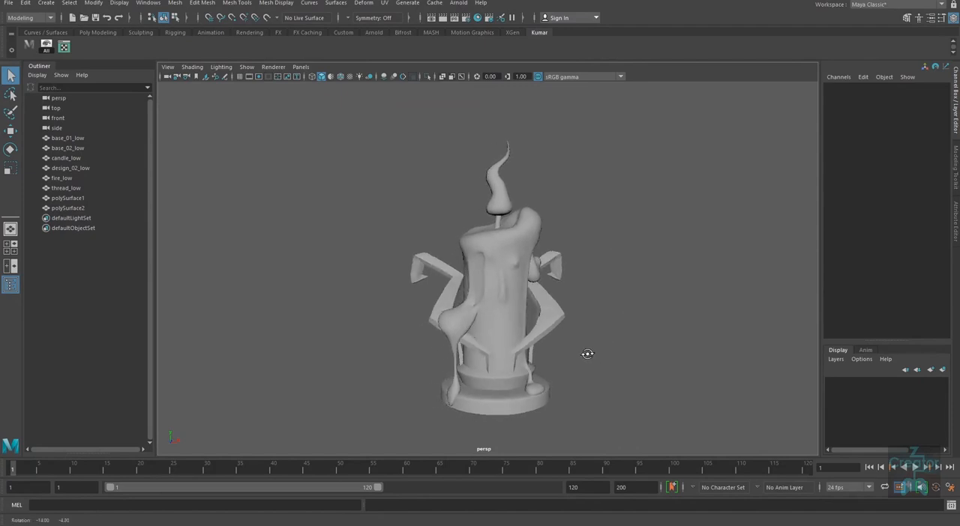
# Step: Examine the candle model and its wax drips, arms and base from several sides and distances
pyautogui.moveTo(614, 356)
pyautogui.keyDown('alt'); pyautogui.mouseDown(button='middle')
pyautogui.moveTo(627, 355)
pyautogui.moveTo(543, 365)
pyautogui.moveTo(597, 352)
pyautogui.mouseUp(button='middle'); pyautogui.keyUp('alt')
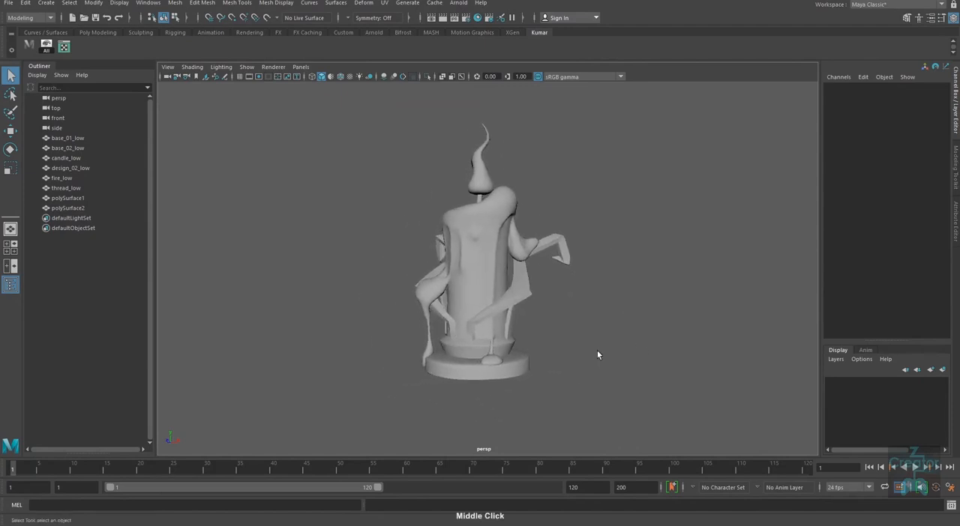
pyautogui.keyDown('alt'); pyautogui.moveTo(551, 347); pyautogui.dragTo(572, 348, button='right'); pyautogui.keyUp('alt')
pyautogui.keyDown('alt'); pyautogui.moveTo(573, 347); pyautogui.dragTo(620, 356); pyautogui.keyUp('alt')
pyautogui.keyDown('alt'); pyautogui.moveTo(621, 338); pyautogui.dragTo(611, 347, button='middle'); pyautogui.keyUp('alt')
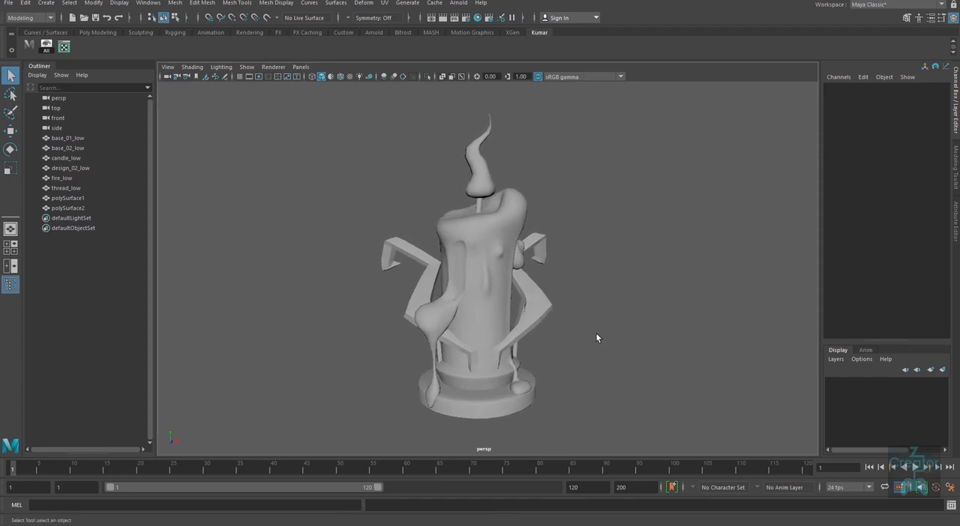
pyautogui.keyDown('alt'); pyautogui.moveTo(615, 330); pyautogui.dragTo(628, 358); pyautogui.keyUp('alt')
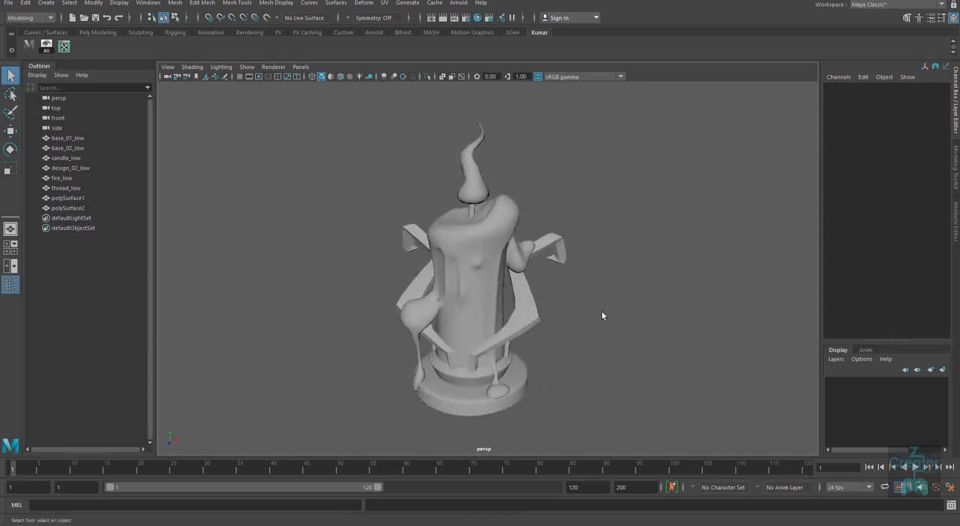
pyautogui.keyDown('alt'); pyautogui.moveTo(596, 310); pyautogui.dragTo(581, 324, button='right'); pyautogui.keyUp('alt')
pyautogui.keyDown('alt'); pyautogui.moveTo(597, 364); pyautogui.dragTo(565, 354, button='middle'); pyautogui.keyUp('alt')
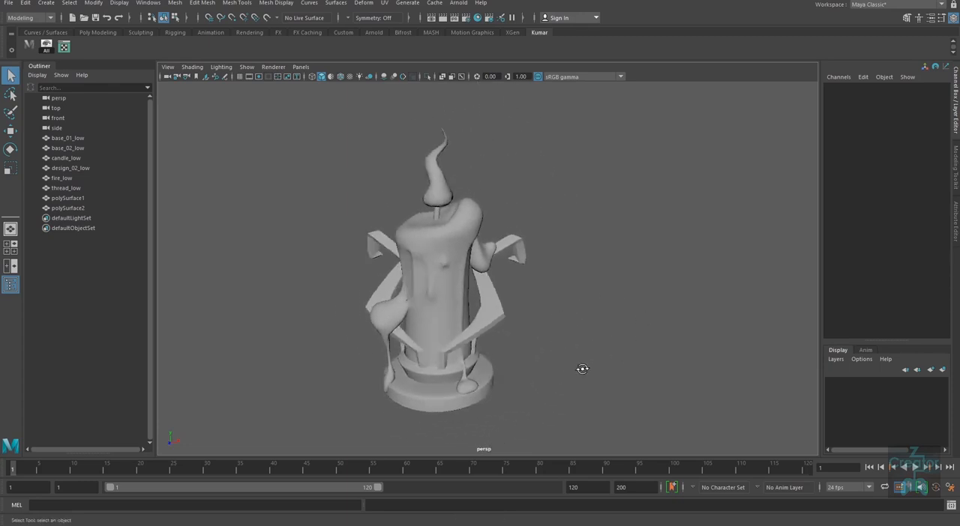
pyautogui.keyDown('alt'); pyautogui.moveTo(580, 368); pyautogui.dragTo(619, 348); pyautogui.keyUp('alt')
pyautogui.keyDown('alt'); pyautogui.moveTo(570, 349); pyautogui.dragTo(600, 321, button='middle'); pyautogui.keyUp('alt')
pyautogui.keyDown('alt'); pyautogui.moveTo(634, 338); pyautogui.dragTo(531, 252); pyautogui.keyUp('alt')
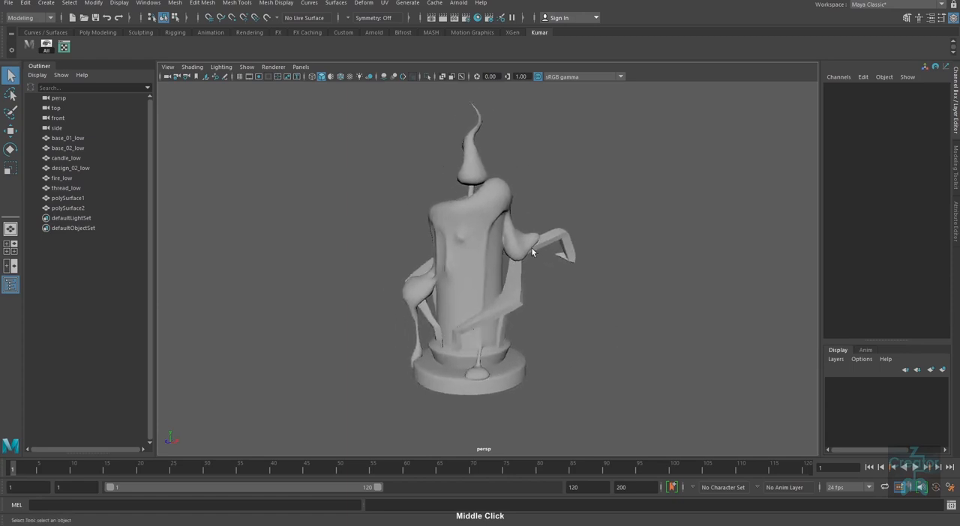
pyautogui.keyDown('alt'); pyautogui.moveTo(521, 316); pyautogui.dragTo(579, 358); pyautogui.keyUp('alt')
pyautogui.keyDown('alt'); pyautogui.moveTo(579, 358); pyautogui.dragTo(570, 358, button='middle'); pyautogui.keyUp('alt')
pyautogui.keyDown('alt'); pyautogui.moveTo(539, 354); pyautogui.dragTo(573, 359, button='right'); pyautogui.keyUp('alt')
pyautogui.keyDown('alt'); pyautogui.moveTo(574, 358); pyautogui.dragTo(562, 298); pyautogui.keyUp('alt')
pyautogui.keyDown('alt'); pyautogui.moveTo(563, 299); pyautogui.dragTo(561, 319, button='middle'); pyautogui.keyUp('alt')
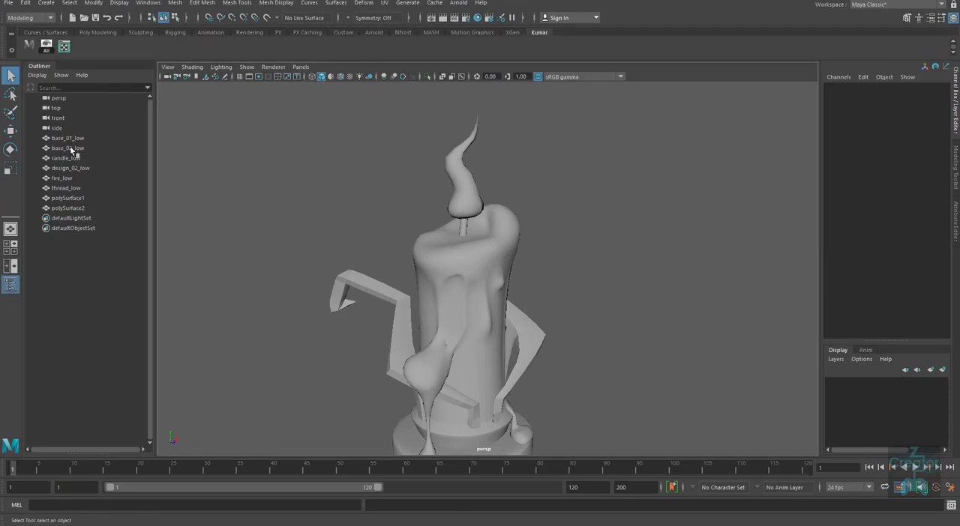
pyautogui.keyDown('alt'); pyautogui.moveTo(589, 329); pyautogui.dragTo(569, 262, button='middle'); pyautogui.keyUp('alt')
pyautogui.keyDown('alt'); pyautogui.moveTo(606, 339); pyautogui.dragTo(491, 328); pyautogui.keyUp('alt')
pyautogui.keyDown('alt'); pyautogui.moveTo(507, 301); pyautogui.dragTo(503, 331, button='middle'); pyautogui.keyUp('alt')
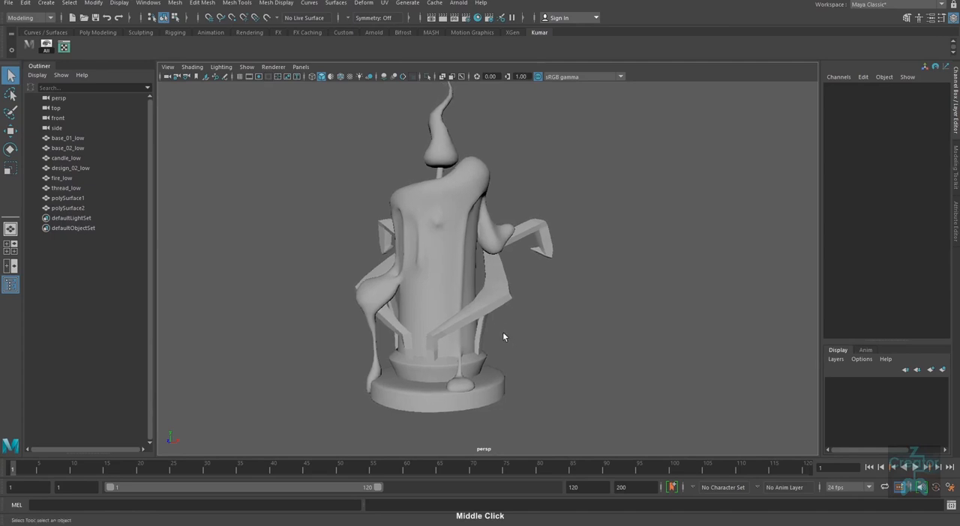
pyautogui.keyDown('alt'); pyautogui.moveTo(502, 331); pyautogui.dragTo(551, 328); pyautogui.keyUp('alt')
pyautogui.keyDown('alt'); pyautogui.moveTo(553, 301); pyautogui.dragTo(554, 342, button='middle'); pyautogui.keyUp('alt')
# Step: Select the flame mesh fire_low at the top of the candle
pyautogui.click(445, 146)
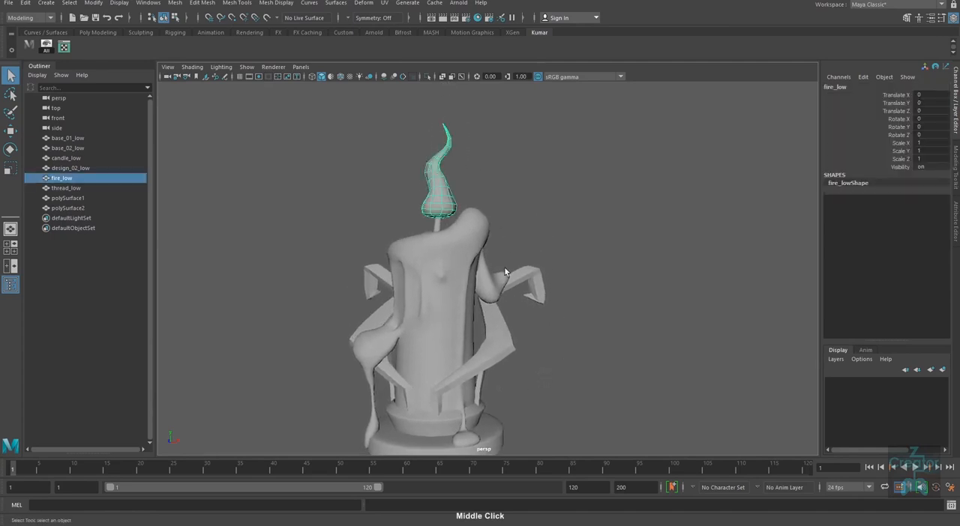
pyautogui.keyDown('alt'); pyautogui.moveTo(728, 235); pyautogui.dragTo(656, 376); pyautogui.keyUp('alt')
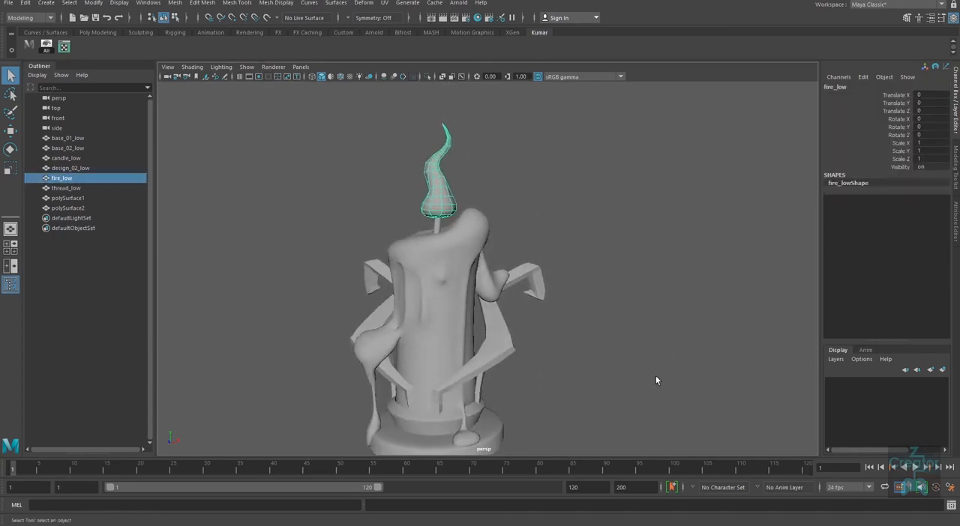
pyautogui.keyDown('alt'); pyautogui.moveTo(675, 376); pyautogui.dragTo(682, 358, button='middle'); pyautogui.keyUp('alt')
pyautogui.keyDown('alt'); pyautogui.moveTo(672, 362); pyautogui.dragTo(631, 334, button='right'); pyautogui.keyUp('alt')
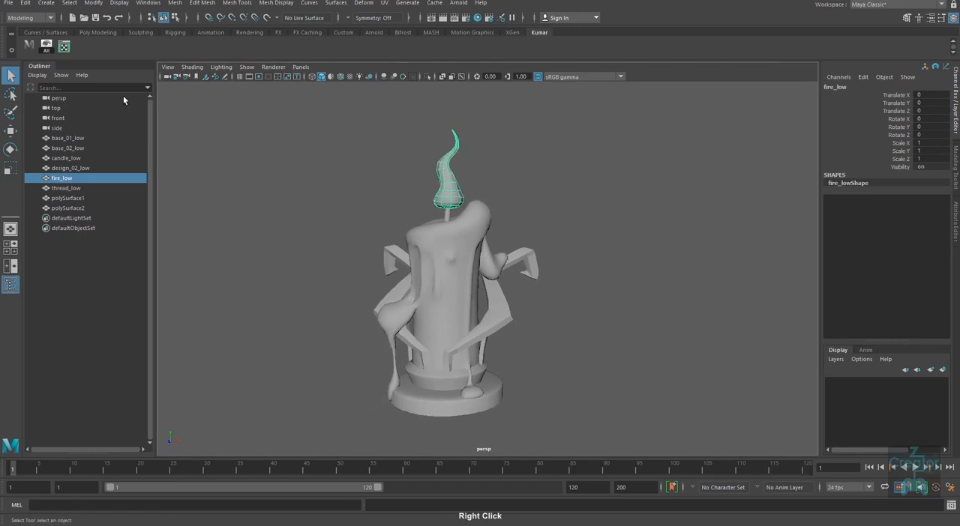
# Step: Add a UV Editor shortcut to the custom shelf and delete this duplicate shortcut
pyautogui.click(384, 3)
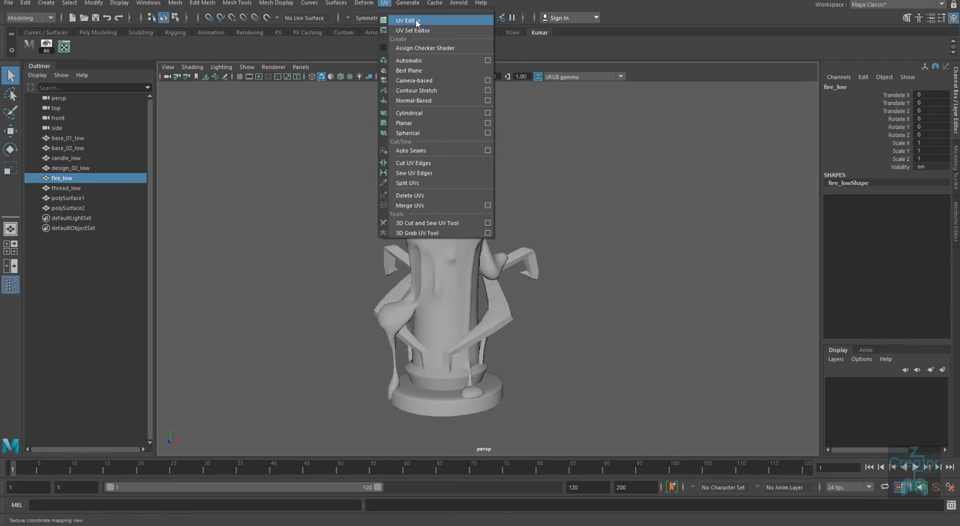
pyautogui.keyDown('ctrl'); pyautogui.keyDown('shift'); pyautogui.click(416, 22); pyautogui.keyUp('shift'); pyautogui.keyUp('ctrl')
pyautogui.click(100, 51)
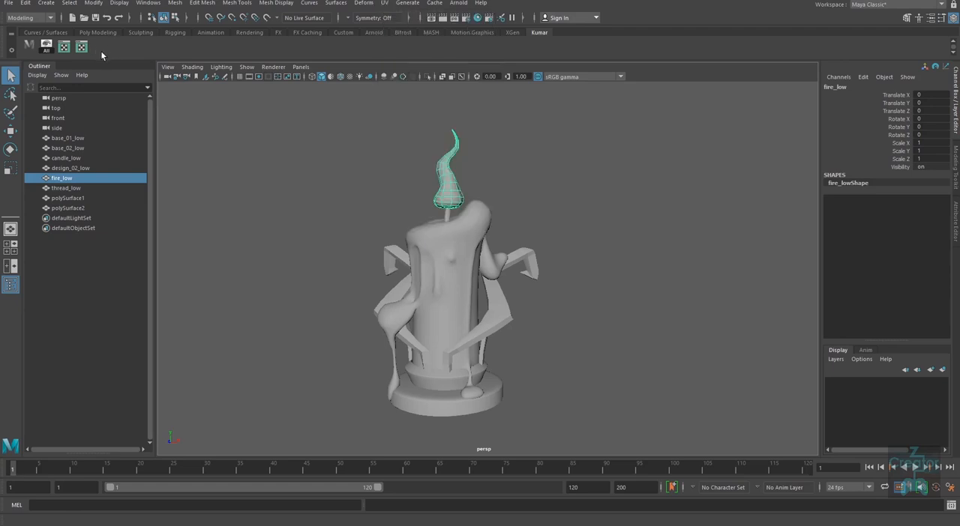
pyautogui.rightClick(83, 50)
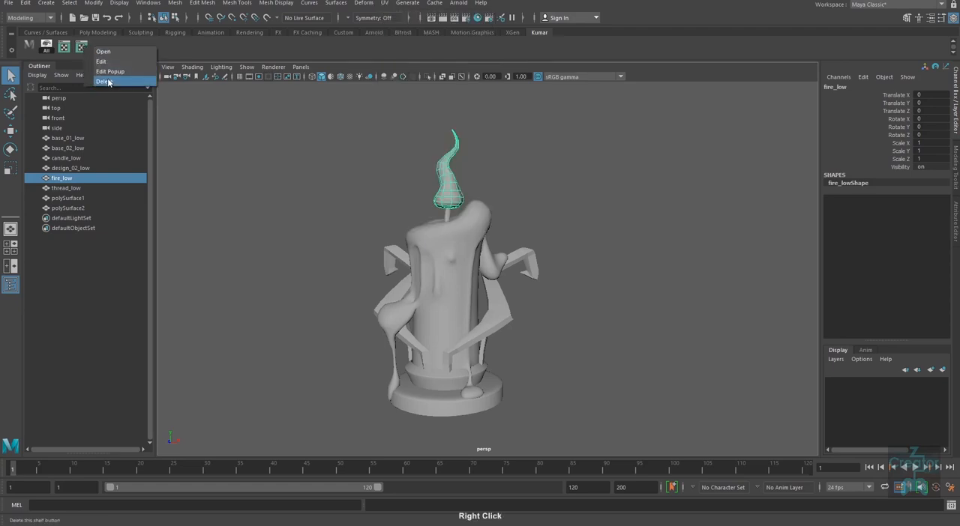
pyautogui.click(104, 81)
# Step: Open the UV Editor and place its window beside the candle model
pyautogui.click(65, 48)
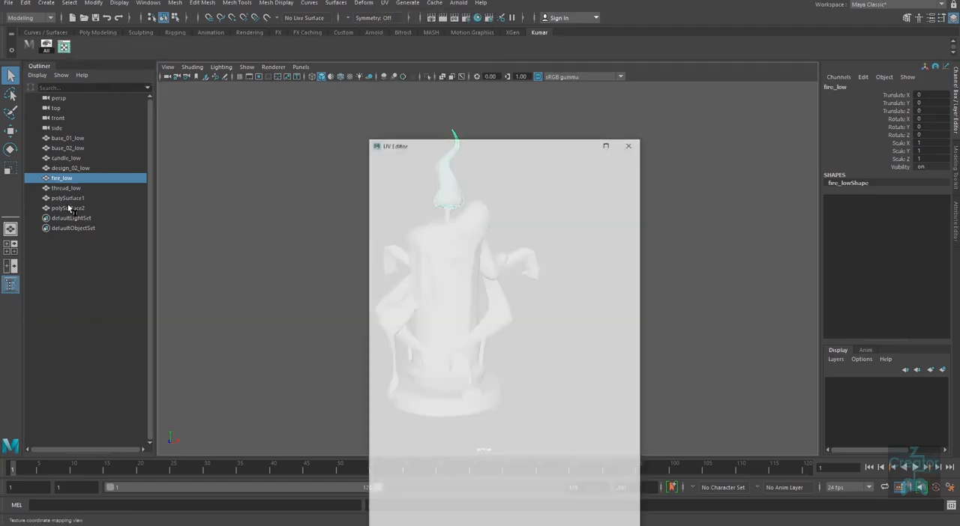
pyautogui.moveTo(591, 149); pyautogui.dragTo(686, 88)
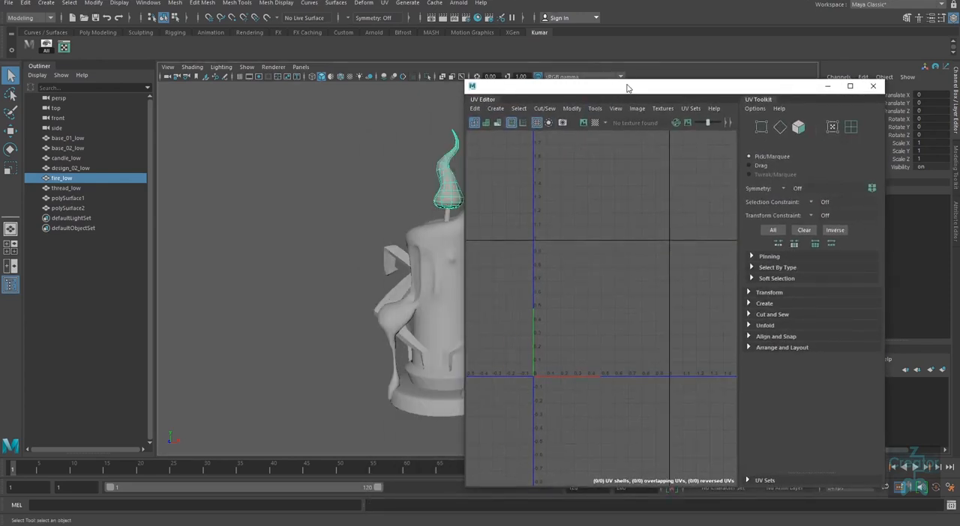
pyautogui.moveTo(626, 88); pyautogui.dragTo(684, 85)
# Step: Hide every object except the selected flame mesh
pyautogui.moveTo(407, 346); pyautogui.dragTo(297, 336, button='middle')
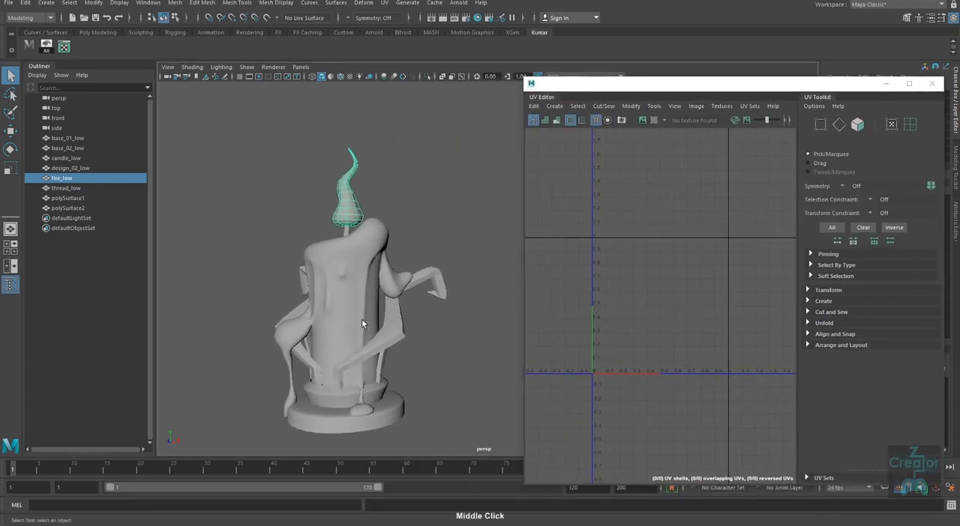
pyautogui.keyDown('alt'); pyautogui.moveTo(364, 321); pyautogui.dragTo(381, 306, button='middle'); pyautogui.keyUp('alt')
pyautogui.keyDown('alt'); pyautogui.moveTo(371, 233); pyautogui.dragTo(387, 326, button='right'); pyautogui.keyUp('alt')
pyautogui.keyDown('alt'); pyautogui.moveTo(387, 330); pyautogui.dragTo(373, 336); pyautogui.keyUp('alt')
pyautogui.keyDown('alt'); pyautogui.moveTo(373, 336); pyautogui.dragTo(393, 350, button='middle'); pyautogui.keyUp('alt')
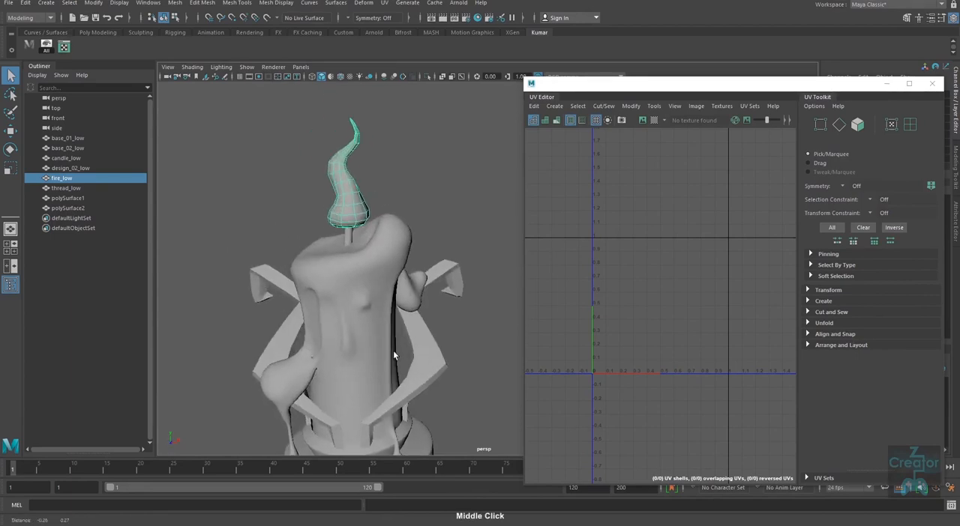
pyautogui.hotkey('alt', 'h')
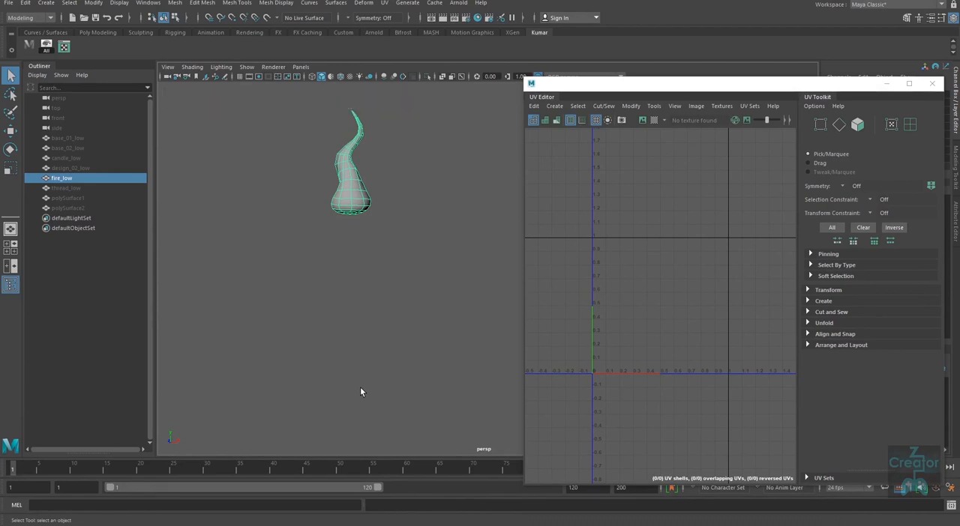
pyautogui.keyDown('alt'); pyautogui.moveTo(396, 379); pyautogui.dragTo(395, 364, button='right'); pyautogui.keyUp('alt')
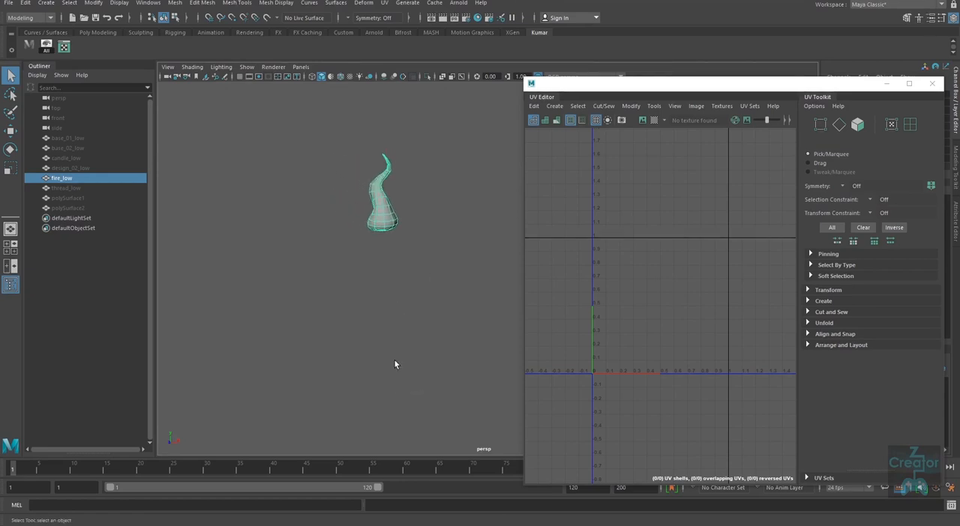
# Step: Create a camera-based UV projection for the flame mesh
pyautogui.click(819, 323)
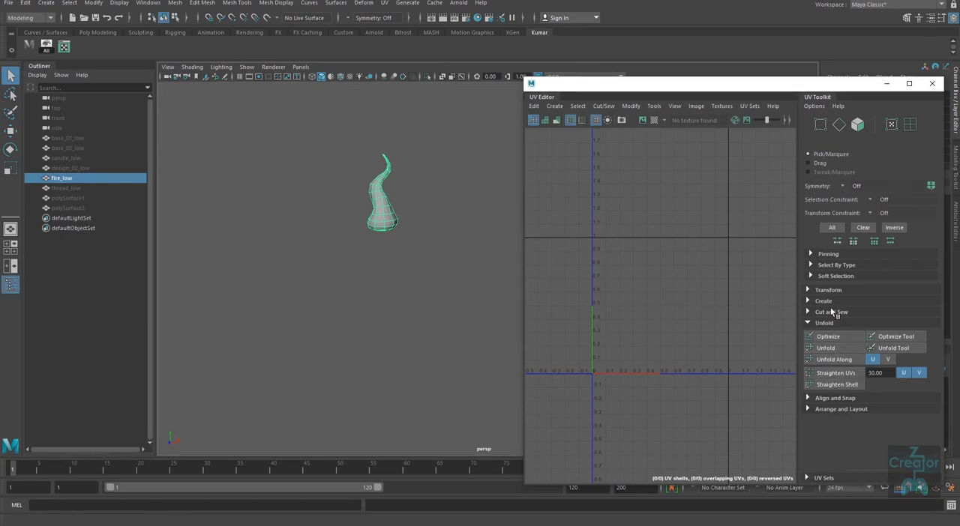
pyautogui.click(813, 304)
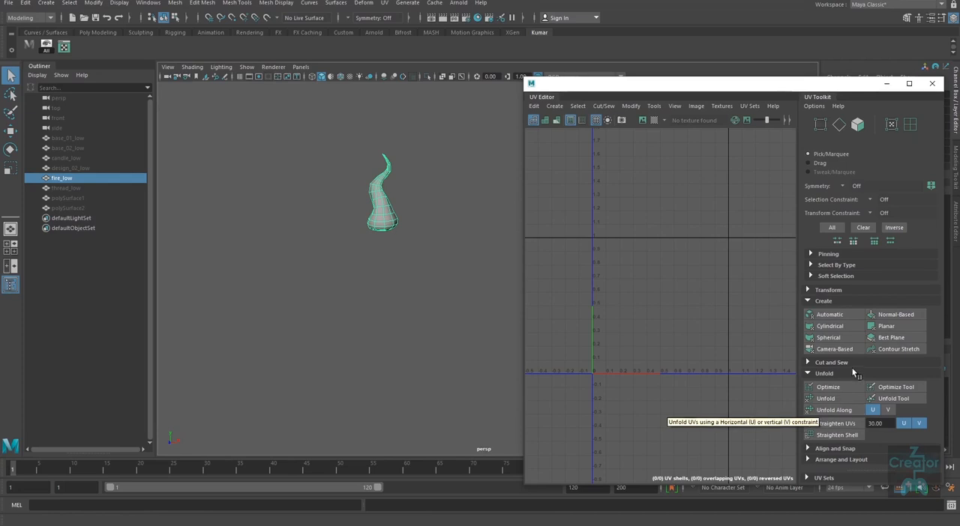
pyautogui.click(828, 349)
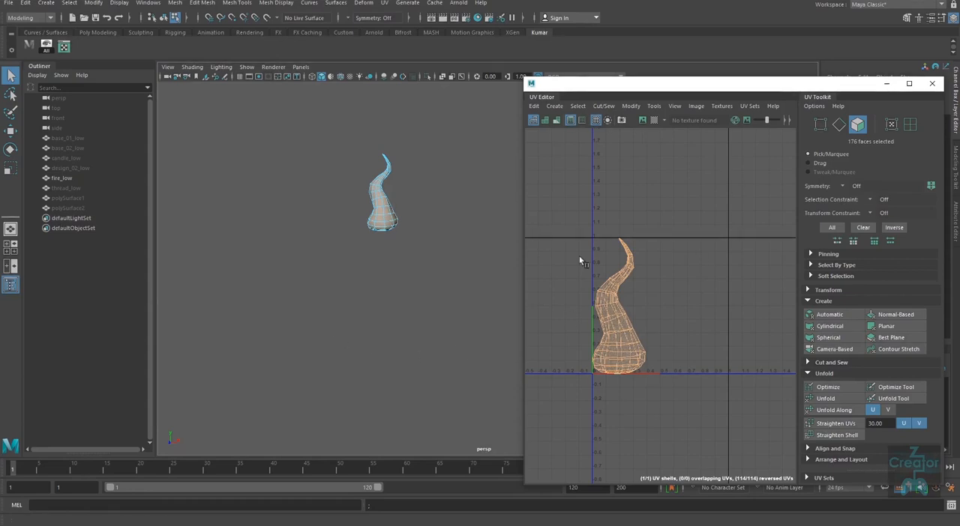
# Step: Cut the UVs along the edge loop around the flame's underside with the 3D Cut and Sew UV Tool
pyautogui.keyDown('alt'); pyautogui.moveTo(379, 351); pyautogui.dragTo(400, 319); pyautogui.keyUp('alt')
pyautogui.keyDown('alt'); pyautogui.moveTo(400, 320); pyautogui.dragTo(377, 359, button='middle'); pyautogui.keyUp('alt')
pyautogui.keyDown('alt'); pyautogui.moveTo(378, 359); pyautogui.dragTo(389, 312, button='right'); pyautogui.keyUp('alt')
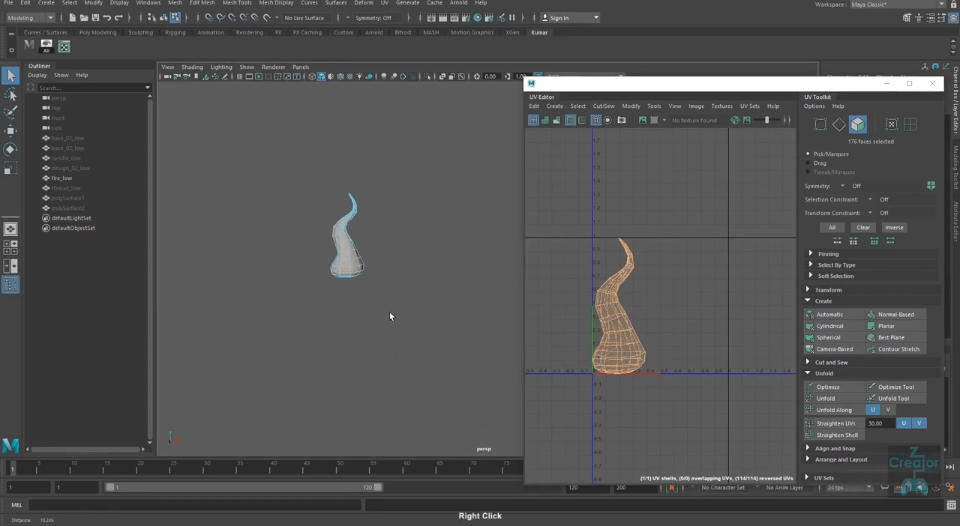
pyautogui.click(384, 3)
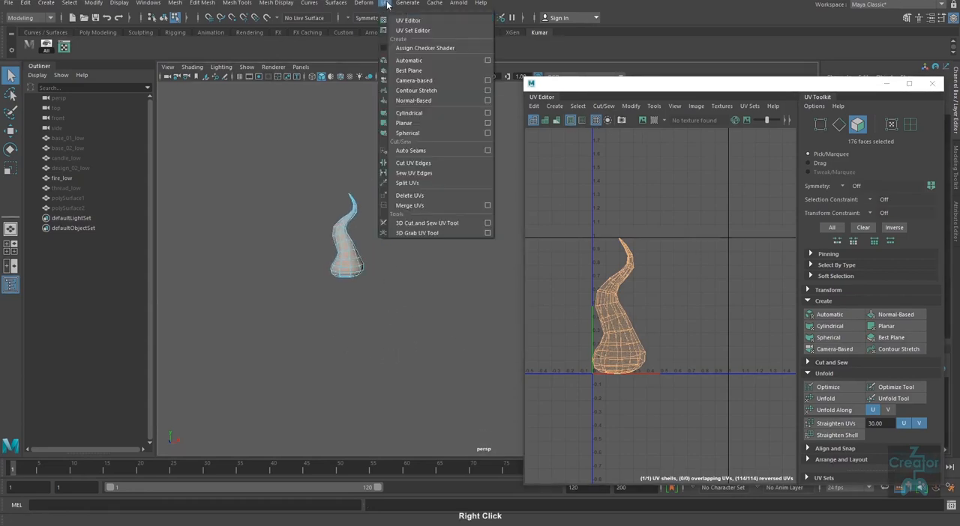
pyautogui.click(441, 223)
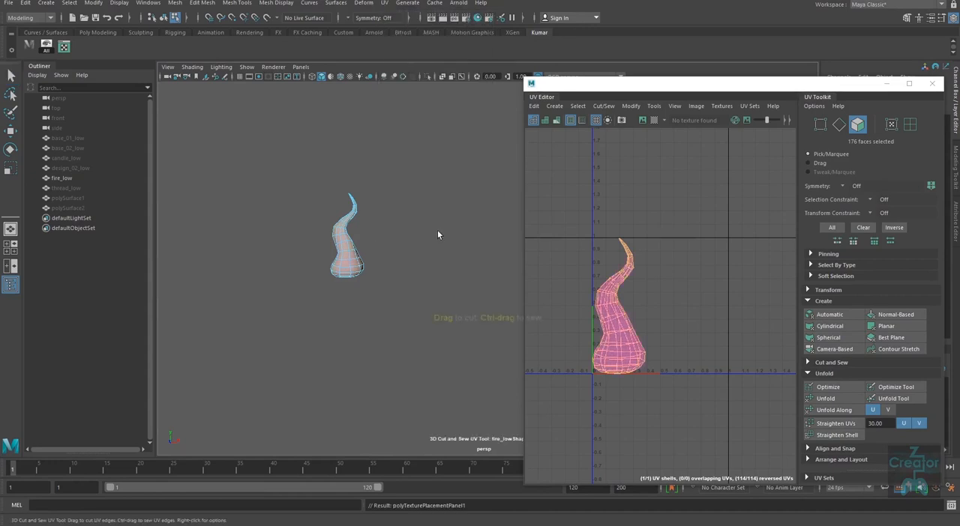
pyautogui.keyDown('alt'); pyautogui.moveTo(342, 281); pyautogui.dragTo(332, 338, button='right'); pyautogui.keyUp('alt')
pyautogui.keyDown('alt'); pyautogui.moveTo(332, 338); pyautogui.dragTo(395, 332, button='middle'); pyautogui.keyUp('alt')
pyautogui.keyDown('alt'); pyautogui.moveTo(394, 332); pyautogui.dragTo(370, 295, button='right'); pyautogui.keyUp('alt')
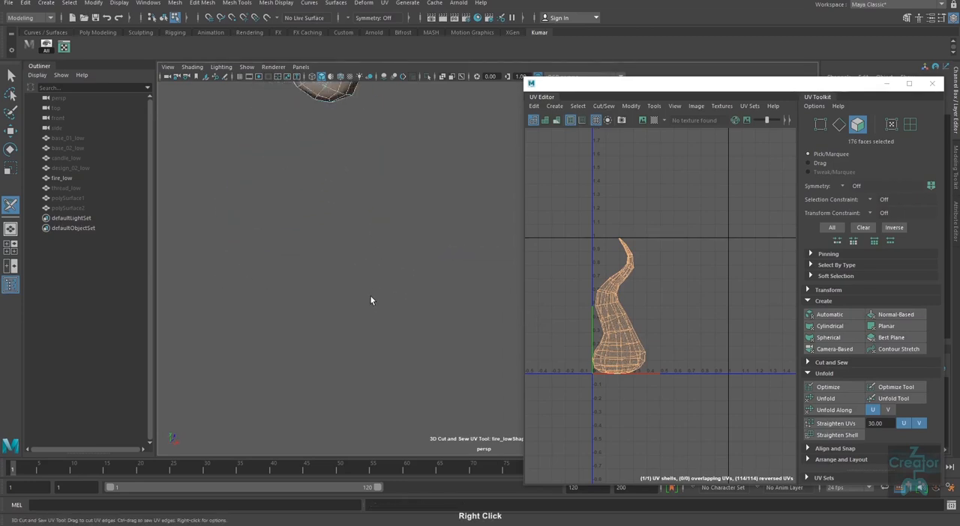
pyautogui.keyDown('alt'); pyautogui.moveTo(370, 295); pyautogui.dragTo(375, 439, button='middle'); pyautogui.keyUp('alt')
pyautogui.keyDown('alt'); pyautogui.moveTo(375, 439); pyautogui.dragTo(345, 352, button='right'); pyautogui.keyUp('alt')
pyautogui.keyDown('alt'); pyautogui.moveTo(345, 352); pyautogui.dragTo(393, 322, button='middle'); pyautogui.keyUp('alt')
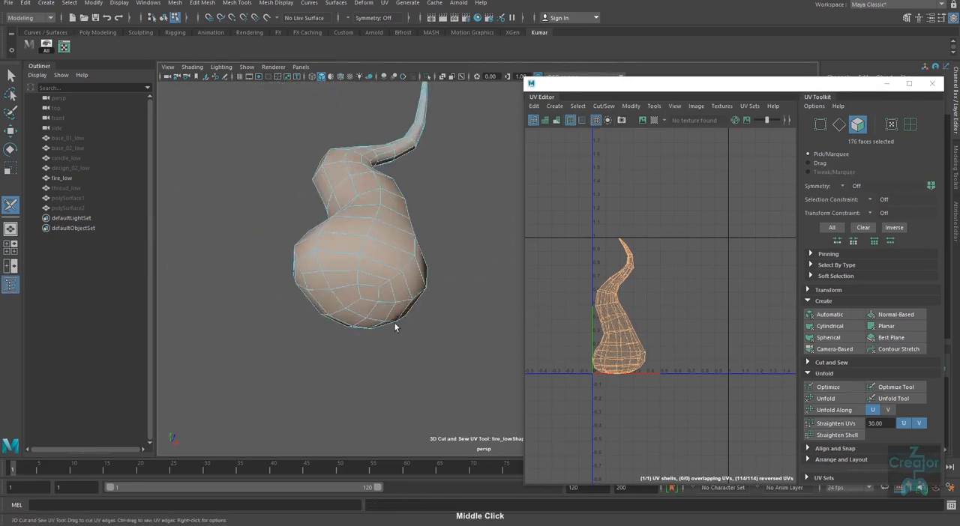
pyautogui.rightClick(374, 257)
pyautogui.moveTo(379, 245); pyautogui.dragTo(379, 236, button='right')
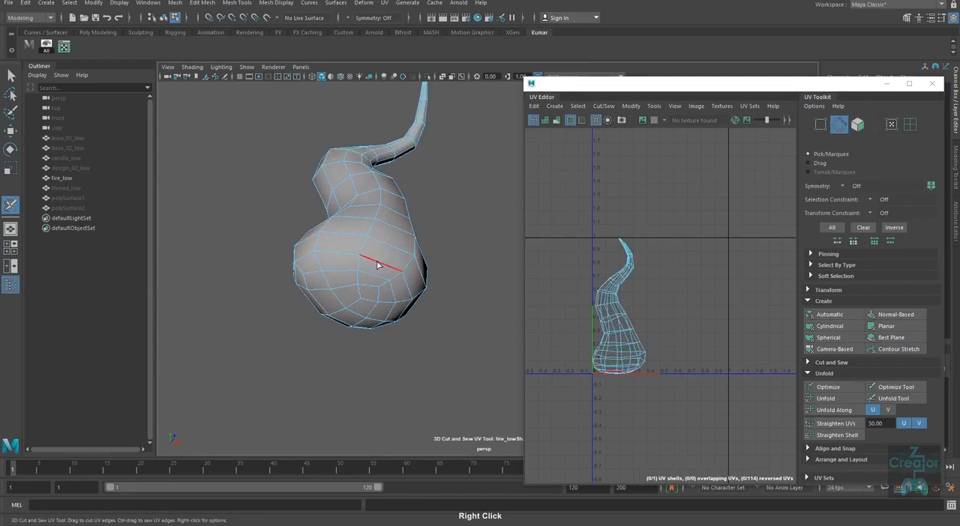
pyautogui.doubleClick(378, 263)
# Step: Cut a lengthwise UV seam up the flame's body, starting from the seam around its base
pyautogui.keyDown('alt'); pyautogui.moveTo(380, 394); pyautogui.dragTo(403, 358); pyautogui.keyUp('alt')
pyautogui.keyDown('alt'); pyautogui.moveTo(404, 359); pyautogui.dragTo(393, 359, button='middle'); pyautogui.keyUp('alt')
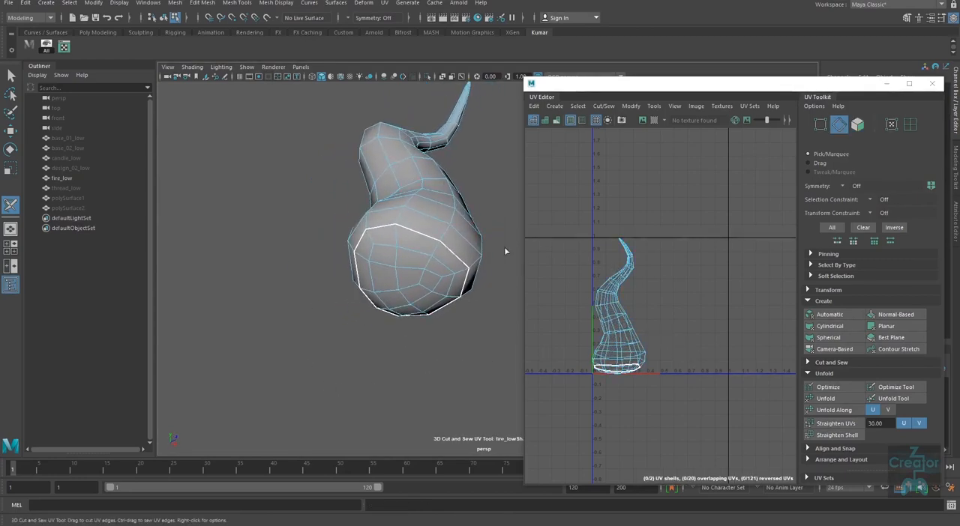
pyautogui.keyDown('alt'); pyautogui.moveTo(444, 335); pyautogui.dragTo(408, 311); pyautogui.keyUp('alt')
pyautogui.keyDown('alt'); pyautogui.moveTo(408, 310); pyautogui.dragTo(429, 245, button='middle'); pyautogui.keyUp('alt')
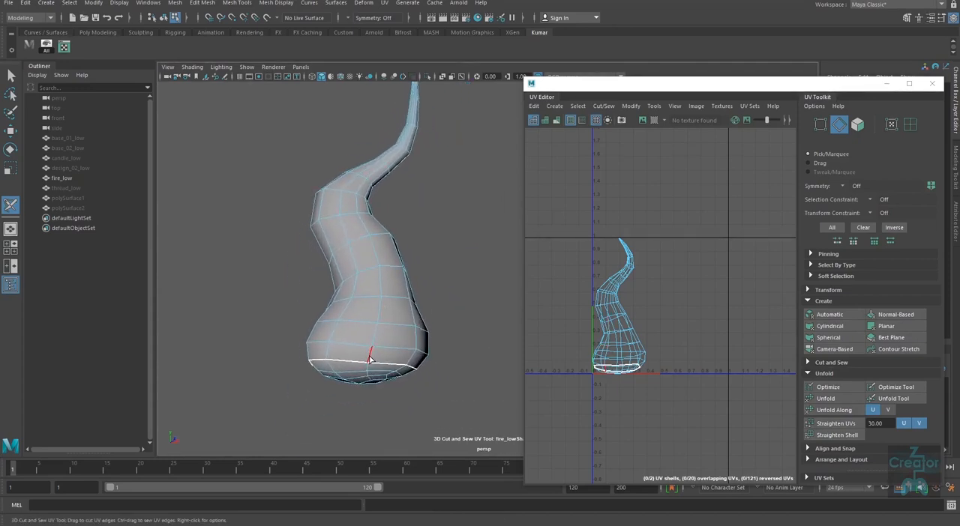
pyautogui.moveTo(376, 349); pyautogui.dragTo(389, 307)
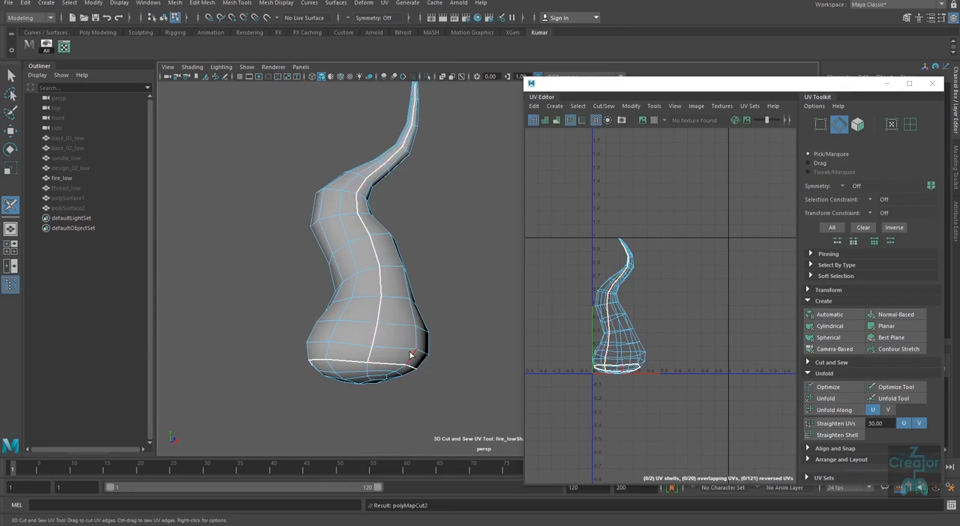
# Step: Extend the lengthwise UV seam along the remaining edges to the flame's tip
pyautogui.keyDown('alt'); pyautogui.moveTo(416, 244); pyautogui.dragTo(428, 388, button='middle'); pyautogui.keyUp('alt')
pyautogui.keyDown('alt'); pyautogui.moveTo(355, 245); pyautogui.dragTo(372, 298, button='right'); pyautogui.keyUp('alt')
pyautogui.keyDown('alt'); pyautogui.moveTo(375, 302); pyautogui.dragTo(480, 332, button='middle'); pyautogui.keyUp('alt')
pyautogui.keyDown('alt'); pyautogui.moveTo(347, 246); pyautogui.dragTo(360, 319, button='right'); pyautogui.keyUp('alt')
pyautogui.keyDown('alt'); pyautogui.moveTo(360, 322); pyautogui.dragTo(397, 319); pyautogui.keyUp('alt')
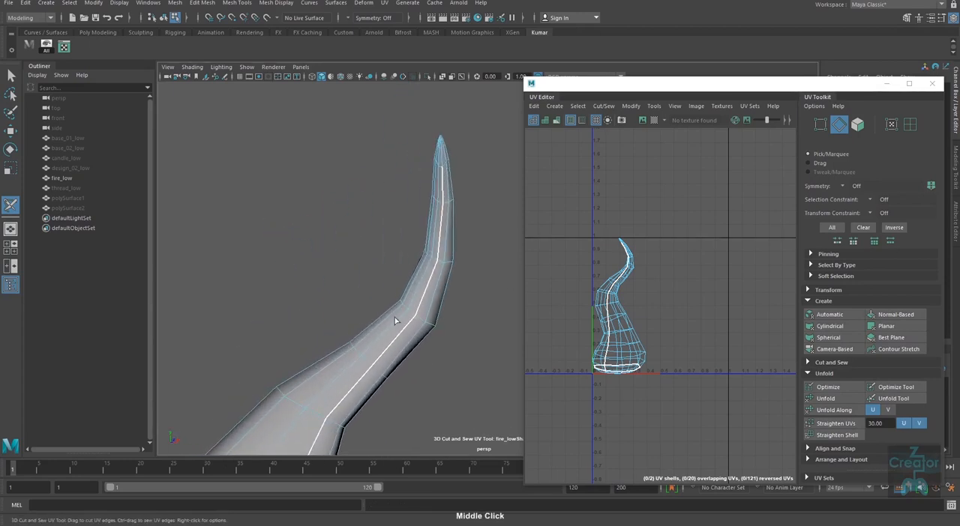
pyautogui.keyDown('alt'); pyautogui.moveTo(397, 319); pyautogui.dragTo(333, 418, button='middle'); pyautogui.keyUp('alt')
pyautogui.keyDown('alt'); pyautogui.moveTo(383, 258); pyautogui.dragTo(355, 315, button='right'); pyautogui.keyUp('alt')
pyautogui.keyDown('alt'); pyautogui.moveTo(355, 315); pyautogui.dragTo(388, 339, button='middle'); pyautogui.keyUp('alt')
pyautogui.keyDown('alt'); pyautogui.moveTo(356, 278); pyautogui.dragTo(350, 282, button='right'); pyautogui.keyUp('alt')
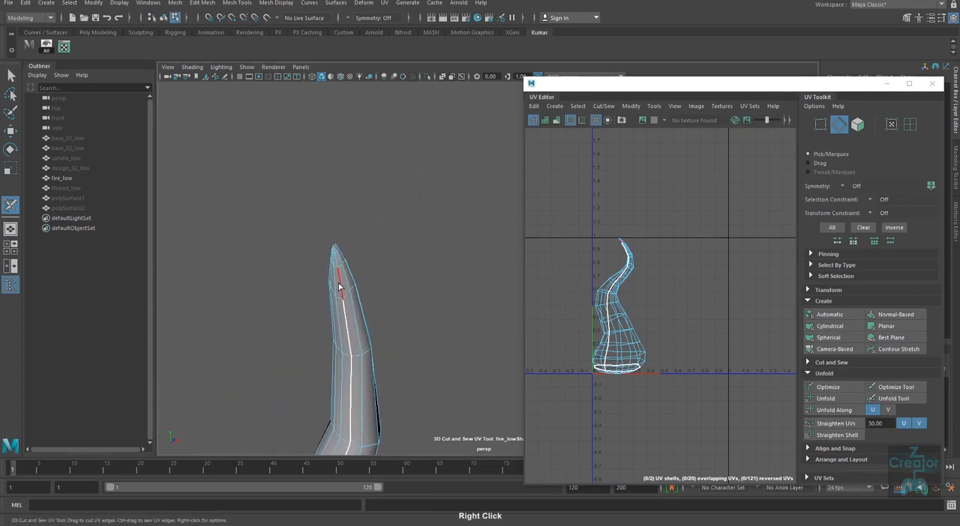
pyautogui.click(340, 276)
pyautogui.keyDown('alt'); pyautogui.moveTo(347, 287); pyautogui.dragTo(372, 358); pyautogui.keyUp('alt')
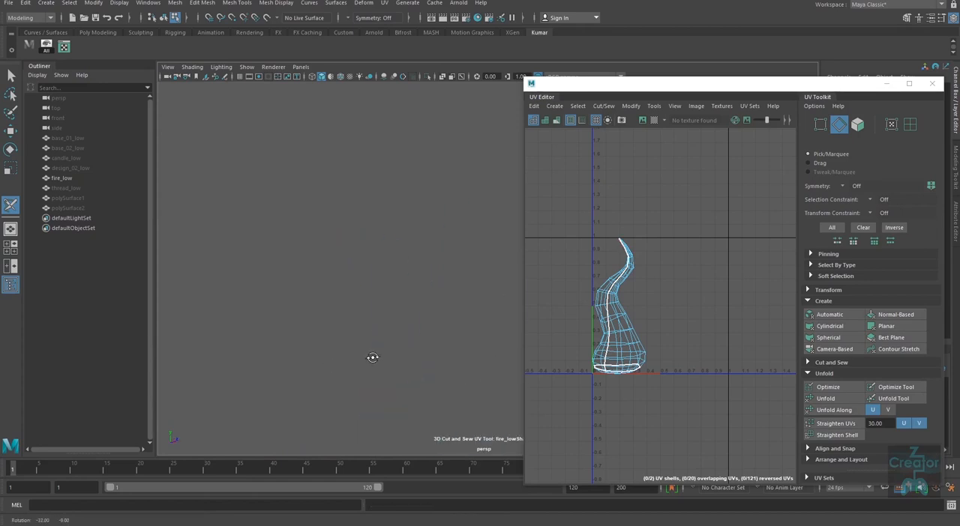
pyautogui.keyDown('alt'); pyautogui.moveTo(367, 353); pyautogui.dragTo(275, 262, button='middle'); pyautogui.keyUp('alt')
pyautogui.moveTo(323, 299)
pyautogui.keyDown('alt'); pyautogui.mouseDown(button='right')
pyautogui.moveTo(340, 320)
pyautogui.moveTo(326, 308)
pyautogui.mouseUp(button='right'); pyautogui.keyUp('alt')
pyautogui.keyDown('alt'); pyautogui.moveTo(450, 405); pyautogui.dragTo(215, 306, button='middle'); pyautogui.keyUp('alt')
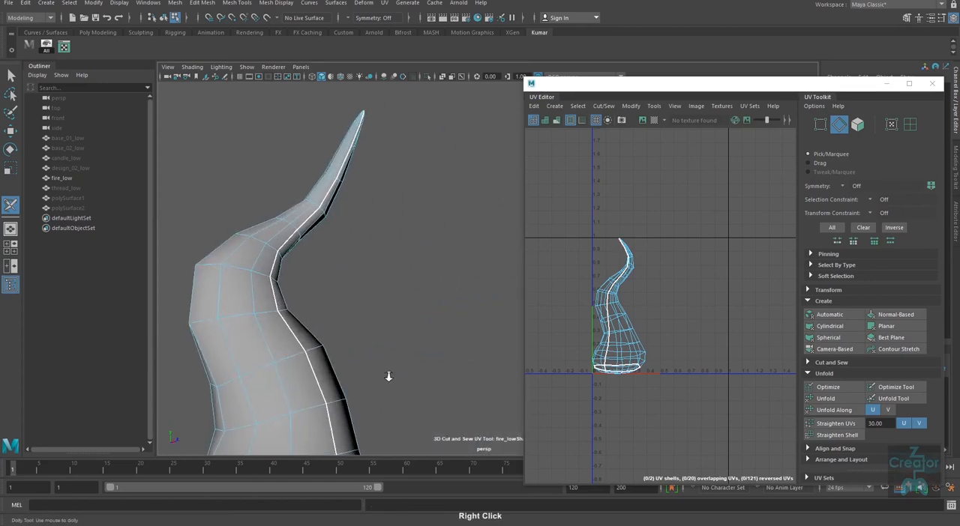
# Step: Unfold the flame's body UV shell and move it horizontally clear of the base shell
pyautogui.keyDown('alt'); pyautogui.moveTo(388, 377); pyautogui.dragTo(360, 335, button='right'); pyautogui.keyUp('alt')
pyautogui.keyDown('alt'); pyautogui.moveTo(364, 338); pyautogui.dragTo(301, 324, button='middle'); pyautogui.keyUp('alt')
pyautogui.press('w')
pyautogui.moveTo(617, 313); pyautogui.dragTo(649, 319, button='right')
pyautogui.moveTo(652, 321); pyautogui.dragTo(624, 344)
pyautogui.keyDown('ctrl'); pyautogui.moveTo(631, 343); pyautogui.dragTo(668, 362, button='right'); pyautogui.keyUp('ctrl')
pyautogui.hotkey('ctrl', 'u')
pyautogui.moveTo(694, 327); pyautogui.dragTo(739, 327)
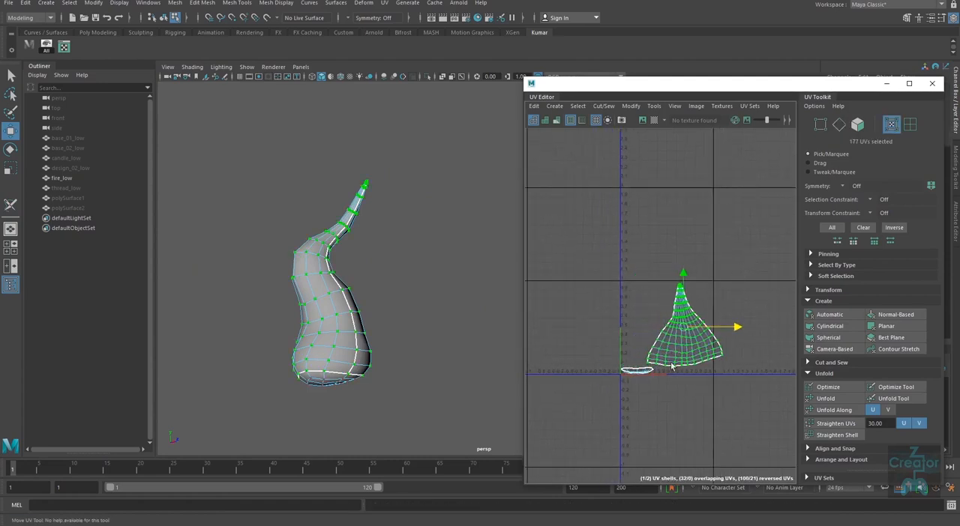
pyautogui.moveTo(636, 362); pyautogui.dragTo(623, 390)
pyautogui.keyDown('alt'); pyautogui.moveTo(664, 339); pyautogui.dragTo(581, 312, button='middle'); pyautogui.keyUp('alt')
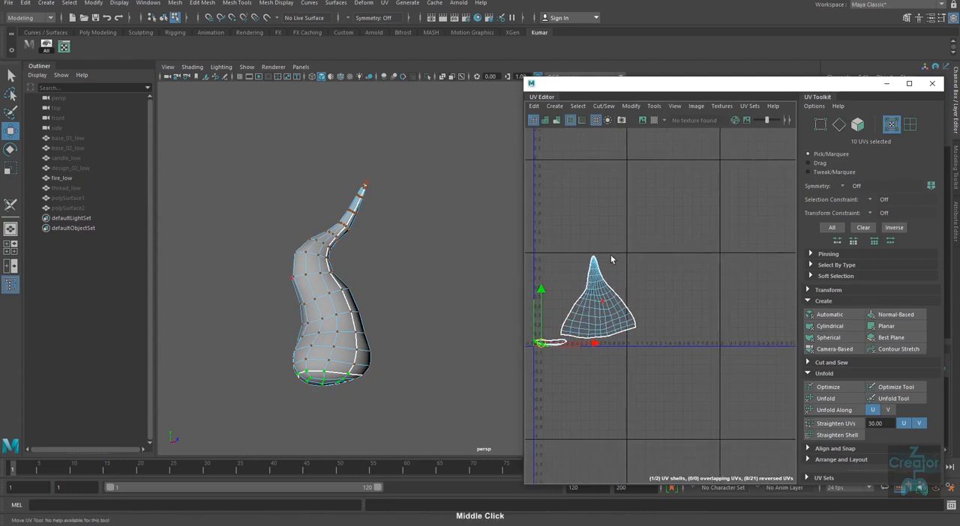
pyautogui.keyDown('alt'); pyautogui.moveTo(639, 268); pyautogui.dragTo(698, 256, button='middle'); pyautogui.keyUp('alt')
pyautogui.moveTo(666, 241); pyautogui.dragTo(643, 275)
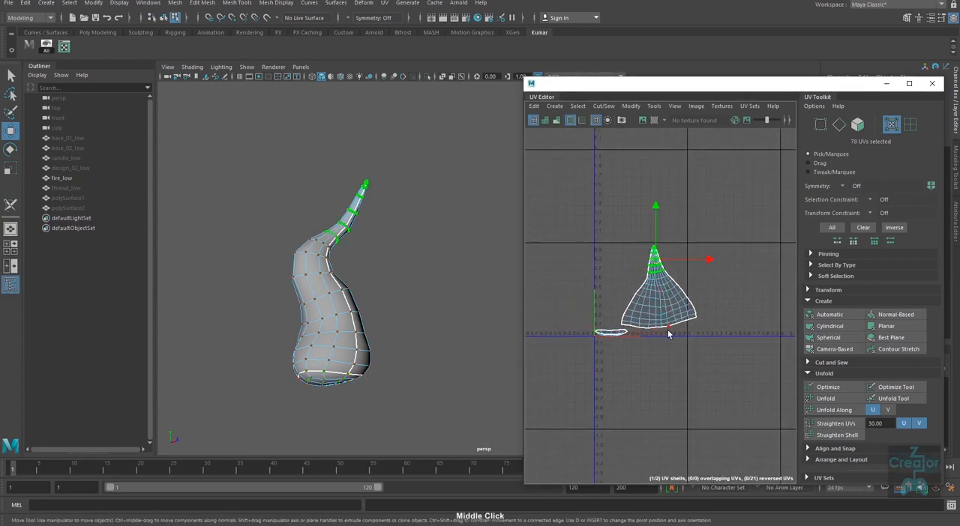
pyautogui.rightClick(649, 242)
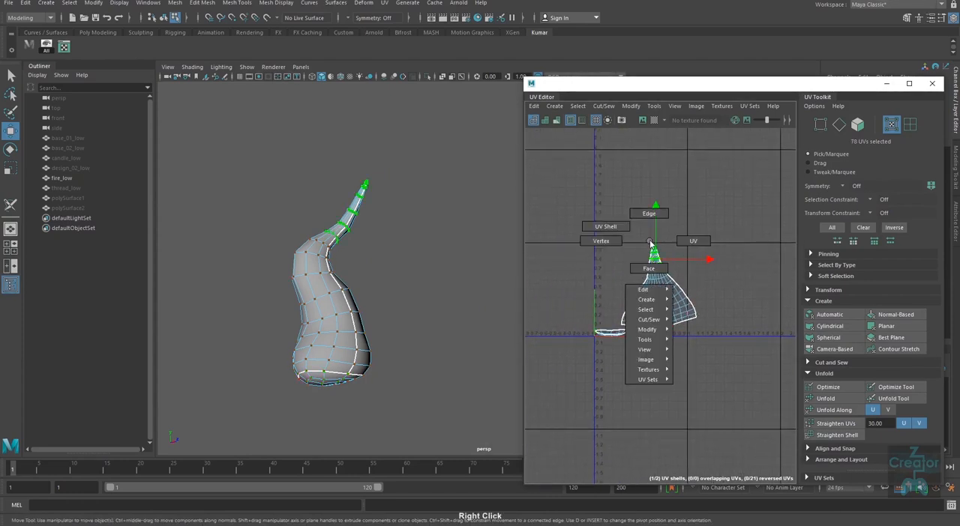
pyautogui.click(696, 241)
pyautogui.click(742, 257)
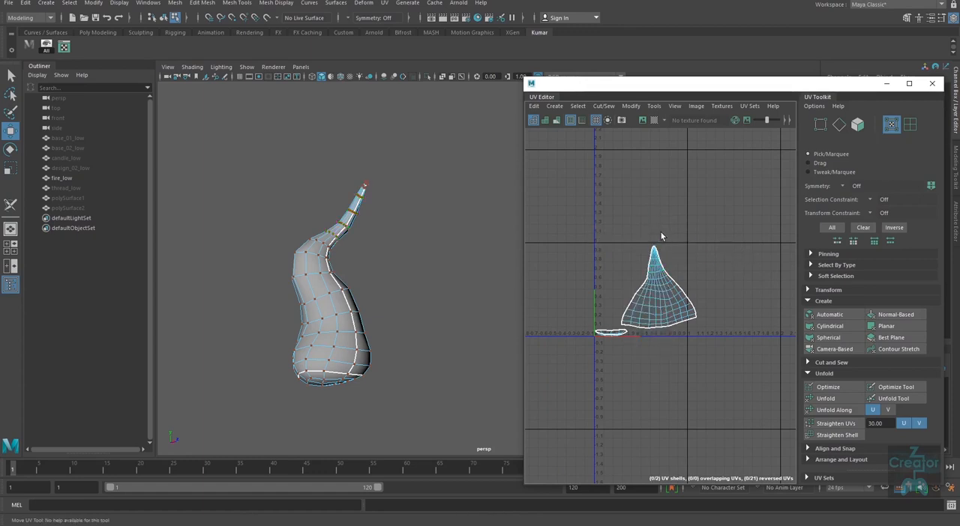
# Step: Select UVs at the body shell's tip, expand the selection to the full UV shell, and unfold it again
pyautogui.moveTo(662, 235); pyautogui.dragTo(646, 254)
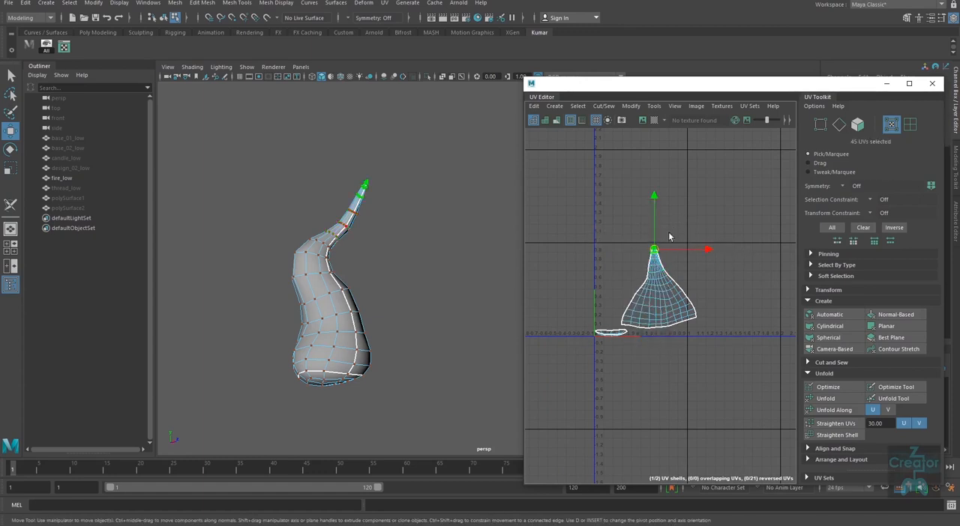
pyautogui.keyDown('ctrl'); pyautogui.rightClick(663, 258); pyautogui.keyUp('ctrl')
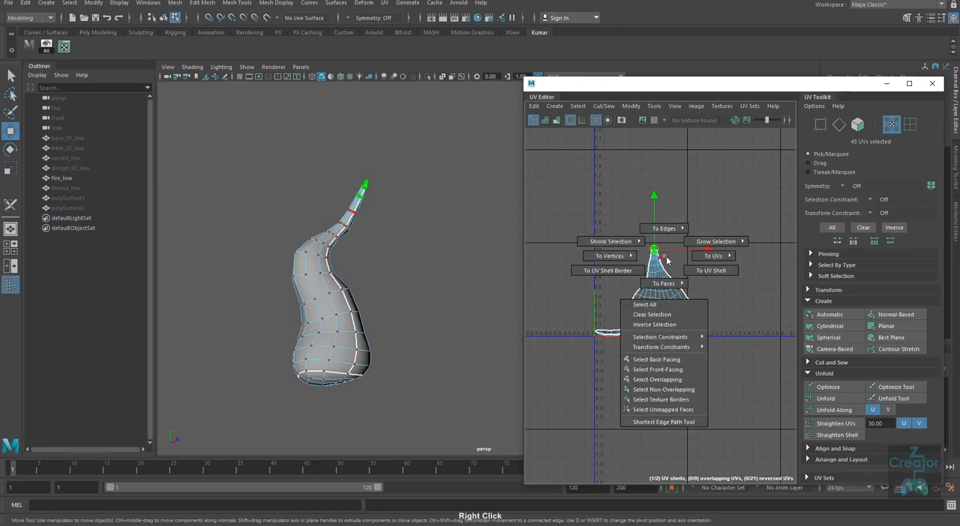
pyautogui.click(701, 271)
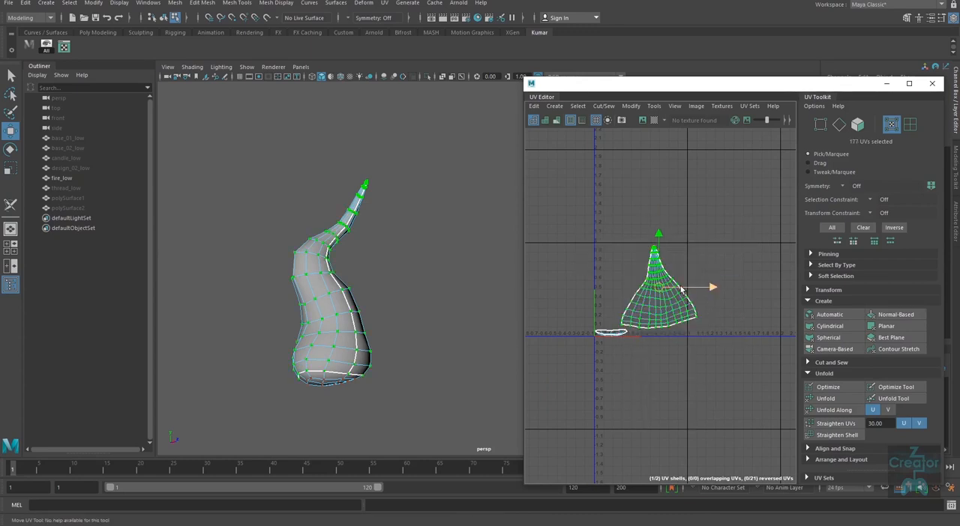
pyautogui.moveTo(681, 297); pyautogui.dragTo(567, 293, button='right')
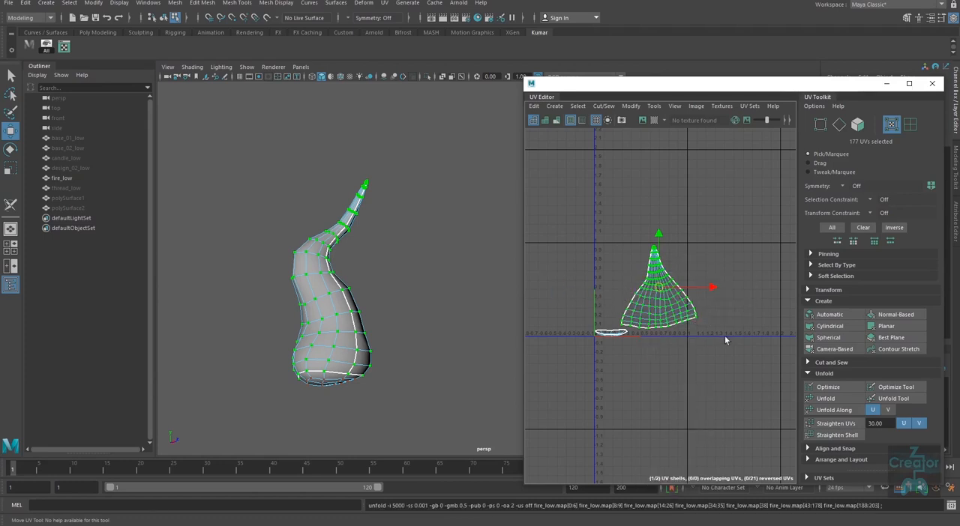
# Step: Unfold the flame's small base UV shell and move the UV Editor window clear of the lower interface
pyautogui.moveTo(605, 323); pyautogui.dragTo(589, 348)
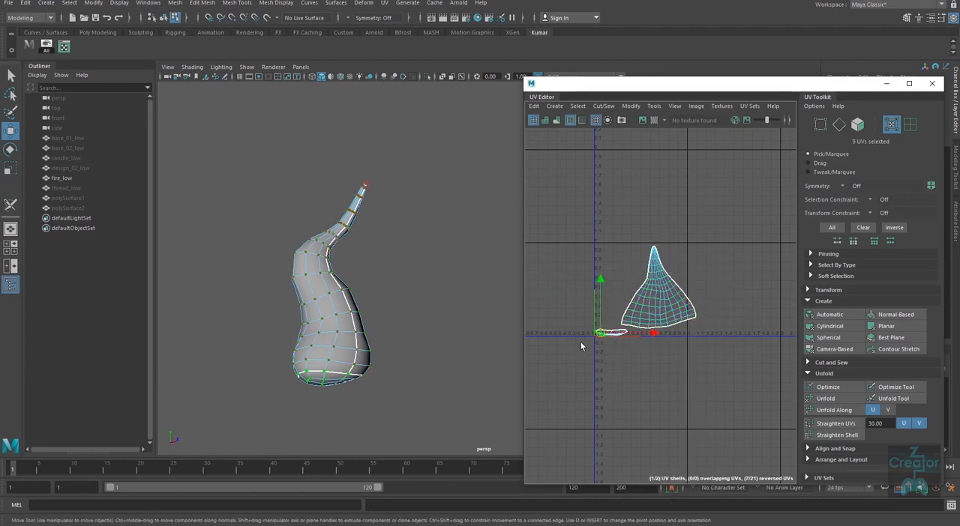
pyautogui.moveTo(580, 342); pyautogui.dragTo(577, 403, button='right')
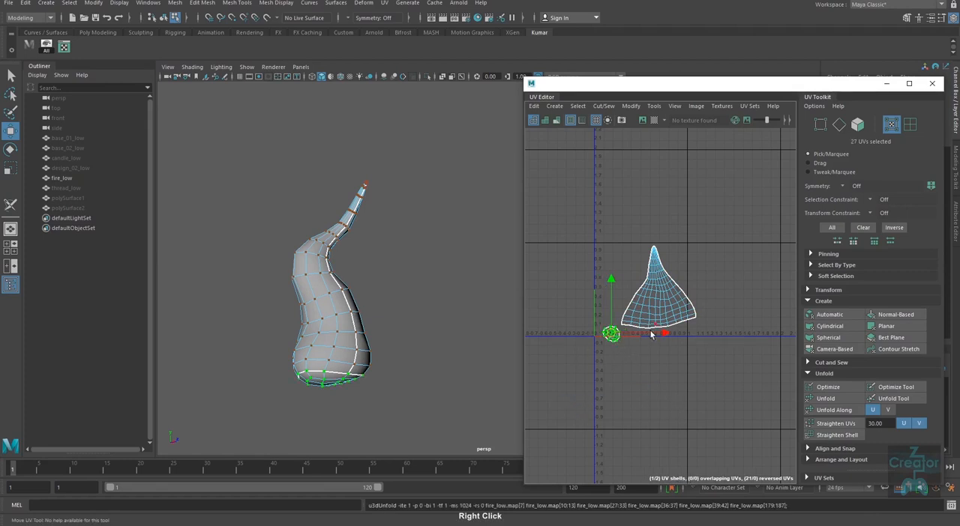
pyautogui.moveTo(789, 85); pyautogui.dragTo(756, 30)
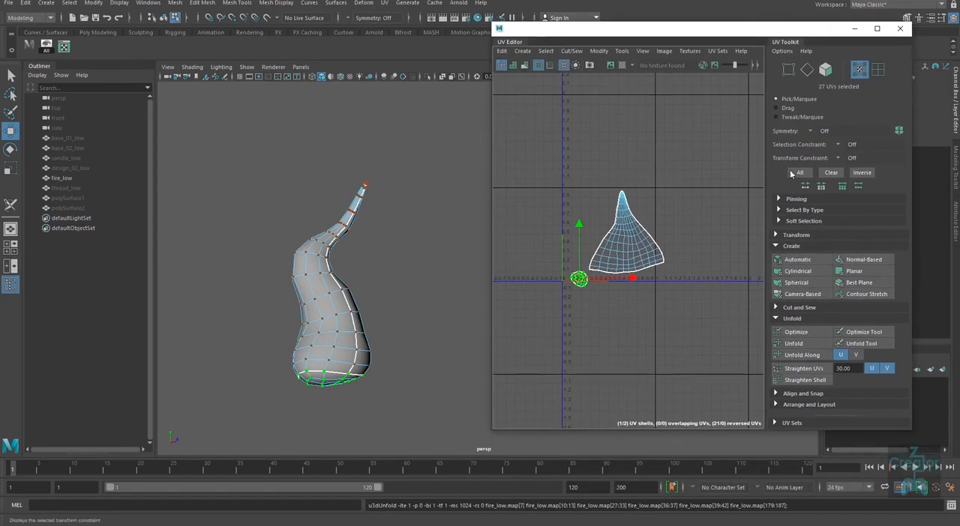
# Step: Examine the flame's UV distortion with a temporary checker map, and enable texture image display in the UV Editor
pyautogui.click(622, 65)
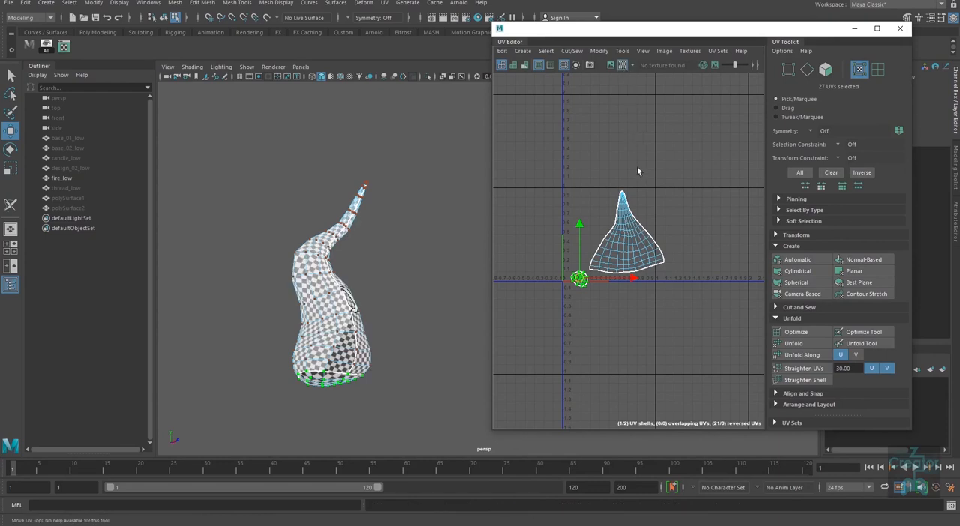
pyautogui.keyDown('alt'); pyautogui.moveTo(408, 363); pyautogui.dragTo(354, 379); pyautogui.keyUp('alt')
pyautogui.keyDown('alt'); pyautogui.moveTo(354, 379); pyautogui.dragTo(390, 293, button='middle'); pyautogui.keyUp('alt')
pyautogui.keyDown('alt'); pyautogui.moveTo(393, 288); pyautogui.dragTo(380, 360, button='right'); pyautogui.keyUp('alt')
pyautogui.keyDown('alt'); pyautogui.moveTo(381, 360); pyautogui.dragTo(418, 336, button='middle'); pyautogui.keyUp('alt')
pyautogui.click(611, 65)
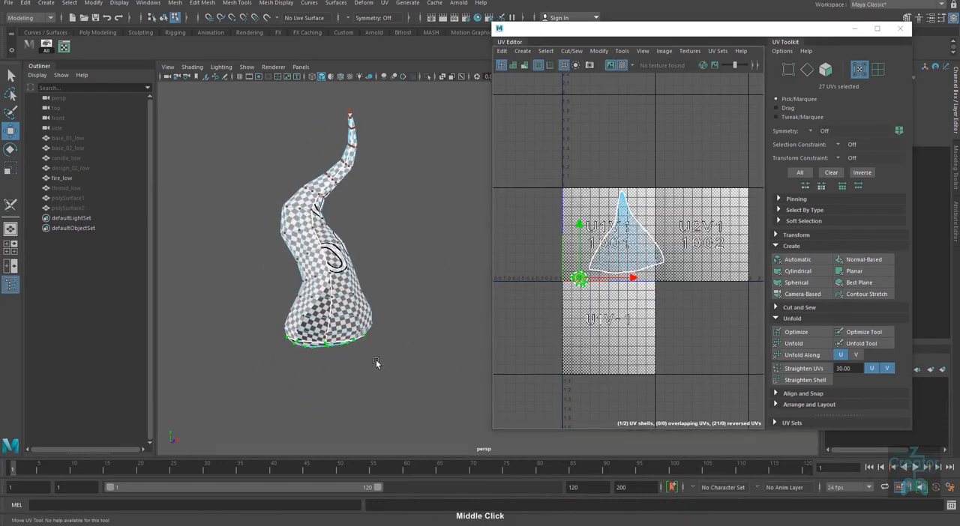
pyautogui.keyDown('alt'); pyautogui.moveTo(377, 363); pyautogui.dragTo(400, 346); pyautogui.keyUp('alt')
pyautogui.click(619, 66)
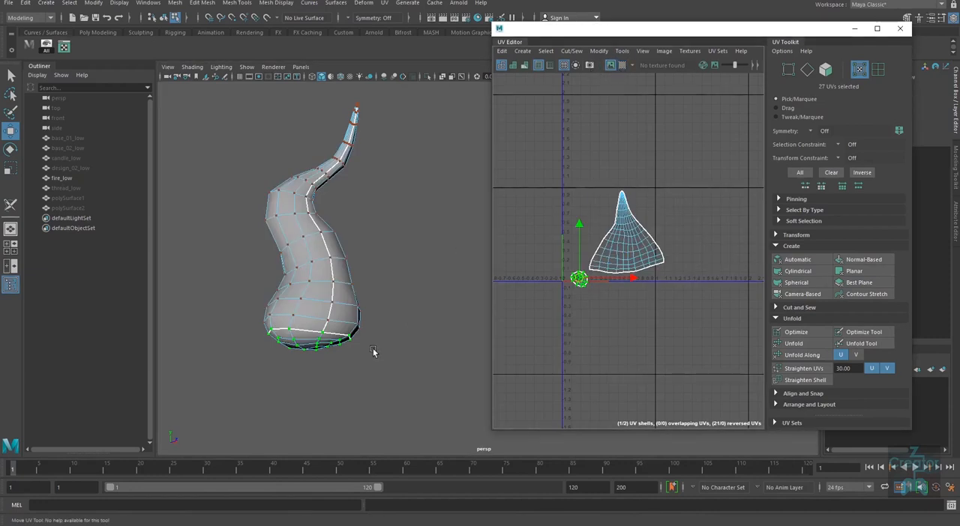
# Step: Select the whole body UV shell and even out its UV spacing with an enlarged Optimize Tool brush
pyautogui.moveTo(677, 237); pyautogui.dragTo(626, 223, button='middle')
pyautogui.moveTo(667, 182); pyautogui.dragTo(635, 227)
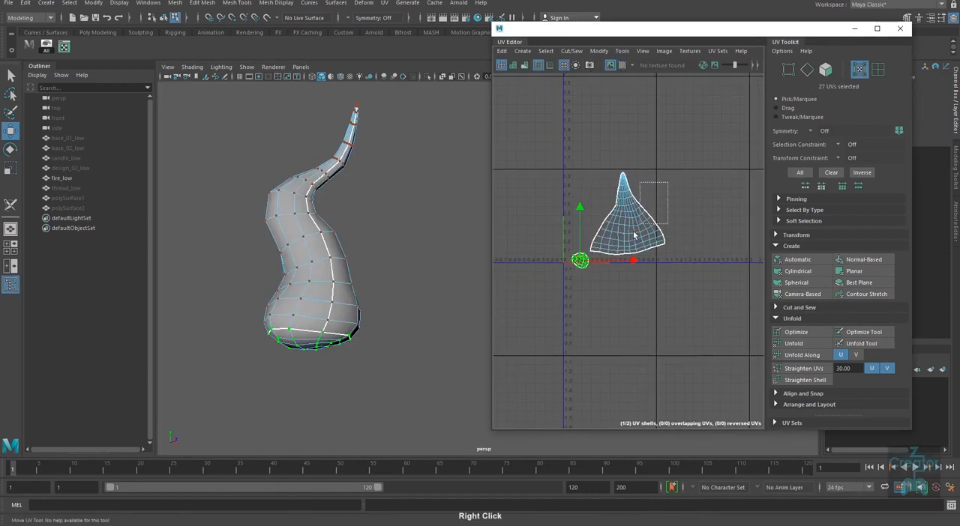
pyautogui.keyDown('ctrl'); pyautogui.moveTo(635, 231); pyautogui.dragTo(690, 322, button='right'); pyautogui.keyUp('ctrl')
pyautogui.keyDown('alt'); pyautogui.moveTo(671, 345); pyautogui.dragTo(625, 361, button='middle'); pyautogui.keyUp('alt')
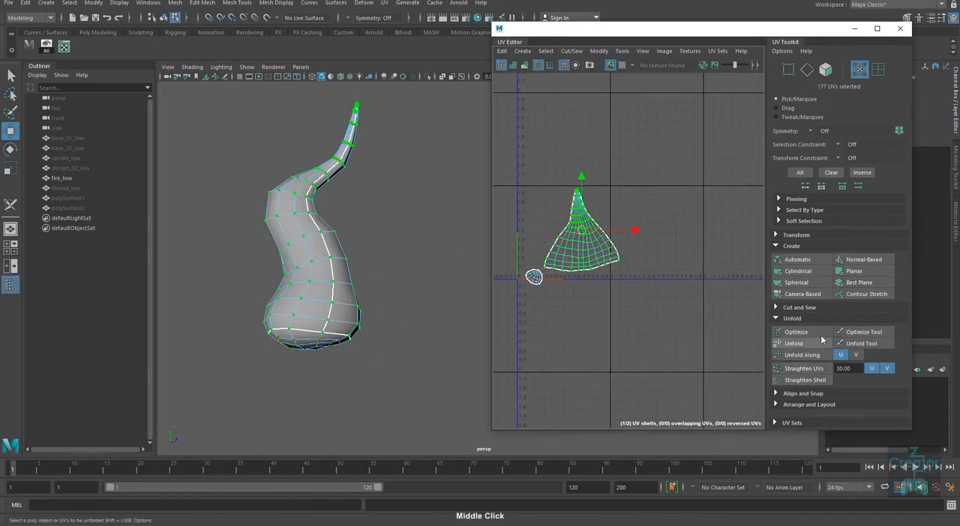
pyautogui.click(866, 332)
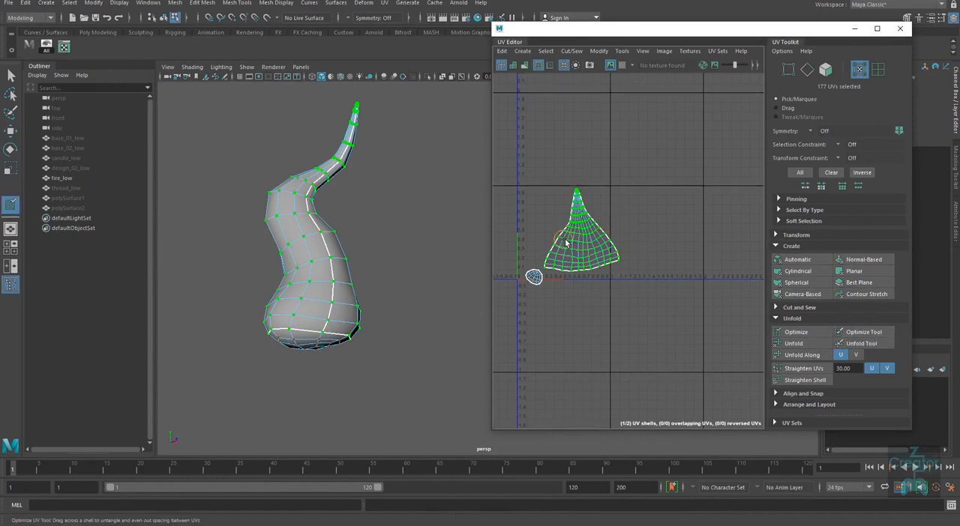
pyautogui.moveTo(583, 253)
pyautogui.mouseDown()
pyautogui.moveTo(656, 255)
pyautogui.moveTo(621, 261)
pyautogui.mouseUp()
pyautogui.moveTo(551, 327)
pyautogui.mouseDown()
pyautogui.moveTo(576, 331)
pyautogui.moveTo(532, 335)
pyautogui.moveTo(591, 333)
pyautogui.moveTo(559, 332)
pyautogui.moveTo(567, 332)
pyautogui.mouseUp()
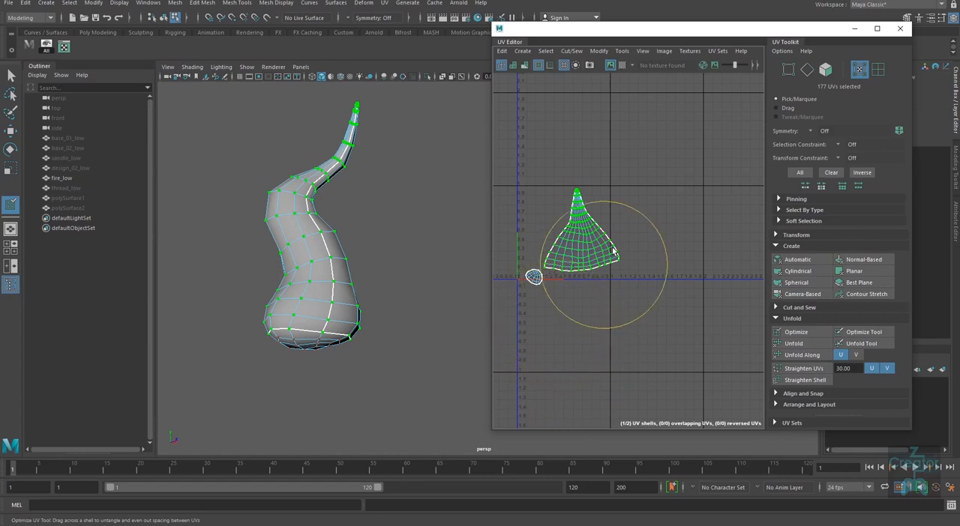
pyautogui.moveTo(597, 220); pyautogui.dragTo(588, 255)
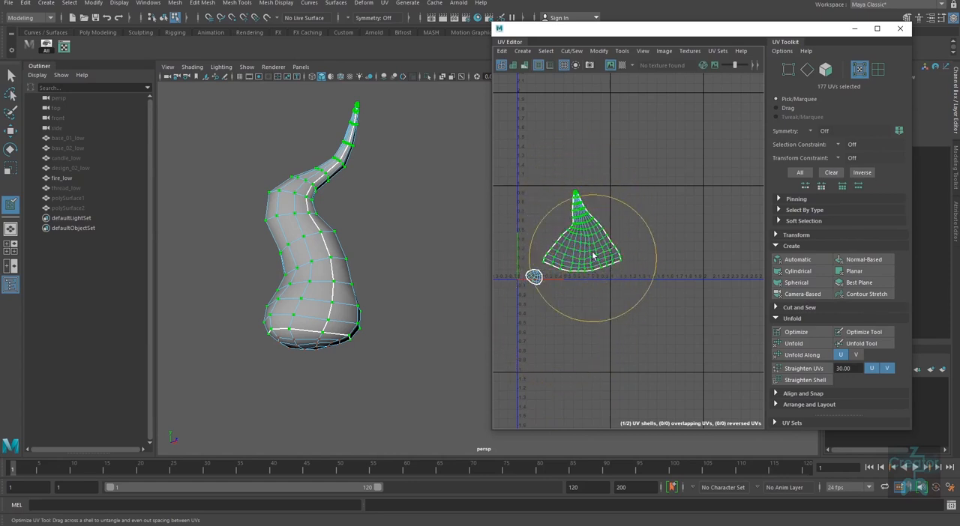
# Step: Apply the checker map and examine the optimized body UVs for stretching from several sides of the flame
pyautogui.click(623, 66)
pyautogui.moveTo(377, 311)
pyautogui.keyDown('alt'); pyautogui.mouseDown()
pyautogui.moveTo(327, 326)
pyautogui.moveTo(370, 305)
pyautogui.mouseUp(); pyautogui.keyUp('alt')
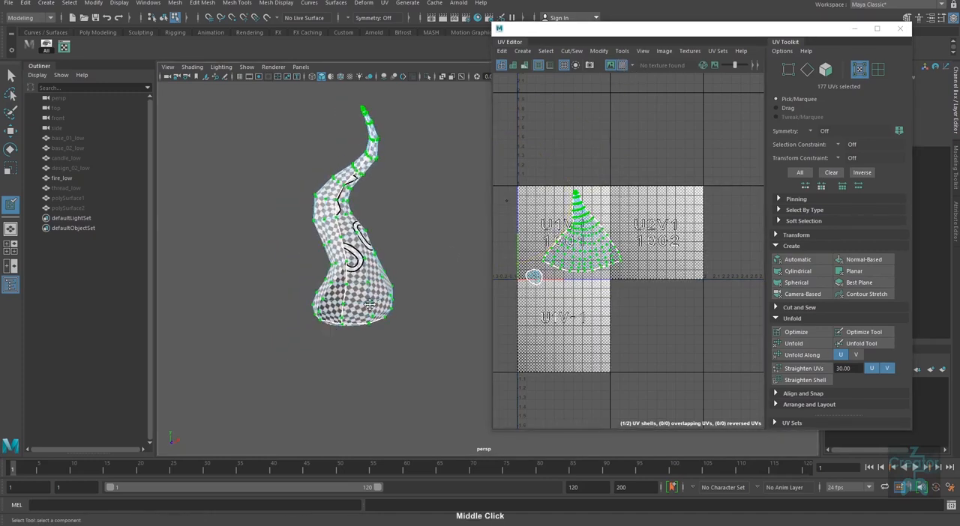
pyautogui.keyDown('alt'); pyautogui.moveTo(369, 305); pyautogui.dragTo(364, 345, button='middle'); pyautogui.keyUp('alt')
pyautogui.keyDown('alt'); pyautogui.moveTo(364, 344); pyautogui.dragTo(386, 348, button='right'); pyautogui.keyUp('alt')
pyautogui.keyDown('alt'); pyautogui.moveTo(386, 347); pyautogui.dragTo(322, 347); pyautogui.keyUp('alt')
pyautogui.keyDown('alt'); pyautogui.moveTo(383, 343); pyautogui.dragTo(318, 340, button='middle'); pyautogui.keyUp('alt')
pyautogui.keyDown('alt'); pyautogui.moveTo(318, 340); pyautogui.dragTo(338, 344, button='right'); pyautogui.keyUp('alt')
pyautogui.keyDown('alt'); pyautogui.moveTo(338, 344); pyautogui.dragTo(330, 347); pyautogui.keyUp('alt')
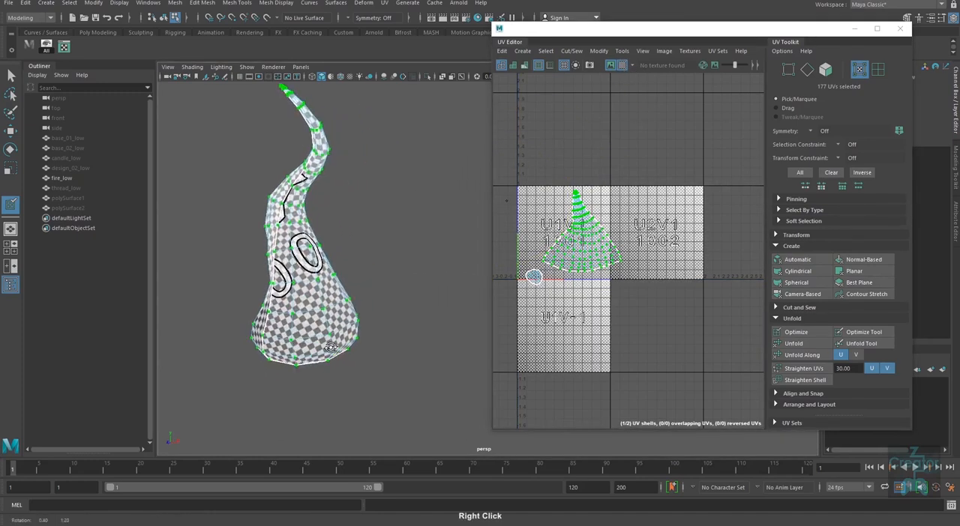
pyautogui.keyDown('alt'); pyautogui.moveTo(330, 348); pyautogui.dragTo(351, 343, button='middle'); pyautogui.keyUp('alt')
# Step: Select the small base UV shell and even out its UVs with the Optimize Tool, keeping the checker map applied
pyautogui.press('w')
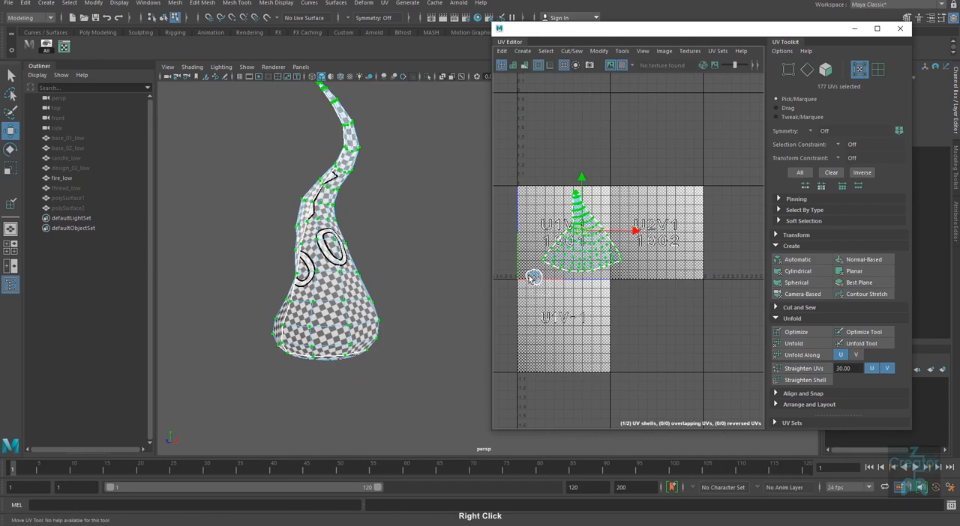
pyautogui.click(532, 278)
pyautogui.click(621, 66)
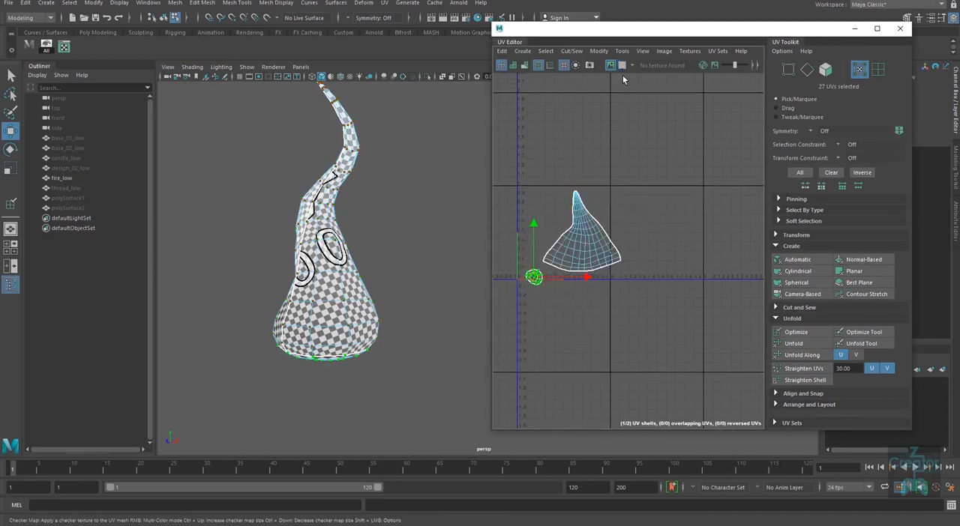
pyautogui.click(622, 66)
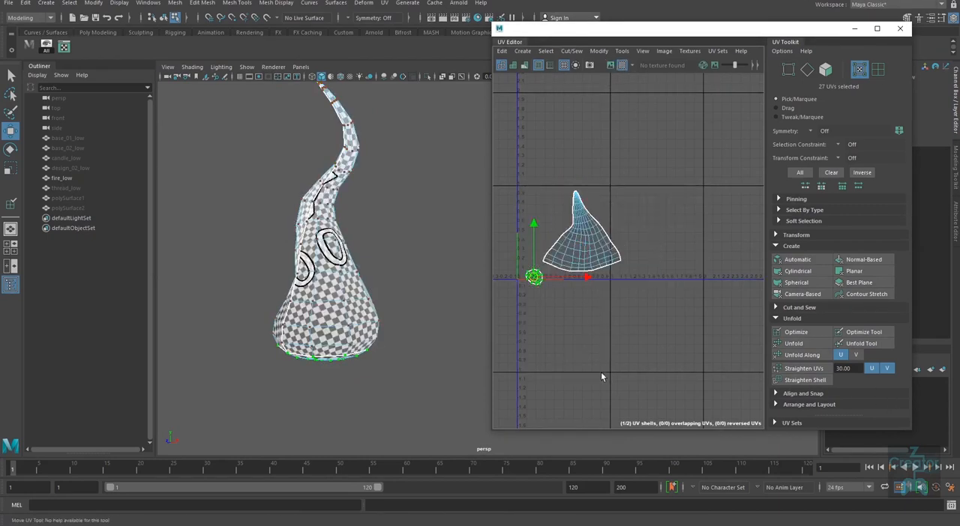
pyautogui.keyDown('alt'); pyautogui.moveTo(601, 372); pyautogui.dragTo(563, 327, button='right'); pyautogui.keyUp('alt')
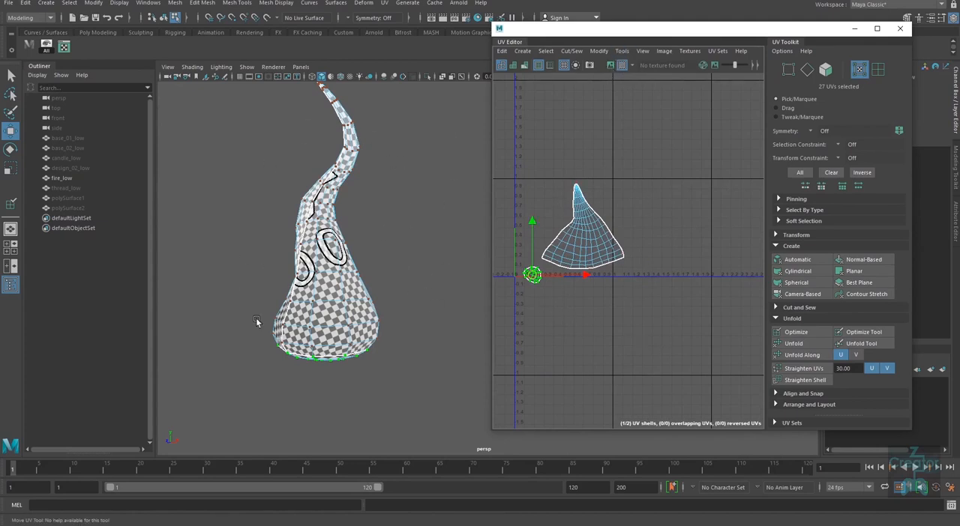
pyautogui.click(862, 333)
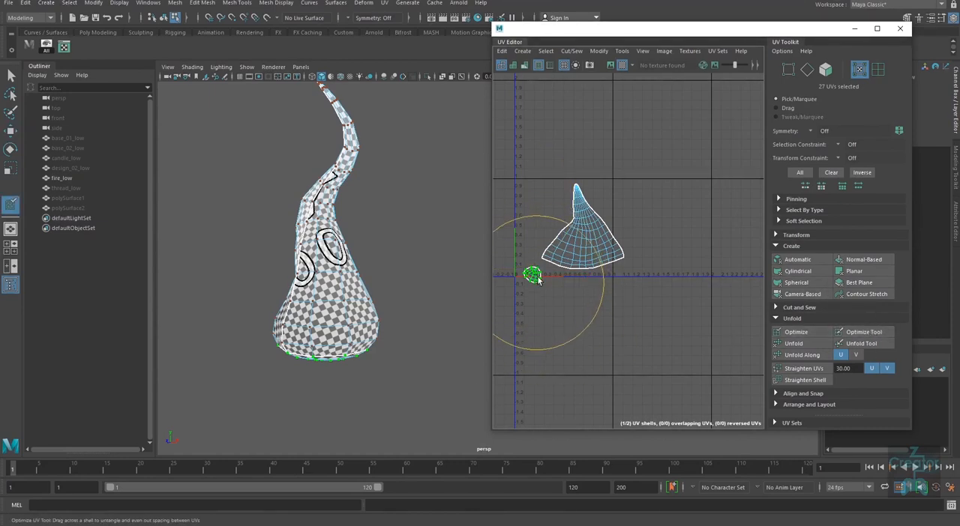
pyautogui.press('w')
# Step: Get the body shell's texel density at map size 512 and set that density on both UV shells
pyautogui.keyDown('alt'); pyautogui.moveTo(623, 333); pyautogui.dragTo(578, 278, button='right'); pyautogui.keyUp('alt')
pyautogui.moveTo(623, 204); pyautogui.dragTo(544, 323)
pyautogui.click(601, 242)
pyautogui.keyDown('ctrl'); pyautogui.moveTo(602, 245); pyautogui.dragTo(700, 354, button='right'); pyautogui.keyUp('ctrl')
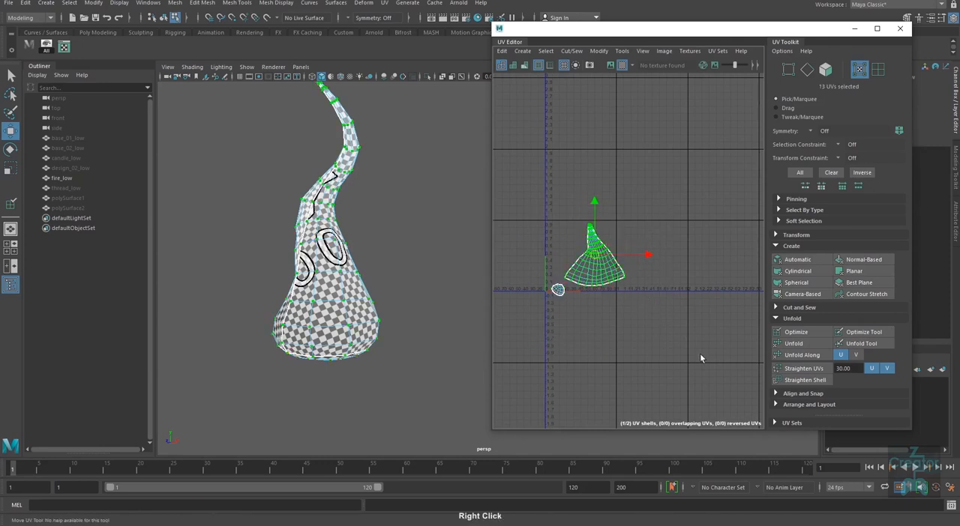
pyautogui.click(789, 236)
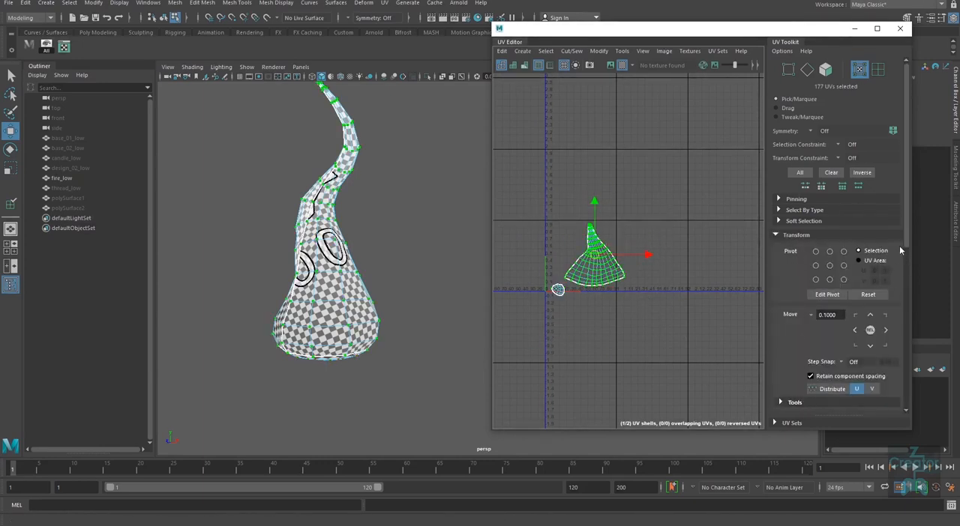
pyautogui.scroll(-5, 904, 251)
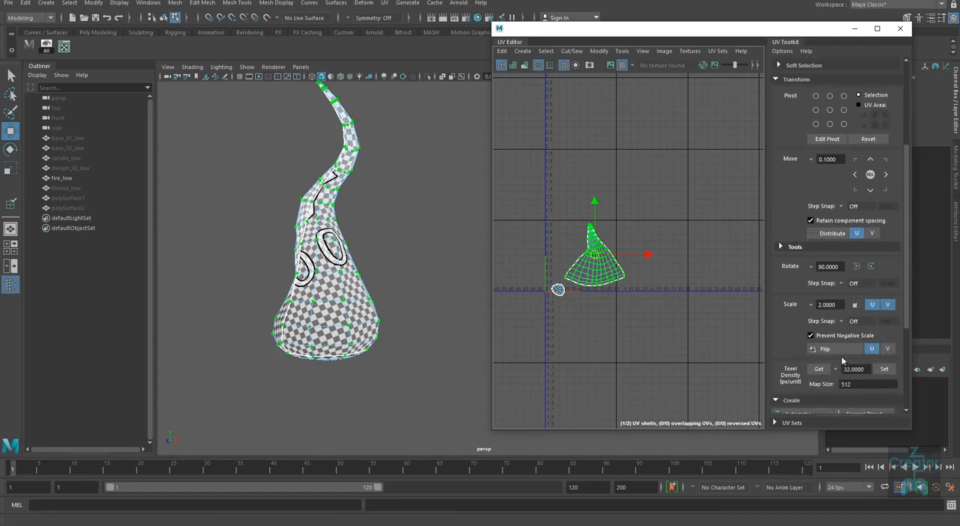
pyautogui.click(817, 369)
pyautogui.moveTo(671, 322); pyautogui.dragTo(536, 245)
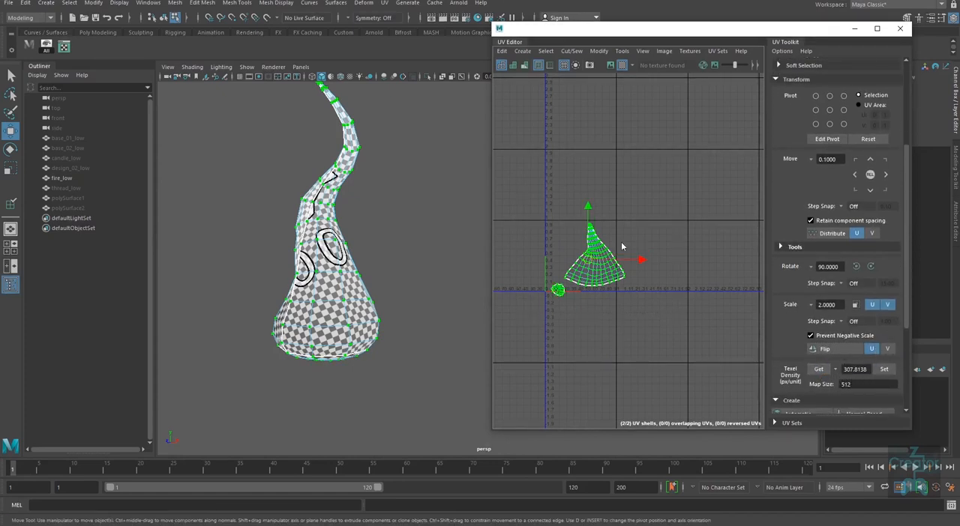
pyautogui.click(883, 368)
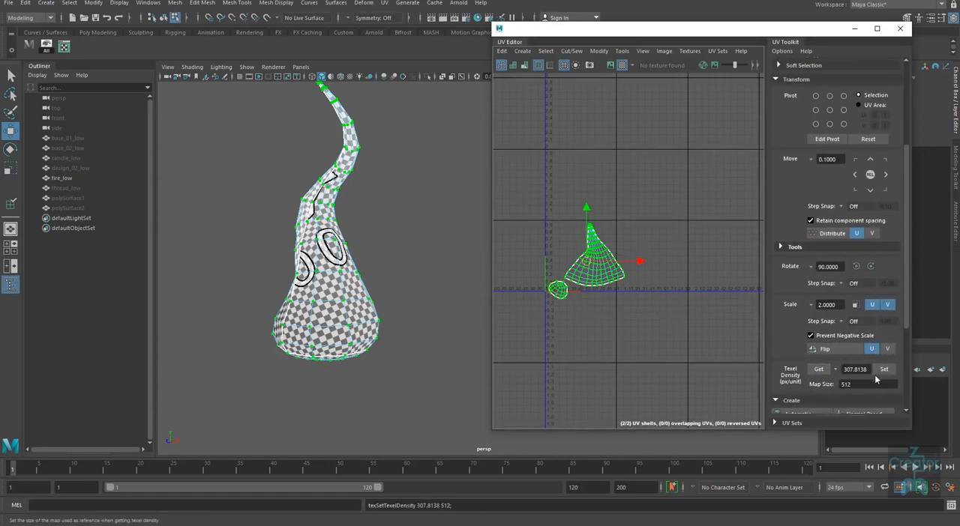
# Step: Compare the checker size on the flame's underside and body from several angles
pyautogui.keyDown('alt'); pyautogui.moveTo(450, 384); pyautogui.dragTo(365, 313); pyautogui.keyUp('alt')
pyautogui.keyDown('alt'); pyautogui.moveTo(310, 377); pyautogui.dragTo(452, 156, button='middle'); pyautogui.keyUp('alt')
pyautogui.keyDown('alt'); pyautogui.moveTo(351, 263); pyautogui.dragTo(408, 291, button='right'); pyautogui.keyUp('alt')
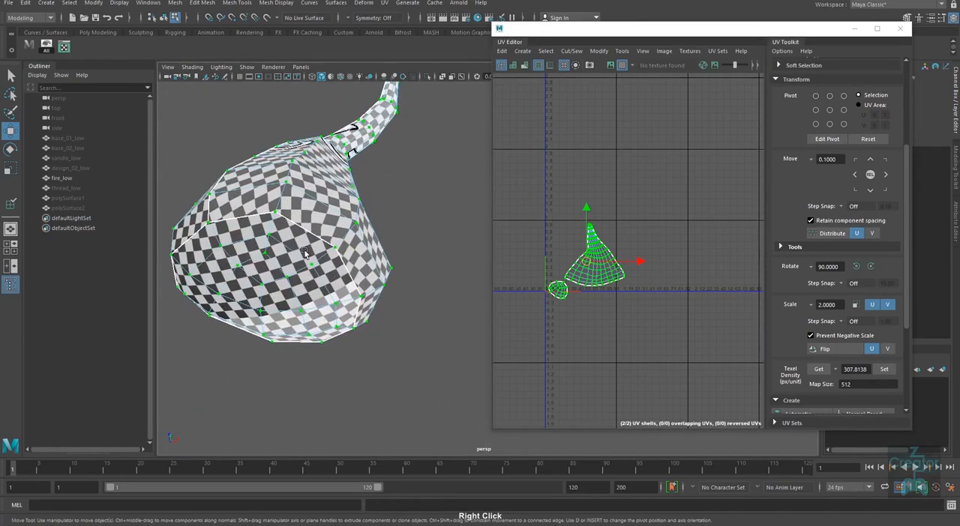
pyautogui.keyDown('alt'); pyautogui.moveTo(322, 215); pyautogui.dragTo(341, 361); pyautogui.keyUp('alt')
pyautogui.keyDown('alt'); pyautogui.moveTo(341, 360); pyautogui.dragTo(288, 355, button='right'); pyautogui.keyUp('alt')
pyautogui.keyDown('alt'); pyautogui.moveTo(420, 360); pyautogui.dragTo(396, 360); pyautogui.keyUp('alt')
pyautogui.keyDown('alt'); pyautogui.moveTo(399, 360); pyautogui.dragTo(362, 349, button='middle'); pyautogui.keyUp('alt')
# Step: Lay out the flame's body and base UV shells together inside the first UV tile
pyautogui.moveTo(638, 258); pyautogui.dragTo(682, 196, button='right')
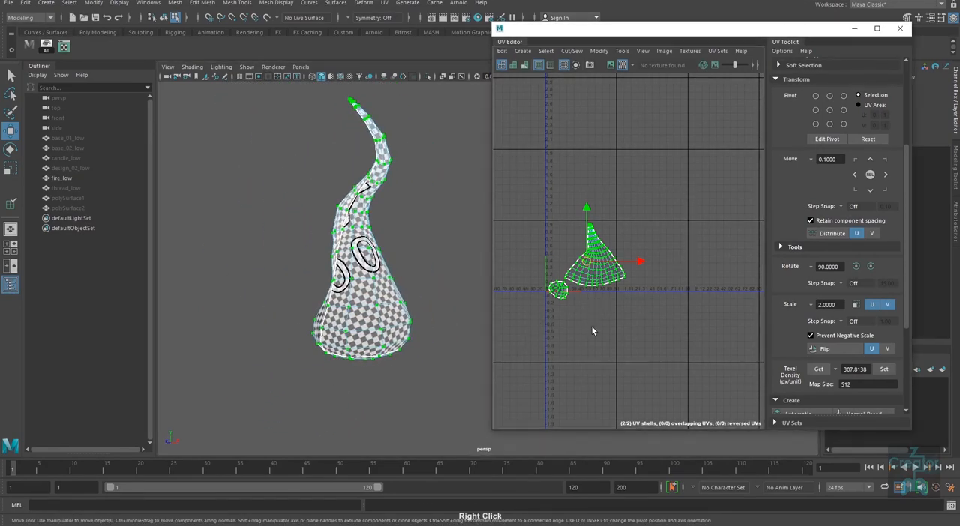
pyautogui.keyDown('shift'); pyautogui.moveTo(591, 327); pyautogui.dragTo(589, 341, button='right'); pyautogui.keyUp('shift')
pyautogui.scroll(-2, 669, 345)
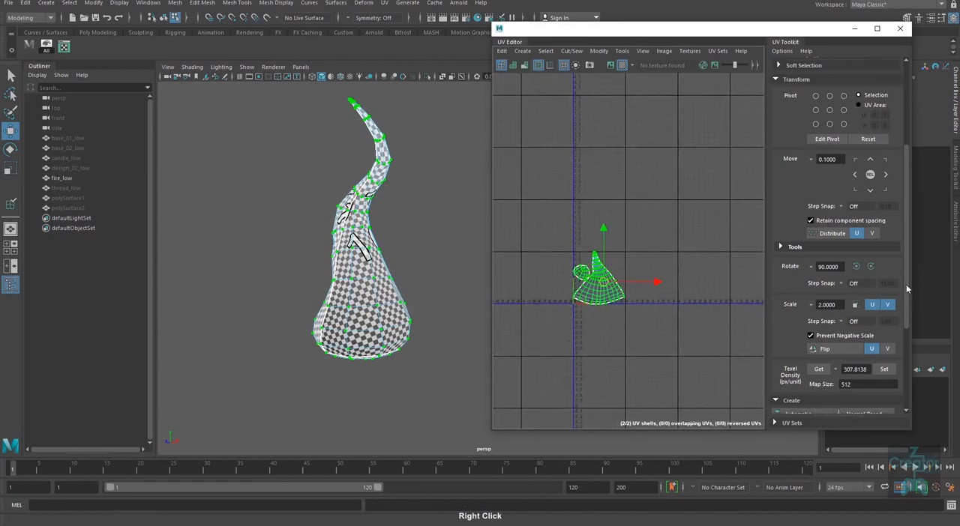
# Step: Open the Arrange and Layout tools and run Layout UV again on all of the flame's UVs
pyautogui.moveTo(906, 284); pyautogui.dragTo(913, 403)
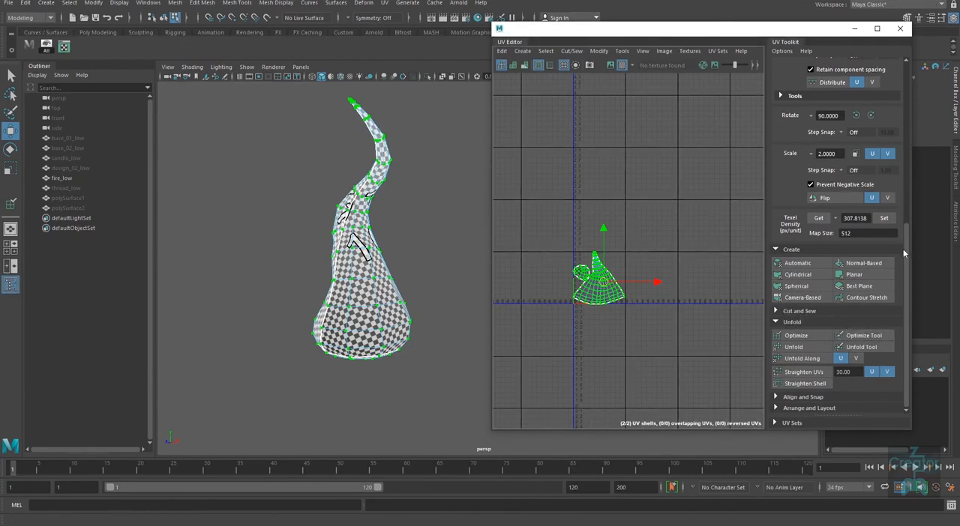
pyautogui.moveTo(903, 252); pyautogui.dragTo(908, 371)
pyautogui.click(776, 409)
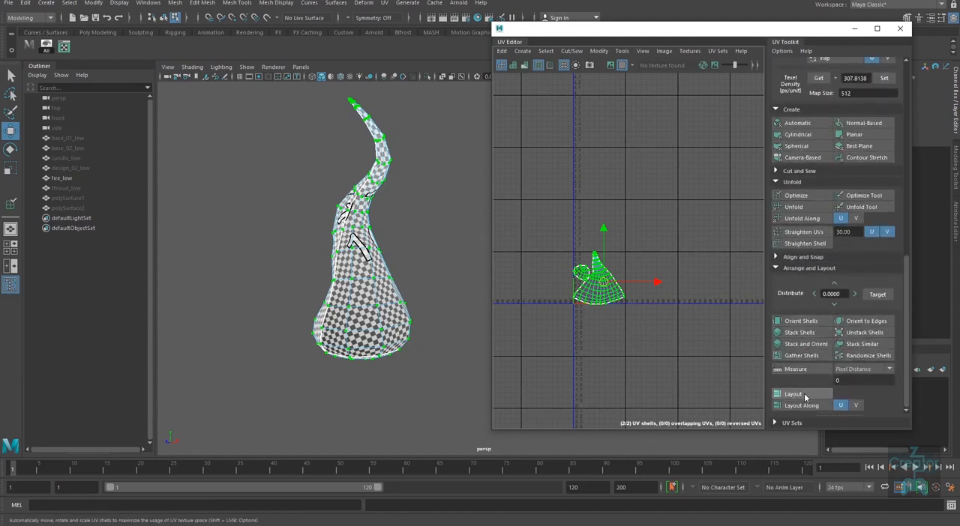
pyautogui.keyDown('alt'); pyautogui.moveTo(684, 332); pyautogui.dragTo(647, 304, button='right'); pyautogui.keyUp('alt')
pyautogui.moveTo(670, 232); pyautogui.dragTo(538, 374)
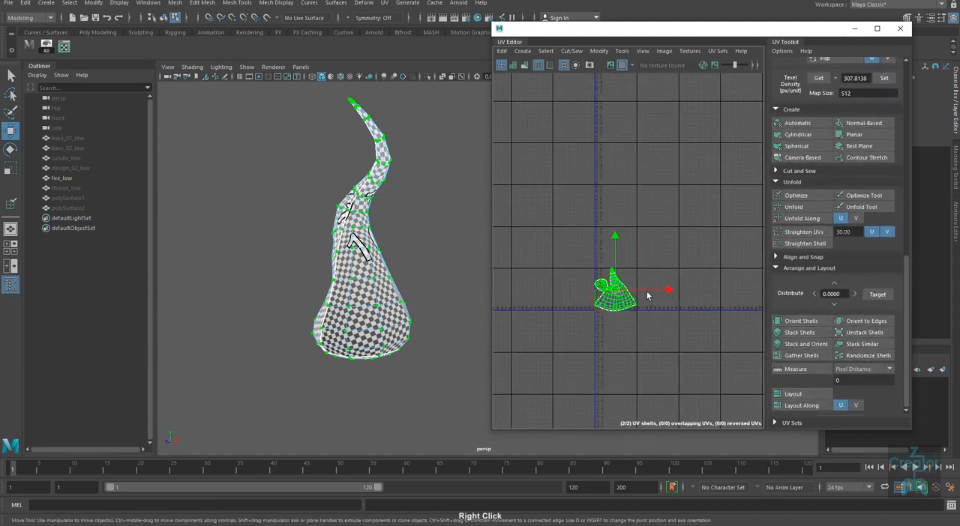
pyautogui.moveTo(657, 293); pyautogui.dragTo(624, 308, button='right')
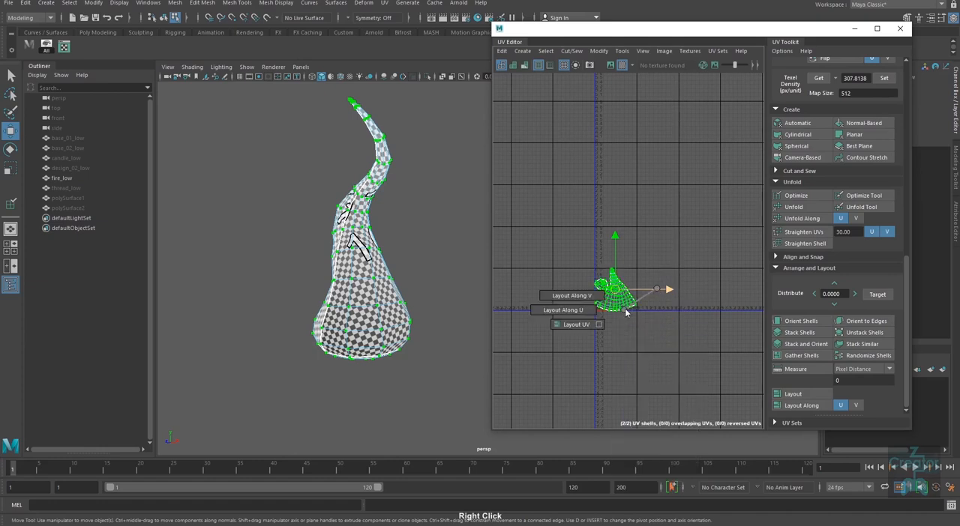
pyautogui.moveTo(578, 332); pyautogui.dragTo(642, 351, button='right')
# Step: Display the checker image behind the UVs and scale both flame shells down slightly to leave a margin inside the first tile
pyautogui.click(703, 370)
pyautogui.click(611, 64)
pyautogui.scroll(2, 611, 236)
pyautogui.keyDown('alt'); pyautogui.moveTo(642, 351); pyautogui.dragTo(652, 339, button='middle'); pyautogui.keyUp('alt')
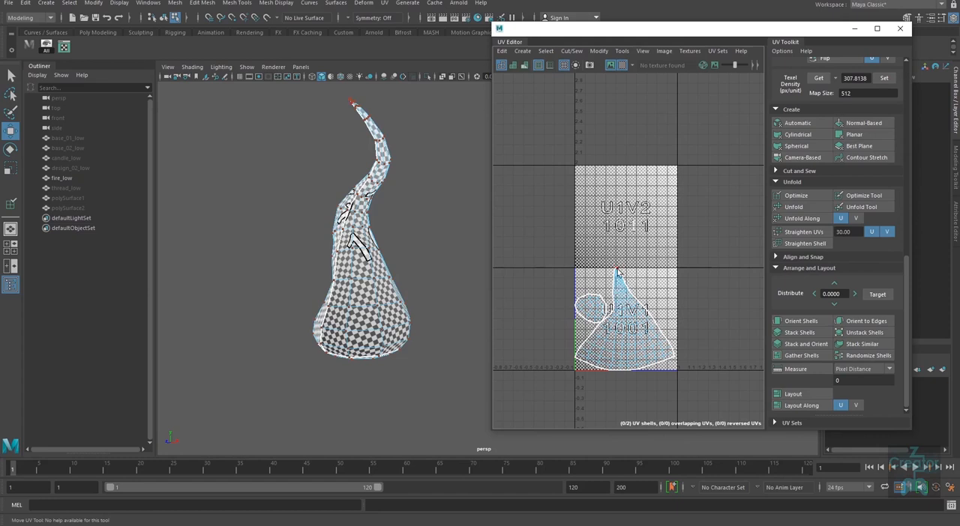
pyautogui.keyDown('alt'); pyautogui.moveTo(617, 327); pyautogui.dragTo(595, 306, button='right'); pyautogui.keyUp('alt')
pyautogui.moveTo(708, 241); pyautogui.dragTo(553, 402)
pyautogui.press('w')
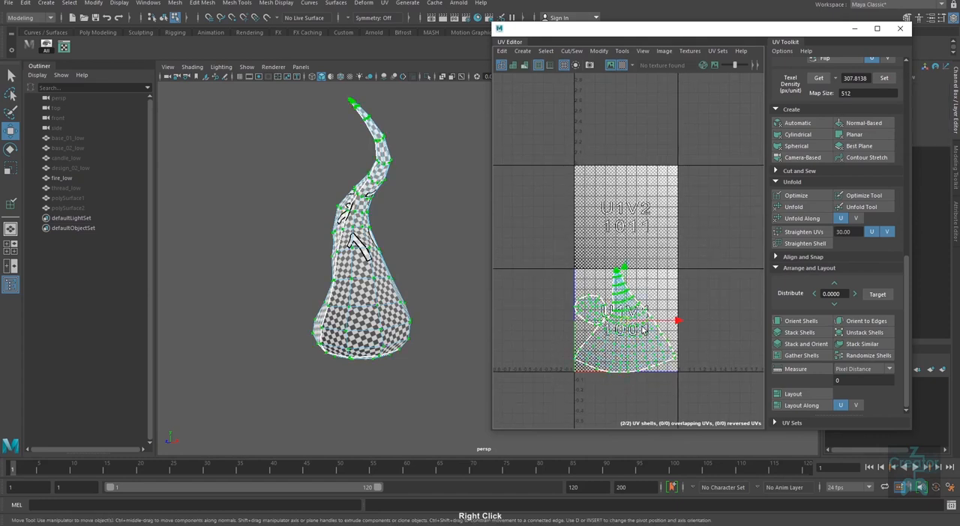
pyautogui.press('r')
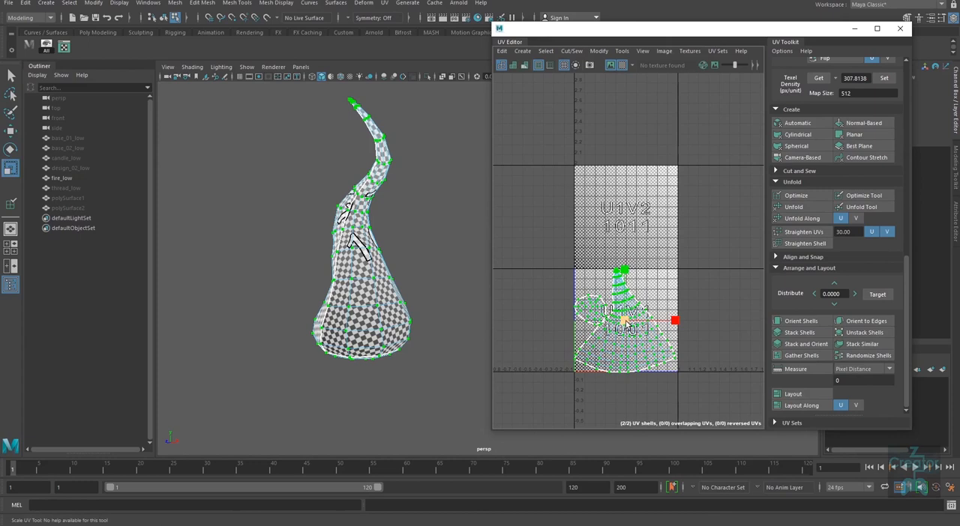
pyautogui.moveTo(625, 319); pyautogui.dragTo(626, 322)
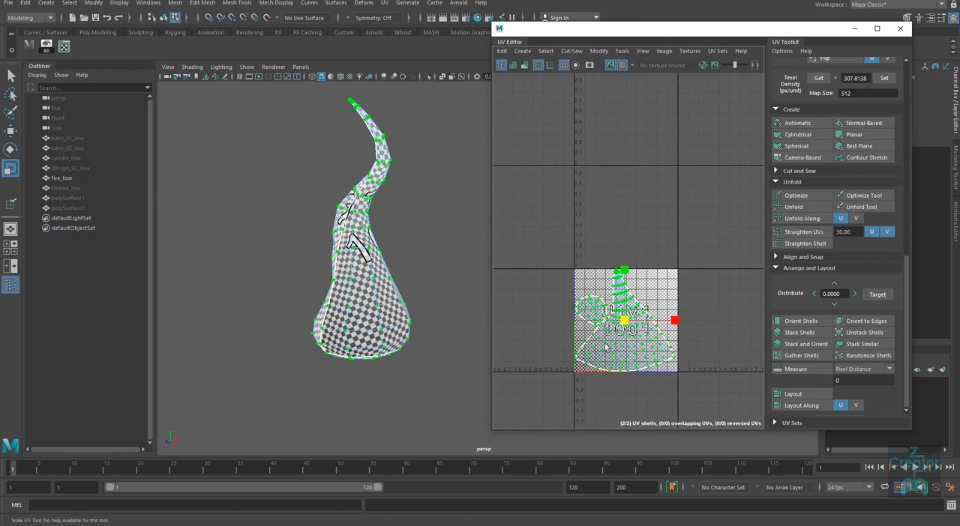
# Step: Select the flame's small base UV shell and move it slightly upward, away from the body shell
pyautogui.keyDown('alt'); pyautogui.moveTo(605, 347); pyautogui.dragTo(634, 334, button='right'); pyautogui.keyUp('alt')
pyautogui.keyDown('alt'); pyautogui.moveTo(634, 334); pyautogui.dragTo(644, 335, button='middle'); pyautogui.keyUp('alt')
pyautogui.click(606, 304)
pyautogui.keyDown('ctrl'); pyautogui.moveTo(606, 304); pyautogui.dragTo(609, 318, button='right'); pyautogui.keyUp('ctrl')
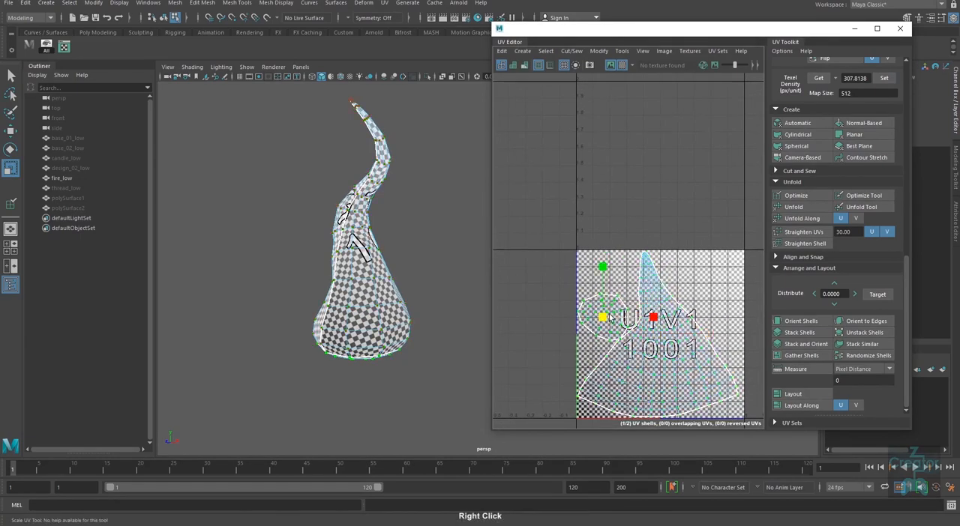
pyautogui.press('w')
pyautogui.moveTo(603, 317); pyautogui.dragTo(605, 296)
pyautogui.keyDown('alt'); pyautogui.moveTo(611, 304); pyautogui.dragTo(604, 316, button='right'); pyautogui.keyUp('alt')
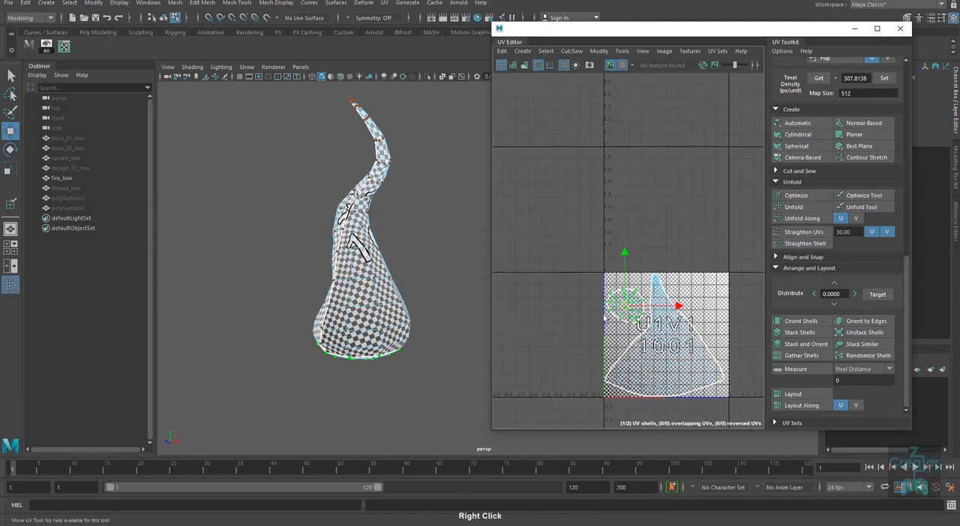
# Step: Return the flame to object mode, select the whole fire_low mesh and close the UV Editor
pyautogui.moveTo(406, 275); pyautogui.dragTo(426, 233, button='right')
pyautogui.click(431, 240)
pyautogui.moveTo(472, 306); pyautogui.dragTo(339, 406)
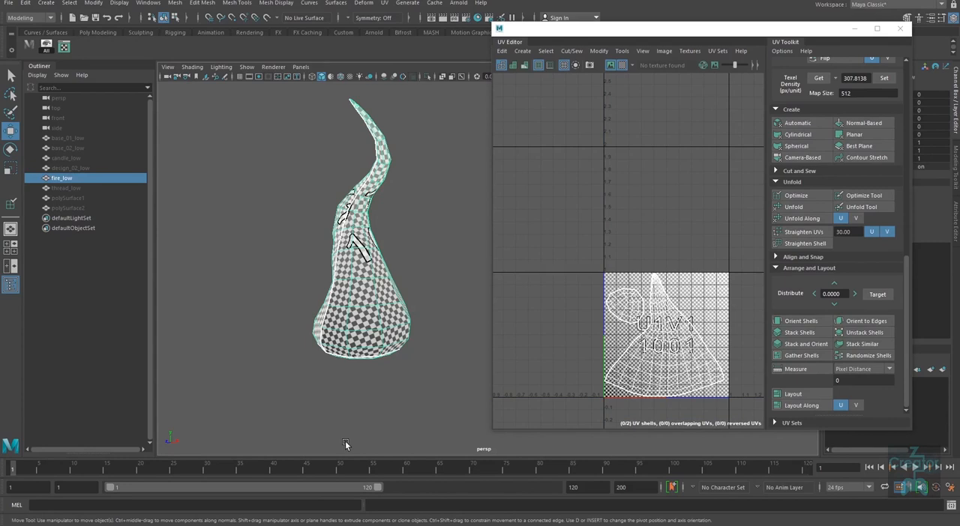
pyautogui.click(900, 28)
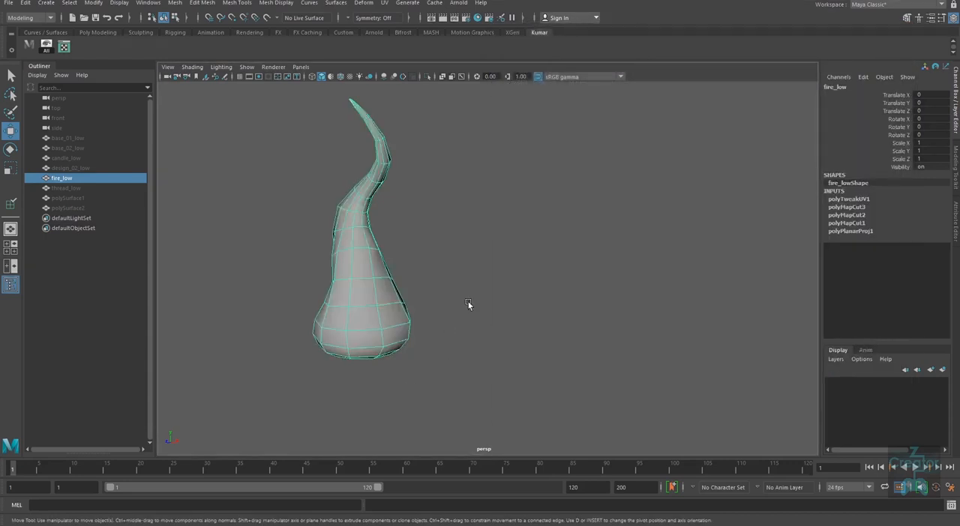
# Step: Delete the construction history of fire_low
pyautogui.keyDown('alt'); pyautogui.moveTo(468, 302); pyautogui.dragTo(380, 274, button='right'); pyautogui.keyUp('alt')
pyautogui.click(464, 252)
pyautogui.moveTo(463, 252); pyautogui.dragTo(342, 396)
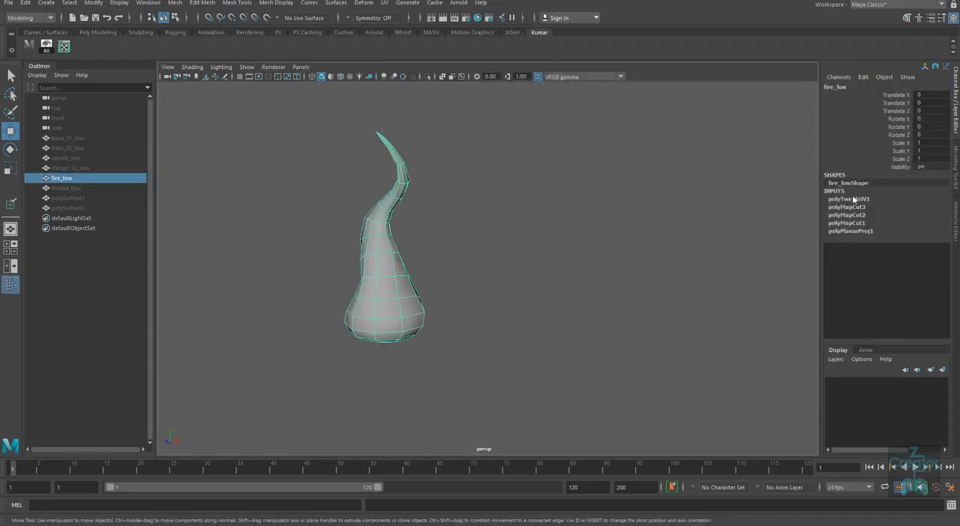
pyautogui.keyDown('alt'); pyautogui.moveTo(453, 322); pyautogui.dragTo(537, 310); pyautogui.keyUp('alt')
pyautogui.keyDown('alt'); pyautogui.moveTo(536, 309); pyautogui.dragTo(581, 264, button='middle'); pyautogui.keyUp('alt')
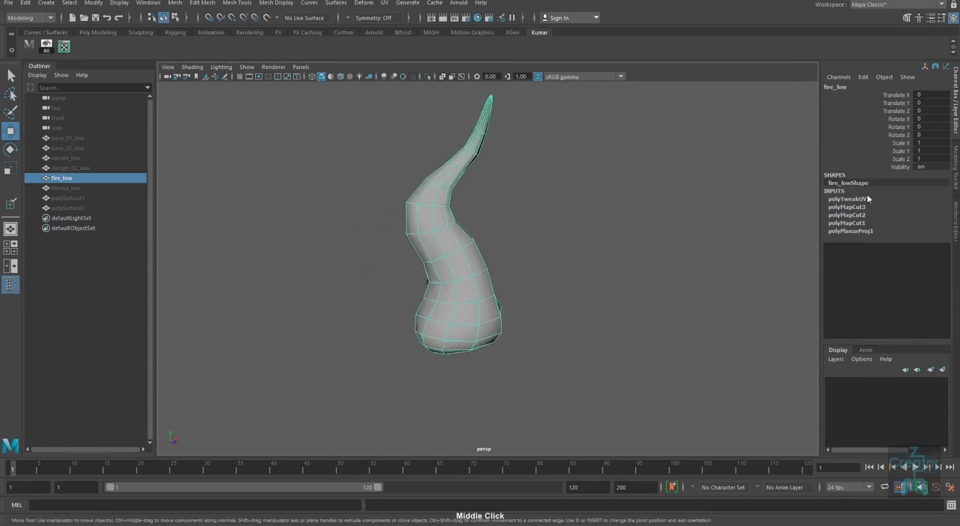
pyautogui.keyDown('alt'); pyautogui.moveTo(543, 294); pyautogui.dragTo(463, 262); pyautogui.keyUp('alt')
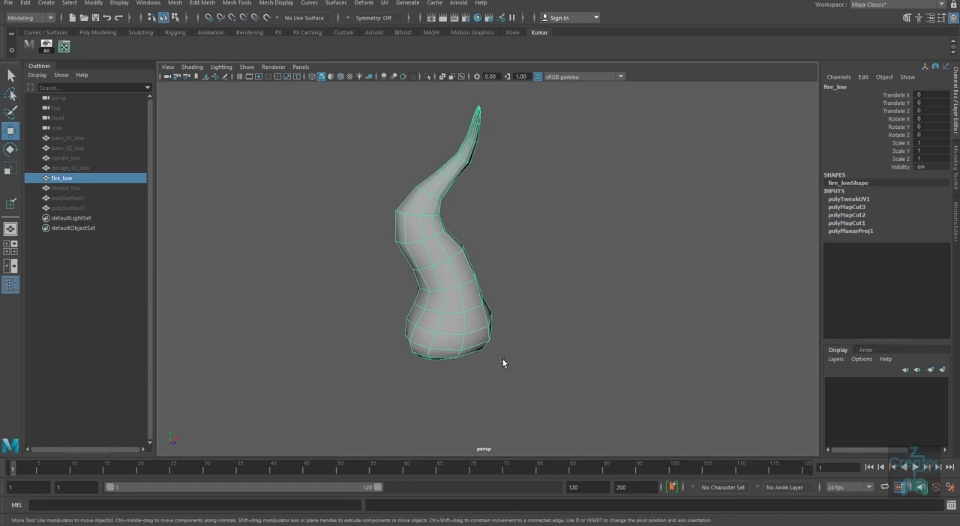
pyautogui.keyDown('shift'); pyautogui.rightClick(458, 294); pyautogui.keyUp('shift')
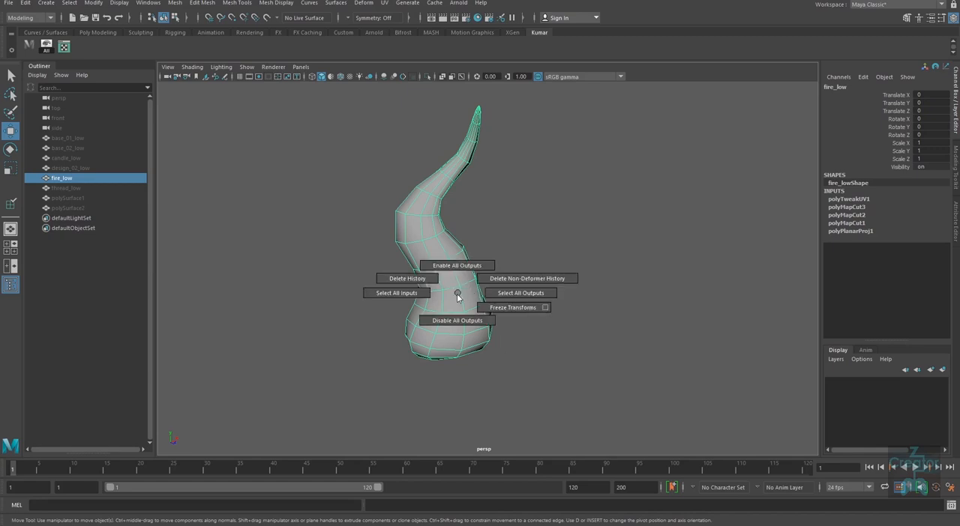
pyautogui.keyDown('shift'); pyautogui.moveTo(457, 296); pyautogui.dragTo(407, 277, button='right'); pyautogui.keyUp('shift')
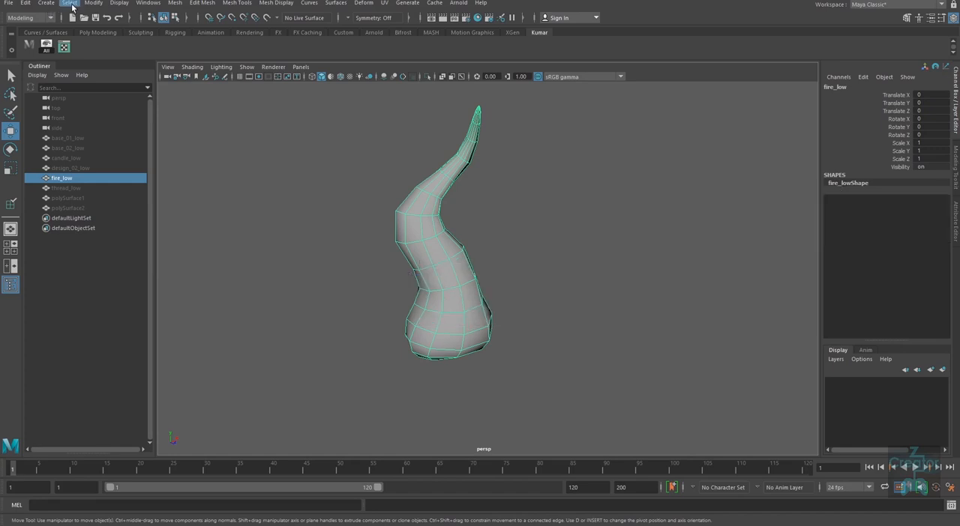
pyautogui.click(27, 5)
pyautogui.moveTo(91, 120)
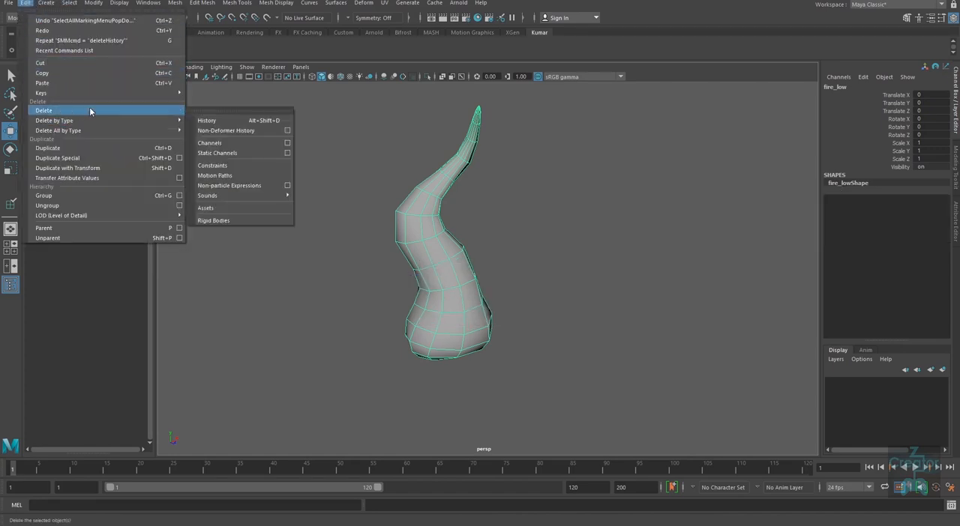
pyautogui.click(650, 318)
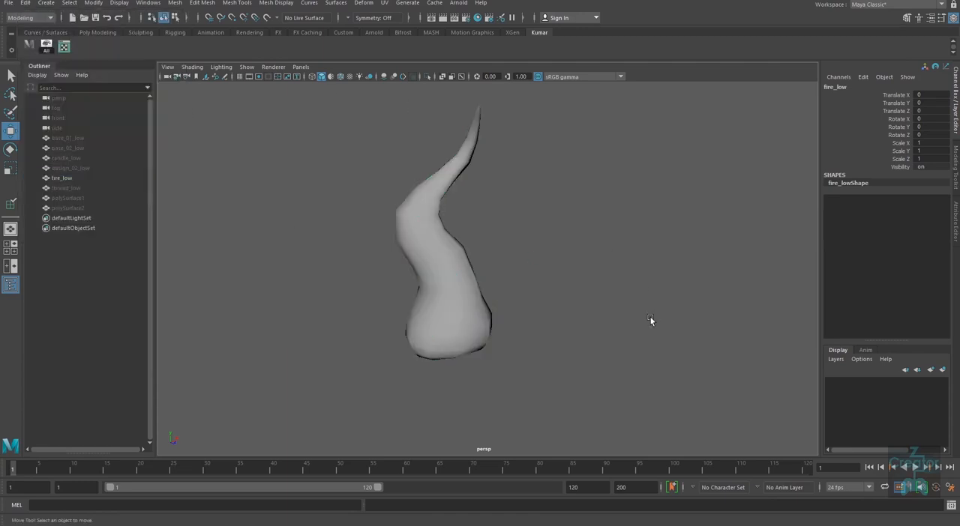
# Step: Reselect the flame and bring all the hidden candle parts back into the viewport
pyautogui.moveTo(389, 373); pyautogui.dragTo(517, 315)
pyautogui.keyDown('alt'); pyautogui.moveTo(617, 358); pyautogui.dragTo(535, 348, button='right'); pyautogui.keyUp('alt')
pyautogui.keyDown('alt'); pyautogui.moveTo(527, 311); pyautogui.dragTo(557, 323, button='middle'); pyautogui.keyUp('alt')
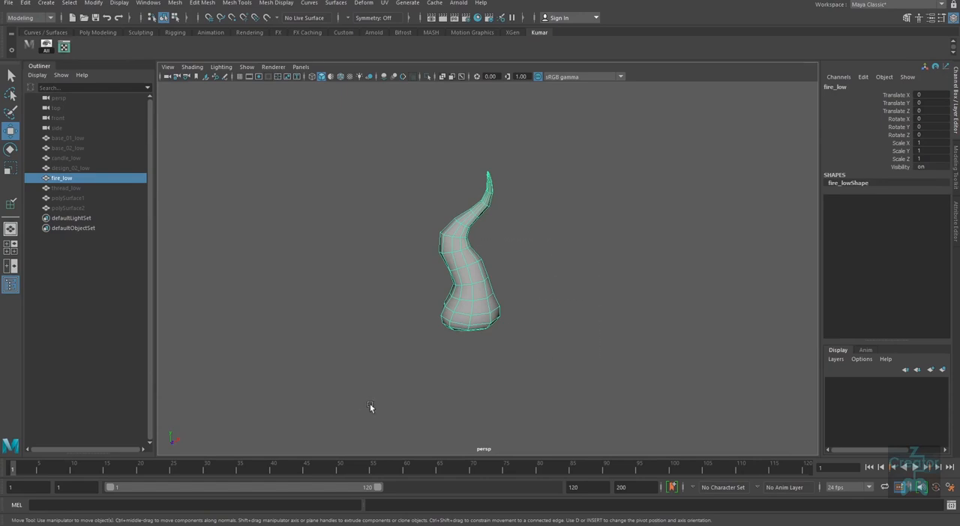
pyautogui.hotkey('ctrl', '1')
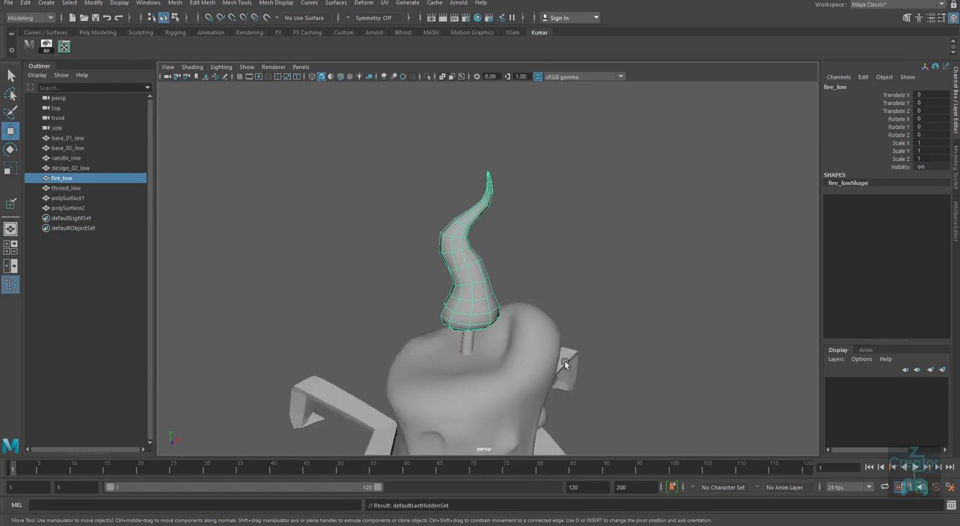
# Step: Isolate the wick mesh thread_low and open the UV Editor for it
pyautogui.keyDown('alt'); pyautogui.moveTo(565, 361); pyautogui.dragTo(530, 337); pyautogui.keyUp('alt')
pyautogui.keyDown('alt'); pyautogui.moveTo(530, 337); pyautogui.dragTo(460, 340, button='right'); pyautogui.keyUp('alt')
pyautogui.click(460, 341)
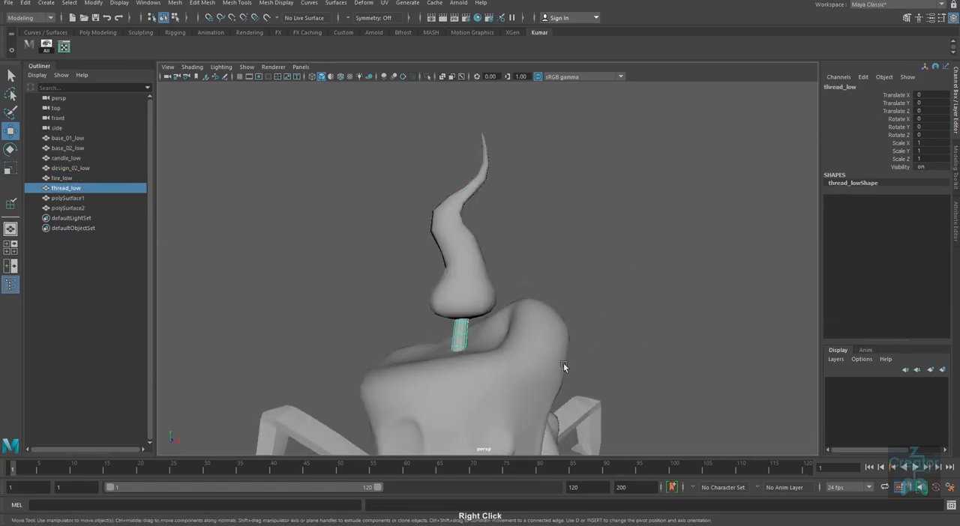
pyautogui.keyDown('alt'); pyautogui.moveTo(564, 363); pyautogui.dragTo(494, 231, button='middle'); pyautogui.keyUp('alt')
pyautogui.hotkey('ctrl', '1')
pyautogui.keyDown('alt'); pyautogui.moveTo(494, 231); pyautogui.dragTo(456, 291, button='right'); pyautogui.keyUp('alt')
pyautogui.click(64, 45)
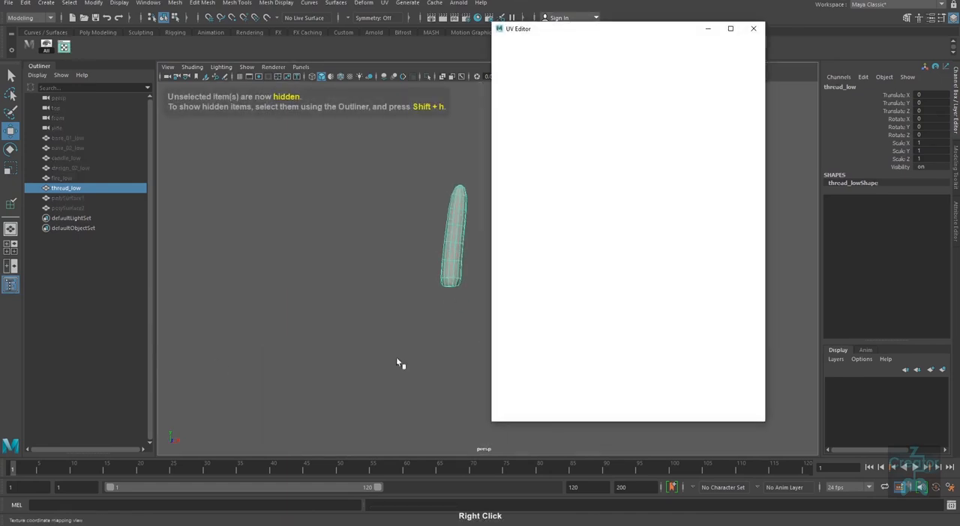
pyautogui.keyDown('alt'); pyautogui.moveTo(464, 259); pyautogui.dragTo(374, 279, button='middle'); pyautogui.keyUp('alt')
pyautogui.keyDown('alt'); pyautogui.moveTo(374, 279); pyautogui.dragTo(407, 368, button='right'); pyautogui.keyUp('alt')
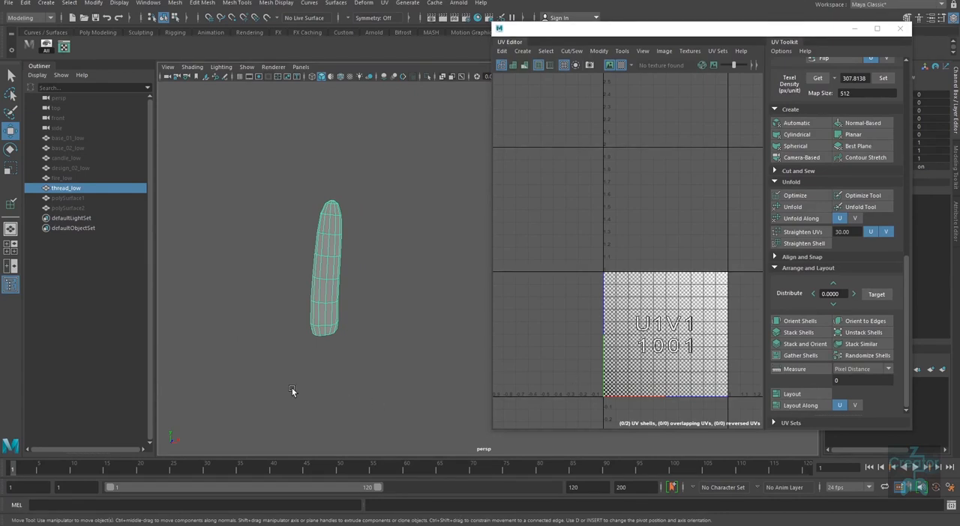
# Step: Apply a Camera-Based UV projection to thread_low and look at the checker pattern on its underside
pyautogui.click(802, 158)
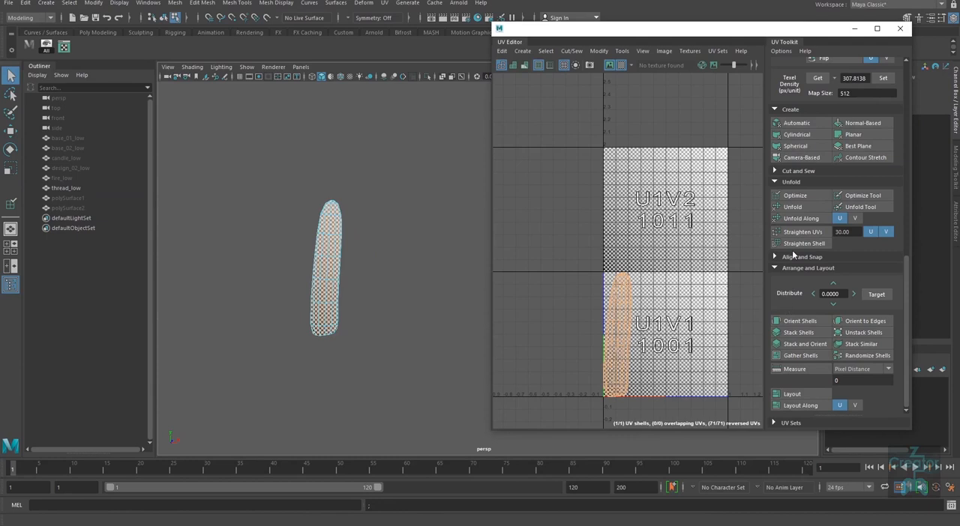
pyautogui.keyDown('alt'); pyautogui.moveTo(332, 360); pyautogui.dragTo(394, 307, button='middle'); pyautogui.keyUp('alt')
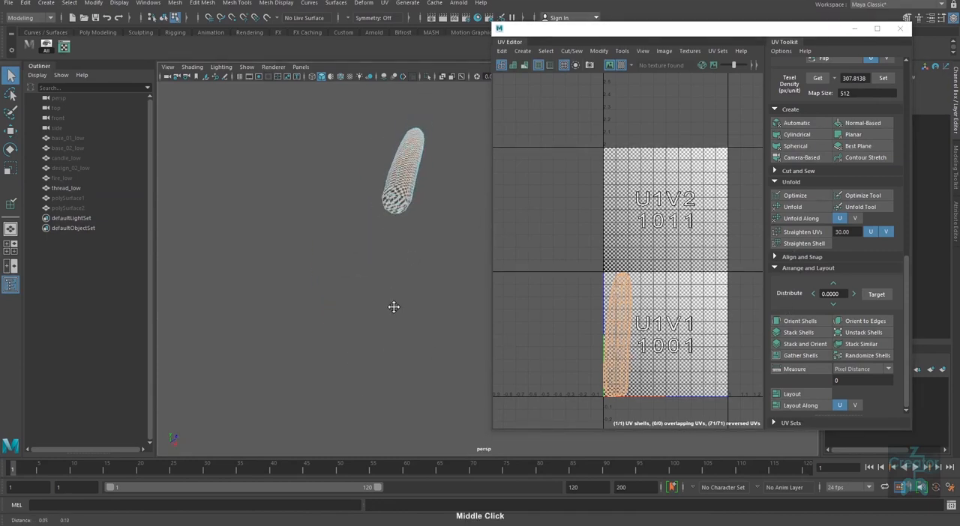
pyautogui.keyDown('alt'); pyautogui.moveTo(394, 306); pyautogui.dragTo(392, 347, button='right'); pyautogui.keyUp('alt')
pyautogui.keyDown('alt'); pyautogui.moveTo(392, 347); pyautogui.dragTo(337, 364, button='middle'); pyautogui.keyUp('alt')
pyautogui.keyDown('alt'); pyautogui.moveTo(336, 364); pyautogui.dragTo(353, 282, button='right'); pyautogui.keyUp('alt')
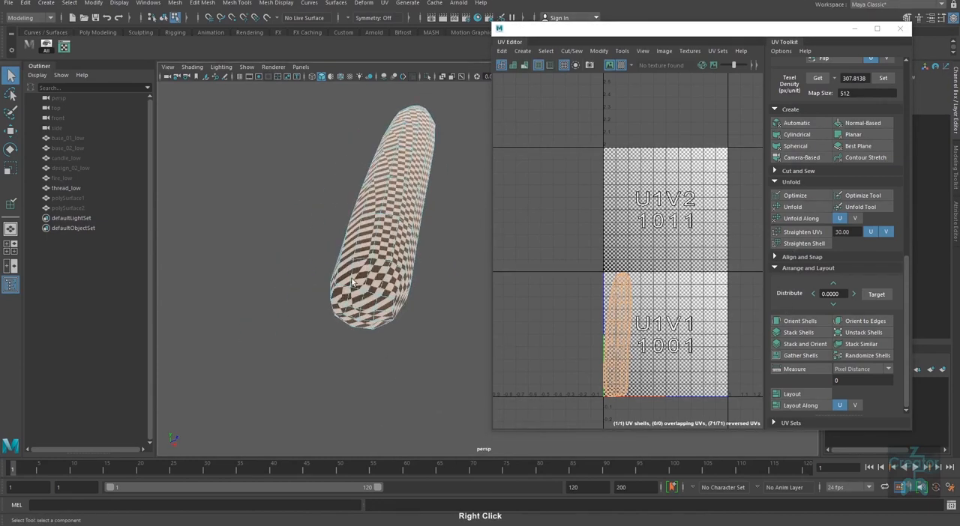
# Step: Add the 3D Cut and Sew UV Tool to the custom shelf and activate it from there
pyautogui.click(382, 3)
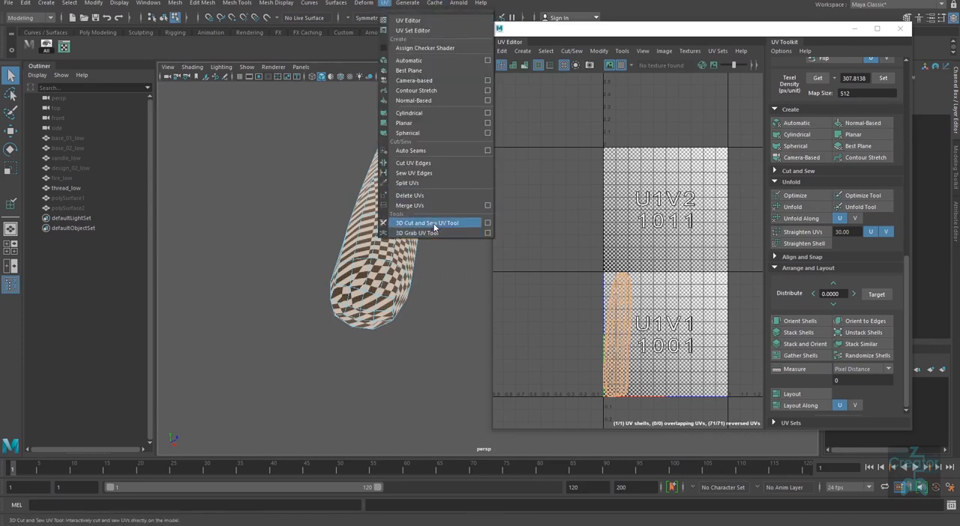
pyautogui.click(91, 50)
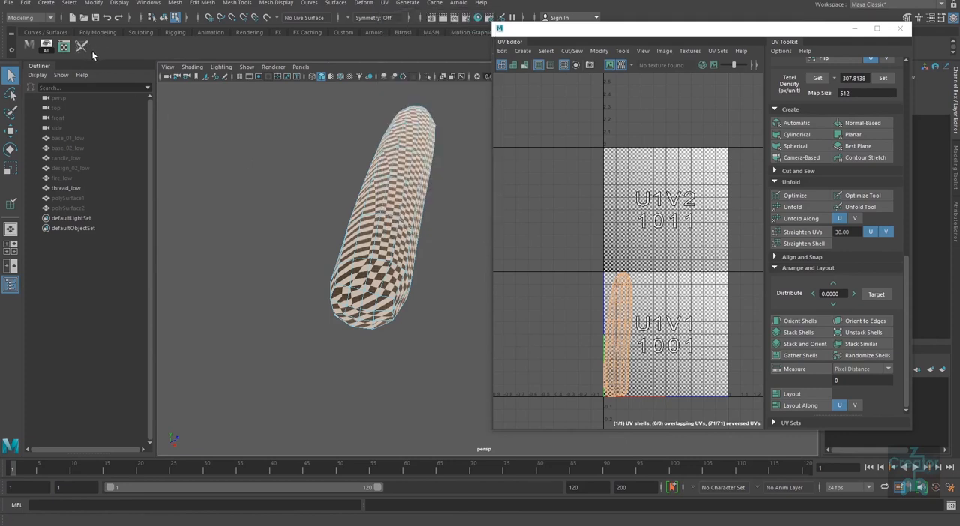
pyautogui.click(84, 48)
# Step: Start the seam around the wick's bottom cap by cutting the first edges of its ring
pyautogui.keyDown('alt'); pyautogui.moveTo(423, 374); pyautogui.dragTo(386, 315); pyautogui.keyUp('alt')
pyautogui.keyDown('alt'); pyautogui.moveTo(334, 255); pyautogui.dragTo(343, 276, button='right'); pyautogui.keyUp('alt')
pyautogui.keyDown('alt'); pyautogui.moveTo(315, 277); pyautogui.dragTo(373, 318, button='middle'); pyautogui.keyUp('alt')
pyautogui.moveTo(324, 246); pyautogui.dragTo(322, 214, button='right')
pyautogui.doubleClick(323, 241)
pyautogui.keyDown('alt'); pyautogui.moveTo(371, 367); pyautogui.dragTo(369, 316); pyautogui.keyUp('alt')
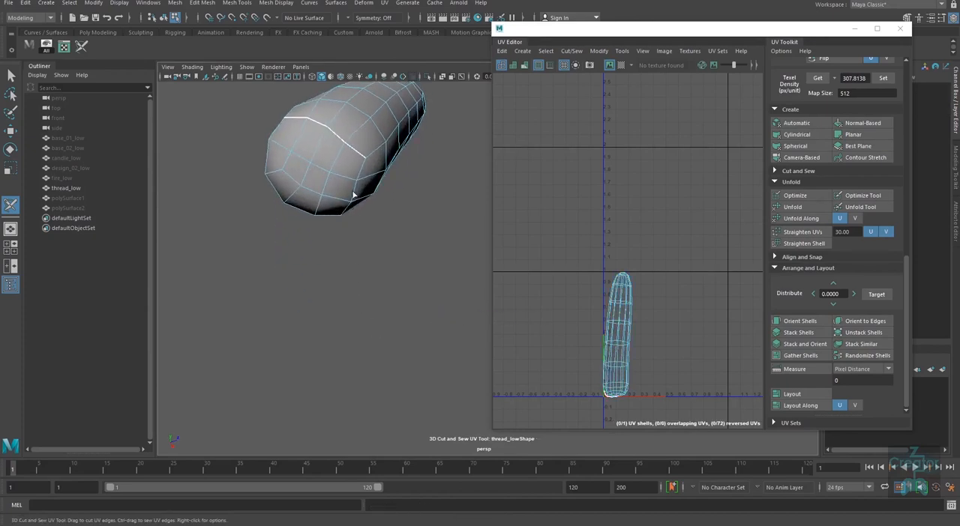
# Step: Continue the cut along the remaining edges of the bottom cap's ring to separate the cap
pyautogui.doubleClick(361, 171)
pyautogui.keyDown('alt'); pyautogui.moveTo(354, 285); pyautogui.dragTo(363, 228); pyautogui.keyUp('alt')
pyautogui.keyDown('alt'); pyautogui.moveTo(363, 229); pyautogui.dragTo(353, 318, button='middle'); pyautogui.keyUp('alt')
pyautogui.keyDown('alt'); pyautogui.moveTo(354, 318); pyautogui.dragTo(356, 266); pyautogui.keyUp('alt')
pyautogui.keyDown('alt'); pyautogui.moveTo(357, 267); pyautogui.dragTo(355, 330, button='middle'); pyautogui.keyUp('alt')
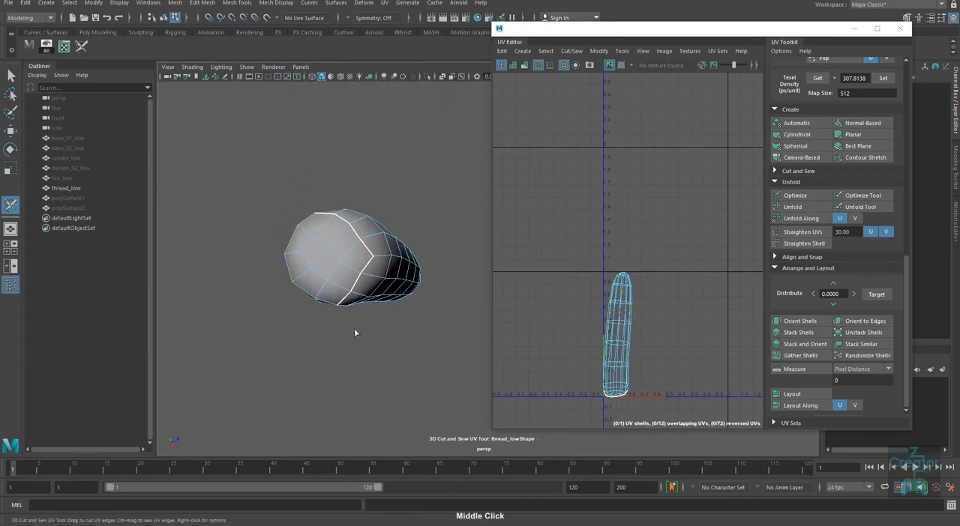
pyautogui.keyDown('alt'); pyautogui.moveTo(355, 330); pyautogui.dragTo(381, 277); pyautogui.keyUp('alt')
pyautogui.keyDown('alt'); pyautogui.moveTo(333, 220); pyautogui.dragTo(334, 259, button='middle'); pyautogui.keyUp('alt')
pyautogui.keyDown('alt'); pyautogui.moveTo(335, 259); pyautogui.dragTo(361, 218); pyautogui.keyUp('alt')
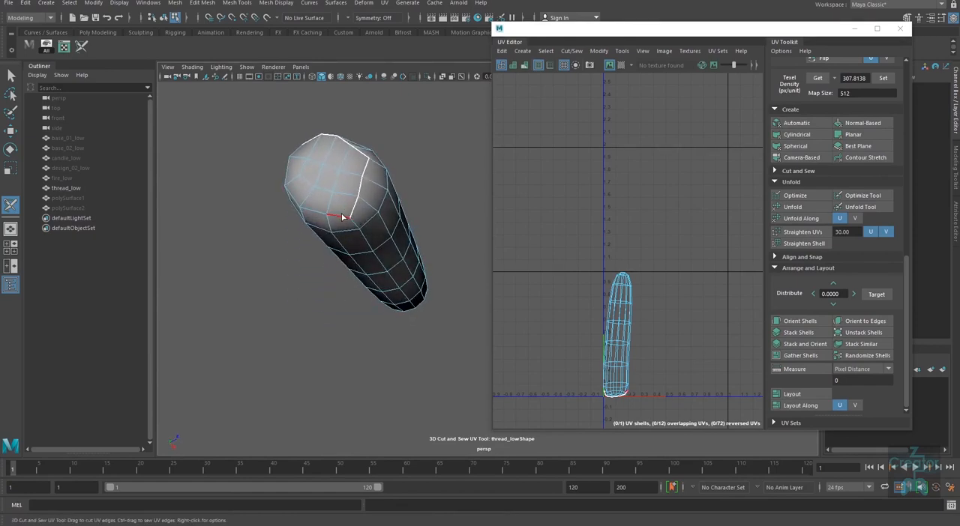
pyautogui.doubleClick(342, 218)
# Step: Cut the lengthwise edge loop that runs over the wick's tip and down its sides
pyautogui.keyDown('alt'); pyautogui.moveTo(339, 346); pyautogui.dragTo(371, 403); pyautogui.keyUp('alt')
pyautogui.keyDown('alt'); pyautogui.moveTo(370, 402); pyautogui.dragTo(358, 169, button='middle'); pyautogui.keyUp('alt')
pyautogui.keyDown('alt'); pyautogui.moveTo(359, 169); pyautogui.dragTo(363, 375); pyautogui.keyUp('alt')
pyautogui.keyDown('alt'); pyautogui.moveTo(363, 375); pyautogui.dragTo(365, 337, button='middle'); pyautogui.keyUp('alt')
pyautogui.moveTo(365, 337)
pyautogui.keyDown('alt'); pyautogui.mouseDown(button='right')
pyautogui.moveTo(361, 305)
pyautogui.moveTo(364, 347)
pyautogui.mouseUp(button='right'); pyautogui.keyUp('alt')
pyautogui.keyDown('alt'); pyautogui.moveTo(364, 347); pyautogui.dragTo(399, 289, button='middle'); pyautogui.keyUp('alt')
pyautogui.doubleClick(396, 263)
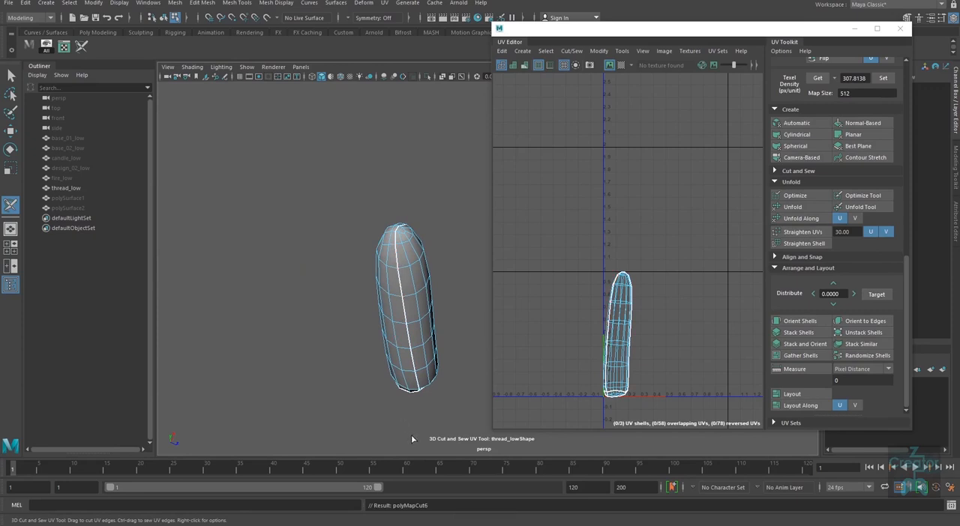
# Step: Leave the cutting tool and turn the checker map on for the wick's newly cut UV shells
pyautogui.keyDown('alt'); pyautogui.moveTo(427, 382); pyautogui.dragTo(365, 281); pyautogui.keyUp('alt')
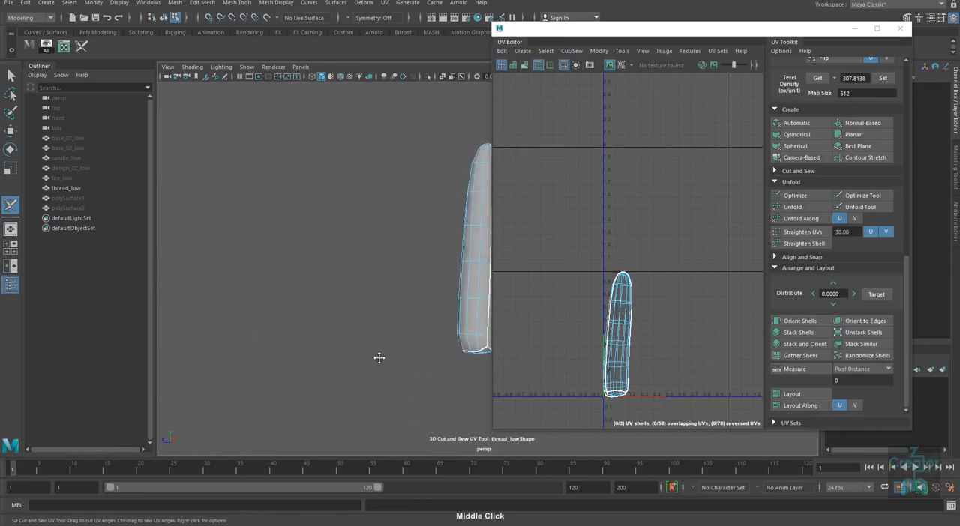
pyautogui.keyDown('alt'); pyautogui.moveTo(379, 358); pyautogui.dragTo(300, 372, button='middle'); pyautogui.keyUp('alt')
pyautogui.press('w')
pyautogui.click(621, 65)
pyautogui.rightClick(637, 314)
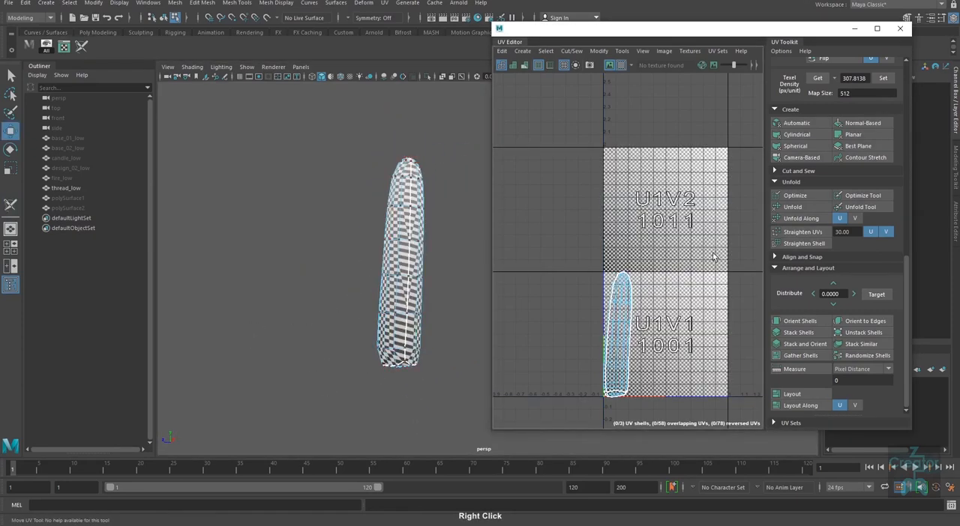
# Step: Hide the tile image in the UV view, slide one side shell of the wick clear of the others and unfold it
pyautogui.click(621, 67)
pyautogui.click(621, 67)
pyautogui.click(609, 67)
pyautogui.keyDown('alt'); pyautogui.moveTo(646, 353); pyautogui.dragTo(652, 313, button='middle'); pyautogui.keyUp('alt')
pyautogui.moveTo(620, 291); pyautogui.dragTo(638, 291, button='right')
pyautogui.click(624, 286)
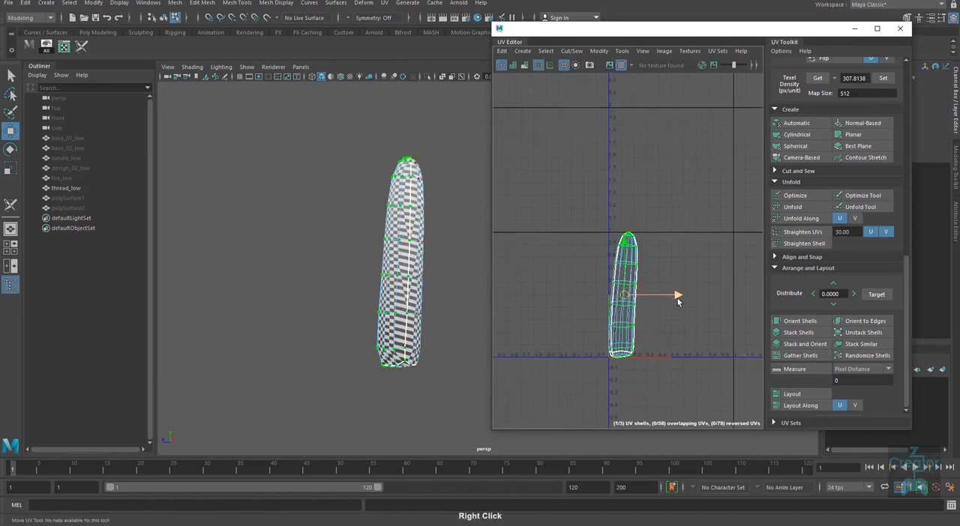
pyautogui.moveTo(677, 299); pyautogui.dragTo(730, 299)
pyautogui.hotkey('ctrl', 'u')
# Step: Unfold the wick's second side shell, then raise it above the cap shell and rotate it upright
pyautogui.click(627, 241)
pyautogui.keyDown('ctrl'); pyautogui.moveTo(638, 294); pyautogui.dragTo(660, 307, button='right'); pyautogui.keyUp('ctrl')
pyautogui.hotkey('ctrl', 'u')
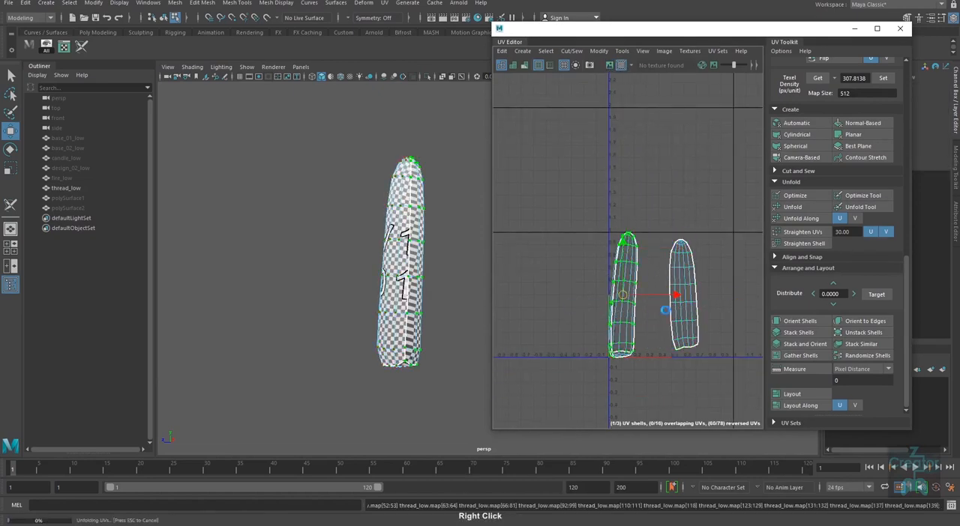
pyautogui.moveTo(623, 296); pyautogui.dragTo(625, 270)
pyautogui.press('e')
pyautogui.moveTo(653, 231); pyautogui.dragTo(608, 238)
pyautogui.press('w')
# Step: Select the wick's small bottom cap shell and unfold it
pyautogui.moveTo(641, 336); pyautogui.dragTo(566, 384)
pyautogui.keyDown('shift'); pyautogui.moveTo(566, 384); pyautogui.dragTo(576, 394, button='right'); pyautogui.keyUp('shift')
pyautogui.scroll(1, 647, 339)
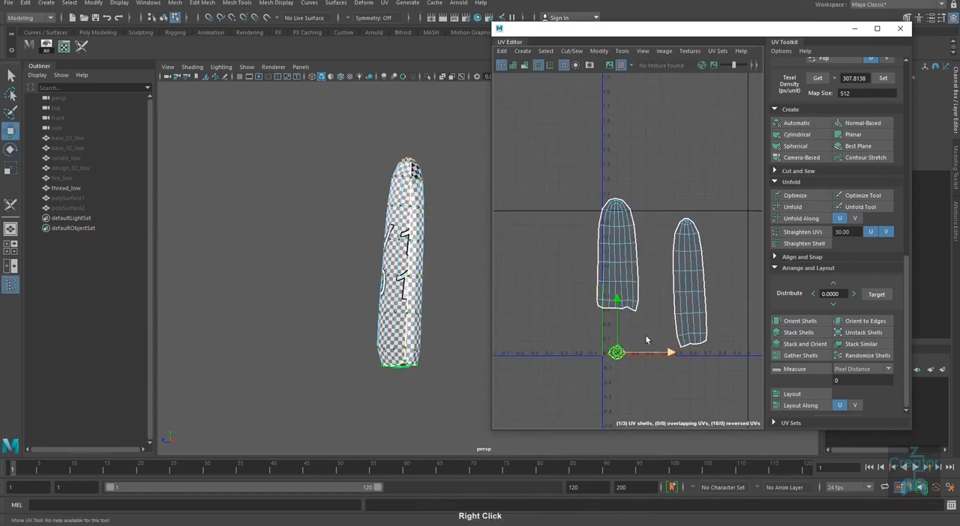
# Step: Sew the wick's two side shells together along the lengthwise edges they share
pyautogui.keyDown('alt'); pyautogui.moveTo(647, 340); pyautogui.dragTo(645, 389, button='middle'); pyautogui.keyUp('alt')
pyautogui.moveTo(640, 315); pyautogui.dragTo(637, 292, button='right')
pyautogui.keyDown('shift'); pyautogui.moveTo(632, 294); pyautogui.dragTo(627, 231, button='right'); pyautogui.keyUp('shift')
pyautogui.scroll(2, 635, 269)
pyautogui.click(634, 278)
pyautogui.click(630, 248)
pyautogui.keyDown('alt'); pyautogui.moveTo(634, 379); pyautogui.dragTo(630, 328, button='middle'); pyautogui.keyUp('alt')
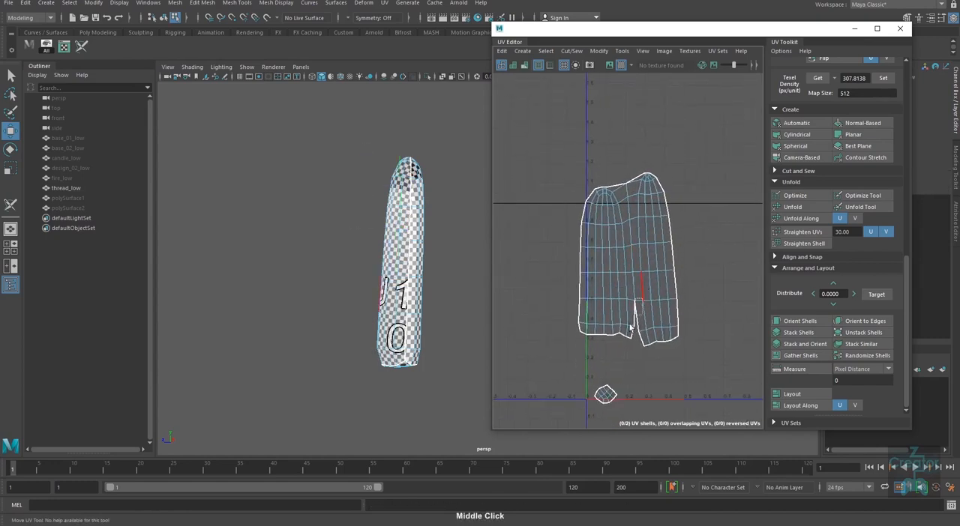
pyautogui.click(632, 328)
pyautogui.keyDown('shift'); pyautogui.moveTo(649, 360); pyautogui.dragTo(653, 333, button='right'); pyautogui.keyUp('shift')
pyautogui.scroll(-3, 676, 367)
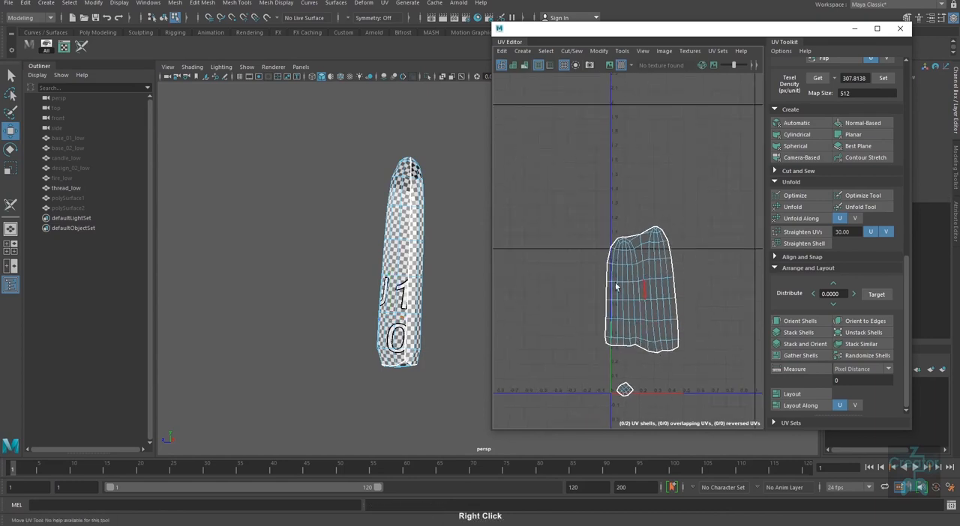
# Step: Even out the UV spacing of the joined side shell with the Optimize tool
pyautogui.click(660, 270)
pyautogui.keyDown('ctrl'); pyautogui.moveTo(643, 295); pyautogui.dragTo(535, 378, button='right'); pyautogui.keyUp('ctrl')
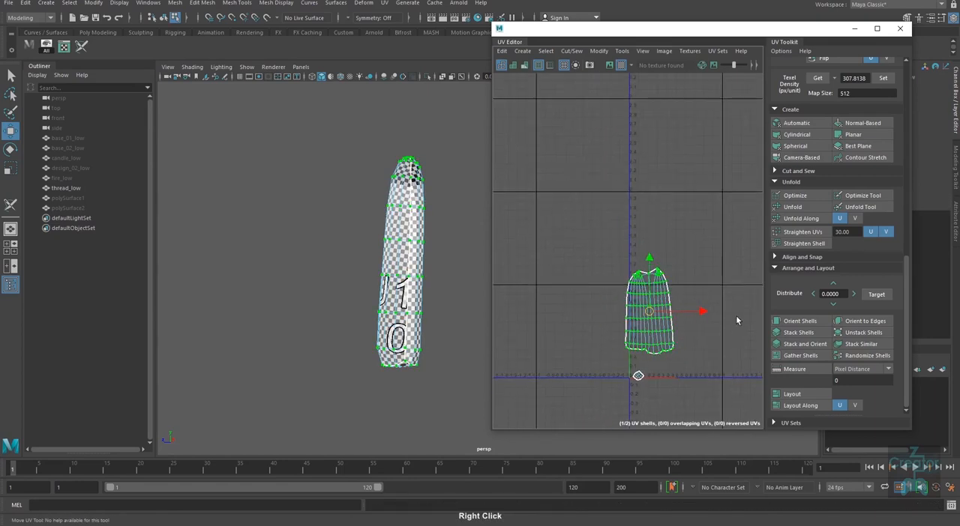
pyautogui.press('e')
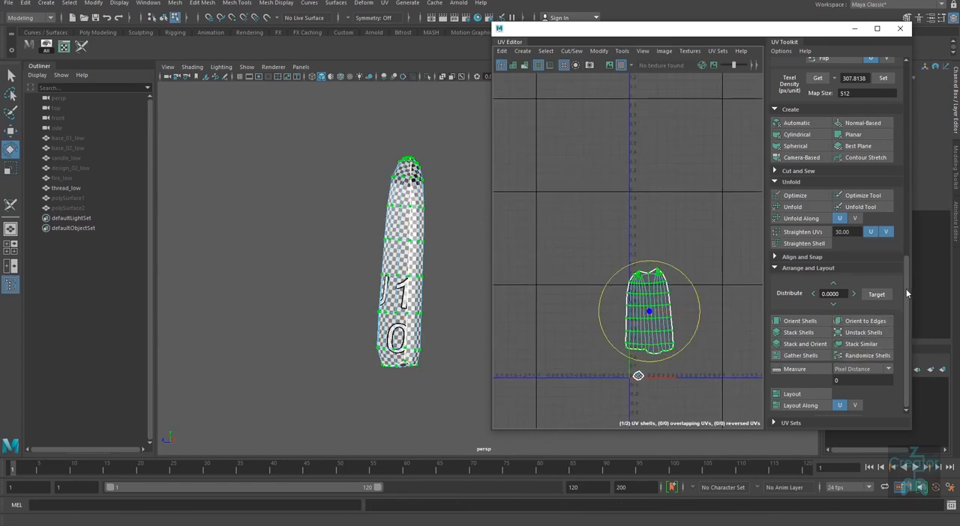
pyautogui.moveTo(905, 288); pyautogui.dragTo(906, 271)
pyautogui.click(862, 244)
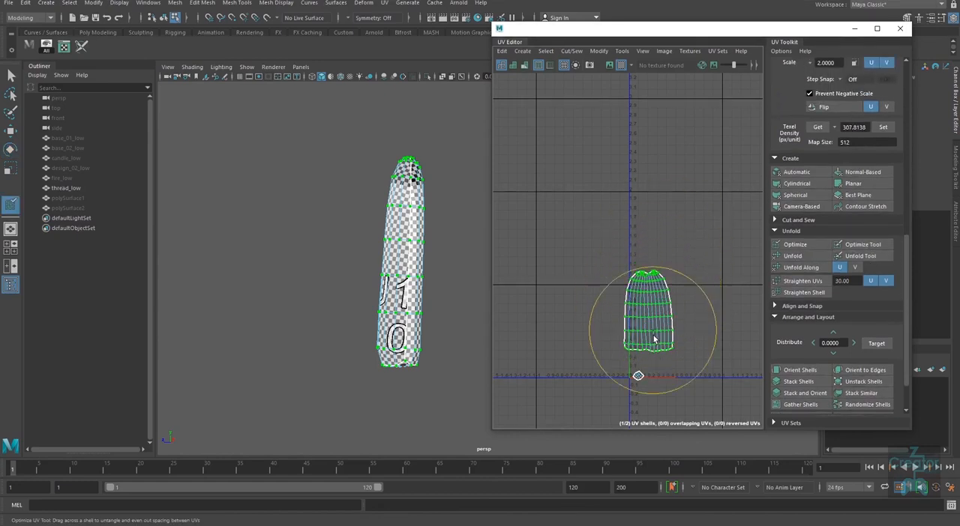
pyautogui.moveTo(654, 339)
pyautogui.mouseDown()
pyautogui.moveTo(645, 288)
pyautogui.moveTo(645, 374)
pyautogui.mouseUp()
pyautogui.press('w')
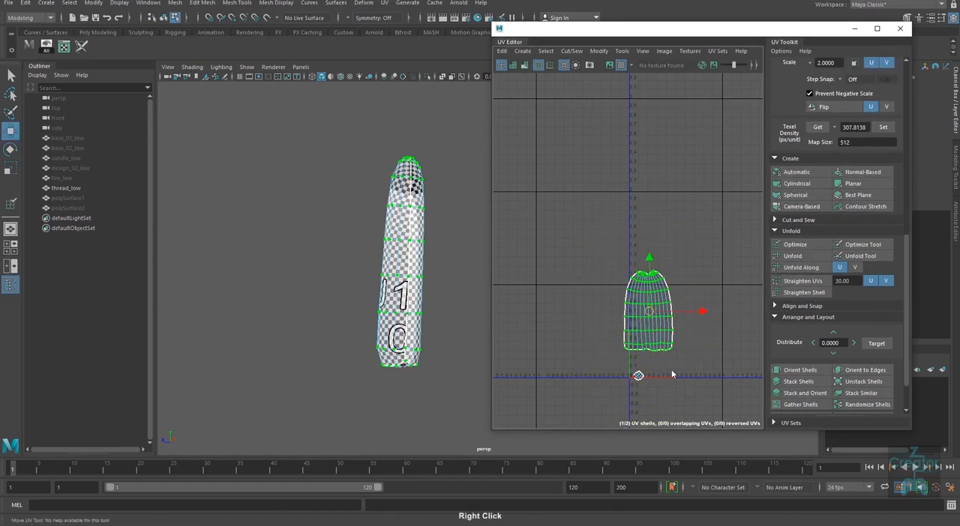
# Step: Even out the bottom cap shell with the Optimize tool
pyautogui.click(862, 244)
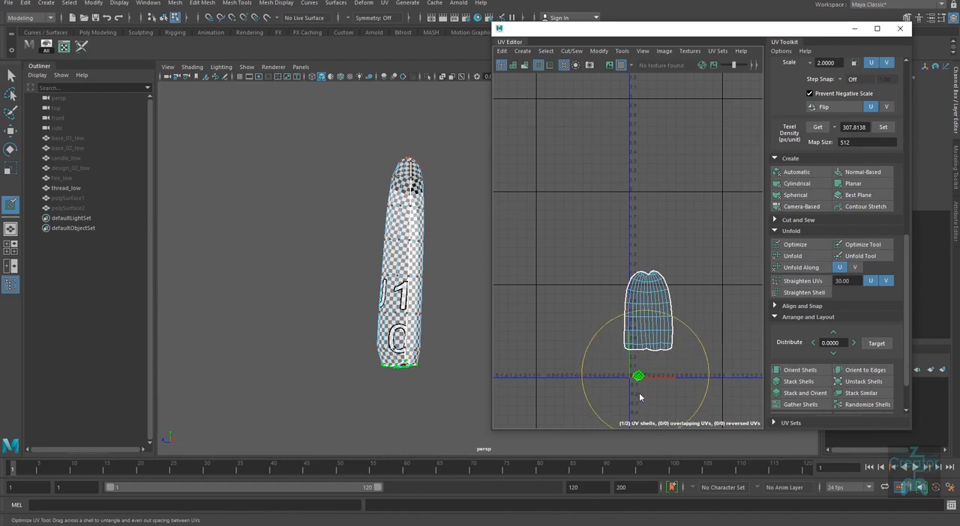
pyautogui.press('w')
pyautogui.keyDown('alt'); pyautogui.moveTo(665, 359); pyautogui.dragTo(666, 345, button='right'); pyautogui.keyUp('alt')
# Step: Match both wick shells to the side shell's texel density at map size 512 and lay them out in the UV tile
pyautogui.moveTo(710, 254); pyautogui.dragTo(610, 351)
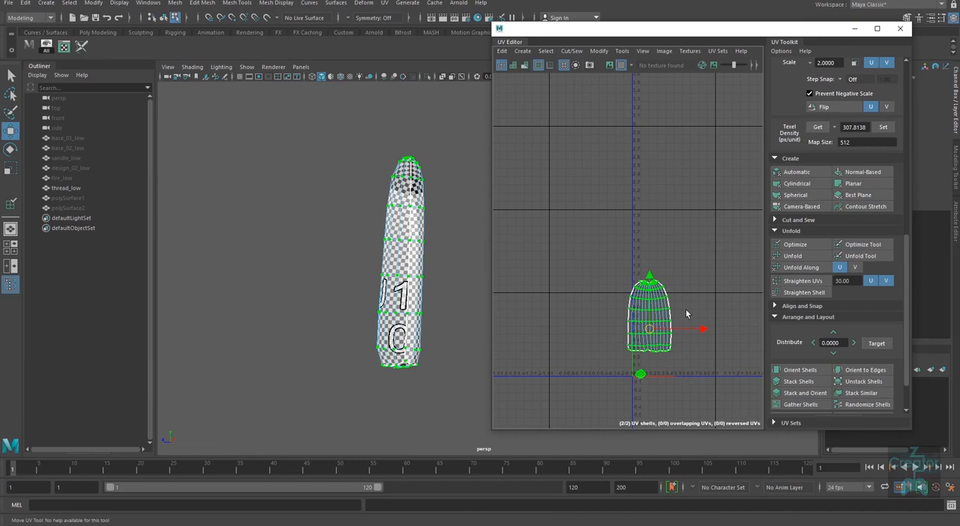
pyautogui.keyDown('alt'); pyautogui.moveTo(682, 344); pyautogui.dragTo(665, 350, button='right'); pyautogui.keyUp('alt')
pyautogui.moveTo(680, 287); pyautogui.dragTo(641, 325)
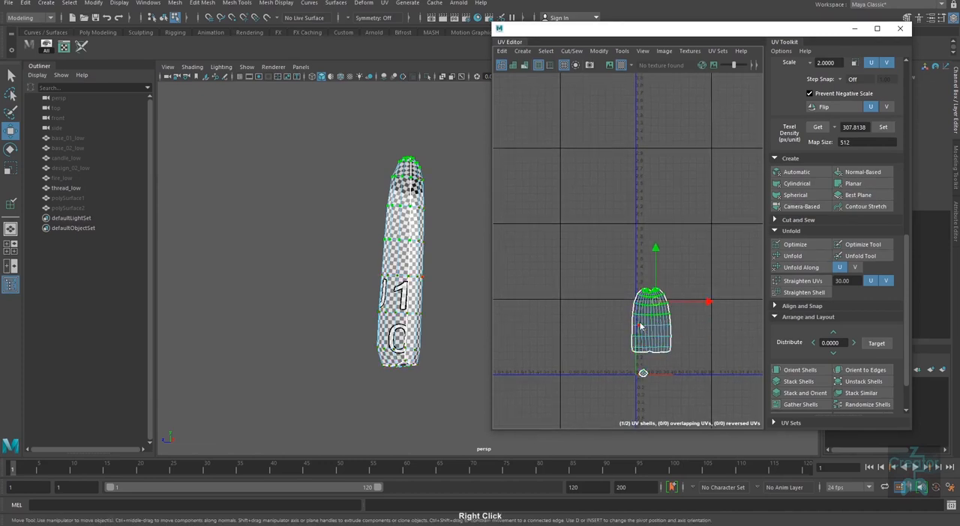
pyautogui.doubleClick(641, 325)
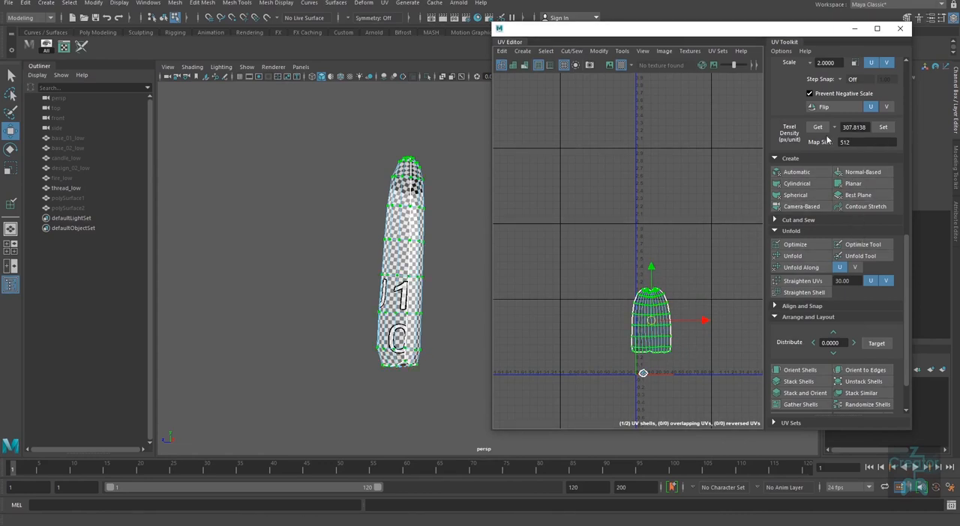
pyautogui.click(817, 127)
pyautogui.rightClick(674, 366)
pyautogui.moveTo(585, 248); pyautogui.dragTo(587, 250)
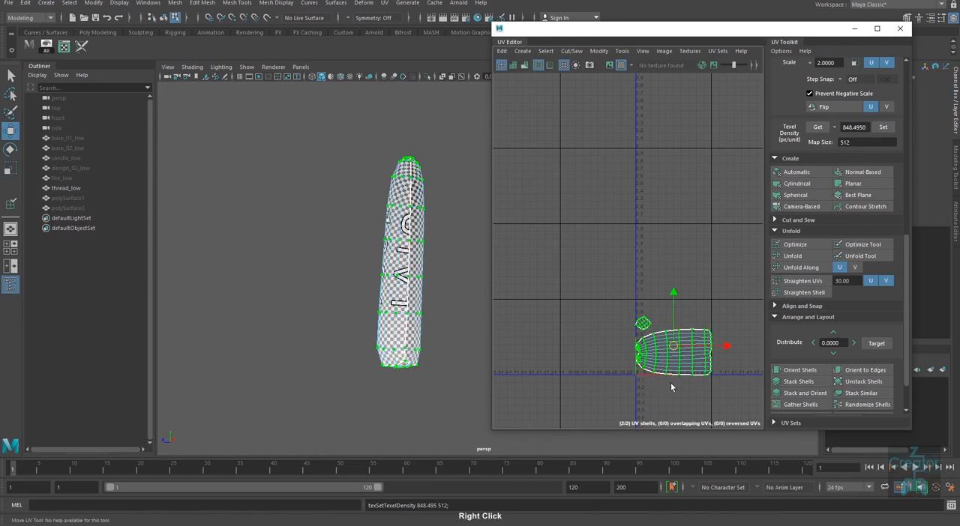
# Step: Rotate both wick shells together by 90 degrees so the side shell's tip points up
pyautogui.press('e')
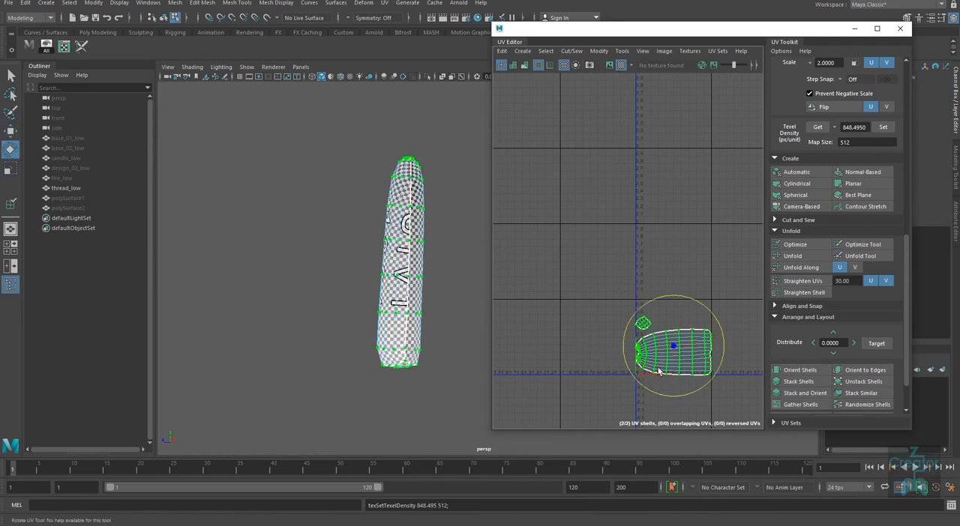
pyautogui.keyDown('alt'); pyautogui.moveTo(701, 300); pyautogui.dragTo(690, 330, button='right'); pyautogui.keyUp('alt')
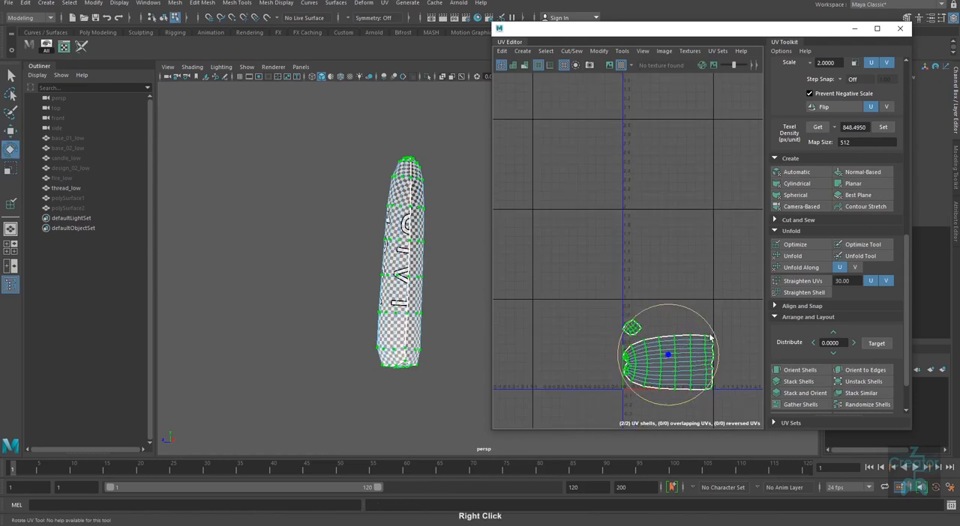
pyautogui.keyDown('alt'); pyautogui.moveTo(690, 330); pyautogui.dragTo(668, 288, button='middle'); pyautogui.keyUp('alt')
pyautogui.keyDown('alt'); pyautogui.moveTo(668, 288); pyautogui.dragTo(673, 325, button='right'); pyautogui.keyUp('alt')
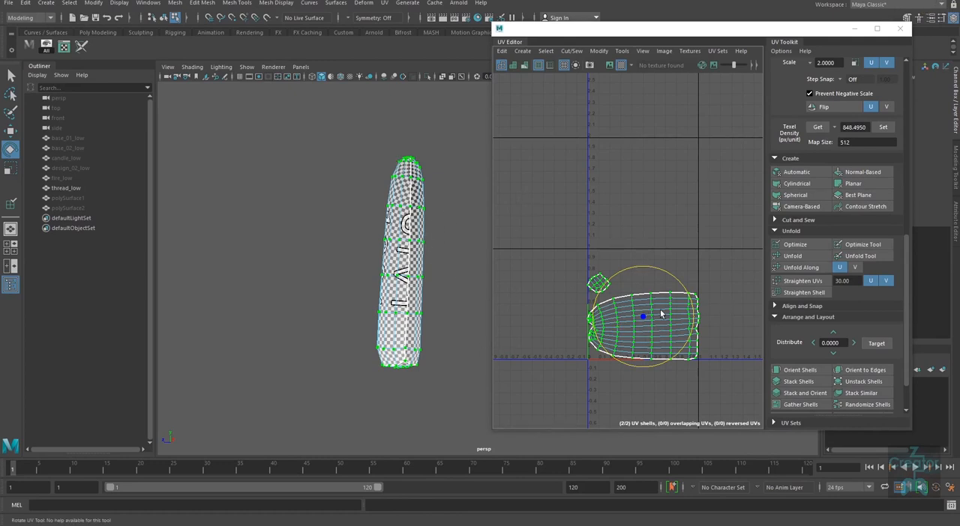
pyautogui.keyDown('alt'); pyautogui.moveTo(660, 314); pyautogui.dragTo(681, 327, button='right'); pyautogui.keyUp('alt')
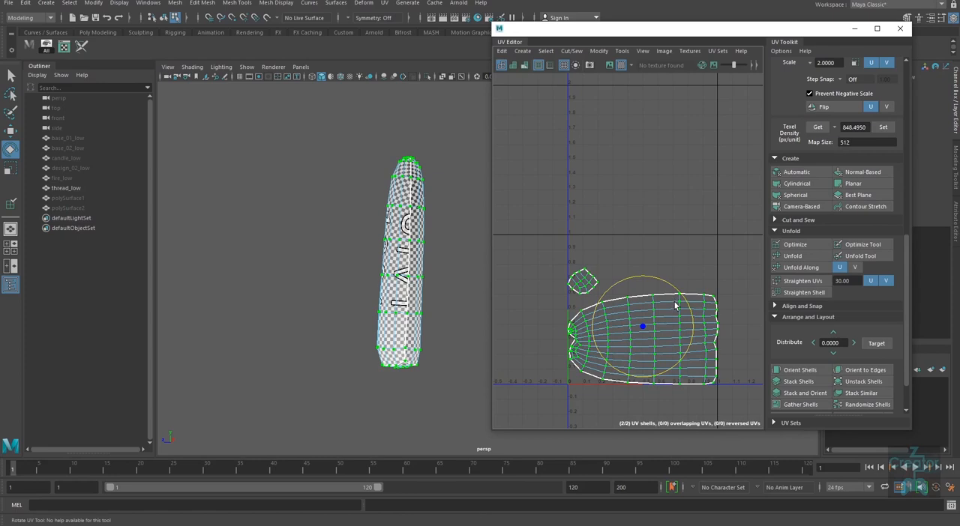
pyautogui.moveTo(677, 295); pyautogui.dragTo(685, 374)
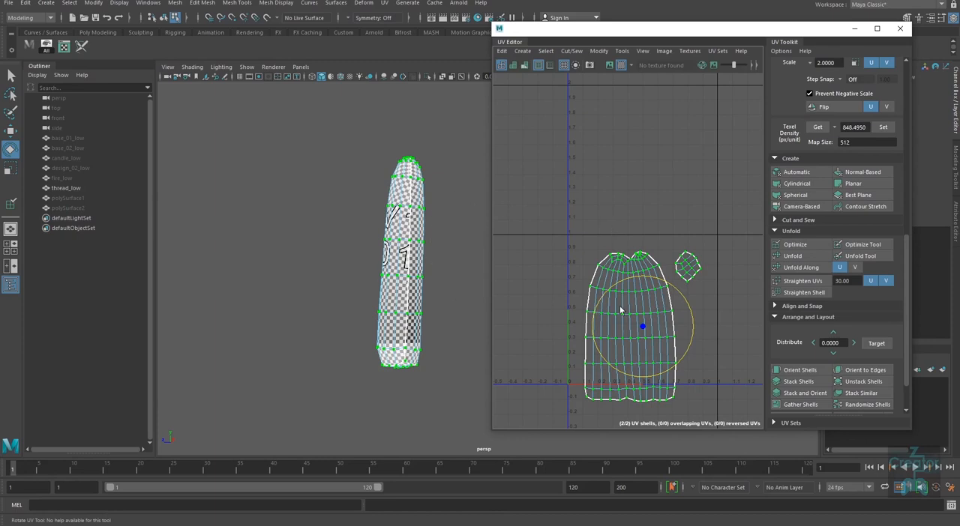
pyautogui.keyDown('alt'); pyautogui.moveTo(620, 283); pyautogui.dragTo(633, 313, button='right'); pyautogui.keyUp('alt')
pyautogui.keyDown('alt'); pyautogui.moveTo(633, 314); pyautogui.dragTo(628, 276, button='middle'); pyautogui.keyUp('alt')
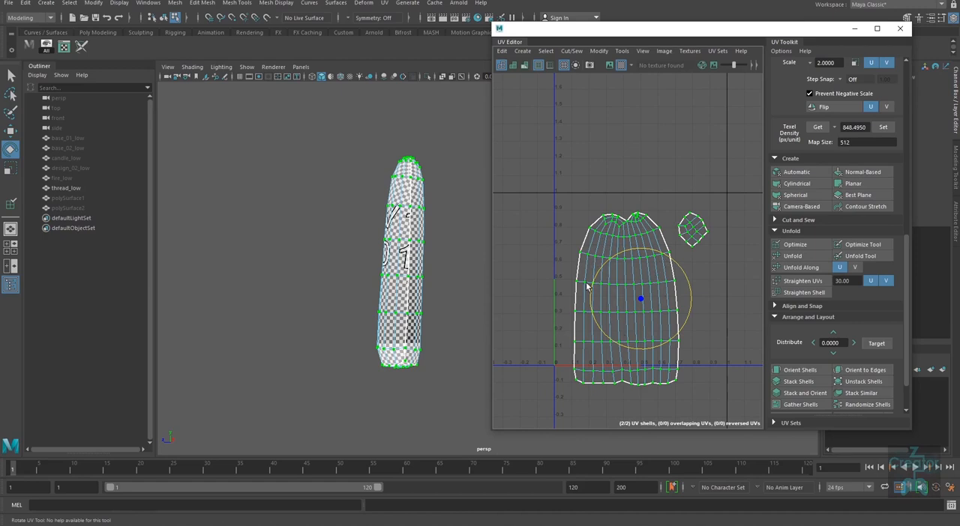
# Step: Move the cap shell beside the wick's side shell and rotate it slightly to straighten it
pyautogui.click(695, 239)
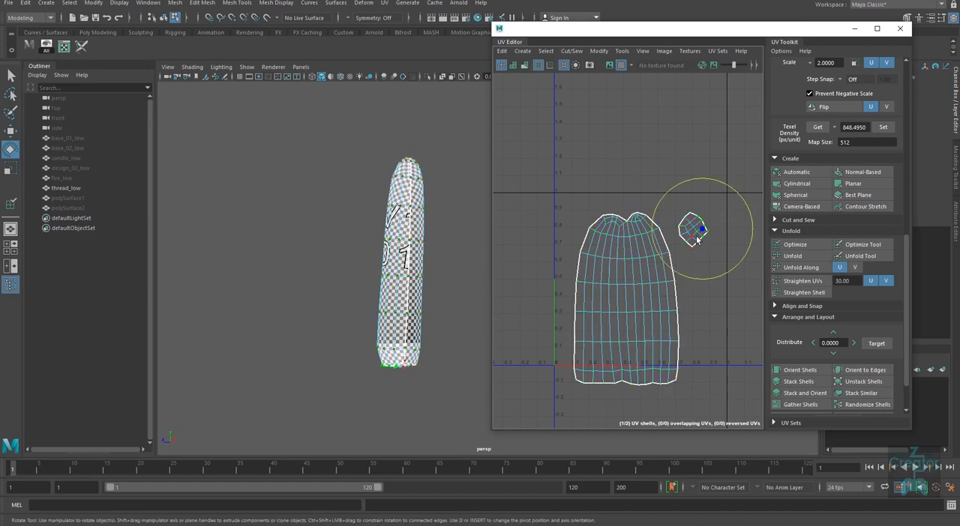
pyautogui.press('w')
pyautogui.moveTo(695, 231); pyautogui.dragTo(737, 257)
pyautogui.press('e')
pyautogui.press('w')
pyautogui.keyDown('alt'); pyautogui.moveTo(704, 344); pyautogui.dragTo(683, 348, button='right'); pyautogui.keyUp('alt')
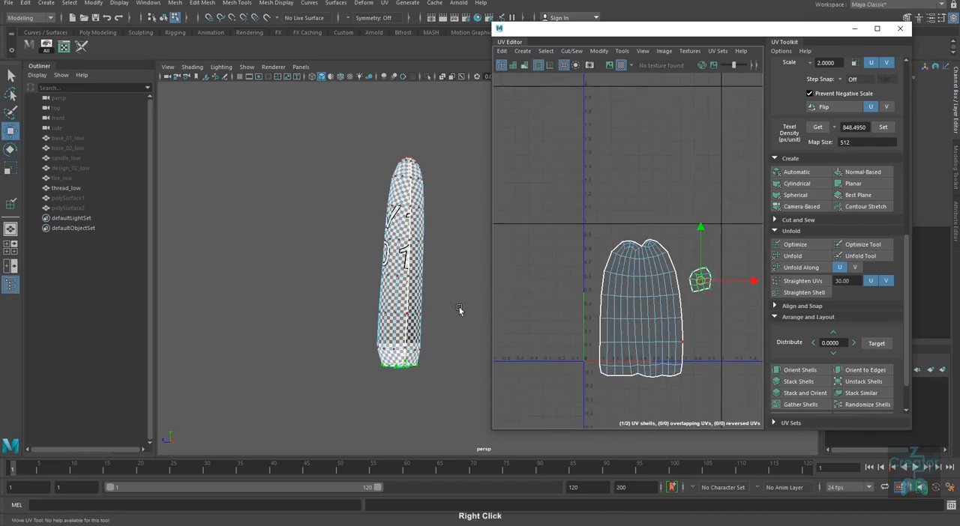
# Step: Return the wick to object mode and end its isolation to show all the candle parts
pyautogui.moveTo(397, 264); pyautogui.dragTo(449, 234, button='right')
pyautogui.click(451, 244)
pyautogui.hotkey('ctrl', '1')
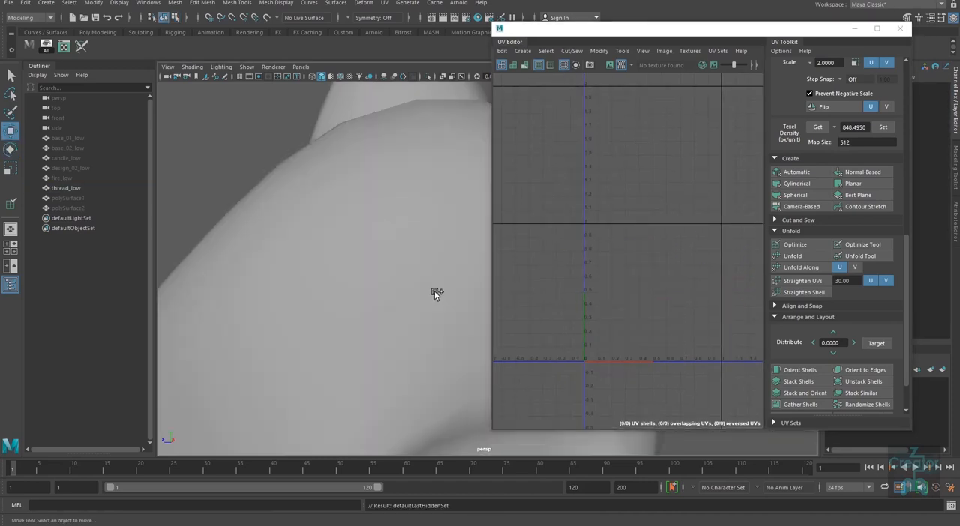
pyautogui.keyDown('alt'); pyautogui.moveTo(422, 310); pyautogui.dragTo(127, 279, button='right'); pyautogui.keyUp('alt')
pyautogui.keyDown('alt'); pyautogui.moveTo(344, 342); pyautogui.dragTo(435, 374); pyautogui.keyUp('alt')
pyautogui.keyDown('alt'); pyautogui.moveTo(435, 374); pyautogui.dragTo(385, 341, button='right'); pyautogui.keyUp('alt')
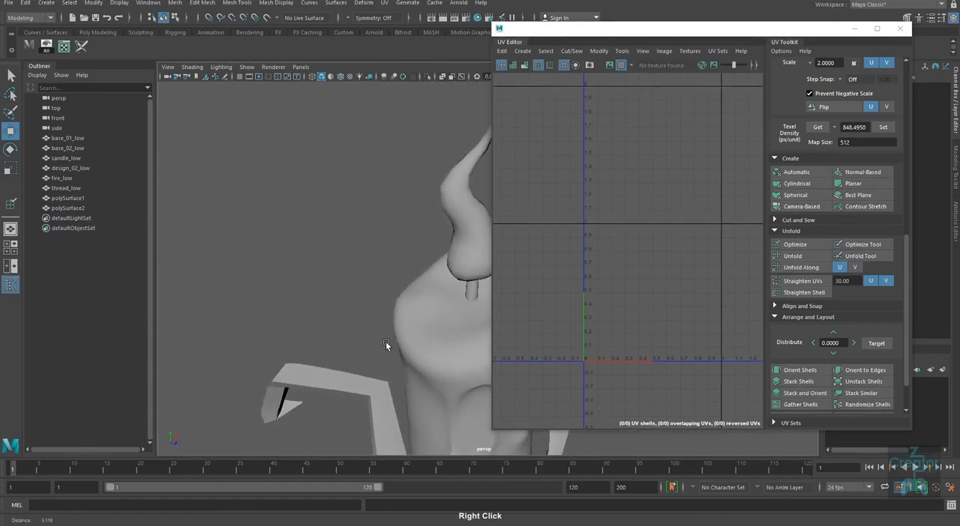
pyautogui.keyDown('alt'); pyautogui.moveTo(385, 342); pyautogui.dragTo(240, 250, button='middle'); pyautogui.keyUp('alt')
pyautogui.keyDown('alt'); pyautogui.moveTo(240, 251); pyautogui.dragTo(368, 316, button='right'); pyautogui.keyUp('alt')
pyautogui.keyDown('alt'); pyautogui.moveTo(368, 316); pyautogui.dragTo(350, 390, button='middle'); pyautogui.keyUp('alt')
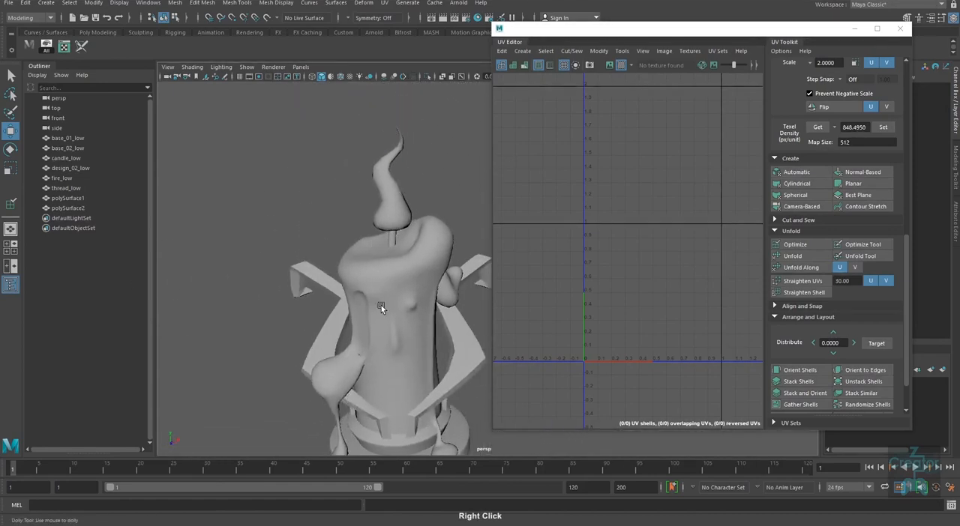
# Step: Select the wick and examine its checker and placement on the whole candle from several sides
pyautogui.keyDown('alt'); pyautogui.moveTo(381, 305); pyautogui.dragTo(401, 318, button='right'); pyautogui.keyUp('alt')
pyautogui.click(379, 233)
pyautogui.keyDown('alt'); pyautogui.moveTo(370, 235); pyautogui.dragTo(413, 422, button='right'); pyautogui.keyUp('alt')
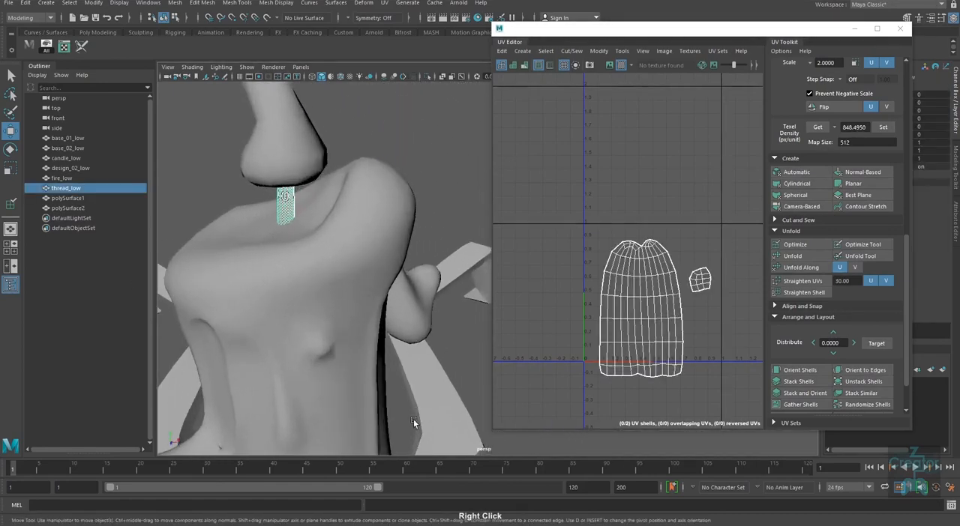
pyautogui.keyDown('alt'); pyautogui.moveTo(397, 300); pyautogui.dragTo(350, 281); pyautogui.keyUp('alt')
pyautogui.keyDown('alt'); pyautogui.moveTo(349, 207); pyautogui.dragTo(353, 269, button='middle'); pyautogui.keyUp('alt')
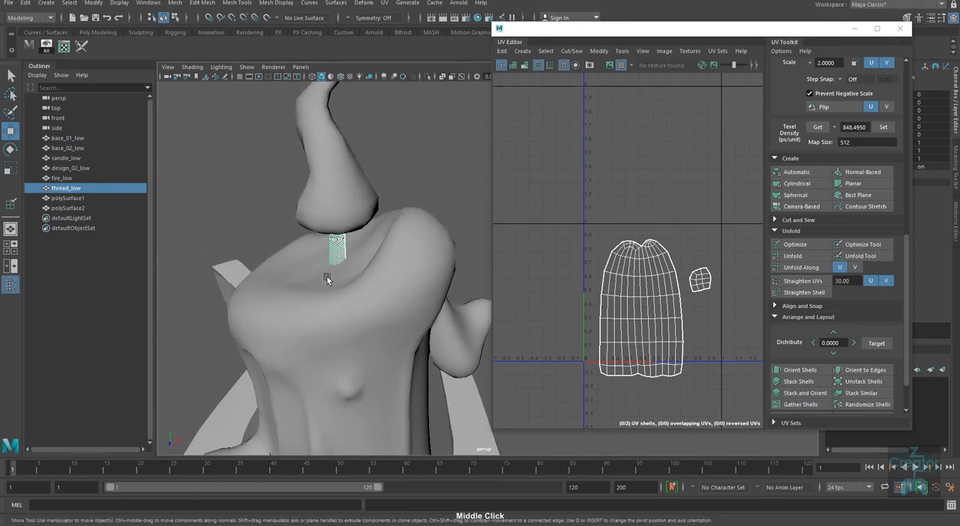
pyautogui.keyDown('alt'); pyautogui.moveTo(327, 279); pyautogui.dragTo(345, 246); pyautogui.keyUp('alt')
pyautogui.keyDown('alt'); pyautogui.moveTo(344, 247); pyautogui.dragTo(380, 213, button='middle'); pyautogui.keyUp('alt')
pyautogui.keyDown('alt'); pyautogui.moveTo(373, 352); pyautogui.dragTo(318, 311, button='right'); pyautogui.keyUp('alt')
pyautogui.keyDown('alt'); pyautogui.moveTo(364, 373); pyautogui.dragTo(320, 237, button='middle'); pyautogui.keyUp('alt')
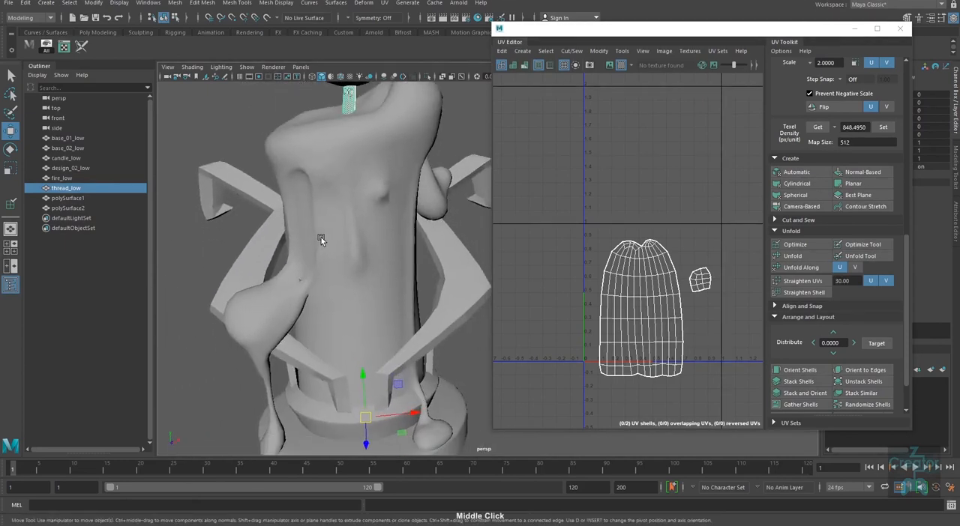
pyautogui.keyDown('alt'); pyautogui.moveTo(397, 393); pyautogui.dragTo(364, 380, button='right'); pyautogui.keyUp('alt')
pyautogui.keyDown('alt'); pyautogui.moveTo(365, 380); pyautogui.dragTo(402, 354); pyautogui.keyUp('alt')
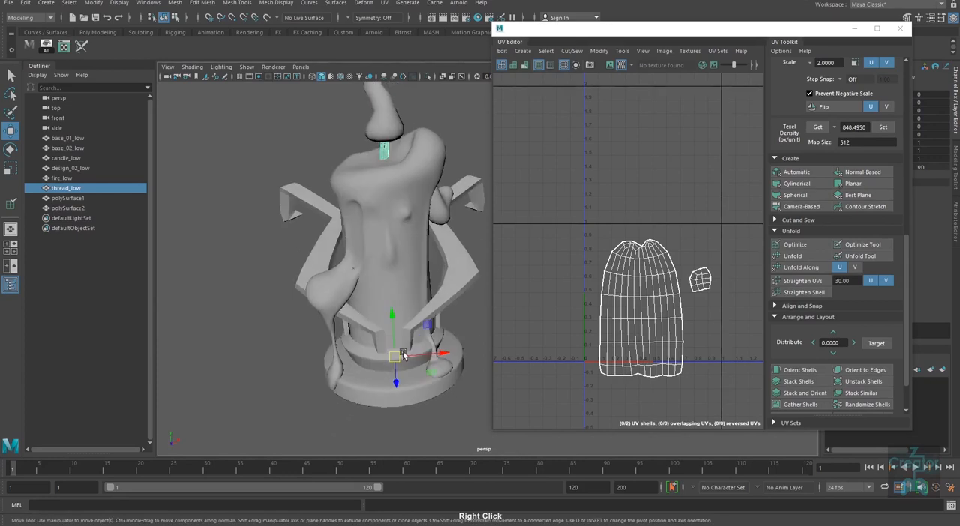
pyautogui.keyDown('alt'); pyautogui.moveTo(403, 354); pyautogui.dragTo(361, 385, button='middle'); pyautogui.keyUp('alt')
pyautogui.keyDown('alt'); pyautogui.moveTo(361, 385); pyautogui.dragTo(366, 387); pyautogui.keyUp('alt')
pyautogui.keyDown('alt'); pyautogui.moveTo(366, 269); pyautogui.dragTo(389, 237, button='middle'); pyautogui.keyUp('alt')
pyautogui.keyDown('alt'); pyautogui.moveTo(363, 367); pyautogui.dragTo(381, 367); pyautogui.keyUp('alt')
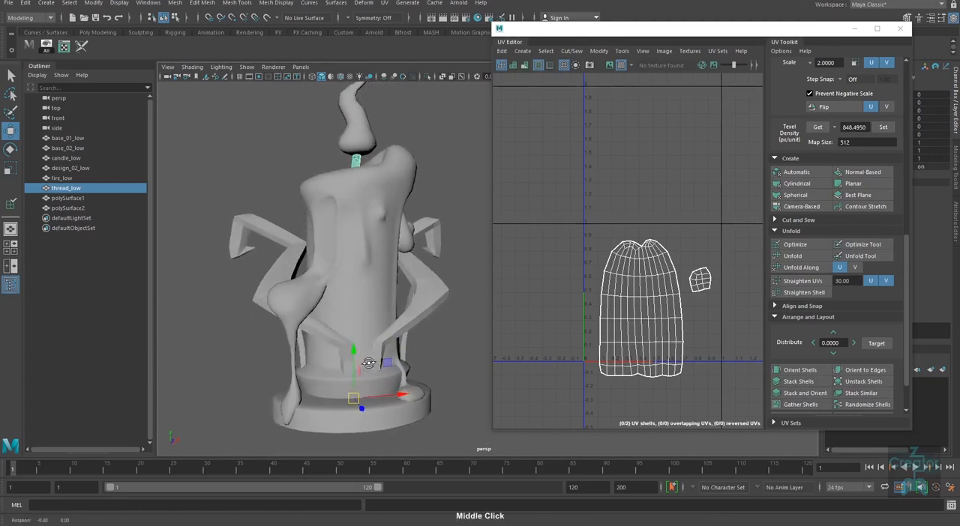
pyautogui.keyDown('alt'); pyautogui.moveTo(382, 368); pyautogui.dragTo(400, 373, button='middle'); pyautogui.keyUp('alt')
pyautogui.keyDown('alt'); pyautogui.moveTo(401, 366); pyautogui.dragTo(409, 373); pyautogui.keyUp('alt')
pyautogui.keyDown('alt'); pyautogui.moveTo(391, 275); pyautogui.dragTo(393, 295, button='middle'); pyautogui.keyUp('alt')
pyautogui.keyDown('alt'); pyautogui.moveTo(395, 380); pyautogui.dragTo(386, 346, button='right'); pyautogui.keyUp('alt')
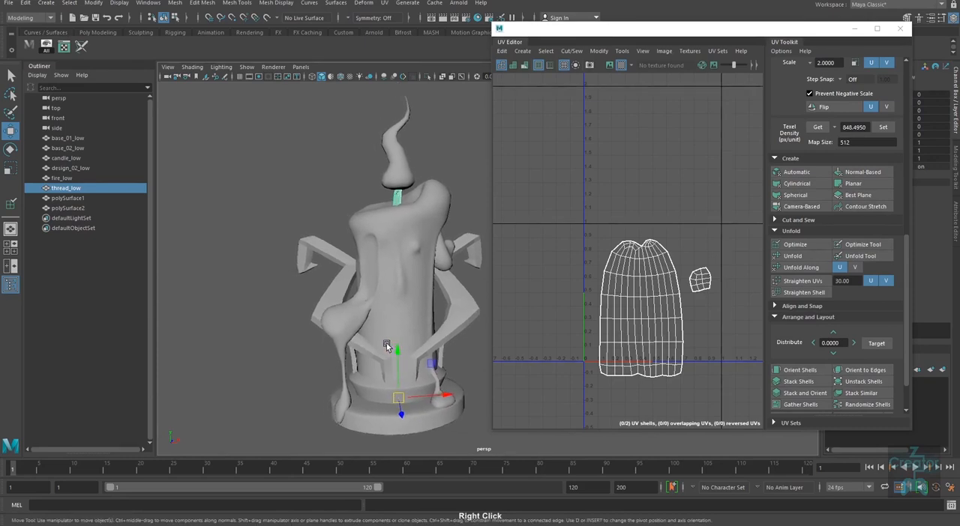
pyautogui.keyDown('alt'); pyautogui.moveTo(404, 263); pyautogui.dragTo(561, 294); pyautogui.keyUp('alt')
pyautogui.keyDown('alt'); pyautogui.moveTo(383, 317); pyautogui.dragTo(351, 323, button='middle'); pyautogui.keyUp('alt')
pyautogui.keyDown('alt'); pyautogui.moveTo(350, 323); pyautogui.dragTo(434, 289, button='right'); pyautogui.keyUp('alt')
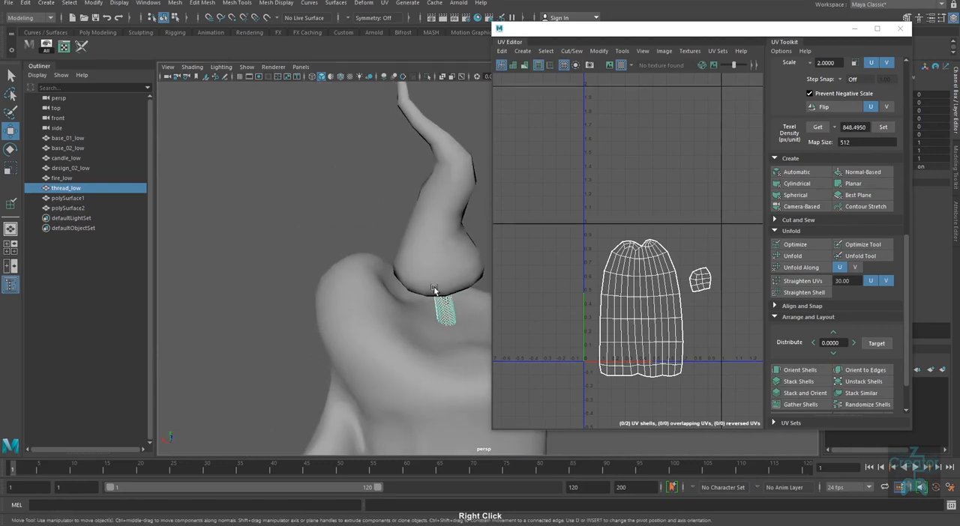
pyautogui.keyDown('alt'); pyautogui.moveTo(435, 280); pyautogui.dragTo(409, 332, button='middle'); pyautogui.keyUp('alt')
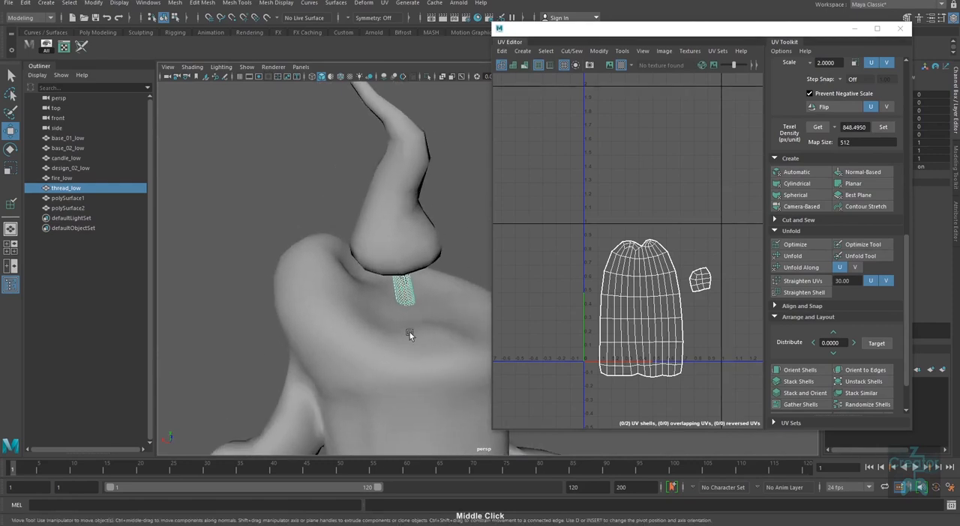
pyautogui.keyDown('alt'); pyautogui.moveTo(409, 332); pyautogui.dragTo(402, 348, button='right'); pyautogui.keyUp('alt')
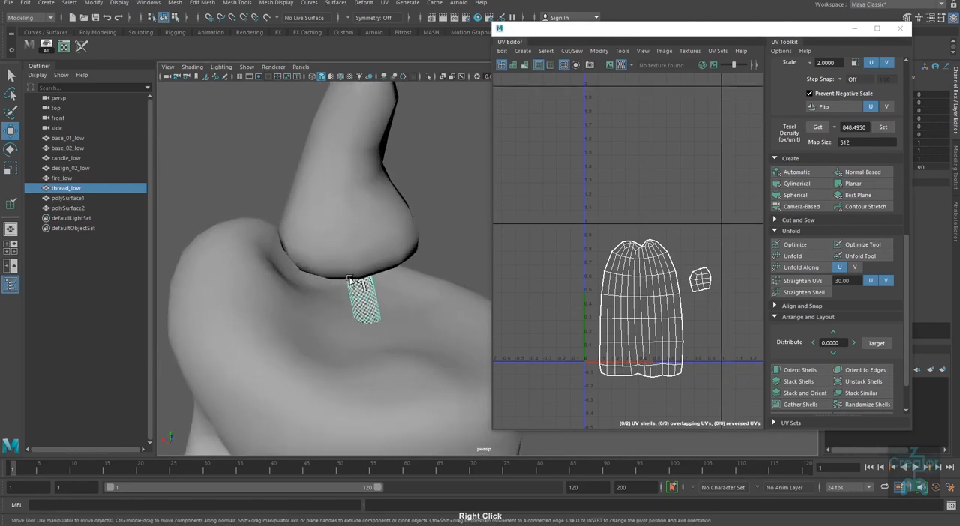
pyautogui.keyDown('alt'); pyautogui.moveTo(373, 399); pyautogui.dragTo(304, 378, button='right'); pyautogui.keyUp('alt')
# Step: Select the flame and inspect its UV shells and the checker pattern on it from all sides
pyautogui.click(404, 249)
pyautogui.keyDown('alt'); pyautogui.moveTo(392, 318); pyautogui.dragTo(315, 365, button='right'); pyautogui.keyUp('alt')
pyautogui.keyDown('alt'); pyautogui.moveTo(315, 364); pyautogui.dragTo(433, 355); pyautogui.keyUp('alt')
pyautogui.keyDown('alt'); pyautogui.moveTo(434, 355); pyautogui.dragTo(326, 353, button='middle'); pyautogui.keyUp('alt')
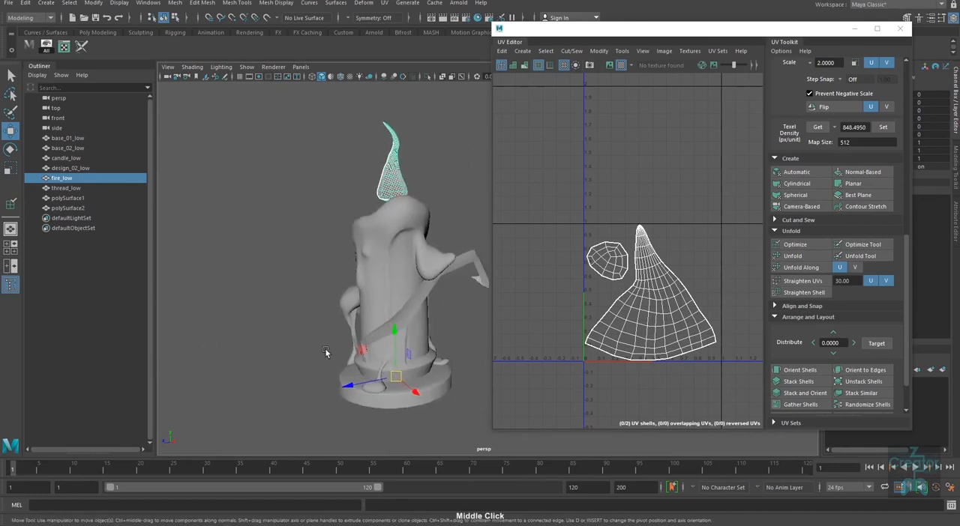
pyautogui.keyDown('alt'); pyautogui.moveTo(325, 353); pyautogui.dragTo(448, 341); pyautogui.keyUp('alt')
pyautogui.keyDown('alt'); pyautogui.moveTo(448, 341); pyautogui.dragTo(429, 336, button='right'); pyautogui.keyUp('alt')
pyautogui.keyDown('alt'); pyautogui.moveTo(427, 335); pyautogui.dragTo(354, 298, button='middle'); pyautogui.keyUp('alt')
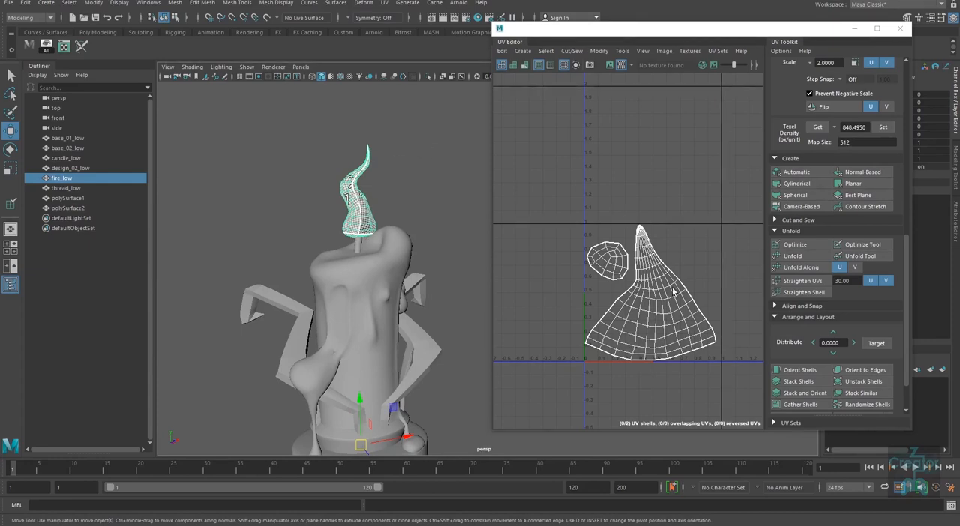
pyautogui.keyDown('alt'); pyautogui.moveTo(398, 229); pyautogui.dragTo(303, 271); pyautogui.keyUp('alt')
pyautogui.keyDown('alt'); pyautogui.moveTo(368, 180); pyautogui.dragTo(405, 237, button='middle'); pyautogui.keyUp('alt')
pyautogui.keyDown('alt'); pyautogui.moveTo(363, 276); pyautogui.dragTo(413, 292, button='right'); pyautogui.keyUp('alt')
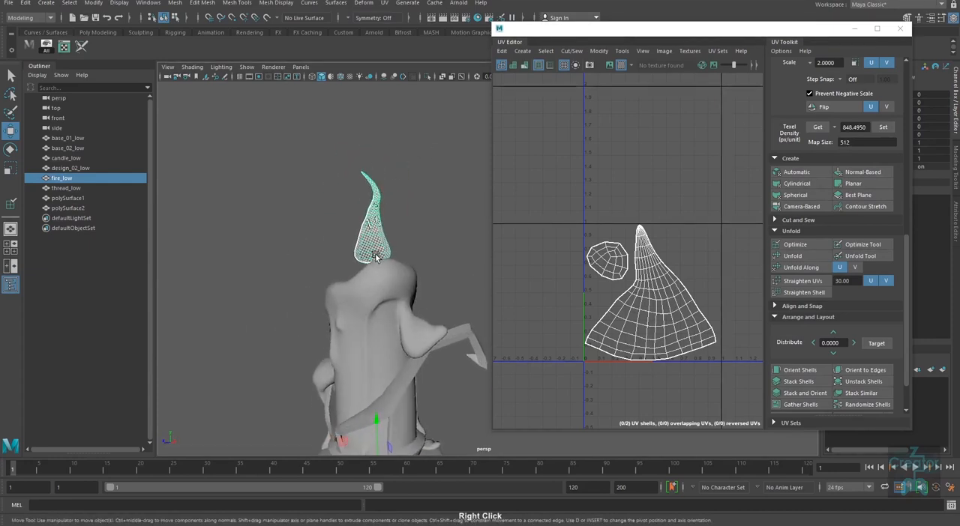
pyautogui.keyDown('alt'); pyautogui.moveTo(405, 279); pyautogui.dragTo(428, 322); pyautogui.keyUp('alt')
pyautogui.keyDown('alt'); pyautogui.moveTo(388, 331); pyautogui.dragTo(344, 352, button='right'); pyautogui.keyUp('alt')
pyautogui.keyDown('alt'); pyautogui.moveTo(371, 373); pyautogui.dragTo(379, 286, button='middle'); pyautogui.keyUp('alt')
pyautogui.keyDown('alt'); pyautogui.moveTo(402, 373); pyautogui.dragTo(377, 358); pyautogui.keyUp('alt')
pyautogui.keyDown('alt'); pyautogui.moveTo(378, 312); pyautogui.dragTo(395, 326, button='middle'); pyautogui.keyUp('alt')
pyautogui.keyDown('alt'); pyautogui.moveTo(396, 326); pyautogui.dragTo(420, 387, button='right'); pyautogui.keyUp('alt')
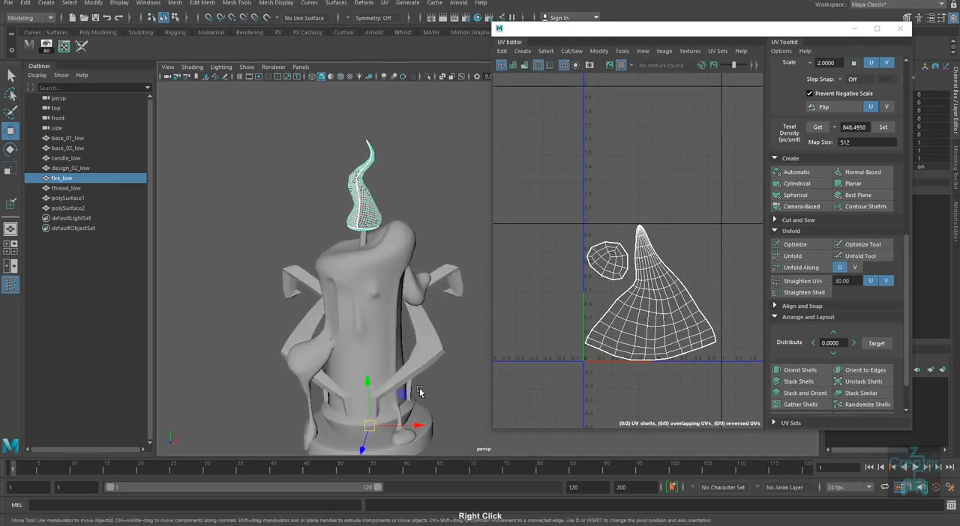
# Step: Select the curled arm beside the candle and project its UVs with the camera-based method
pyautogui.keyDown('alt'); pyautogui.moveTo(419, 388); pyautogui.dragTo(447, 259, button='middle'); pyautogui.keyUp('alt')
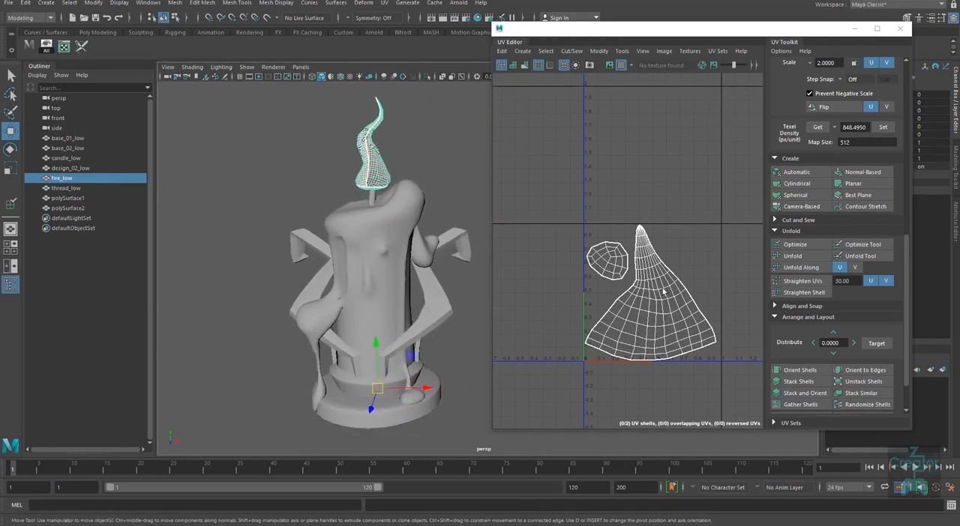
pyautogui.click(458, 303)
pyautogui.keyDown('alt'); pyautogui.moveTo(478, 392); pyautogui.dragTo(514, 383, button='right'); pyautogui.keyUp('alt')
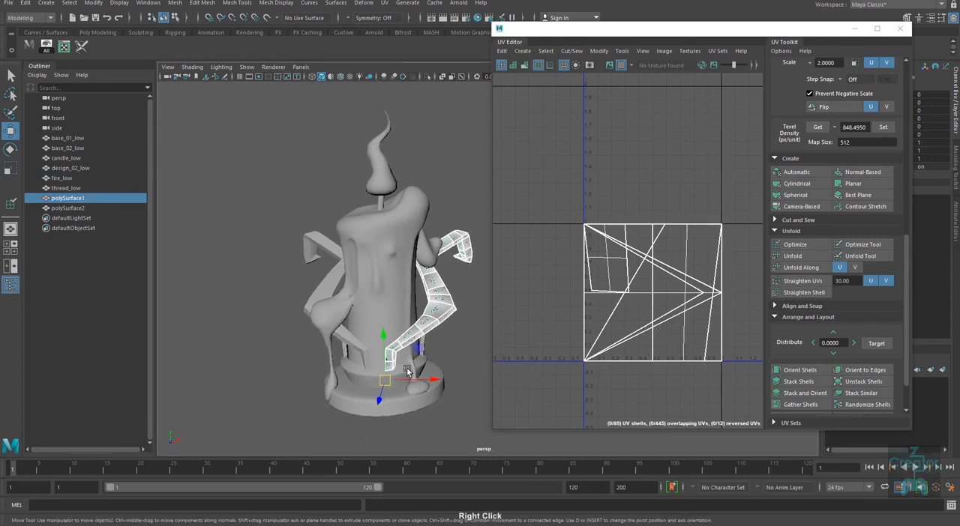
pyautogui.moveTo(407, 371)
pyautogui.keyDown('alt'); pyautogui.mouseDown(button='right')
pyautogui.moveTo(442, 383)
pyautogui.moveTo(398, 387)
pyautogui.mouseUp(button='right'); pyautogui.keyUp('alt')
pyautogui.keyDown('alt'); pyautogui.moveTo(399, 386); pyautogui.dragTo(420, 417, button='middle'); pyautogui.keyUp('alt')
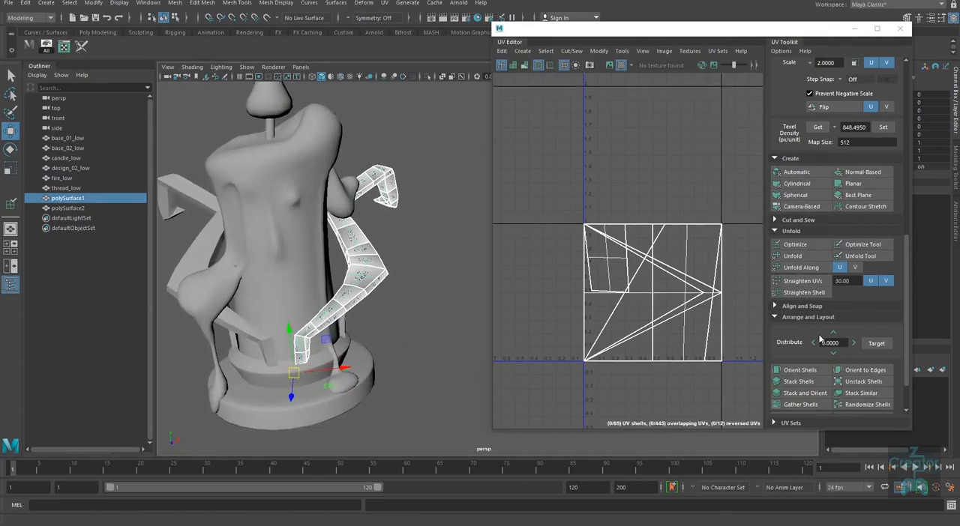
pyautogui.keyDown('alt'); pyautogui.moveTo(452, 315); pyautogui.dragTo(449, 355); pyautogui.keyUp('alt')
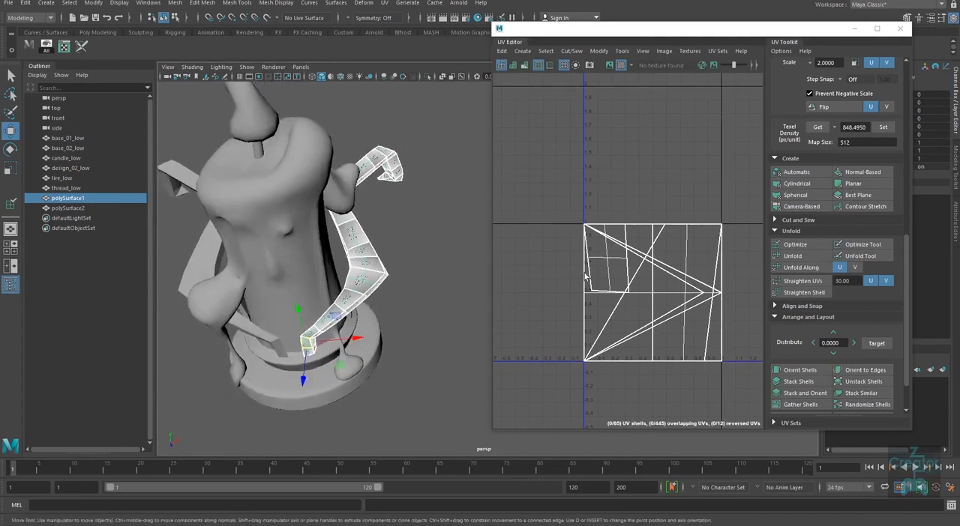
pyautogui.click(803, 208)
# Step: Examine the checker pattern on the arm from several sides for stretching
pyautogui.keyDown('alt'); pyautogui.moveTo(355, 368); pyautogui.dragTo(375, 368, button='right'); pyautogui.keyUp('alt')
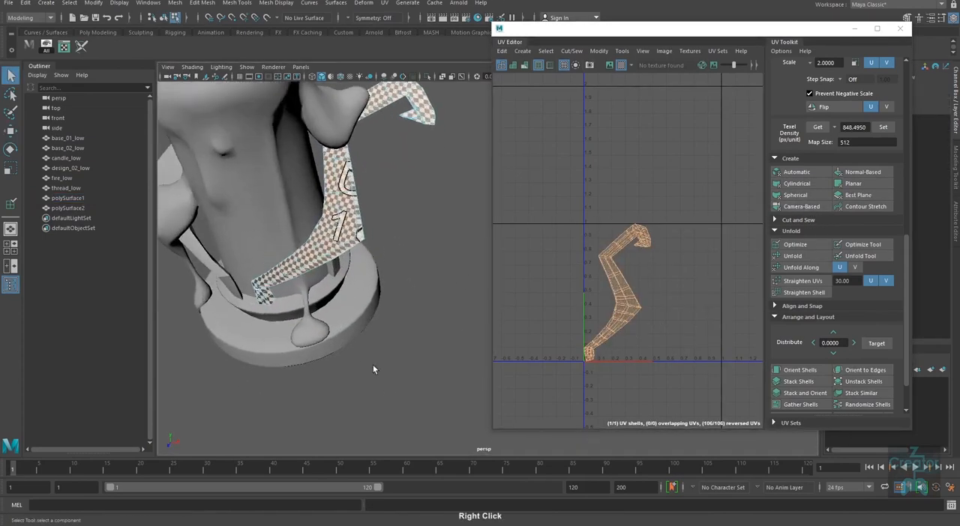
pyautogui.keyDown('alt'); pyautogui.moveTo(375, 368); pyautogui.dragTo(360, 328, button='middle'); pyautogui.keyUp('alt')
pyautogui.moveTo(359, 328)
pyautogui.keyDown('alt'); pyautogui.mouseDown(button='right')
pyautogui.moveTo(375, 331)
pyautogui.moveTo(363, 315)
pyautogui.mouseUp(button='right'); pyautogui.keyUp('alt')
pyautogui.keyDown('alt'); pyautogui.moveTo(363, 315); pyautogui.dragTo(393, 330, button='middle'); pyautogui.keyUp('alt')
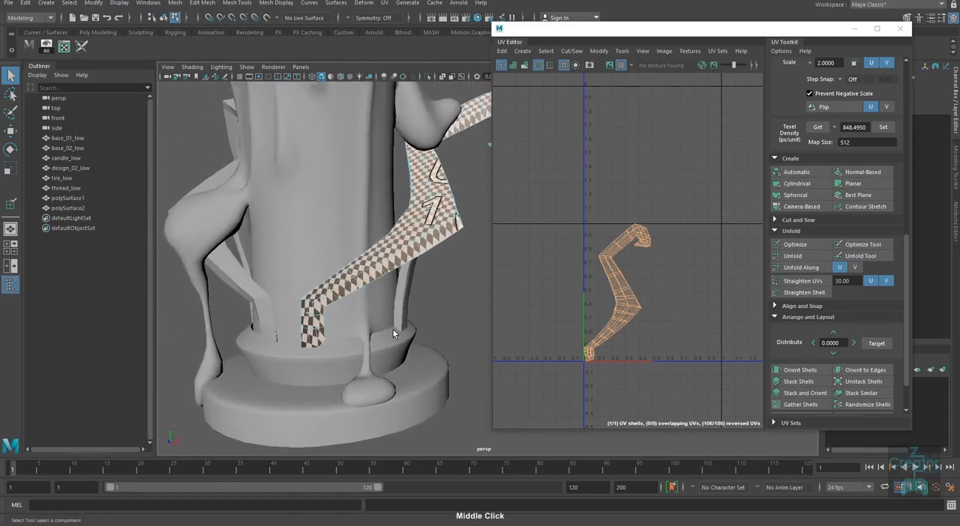
pyautogui.keyDown('alt'); pyautogui.moveTo(393, 330); pyautogui.dragTo(314, 351, button='right'); pyautogui.keyUp('alt')
pyautogui.keyDown('alt'); pyautogui.moveTo(314, 351); pyautogui.dragTo(115, 441, button='middle'); pyautogui.keyUp('alt')
pyautogui.keyDown('alt'); pyautogui.moveTo(405, 350); pyautogui.dragTo(359, 306); pyautogui.keyUp('alt')
pyautogui.keyDown('alt'); pyautogui.moveTo(359, 309); pyautogui.dragTo(365, 305, button='right'); pyautogui.keyUp('alt')
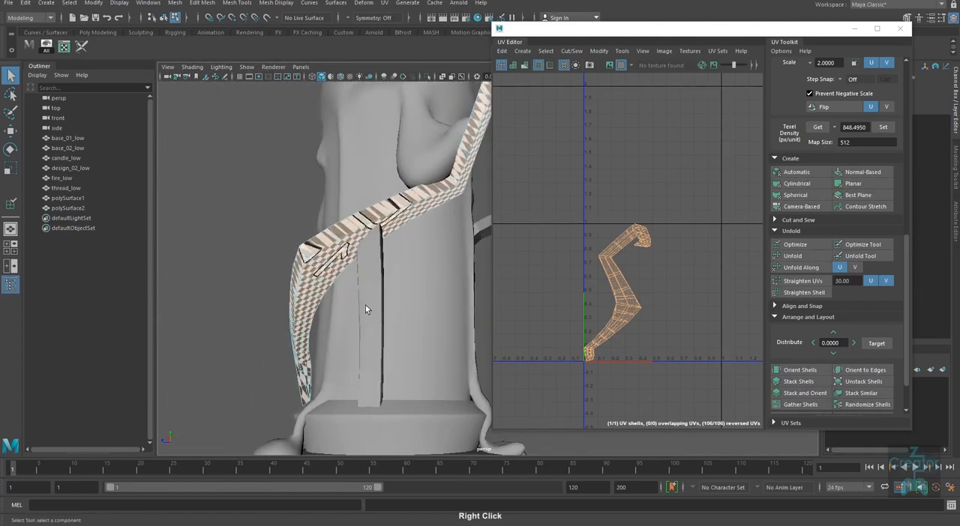
pyautogui.keyDown('alt'); pyautogui.moveTo(332, 321); pyautogui.dragTo(272, 318); pyautogui.keyUp('alt')
pyautogui.keyDown('alt'); pyautogui.moveTo(272, 319); pyautogui.dragTo(407, 321, button='middle'); pyautogui.keyUp('alt')
pyautogui.keyDown('alt'); pyautogui.moveTo(407, 324); pyautogui.dragTo(421, 330); pyautogui.keyUp('alt')
pyautogui.keyDown('alt'); pyautogui.moveTo(338, 330); pyautogui.dragTo(441, 382); pyautogui.keyUp('alt')
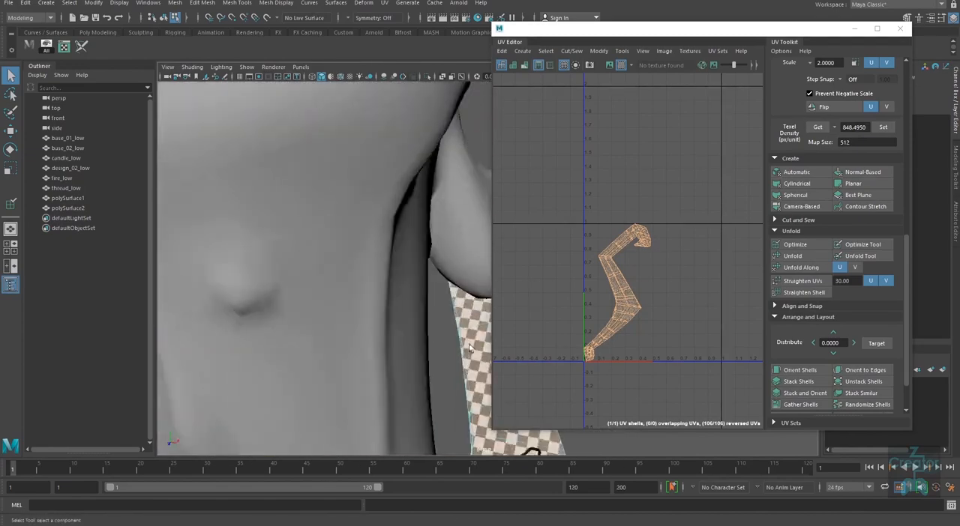
# Step: Return the arm to object mode, isolate it from the other candle parts and turn off its checker texture
pyautogui.keyDown('alt'); pyautogui.moveTo(438, 381); pyautogui.dragTo(198, 285, button='middle'); pyautogui.keyUp('alt')
pyautogui.moveTo(298, 348); pyautogui.dragTo(315, 315, button='right')
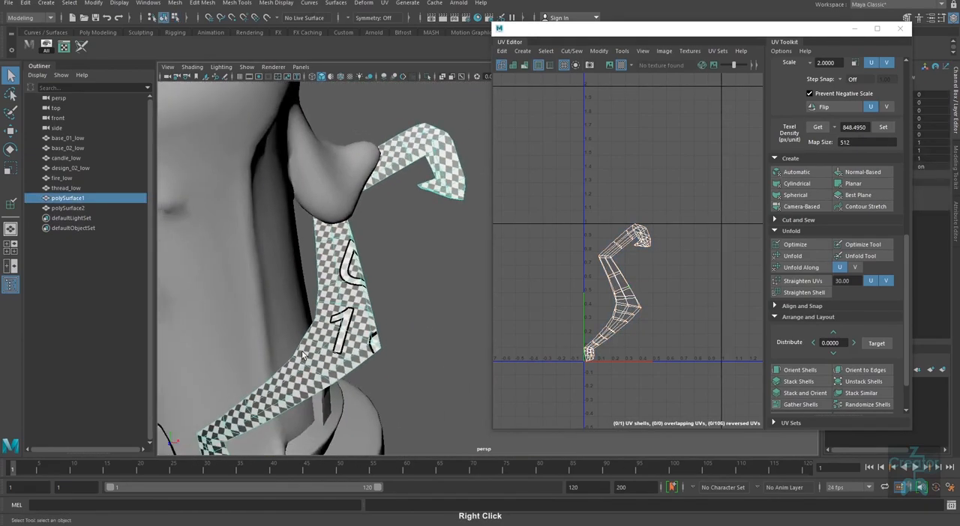
pyautogui.keyDown('alt'); pyautogui.moveTo(315, 315); pyautogui.dragTo(375, 303); pyautogui.keyUp('alt')
pyautogui.keyDown('alt'); pyautogui.moveTo(374, 304); pyautogui.dragTo(318, 303, button='right'); pyautogui.keyUp('alt')
pyautogui.keyDown('alt'); pyautogui.moveTo(408, 349); pyautogui.dragTo(371, 336, button='middle'); pyautogui.keyUp('alt')
pyautogui.hotkey('alt', 'h')
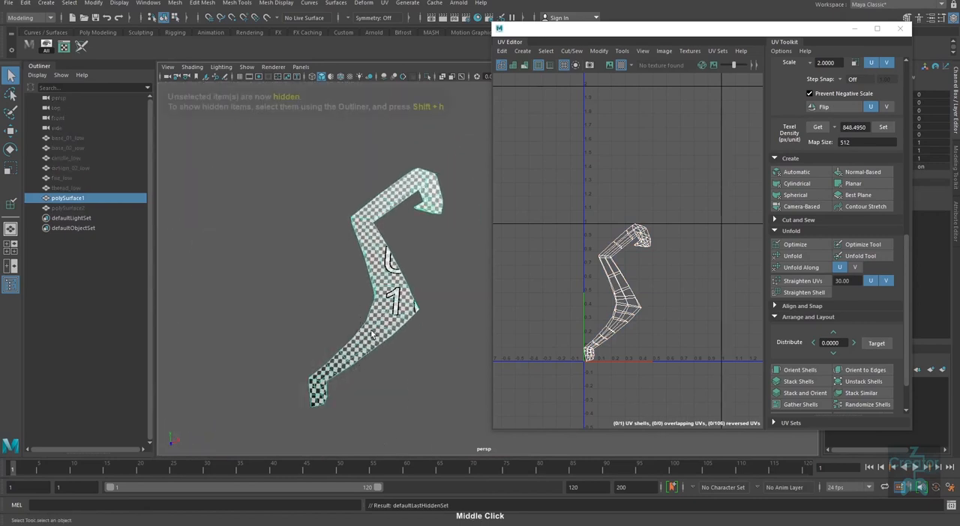
pyautogui.keyDown('alt'); pyautogui.moveTo(397, 304); pyautogui.dragTo(409, 363); pyautogui.keyUp('alt')
pyautogui.keyDown('alt'); pyautogui.moveTo(409, 362); pyautogui.dragTo(407, 370, button='middle'); pyautogui.keyUp('alt')
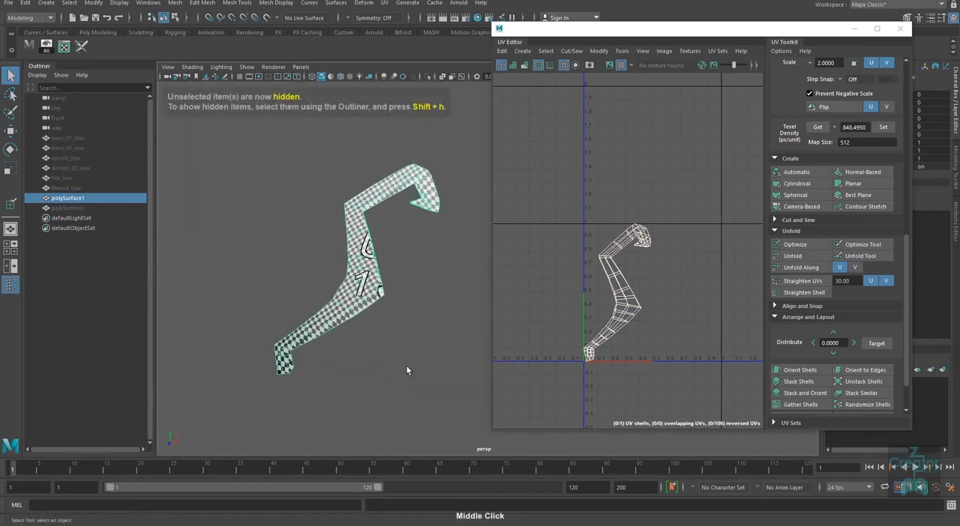
pyautogui.click(621, 65)
# Step: Examine the isolated arm's edge flow, hook and lower end from all sides for seam placement
pyautogui.keyDown('alt'); pyautogui.moveTo(367, 368); pyautogui.dragTo(347, 326); pyautogui.keyUp('alt')
pyautogui.keyDown('alt'); pyautogui.moveTo(347, 327); pyautogui.dragTo(390, 260, button='middle'); pyautogui.keyUp('alt')
pyautogui.keyDown('alt'); pyautogui.moveTo(390, 261); pyautogui.dragTo(384, 298, button='right'); pyautogui.keyUp('alt')
pyautogui.keyDown('alt'); pyautogui.moveTo(385, 298); pyautogui.dragTo(334, 244); pyautogui.keyUp('alt')
pyautogui.keyDown('alt'); pyautogui.moveTo(334, 244); pyautogui.dragTo(325, 300, button='middle'); pyautogui.keyUp('alt')
pyautogui.keyDown('alt'); pyautogui.moveTo(325, 303); pyautogui.dragTo(452, 380, button='right'); pyautogui.keyUp('alt')
pyautogui.keyDown('alt'); pyautogui.moveTo(452, 379); pyautogui.dragTo(392, 276, button='middle'); pyautogui.keyUp('alt')
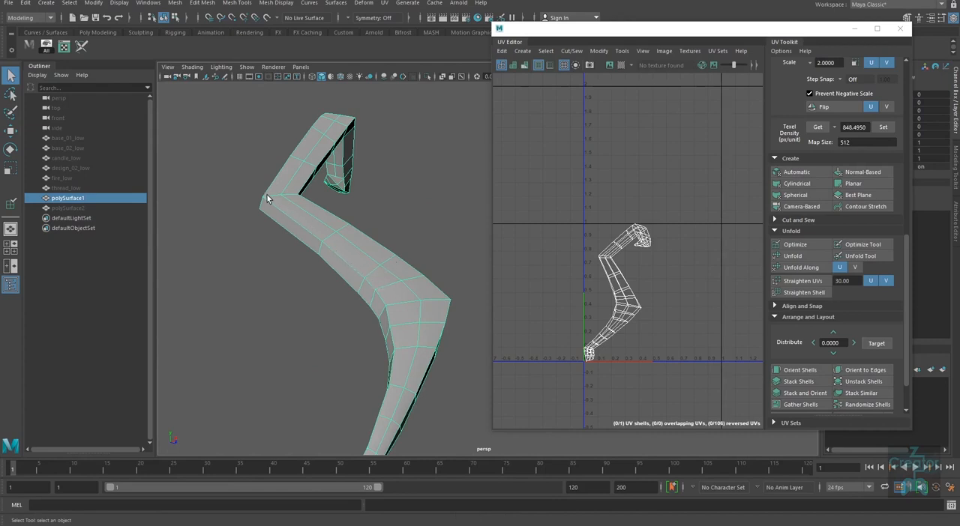
pyautogui.keyDown('alt'); pyautogui.moveTo(365, 453); pyautogui.dragTo(326, 172); pyautogui.keyUp('alt')
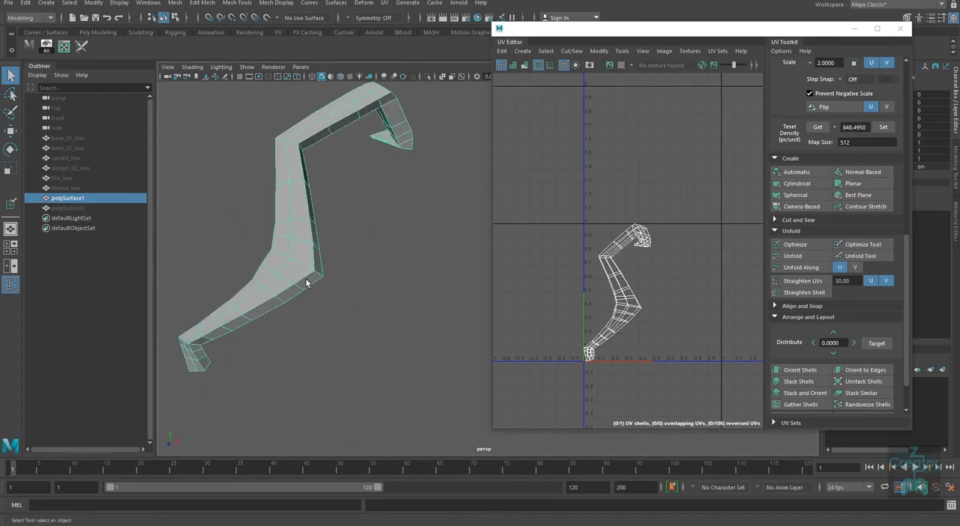
pyautogui.keyDown('alt'); pyautogui.moveTo(306, 280); pyautogui.dragTo(383, 325); pyautogui.keyUp('alt')
pyautogui.keyDown('alt'); pyautogui.moveTo(383, 325); pyautogui.dragTo(258, 308, button='middle'); pyautogui.keyUp('alt')
pyautogui.keyDown('alt'); pyautogui.moveTo(257, 308); pyautogui.dragTo(438, 300); pyautogui.keyUp('alt')
pyautogui.keyDown('alt'); pyautogui.moveTo(439, 300); pyautogui.dragTo(218, 330, button='middle'); pyautogui.keyUp('alt')
pyautogui.keyDown('alt'); pyautogui.moveTo(217, 330); pyautogui.dragTo(442, 318); pyautogui.keyUp('alt')
pyautogui.keyDown('alt'); pyautogui.moveTo(442, 319); pyautogui.dragTo(293, 321, button='middle'); pyautogui.keyUp('alt')
pyautogui.keyDown('alt'); pyautogui.moveTo(294, 322); pyautogui.dragTo(347, 332); pyautogui.keyUp('alt')
# Step: Select the end-cap faces at the arm's foot and give them their own camera-based projection
pyautogui.rightClick(347, 332)
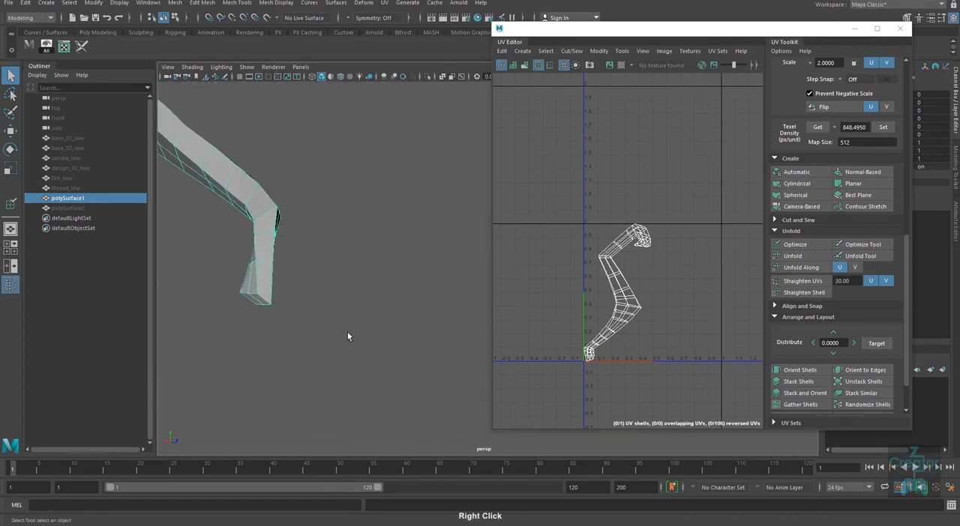
pyautogui.keyDown('alt'); pyautogui.moveTo(347, 332); pyautogui.dragTo(306, 274, button='right'); pyautogui.keyUp('alt')
pyautogui.click(311, 272)
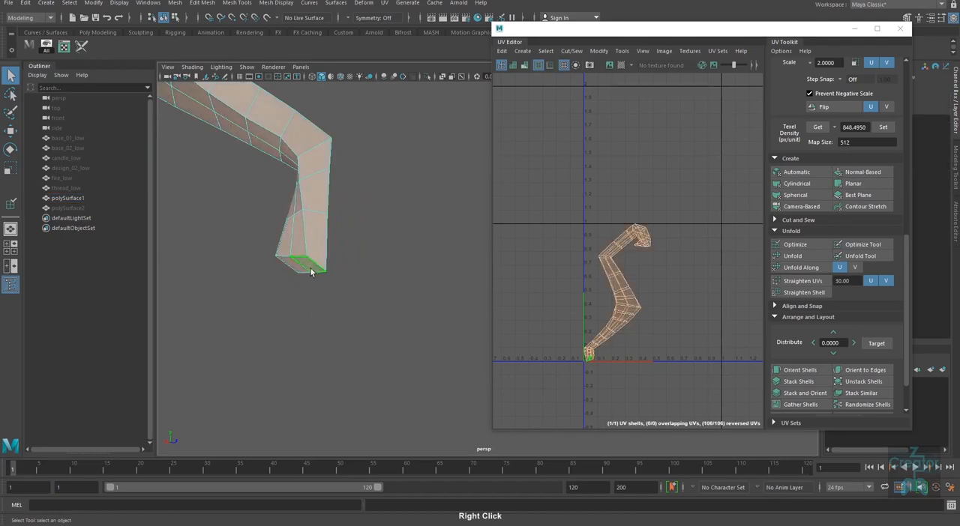
pyautogui.click(304, 267)
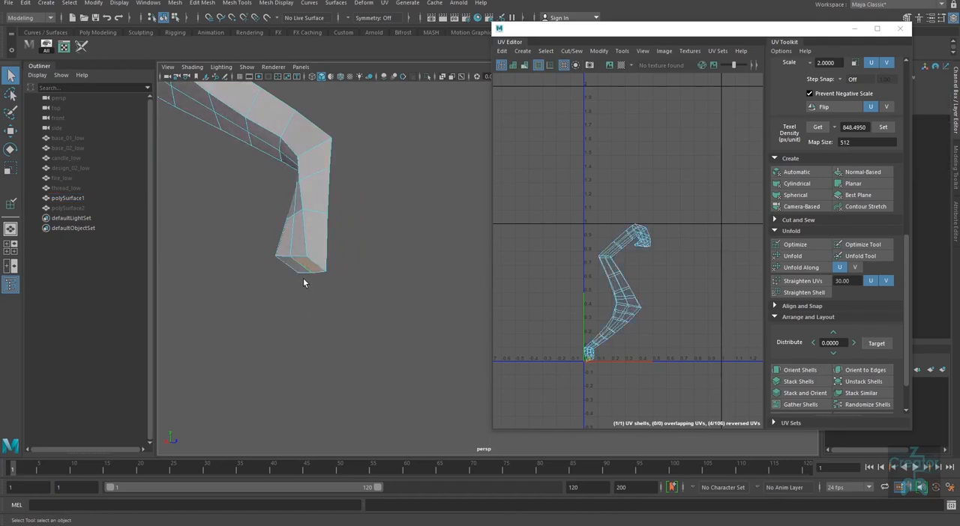
pyautogui.keyDown('alt'); pyautogui.moveTo(453, 368); pyautogui.dragTo(395, 300); pyautogui.keyUp('alt')
pyautogui.keyDown('alt'); pyautogui.moveTo(412, 239); pyautogui.dragTo(383, 385, button='middle'); pyautogui.keyUp('alt')
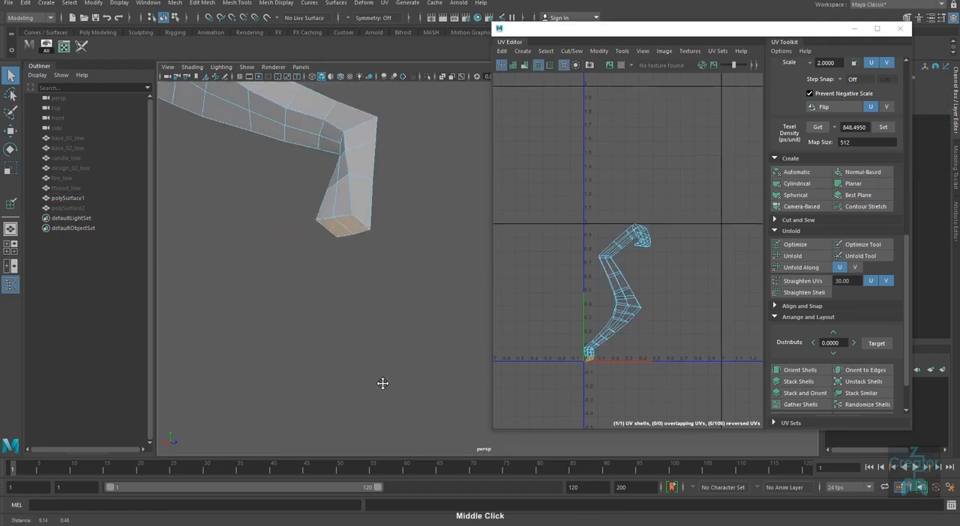
pyautogui.keyDown('alt'); pyautogui.moveTo(383, 385); pyautogui.dragTo(397, 330); pyautogui.keyUp('alt')
pyautogui.click(799, 209)
pyautogui.keyDown('alt'); pyautogui.moveTo(385, 324); pyautogui.dragTo(365, 409, button='middle'); pyautogui.keyUp('alt')
# Step: Unfold the foot's cap shell and place it, scaled down, beside the arm's UV shell
pyautogui.moveTo(688, 309); pyautogui.dragTo(733, 308, button='right')
pyautogui.keyDown('shift'); pyautogui.moveTo(700, 356); pyautogui.dragTo(669, 371, button='right'); pyautogui.keyUp('shift')
pyautogui.press('w')
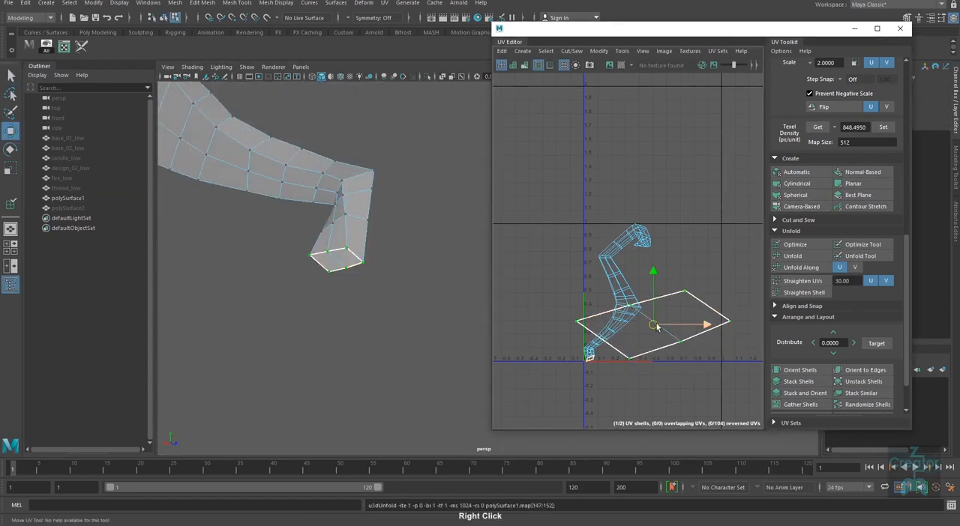
pyautogui.moveTo(651, 330)
pyautogui.mouseDown()
pyautogui.moveTo(701, 287)
pyautogui.moveTo(664, 342)
pyautogui.mouseUp()
pyautogui.press('r')
pyautogui.click(659, 344)
# Step: Cut a UV seam along the arm's lengthwise edge from the foot towards the hook with the 3D Cut and Sew tool
pyautogui.keyDown('alt'); pyautogui.moveTo(373, 327); pyautogui.dragTo(367, 334); pyautogui.keyUp('alt')
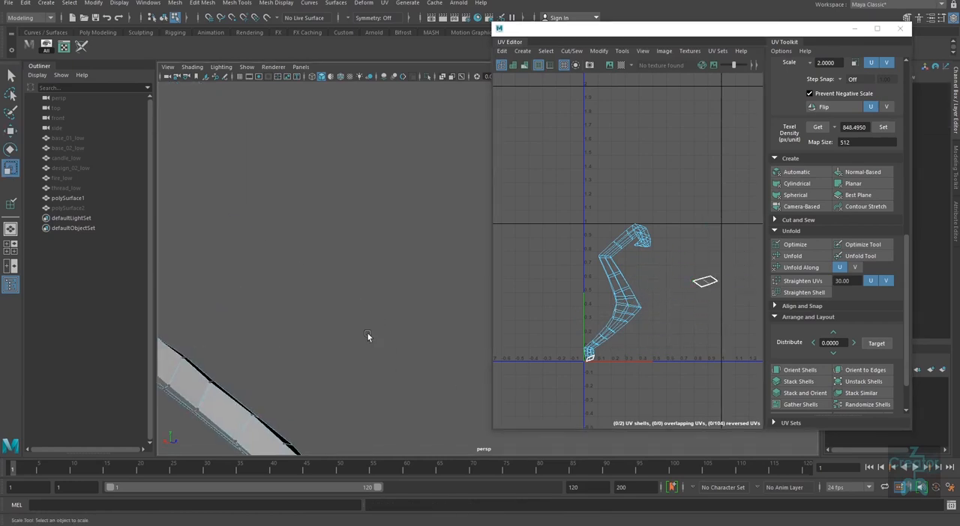
pyautogui.keyDown('alt'); pyautogui.moveTo(367, 334); pyautogui.dragTo(405, 194, button='middle'); pyautogui.keyUp('alt')
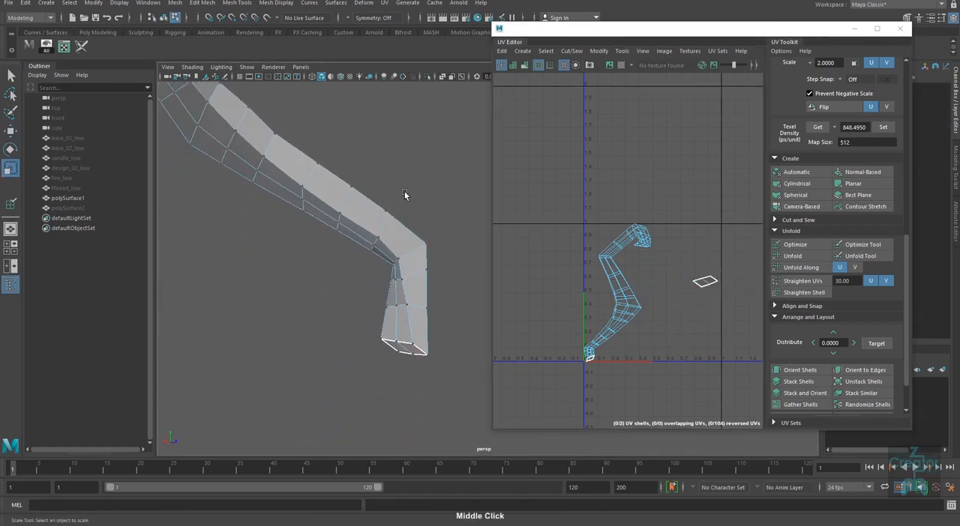
pyautogui.click(82, 48)
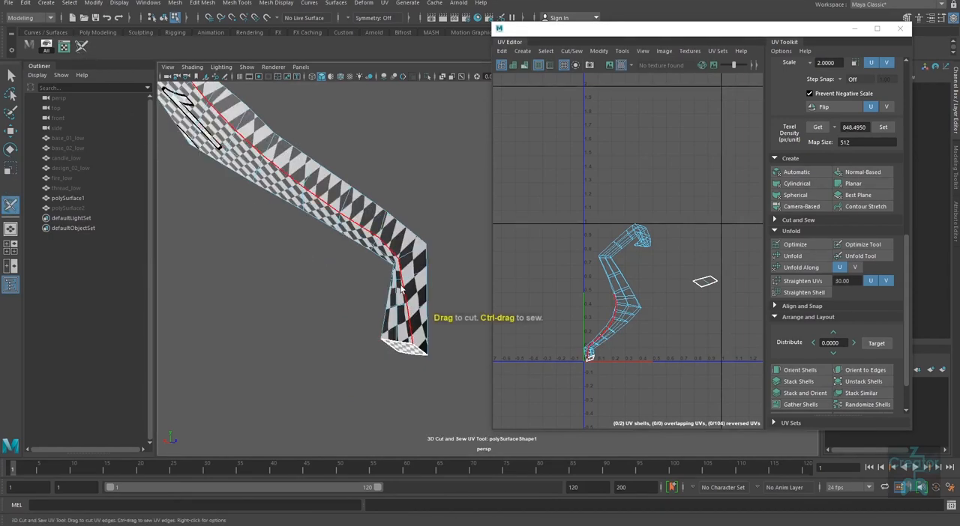
pyautogui.keyDown('alt'); pyautogui.moveTo(364, 263); pyautogui.dragTo(396, 362, button='middle'); pyautogui.keyUp('alt')
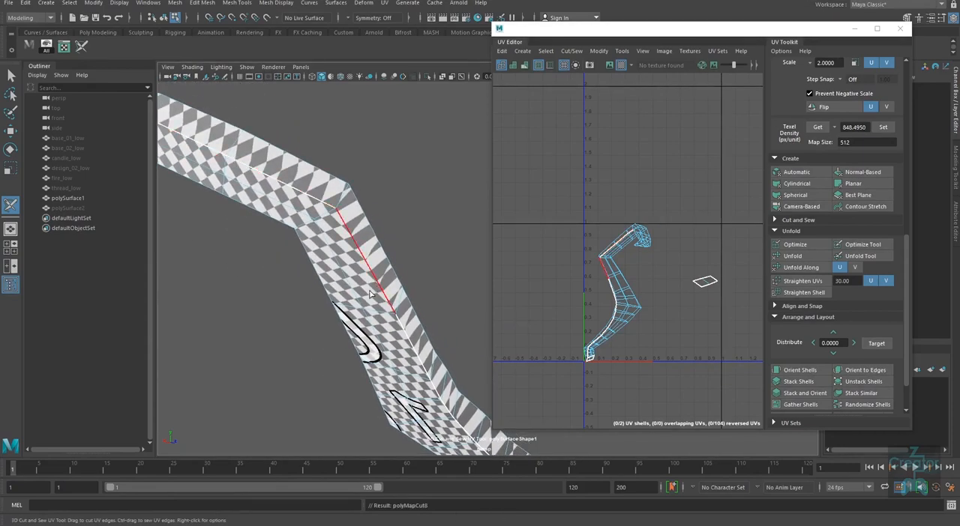
pyautogui.keyDown('alt'); pyautogui.moveTo(381, 288); pyautogui.dragTo(400, 334, button='middle'); pyautogui.keyUp('alt')
pyautogui.keyDown('alt'); pyautogui.moveTo(399, 334); pyautogui.dragTo(370, 425); pyautogui.keyUp('alt')
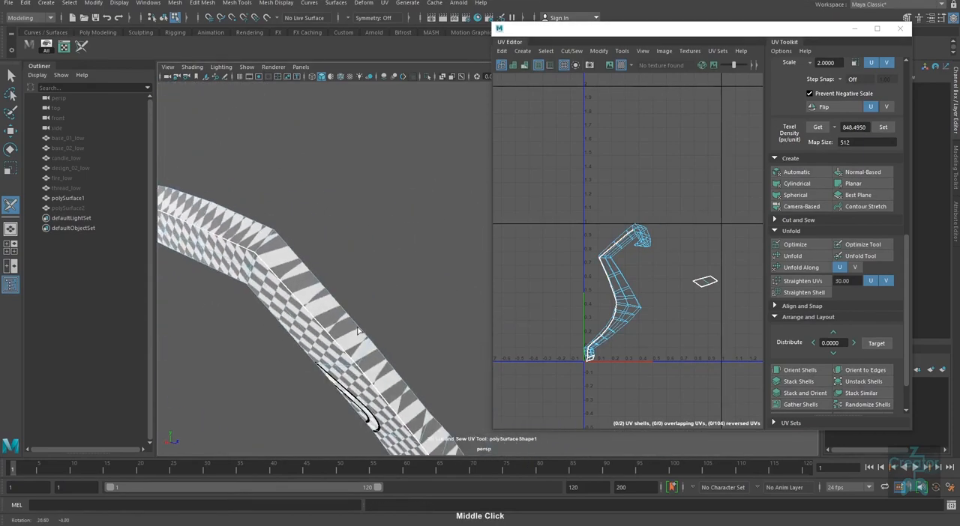
pyautogui.keyDown('alt'); pyautogui.moveTo(326, 343); pyautogui.dragTo(422, 362, button='middle'); pyautogui.keyUp('alt')
pyautogui.keyDown('alt'); pyautogui.moveTo(422, 363); pyautogui.dragTo(415, 250, button='right'); pyautogui.keyUp('alt')
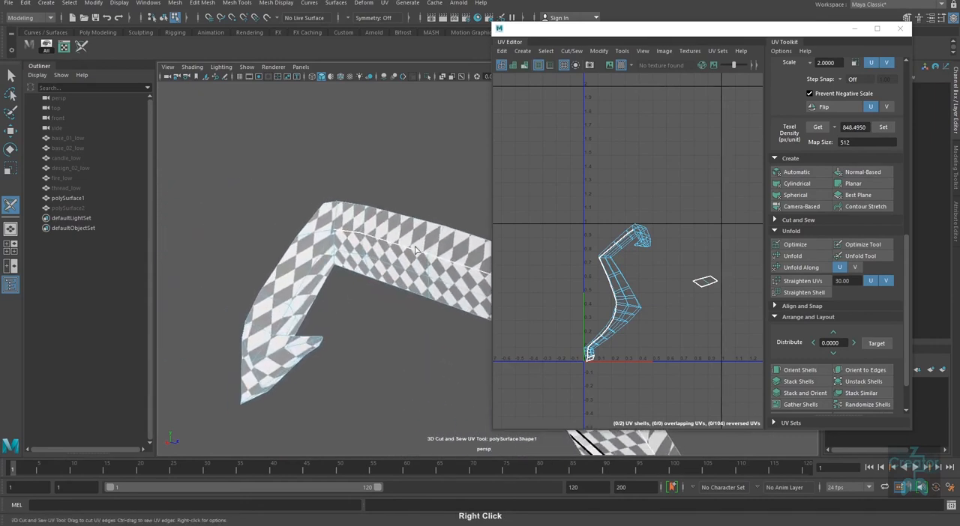
# Step: Turn off the checker texture and extend the seam along the inside of the hook to its tip
pyautogui.click(621, 65)
pyautogui.keyDown('alt'); pyautogui.moveTo(317, 279); pyautogui.dragTo(252, 422); pyautogui.keyUp('alt')
pyautogui.keyDown('alt'); pyautogui.moveTo(252, 422); pyautogui.dragTo(287, 277, button='middle'); pyautogui.keyUp('alt')
pyautogui.keyDown('alt'); pyautogui.moveTo(287, 278); pyautogui.dragTo(285, 338, button='right'); pyautogui.keyUp('alt')
pyautogui.keyDown('alt'); pyautogui.moveTo(285, 338); pyautogui.dragTo(297, 185, button='middle'); pyautogui.keyUp('alt')
pyautogui.keyDown('alt'); pyautogui.moveTo(293, 256); pyautogui.dragTo(293, 278, button='right'); pyautogui.keyUp('alt')
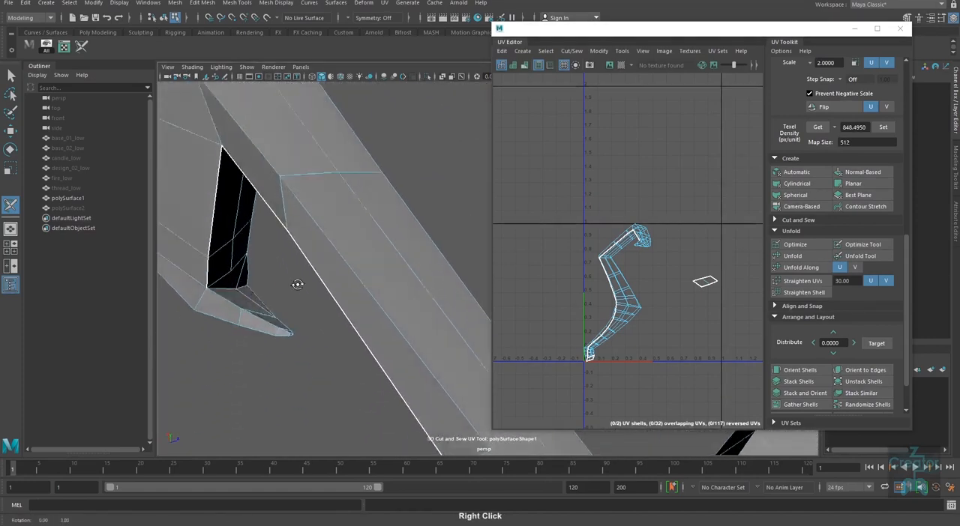
pyautogui.keyDown('alt'); pyautogui.moveTo(293, 279); pyautogui.dragTo(260, 297, button='middle'); pyautogui.keyUp('alt')
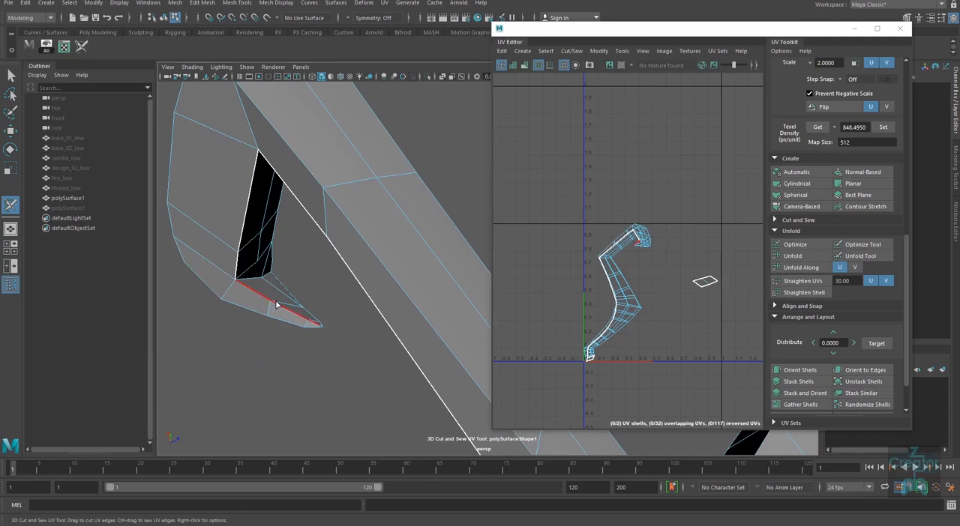
# Step: Try to unfold the arm's whole UV shell, then undo the unfold
pyautogui.keyDown('alt'); pyautogui.moveTo(344, 360); pyautogui.dragTo(337, 344, button='middle'); pyautogui.keyUp('alt')
pyautogui.keyDown('alt'); pyautogui.moveTo(667, 332); pyautogui.dragTo(669, 273, button='right'); pyautogui.keyUp('alt')
pyautogui.press('w')
pyautogui.scroll(-1, 640, 283)
pyautogui.moveTo(673, 248); pyautogui.dragTo(579, 366)
pyautogui.keyDown('shift'); pyautogui.moveTo(571, 370); pyautogui.dragTo(592, 391, button='right'); pyautogui.keyUp('shift')
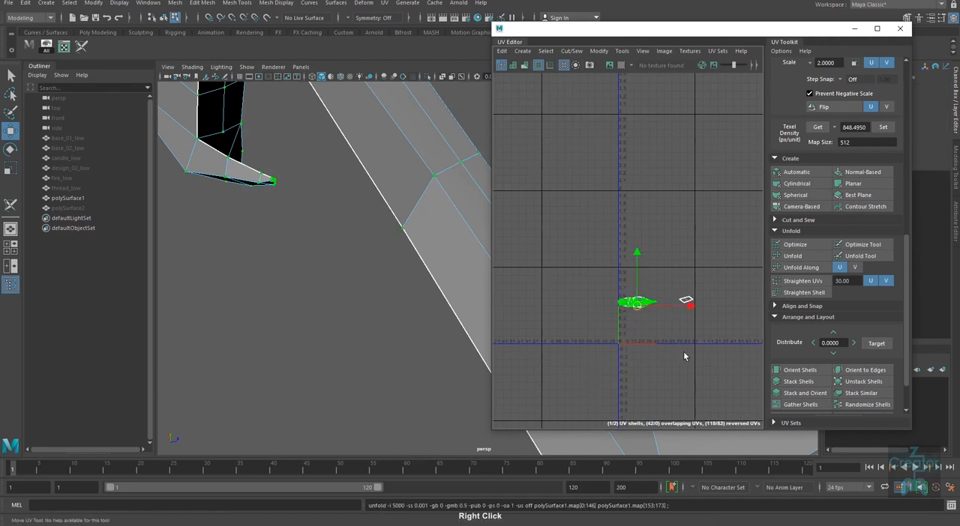
pyautogui.hotkey('ctrl', 'z')
# Step: Check the seam along the arm and move the arm's UV shell horizontally towards the small cap shell
pyautogui.keyDown('alt'); pyautogui.moveTo(367, 313); pyautogui.dragTo(323, 300, button='right'); pyautogui.keyUp('alt')
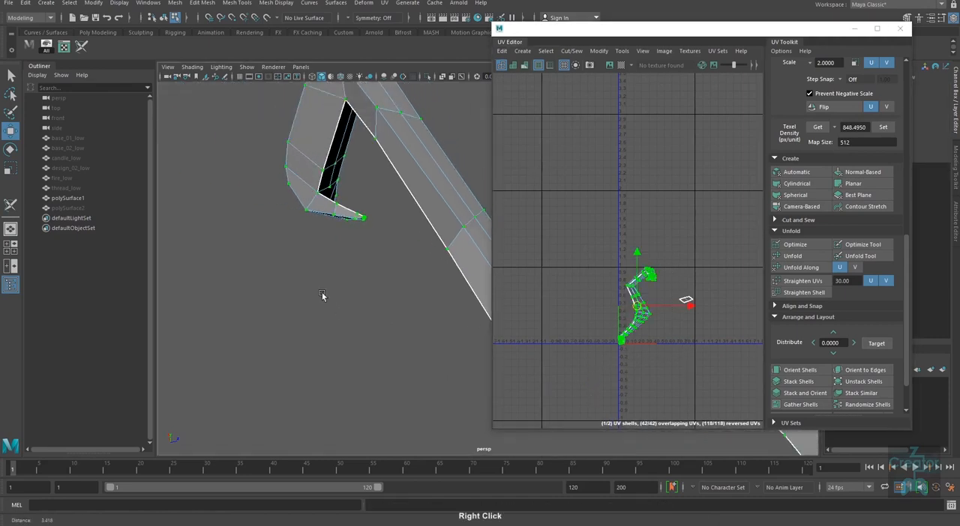
pyautogui.keyDown('alt'); pyautogui.moveTo(324, 300); pyautogui.dragTo(410, 392, button='middle'); pyautogui.keyUp('alt')
pyautogui.keyDown('alt'); pyautogui.moveTo(410, 392); pyautogui.dragTo(377, 386, button='right'); pyautogui.keyUp('alt')
pyautogui.keyDown('alt'); pyautogui.moveTo(378, 386); pyautogui.dragTo(399, 393); pyautogui.keyUp('alt')
pyautogui.keyDown('alt'); pyautogui.moveTo(399, 393); pyautogui.dragTo(274, 322, button='middle'); pyautogui.keyUp('alt')
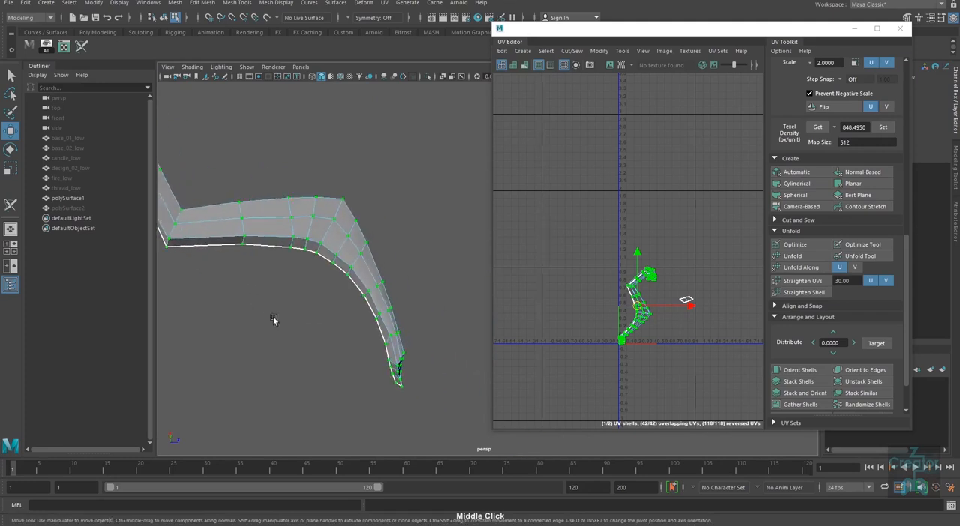
pyautogui.keyDown('alt'); pyautogui.moveTo(405, 393); pyautogui.dragTo(388, 387, button='right'); pyautogui.keyUp('alt')
pyautogui.keyDown('alt'); pyautogui.moveTo(387, 388); pyautogui.dragTo(367, 387); pyautogui.keyUp('alt')
pyautogui.keyDown('alt'); pyautogui.moveTo(397, 399); pyautogui.dragTo(408, 426, button='middle'); pyautogui.keyUp('alt')
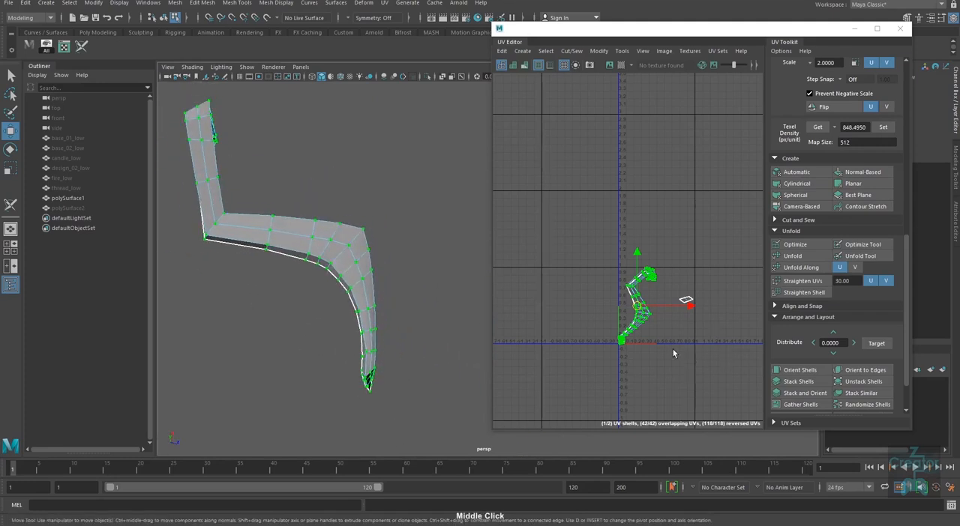
pyautogui.keyDown('alt'); pyautogui.moveTo(644, 297); pyautogui.dragTo(682, 383, button='right'); pyautogui.keyUp('alt')
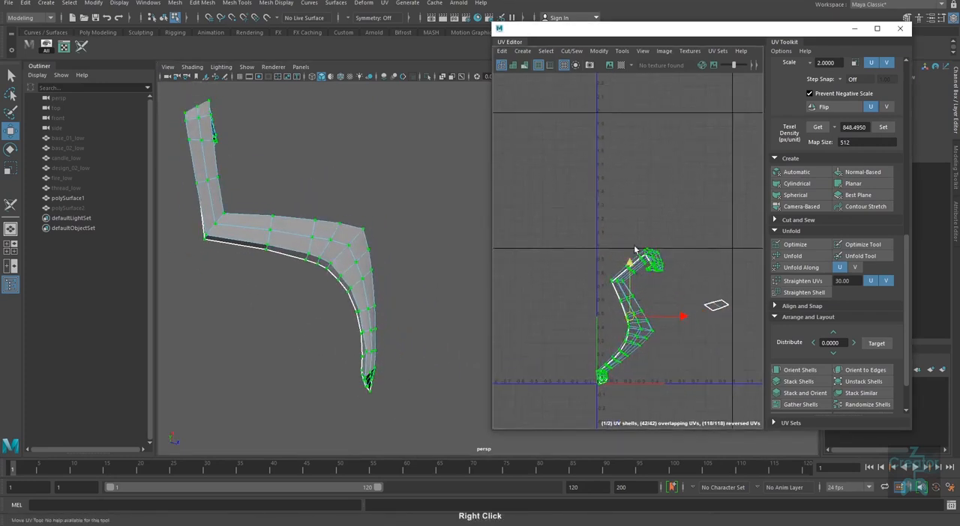
pyautogui.moveTo(681, 315); pyautogui.dragTo(717, 318)
# Step: Return the arm to object mode and unhide all the other candle parts
pyautogui.keyDown('alt'); pyautogui.moveTo(418, 398); pyautogui.dragTo(400, 348, button='right'); pyautogui.keyUp('alt')
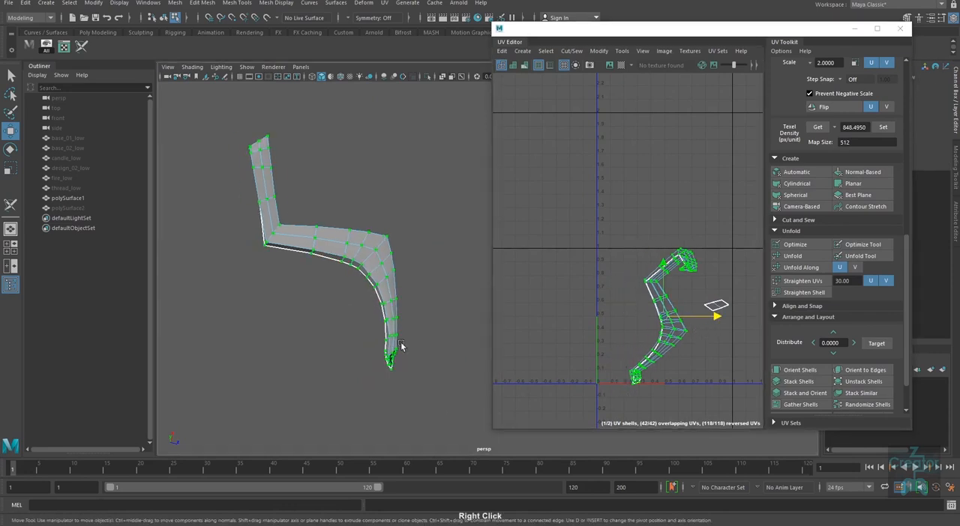
pyautogui.keyDown('alt'); pyautogui.moveTo(400, 348); pyautogui.dragTo(376, 445); pyautogui.keyUp('alt')
pyautogui.moveTo(385, 278); pyautogui.dragTo(422, 258, button='right')
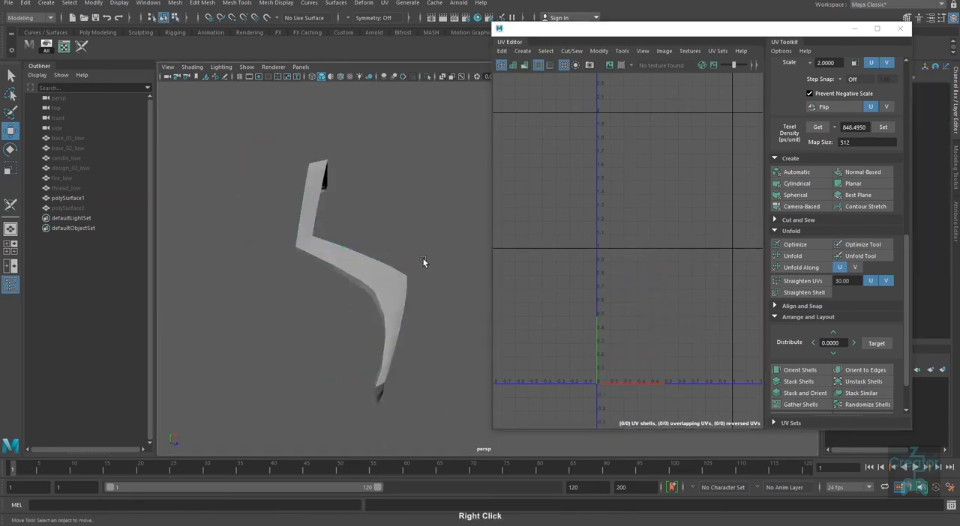
pyautogui.click(398, 320)
pyautogui.hotkey('ctrl', 'shift', 'h')
pyautogui.click(428, 345)
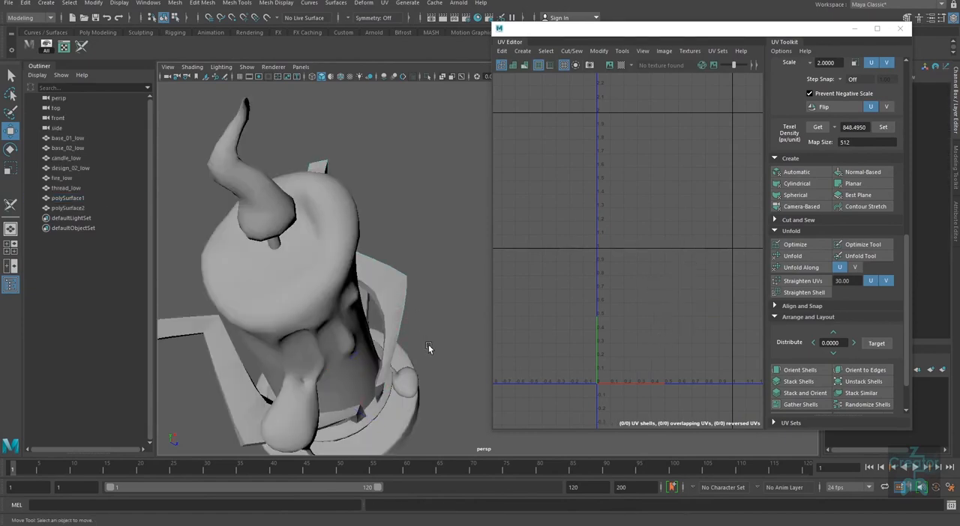
pyautogui.keyDown('alt'); pyautogui.moveTo(428, 347); pyautogui.dragTo(420, 367); pyautogui.keyUp('alt')
pyautogui.keyDown('alt'); pyautogui.moveTo(419, 365); pyautogui.dragTo(388, 342, button='right'); pyautogui.keyUp('alt')
pyautogui.keyDown('alt'); pyautogui.moveTo(427, 368); pyautogui.dragTo(425, 392, button='middle'); pyautogui.keyUp('alt')
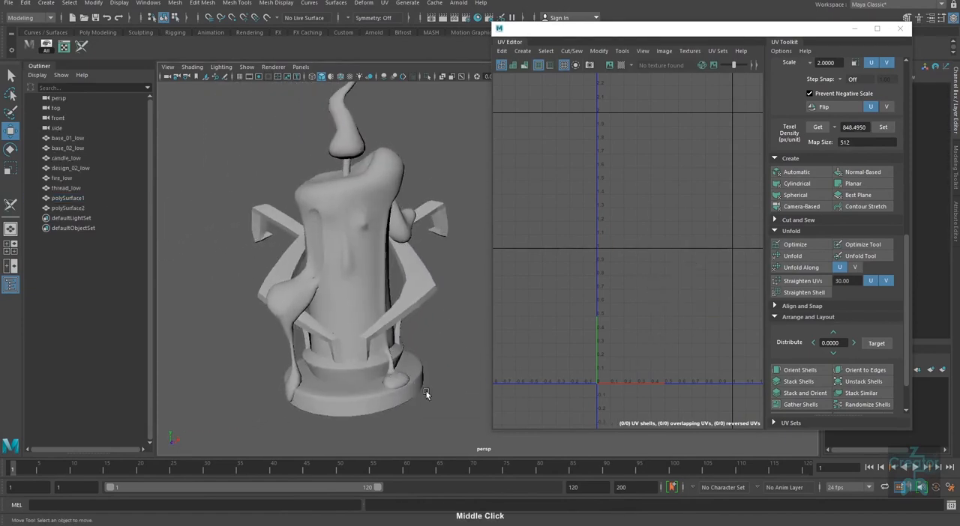
# Step: Examine the whole candle model from several angles with the candle body selected
pyautogui.keyDown('alt'); pyautogui.moveTo(425, 391); pyautogui.dragTo(411, 380, button='right'); pyautogui.keyUp('alt')
pyautogui.moveTo(450, 403); pyautogui.dragTo(305, 174)
pyautogui.click(395, 333)
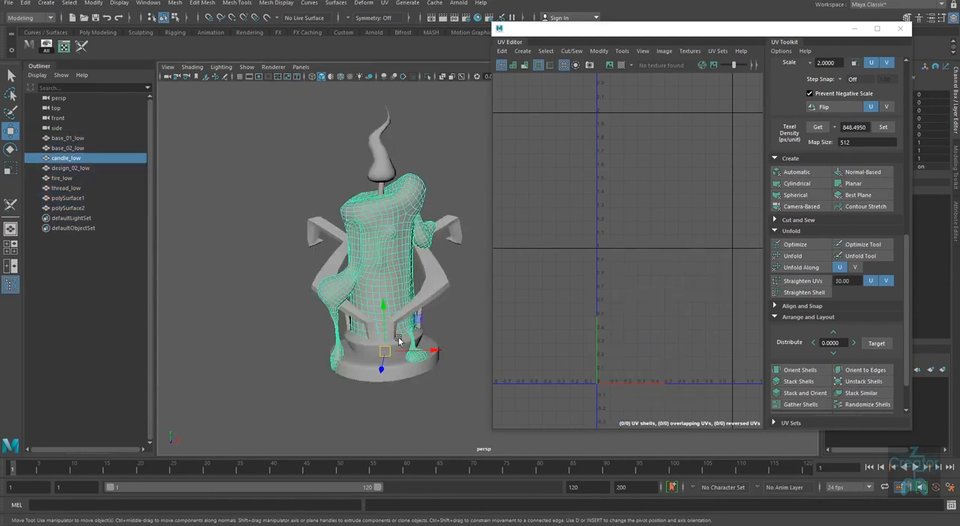
pyautogui.keyDown('alt'); pyautogui.moveTo(404, 393); pyautogui.dragTo(424, 390); pyautogui.keyUp('alt')
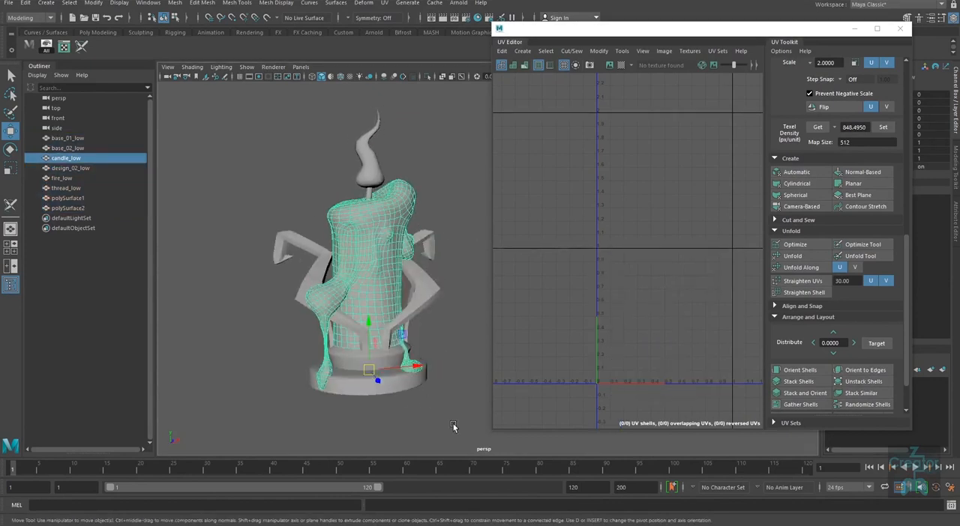
pyautogui.keyDown('alt'); pyautogui.moveTo(453, 423); pyautogui.dragTo(425, 420); pyautogui.keyUp('alt')
pyautogui.keyDown('alt'); pyautogui.moveTo(440, 382); pyautogui.dragTo(441, 403, button='middle'); pyautogui.keyUp('alt')
pyautogui.keyDown('alt'); pyautogui.moveTo(433, 384); pyautogui.dragTo(447, 387, button='right'); pyautogui.keyUp('alt')
pyautogui.keyDown('alt'); pyautogui.moveTo(447, 387); pyautogui.dragTo(448, 392, button='middle'); pyautogui.keyUp('alt')
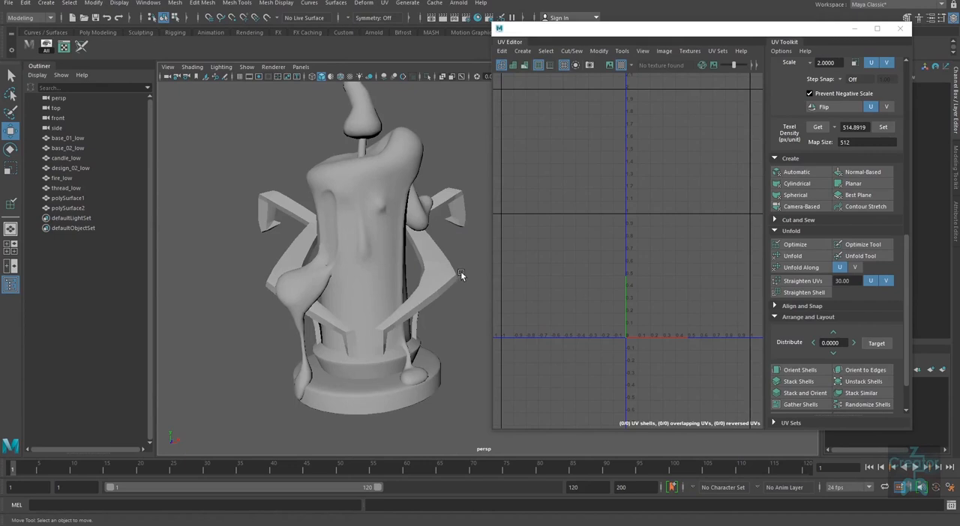
# Step: Compare the UVs of the unwrapped side arm with those of the opposite arm
pyautogui.click(460, 271)
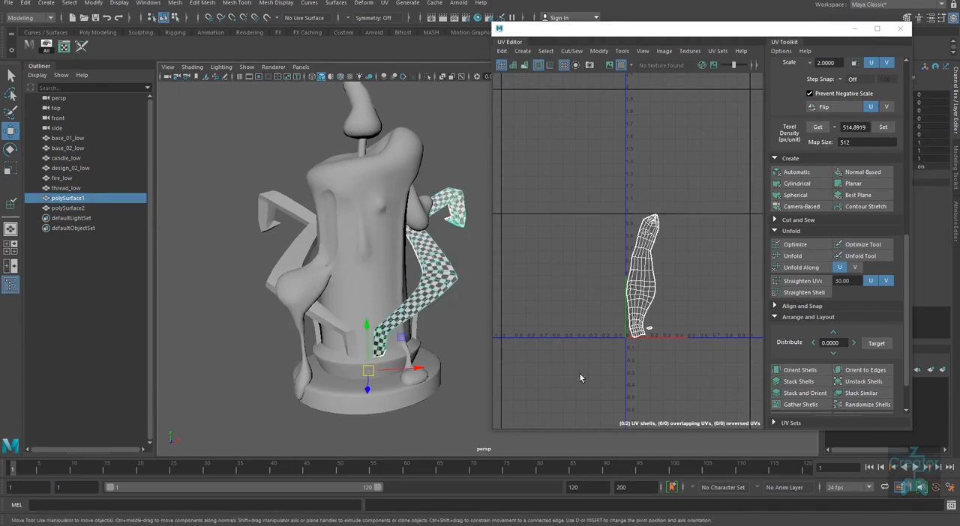
pyautogui.keyDown('alt'); pyautogui.moveTo(433, 336); pyautogui.dragTo(442, 339); pyautogui.keyUp('alt')
pyautogui.click(274, 284)
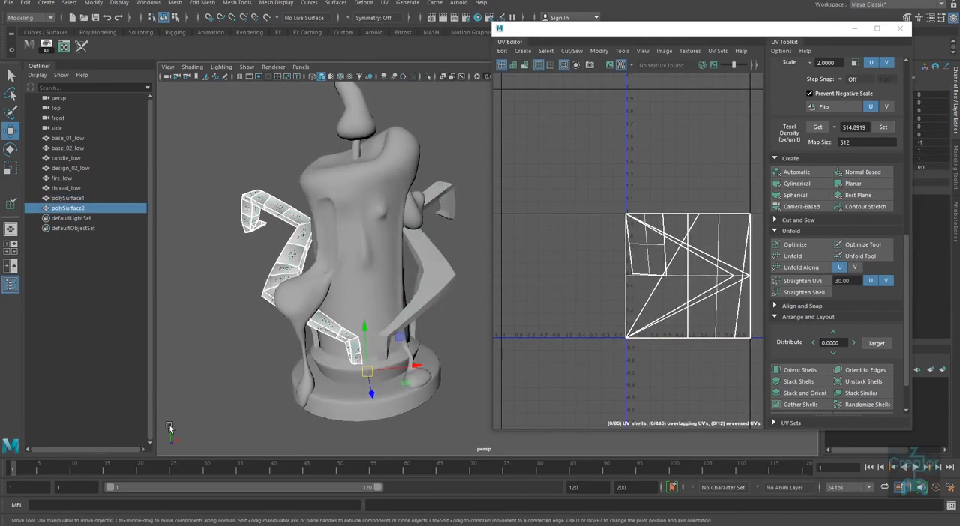
pyautogui.click(443, 280)
pyautogui.click(286, 266)
pyautogui.click(430, 296)
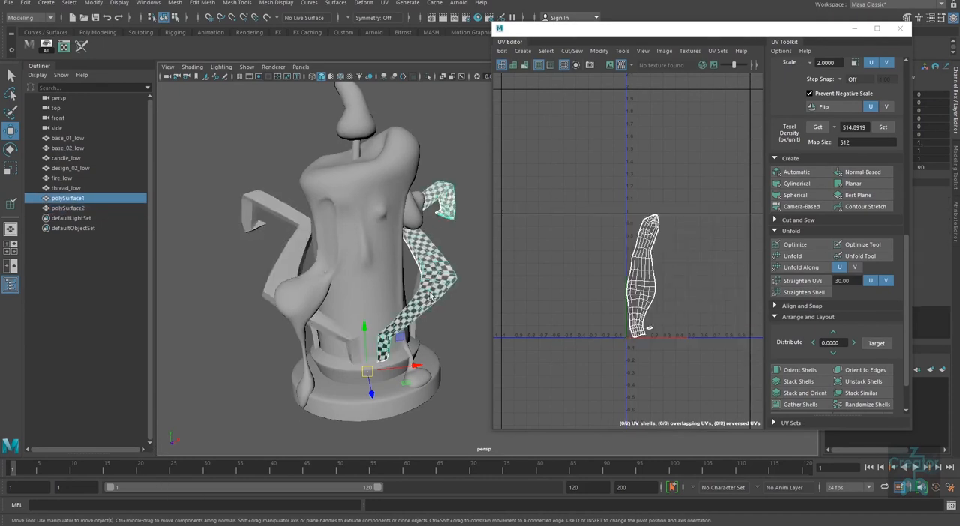
pyautogui.click(462, 319)
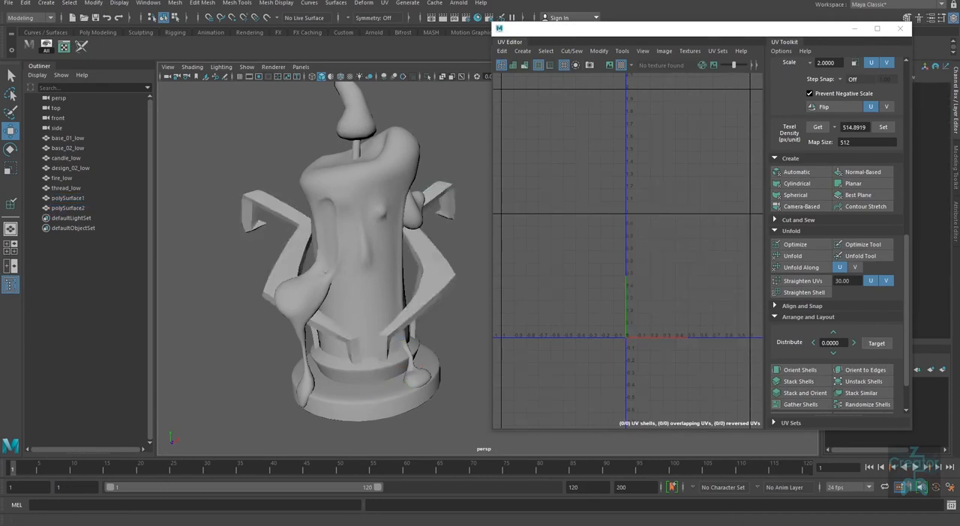
# Step: Turn on the Poly Count heads-up display and compare the mesh counts of the two side arms
pyautogui.click(122, 5)
pyautogui.moveTo(150, 37)
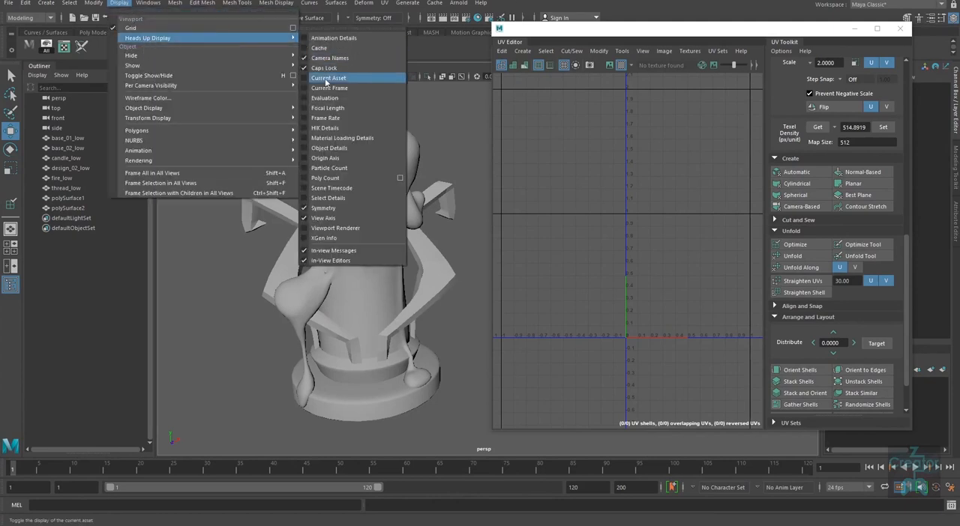
pyautogui.click(330, 177)
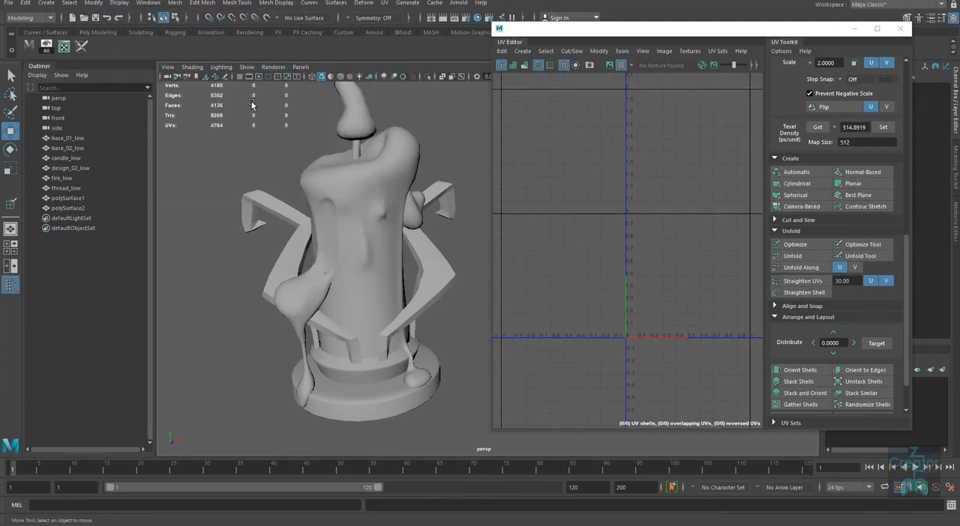
pyautogui.click(454, 269)
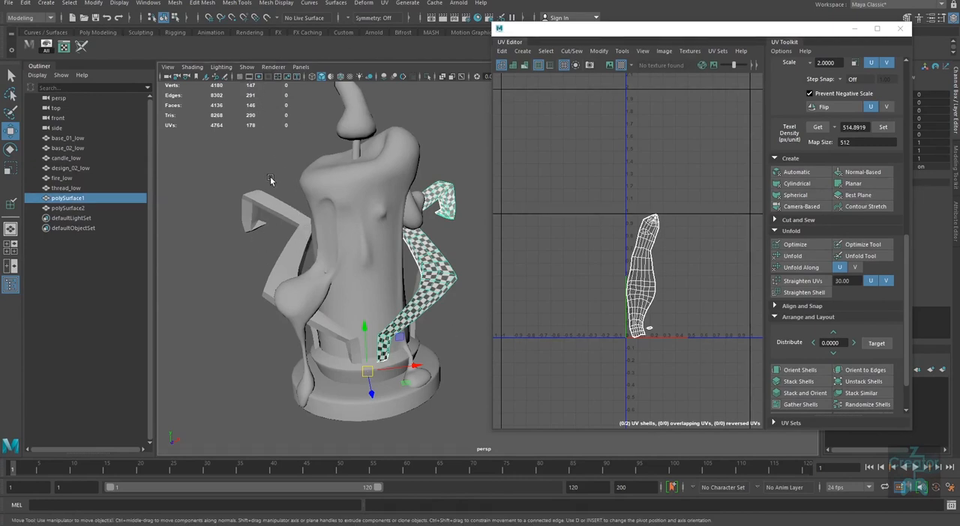
pyautogui.click(255, 217)
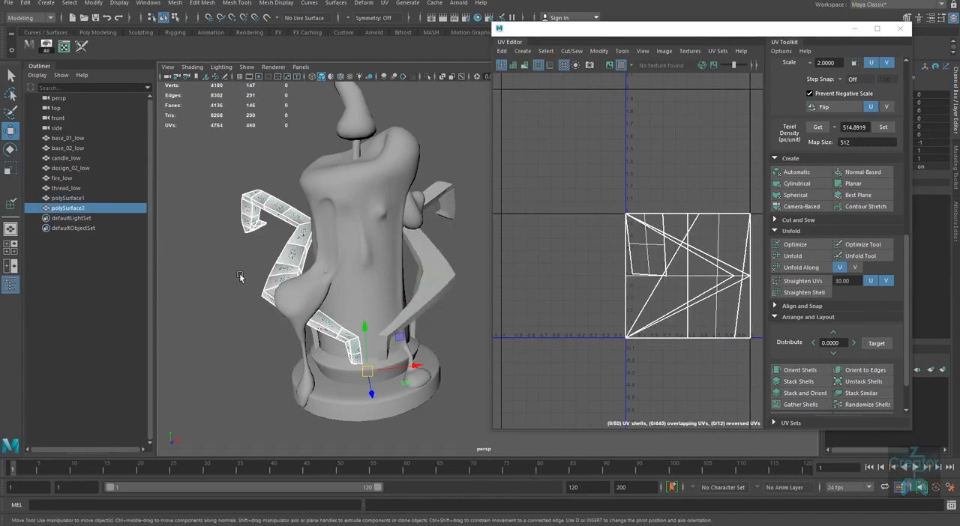
pyautogui.click(452, 262)
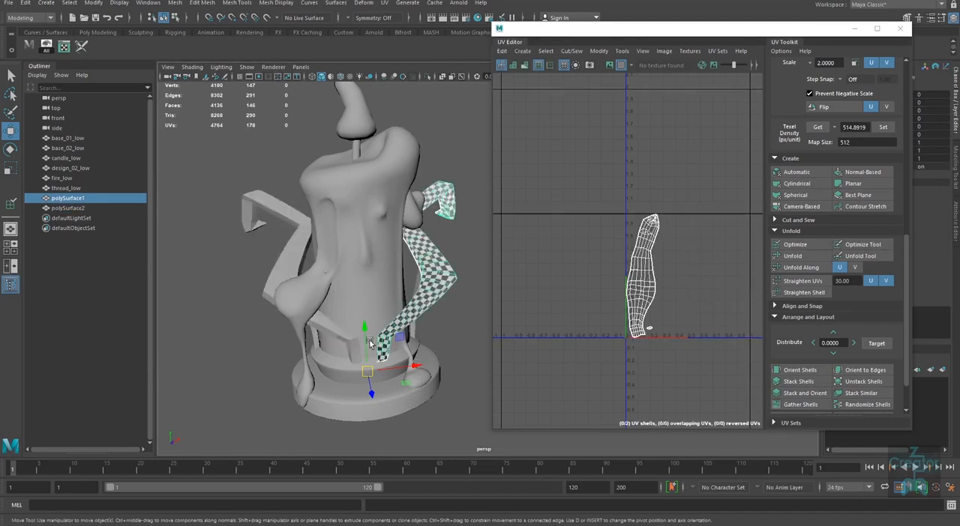
# Step: Transfer the UVs from polySurface1 to polySurface2 with Transfer Attributes, using Topology as the sample space, and close the options
pyautogui.keyDown('shift'); pyautogui.click(266, 193); pyautogui.keyUp('shift')
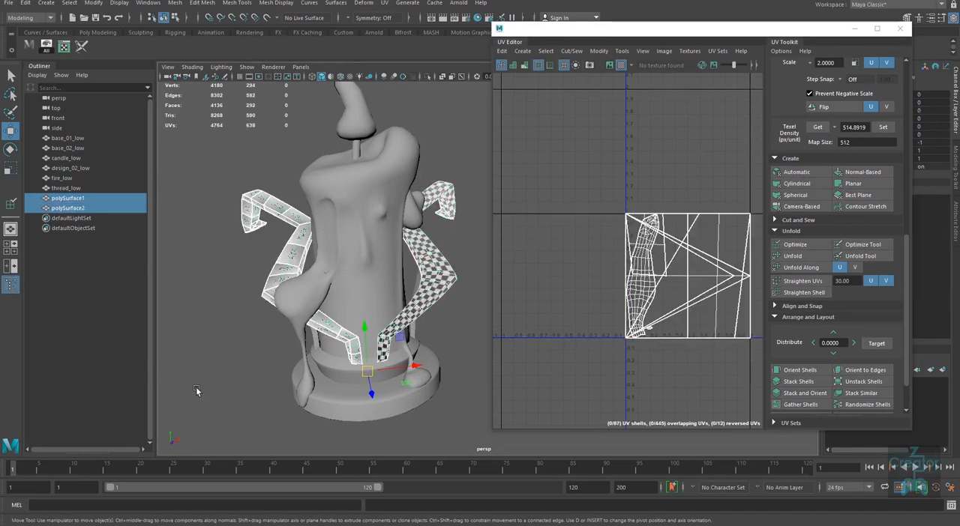
pyautogui.click(452, 280)
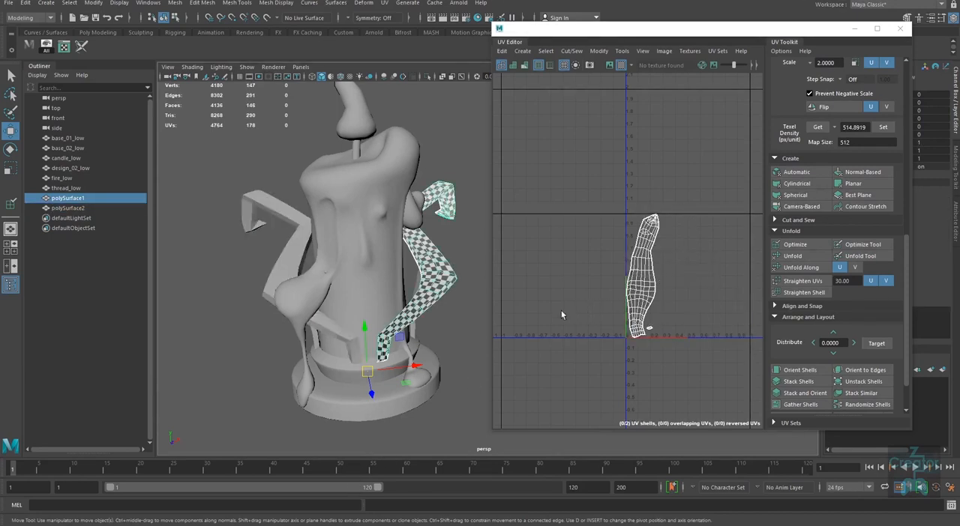
pyautogui.keyDown('shift'); pyautogui.click(273, 188); pyautogui.keyUp('shift')
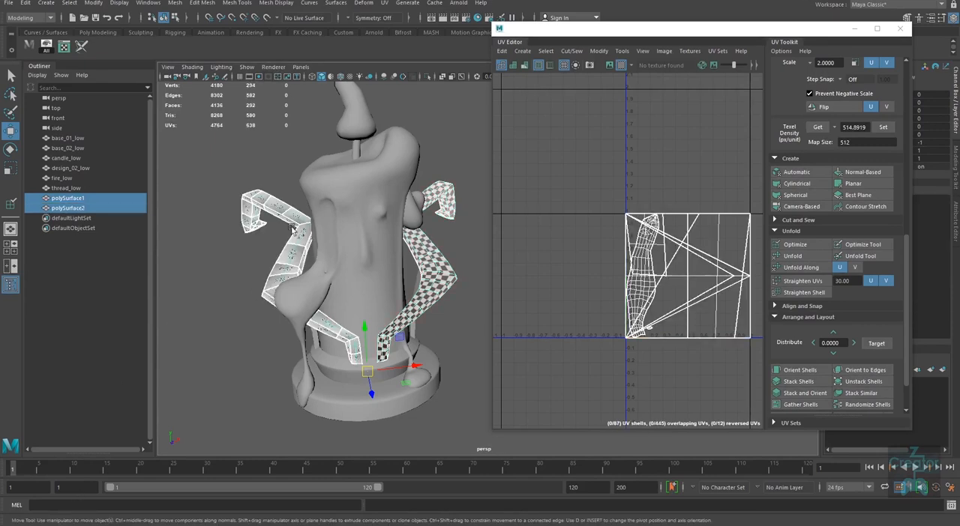
pyautogui.click(176, 3)
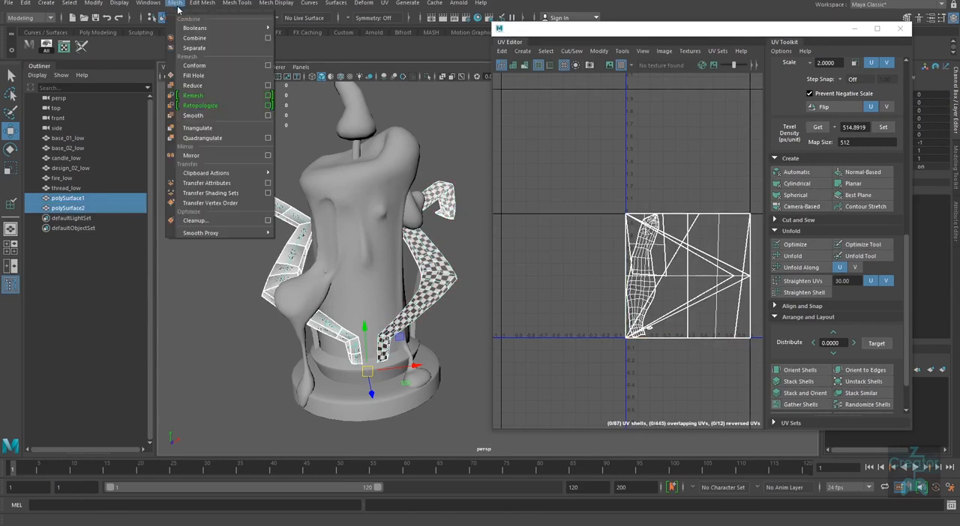
pyautogui.moveTo(240, 173)
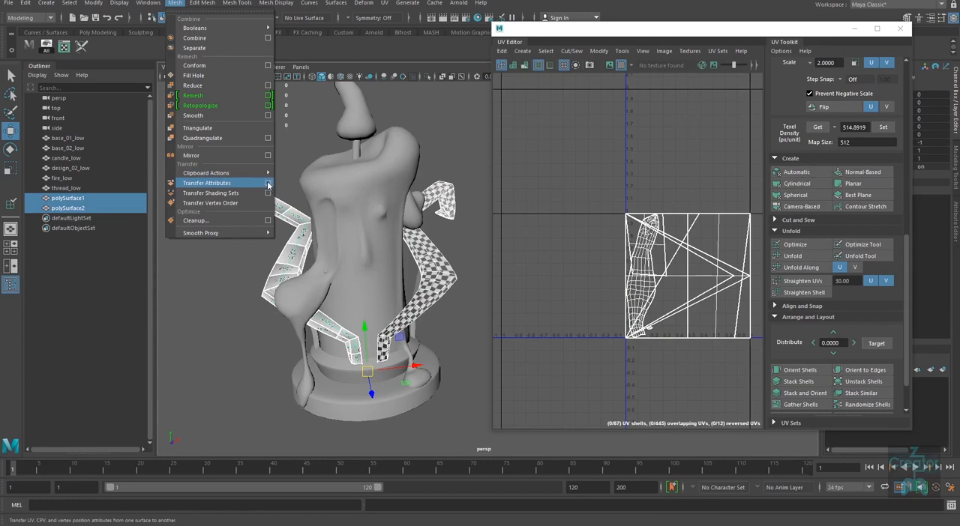
pyautogui.click(118, 60)
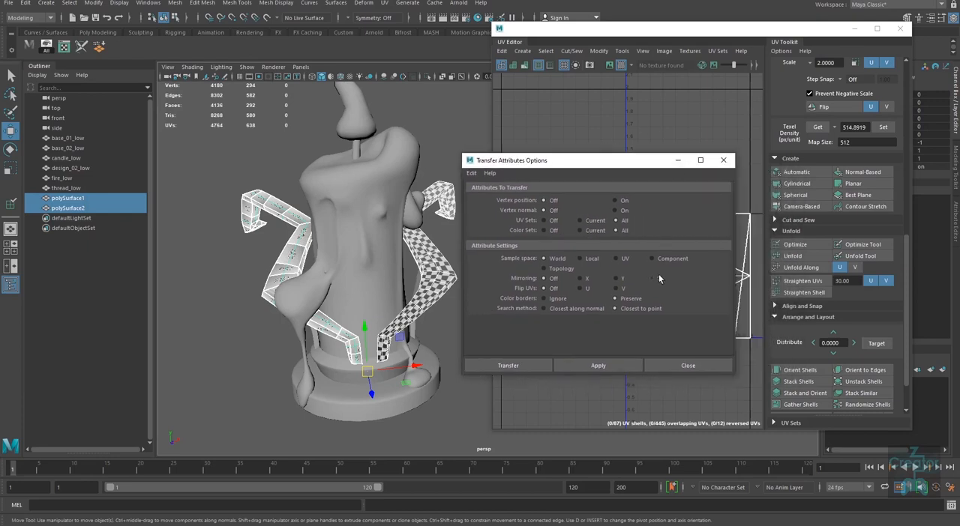
pyautogui.click(554, 268)
pyautogui.click(608, 368)
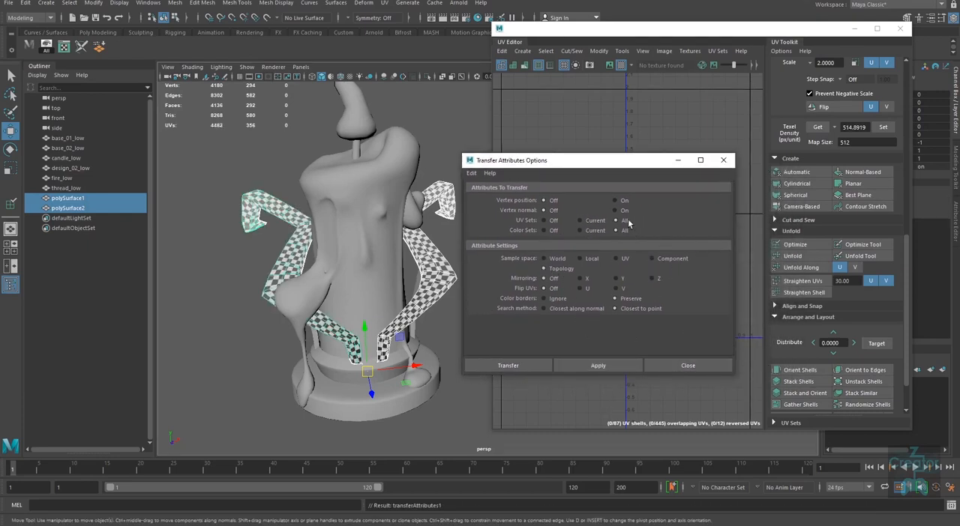
pyautogui.moveTo(642, 165); pyautogui.dragTo(217, 207)
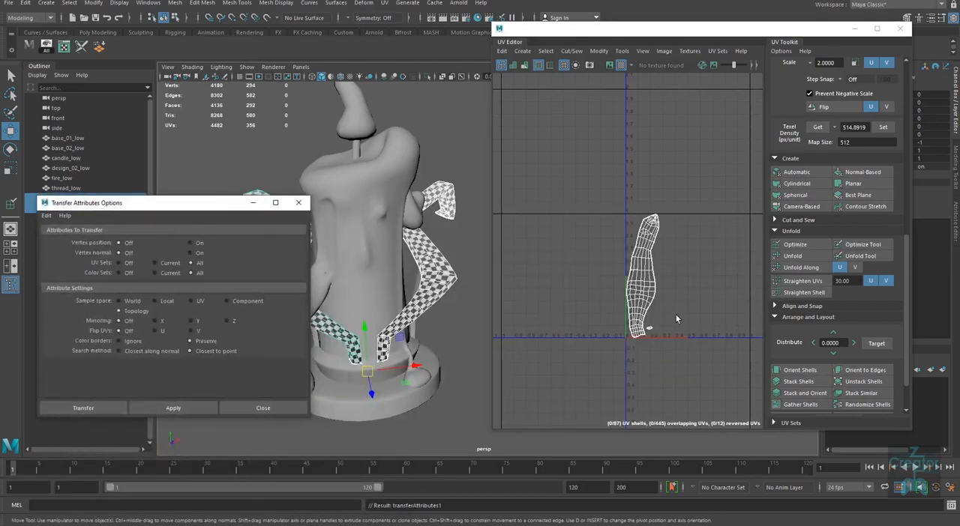
pyautogui.click(297, 203)
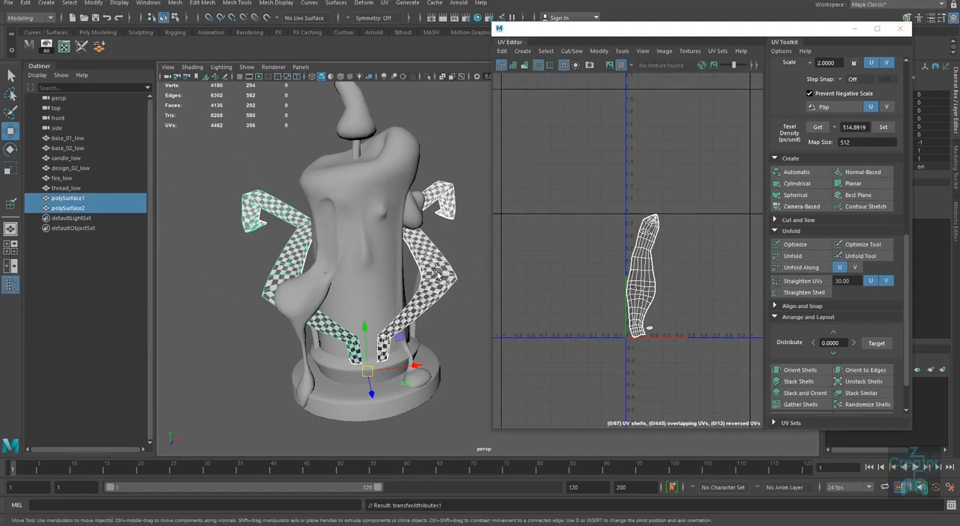
# Step: Move the UV Editor window aside slightly and inspect the checker pattern on both side arms
pyautogui.moveTo(438, 275); pyautogui.dragTo(405, 270, button='right')
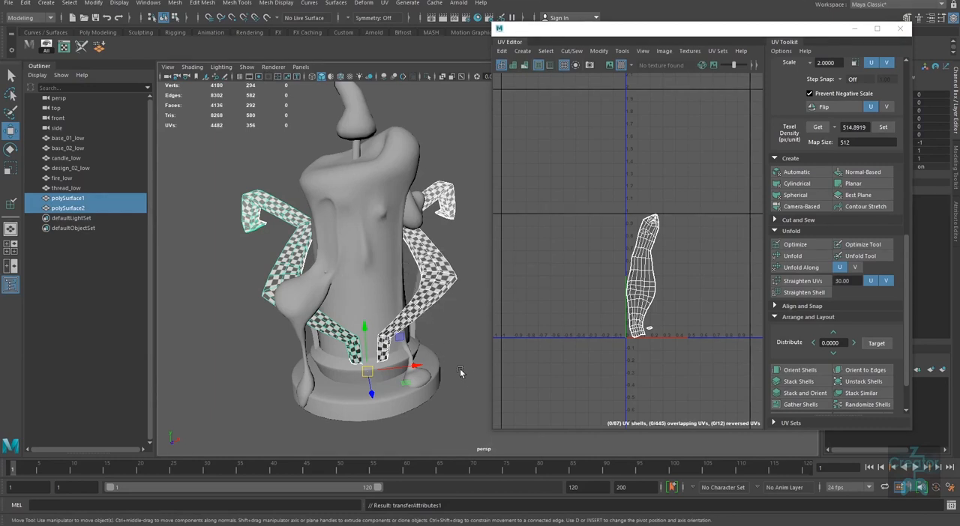
pyautogui.moveTo(801, 34); pyautogui.dragTo(765, 42)
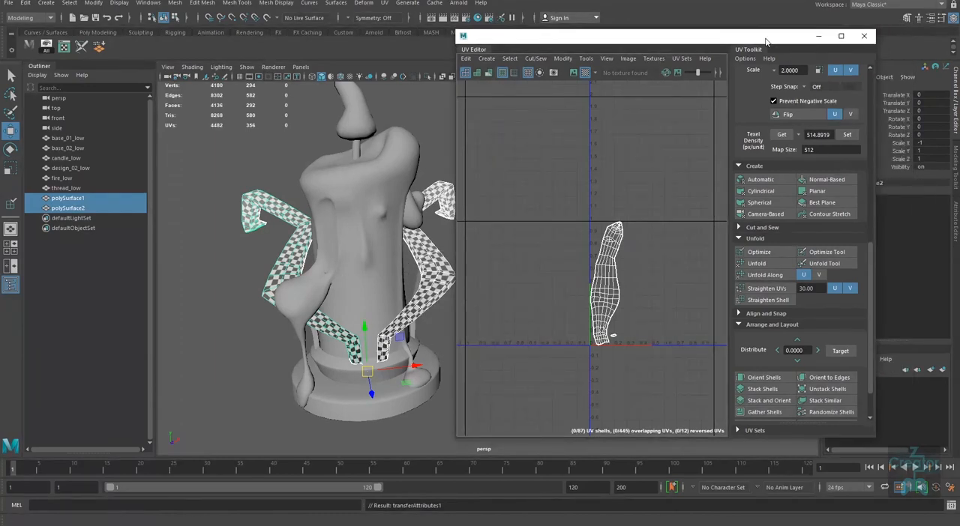
pyautogui.keyDown('alt'); pyautogui.moveTo(397, 425); pyautogui.dragTo(380, 428); pyautogui.keyUp('alt')
pyautogui.keyDown('alt'); pyautogui.moveTo(392, 404); pyautogui.dragTo(364, 414, button='middle'); pyautogui.keyUp('alt')
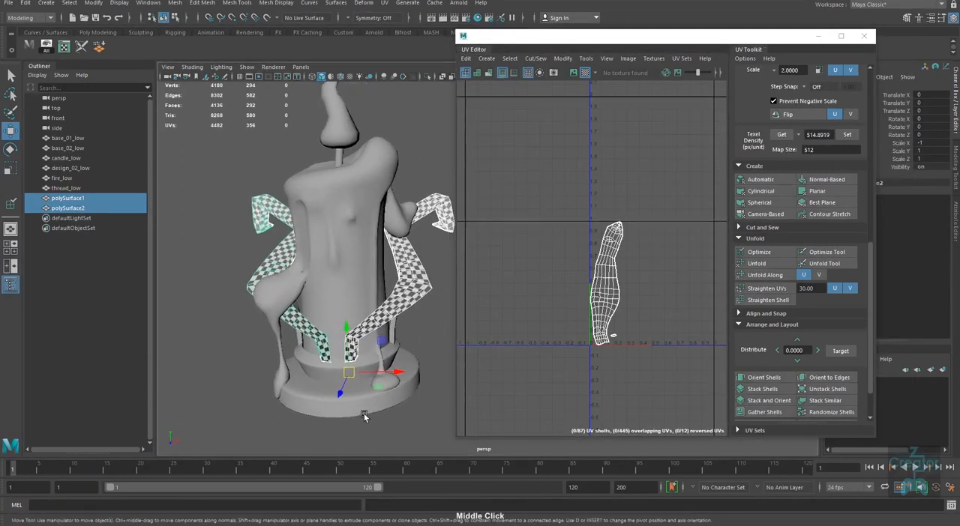
pyautogui.click(419, 295)
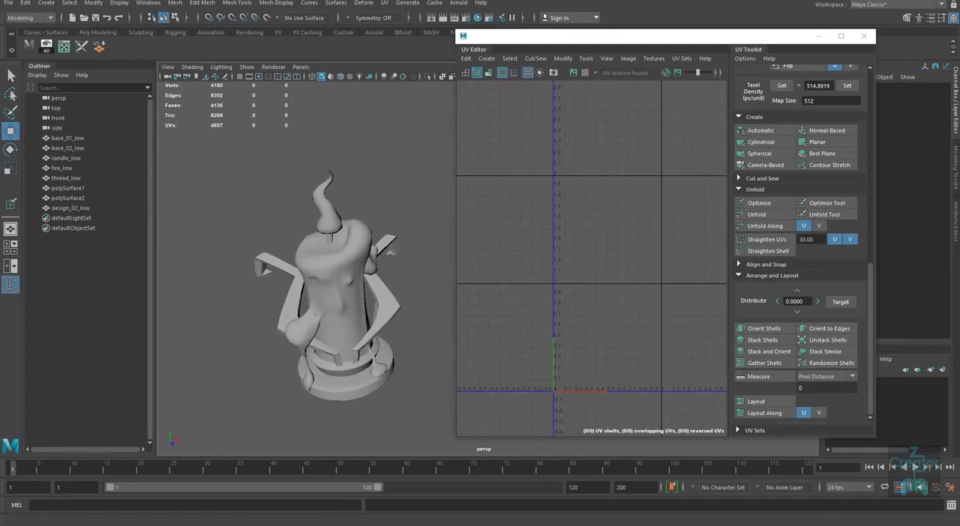
# Step: View the candle from several angles and review the UV shells of all its parts
pyautogui.keyDown('alt'); pyautogui.moveTo(388, 409); pyautogui.dragTo(386, 392); pyautogui.keyUp('alt')
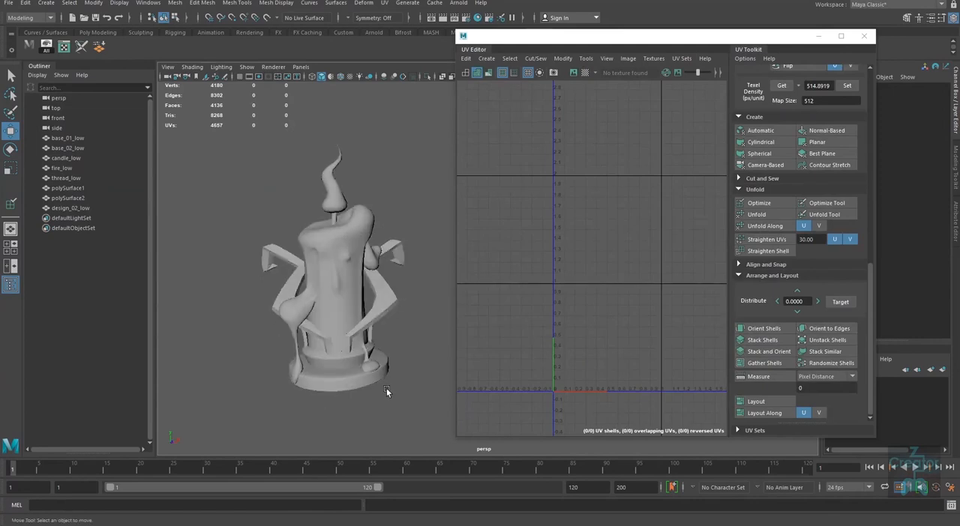
pyautogui.keyDown('alt'); pyautogui.moveTo(387, 392); pyautogui.dragTo(397, 402, button='middle'); pyautogui.keyUp('alt')
pyautogui.keyDown('alt'); pyautogui.moveTo(397, 402); pyautogui.dragTo(396, 397); pyautogui.keyUp('alt')
pyautogui.keyDown('alt'); pyautogui.moveTo(396, 396); pyautogui.dragTo(379, 411, button='middle'); pyautogui.keyUp('alt')
pyautogui.keyDown('alt'); pyautogui.moveTo(378, 411); pyautogui.dragTo(377, 405, button='right'); pyautogui.keyUp('alt')
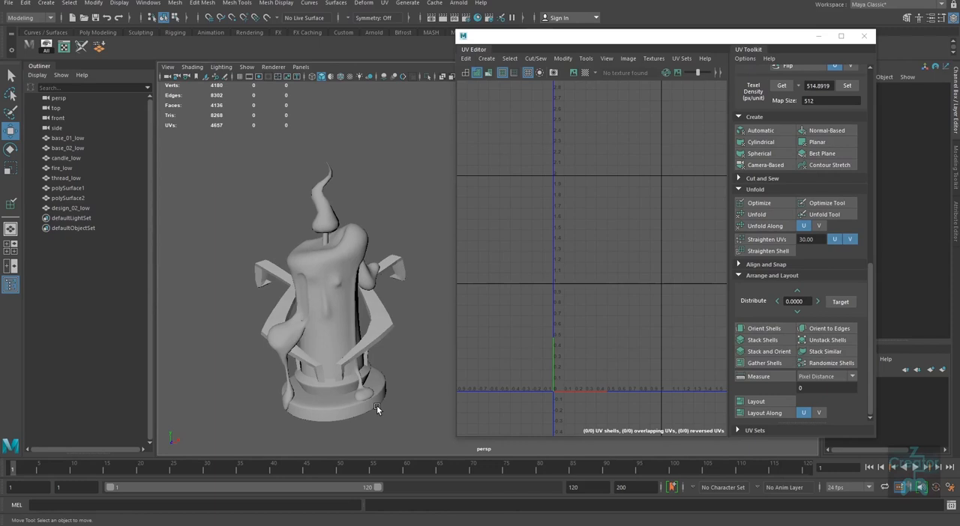
pyautogui.moveTo(413, 448); pyautogui.dragTo(260, 279)
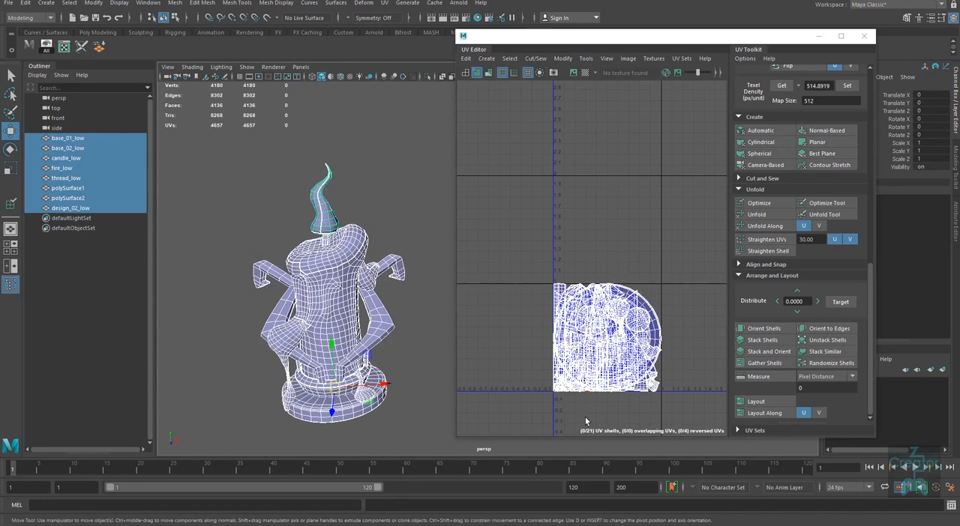
pyautogui.click(409, 405)
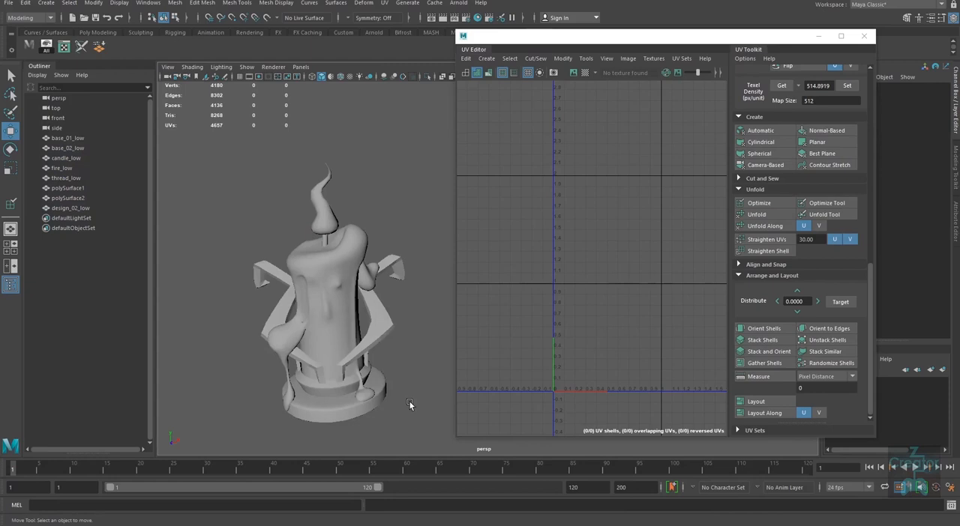
# Step: Examine the UV shells of the two side arms and those of the candle body
pyautogui.click(382, 331)
pyautogui.keyDown('shift'); pyautogui.click(272, 316); pyautogui.keyUp('shift')
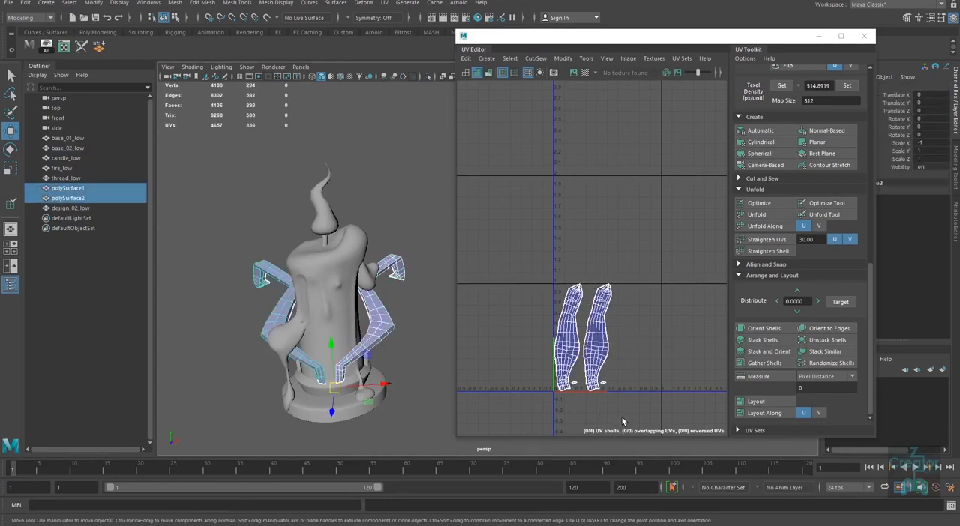
pyautogui.click(334, 271)
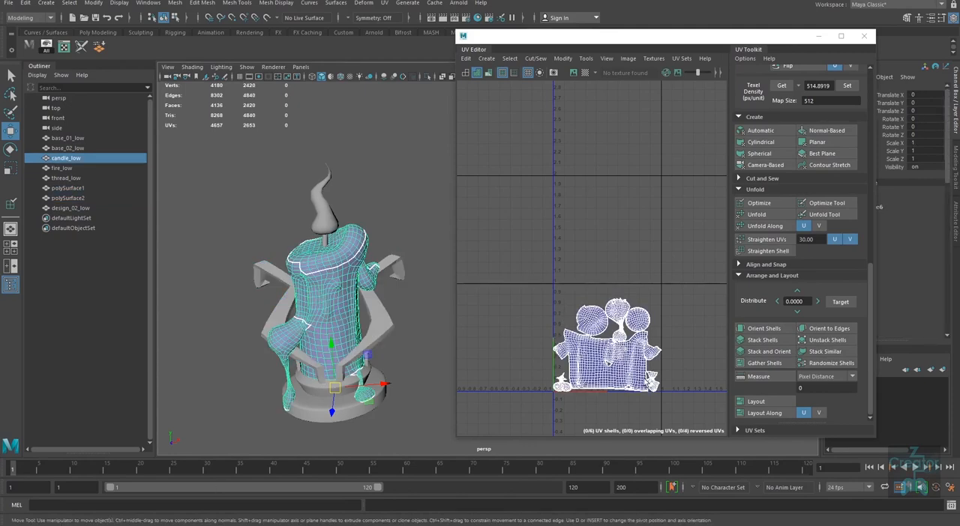
pyautogui.keyDown('alt'); pyautogui.moveTo(622, 350); pyautogui.dragTo(637, 367, button='right'); pyautogui.keyUp('alt')
pyautogui.keyDown('alt'); pyautogui.moveTo(637, 373); pyautogui.dragTo(632, 328, button='middle'); pyautogui.keyUp('alt')
pyautogui.keyDown('alt'); pyautogui.moveTo(632, 328); pyautogui.dragTo(612, 338, button='right'); pyautogui.keyUp('alt')
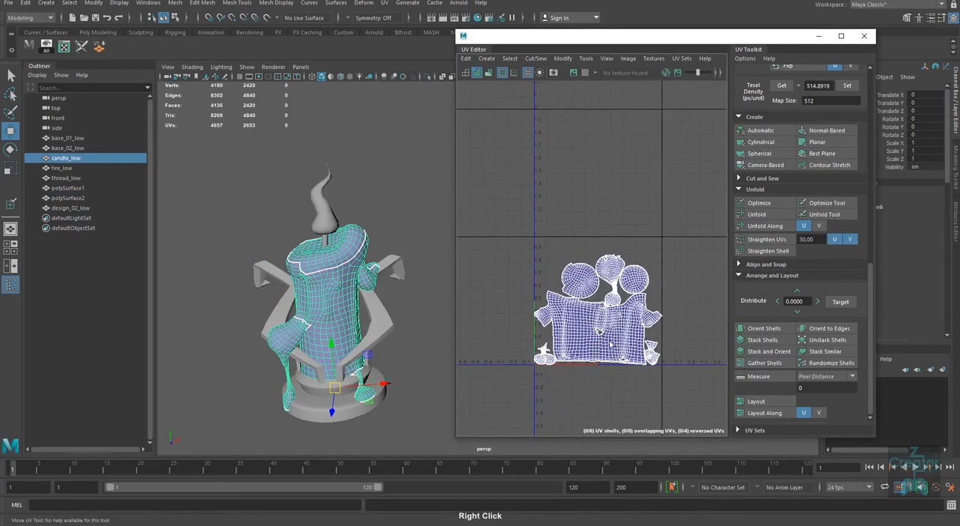
pyautogui.keyDown('alt'); pyautogui.moveTo(612, 339); pyautogui.dragTo(609, 347, button='middle'); pyautogui.keyUp('alt')
pyautogui.keyDown('alt'); pyautogui.moveTo(609, 344); pyautogui.dragTo(606, 348, button='right'); pyautogui.keyUp('alt')
# Step: Select all the candle parts together so their combined UVs show in the UV Editor
pyautogui.moveTo(433, 159); pyautogui.dragTo(183, 452)
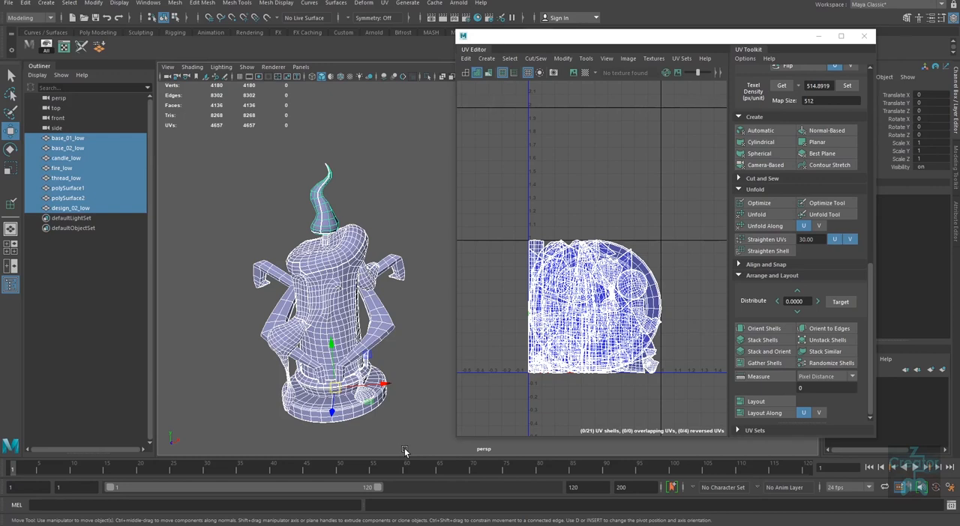
pyautogui.click(572, 397)
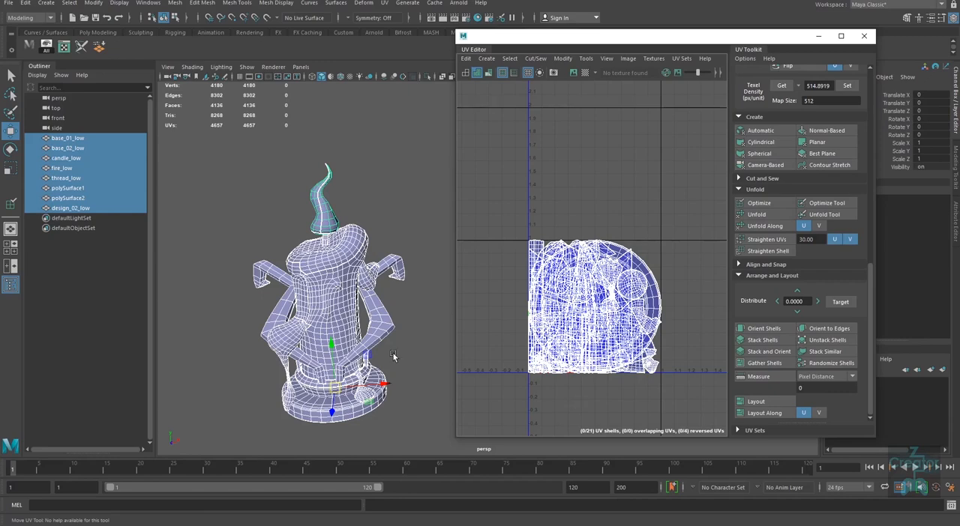
pyautogui.keyDown('alt'); pyautogui.moveTo(393, 353); pyautogui.dragTo(342, 301); pyautogui.keyUp('alt')
pyautogui.keyDown('alt'); pyautogui.moveTo(342, 302); pyautogui.dragTo(331, 300, button='middle'); pyautogui.keyUp('alt')
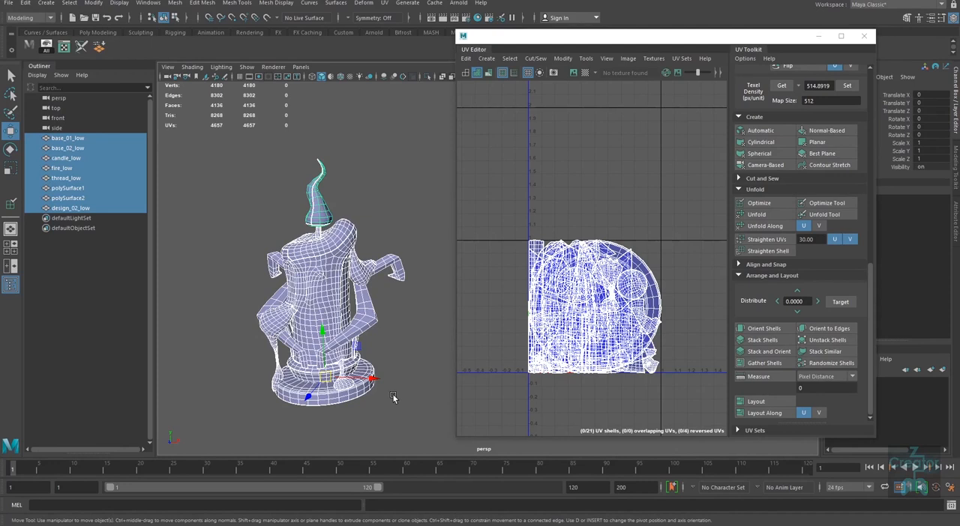
# Step: Select only the candle body and examine its UV shells against the model from different angles
pyautogui.click(405, 349)
pyautogui.click(314, 281)
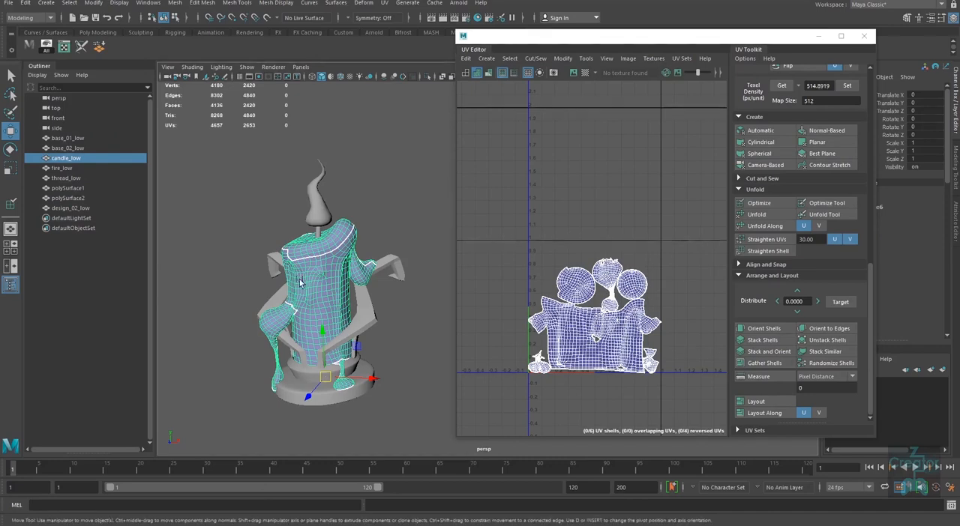
pyautogui.keyDown('alt'); pyautogui.moveTo(321, 313); pyautogui.dragTo(299, 295); pyautogui.keyUp('alt')
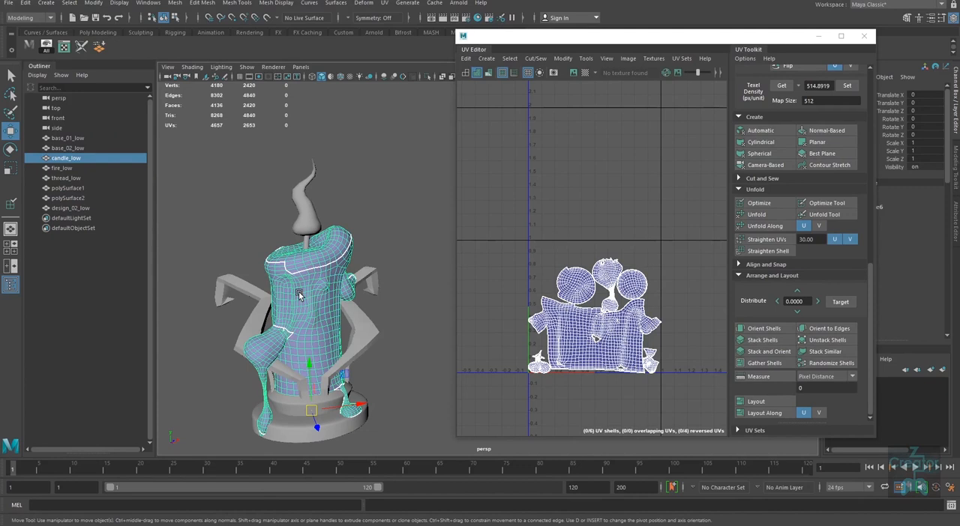
pyautogui.keyDown('alt'); pyautogui.moveTo(377, 365); pyautogui.dragTo(379, 371, button='middle'); pyautogui.keyUp('alt')
pyautogui.keyDown('alt'); pyautogui.moveTo(379, 371); pyautogui.dragTo(378, 364, button='right'); pyautogui.keyUp('alt')
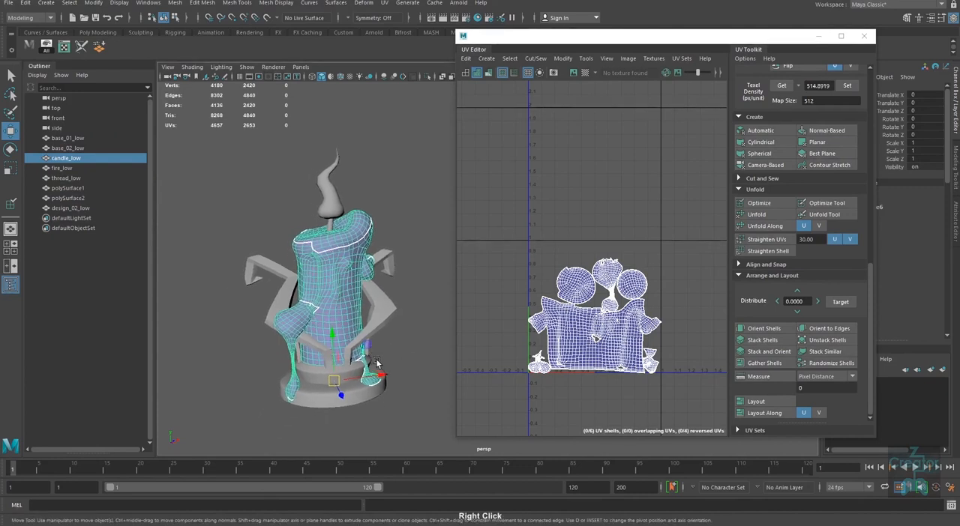
pyautogui.keyDown('alt'); pyautogui.moveTo(377, 363); pyautogui.dragTo(372, 365); pyautogui.keyUp('alt')
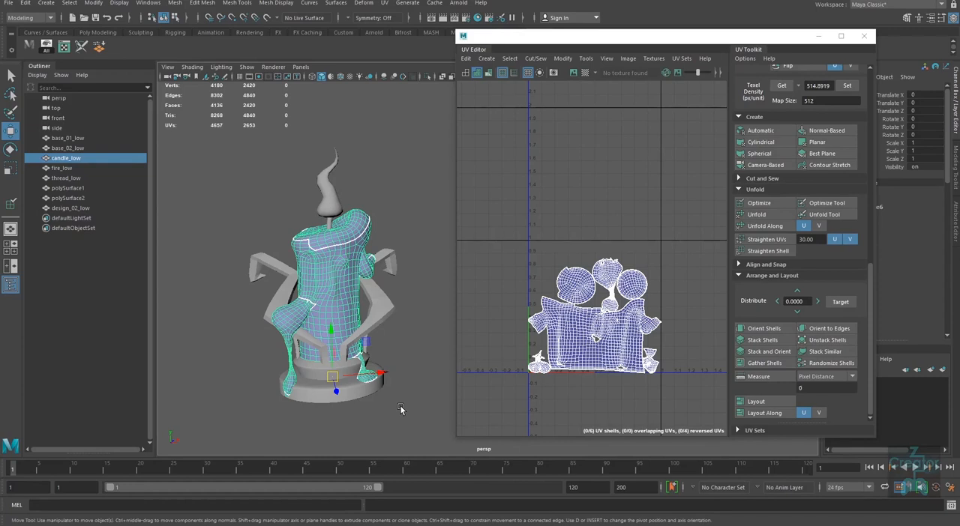
# Step: Select the flame on its own and view its UV shells in the UV Editor
pyautogui.keyDown('alt'); pyautogui.moveTo(533, 346); pyautogui.dragTo(514, 348, button='right'); pyautogui.keyUp('alt')
pyautogui.keyDown('alt'); pyautogui.moveTo(514, 349); pyautogui.dragTo(491, 366, button='middle'); pyautogui.keyUp('alt')
pyautogui.moveTo(344, 149); pyautogui.dragTo(317, 172)
pyautogui.keyDown('alt'); pyautogui.moveTo(619, 318); pyautogui.dragTo(600, 323, button='middle'); pyautogui.keyUp('alt')
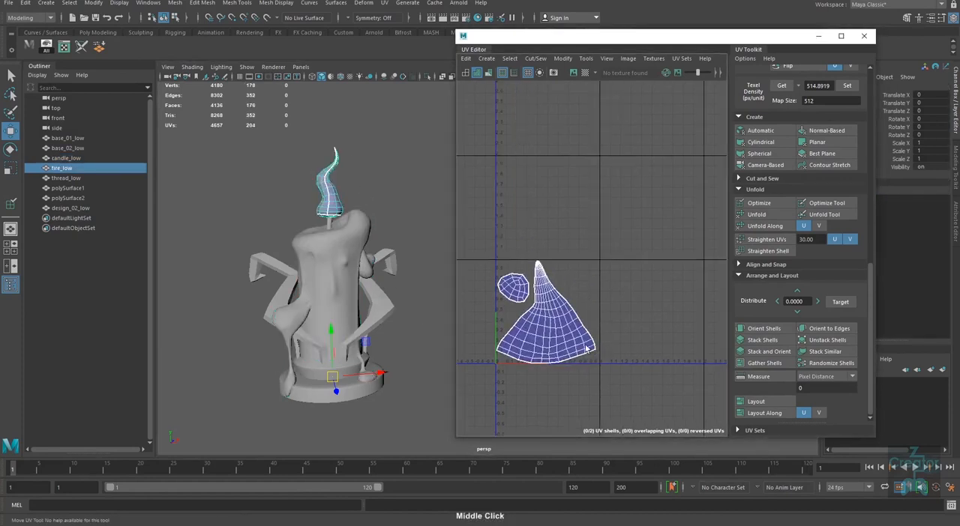
pyautogui.keyDown('alt'); pyautogui.moveTo(599, 322); pyautogui.dragTo(522, 335, button='right'); pyautogui.keyUp('alt')
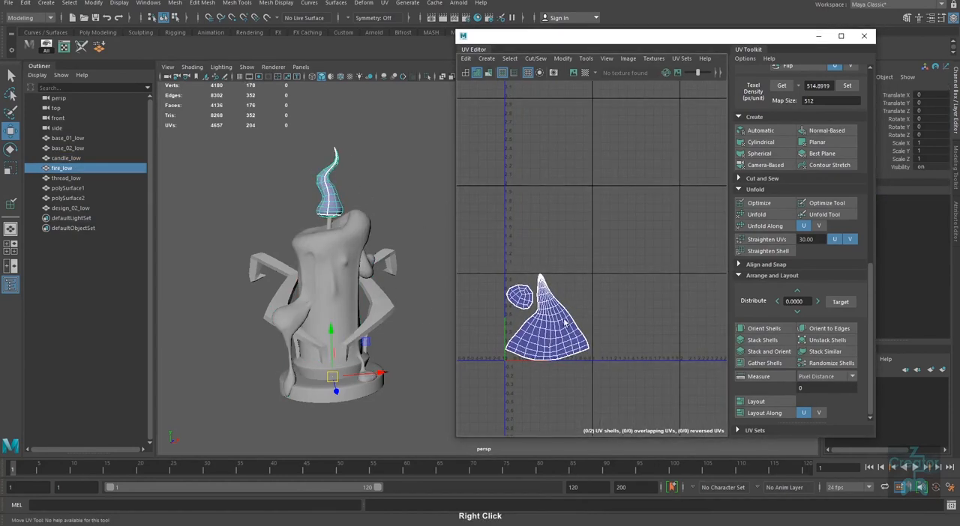
# Step: Select the candle body and mark all of its UVs in UV component mode
pyautogui.keyDown('shift'); pyautogui.click(325, 291); pyautogui.keyUp('shift')
pyautogui.click(336, 287)
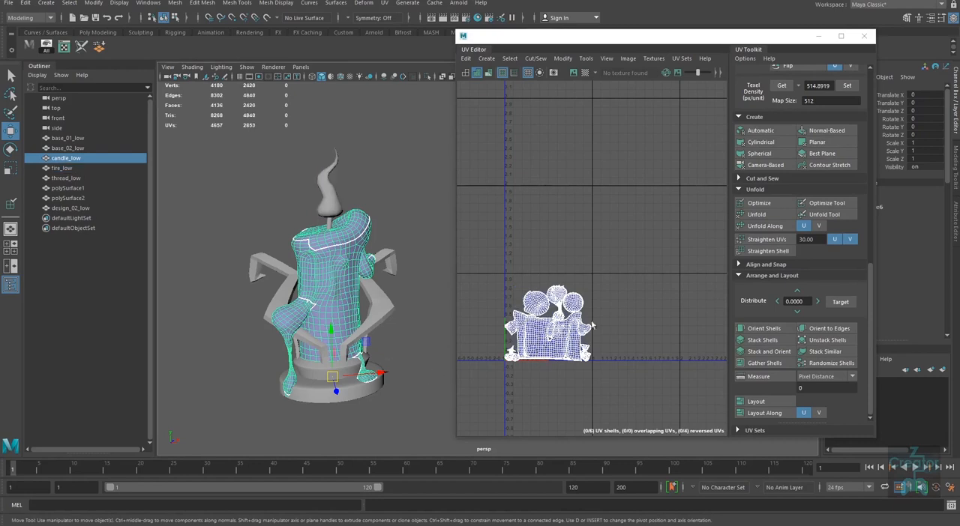
pyautogui.moveTo(582, 272); pyautogui.dragTo(623, 272, button='right')
pyautogui.moveTo(624, 271); pyautogui.dragTo(450, 406)
pyautogui.press('Right')
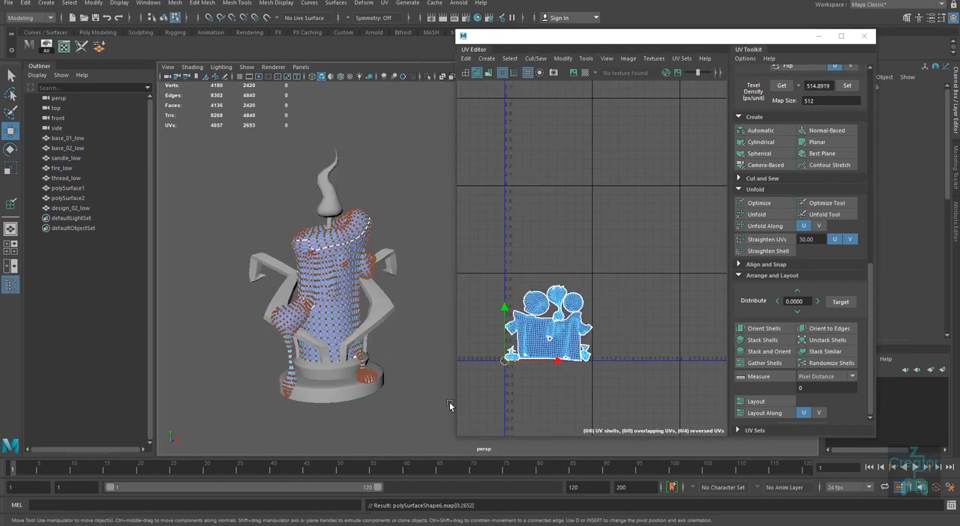
pyautogui.hotkey('ctrl', 'z')
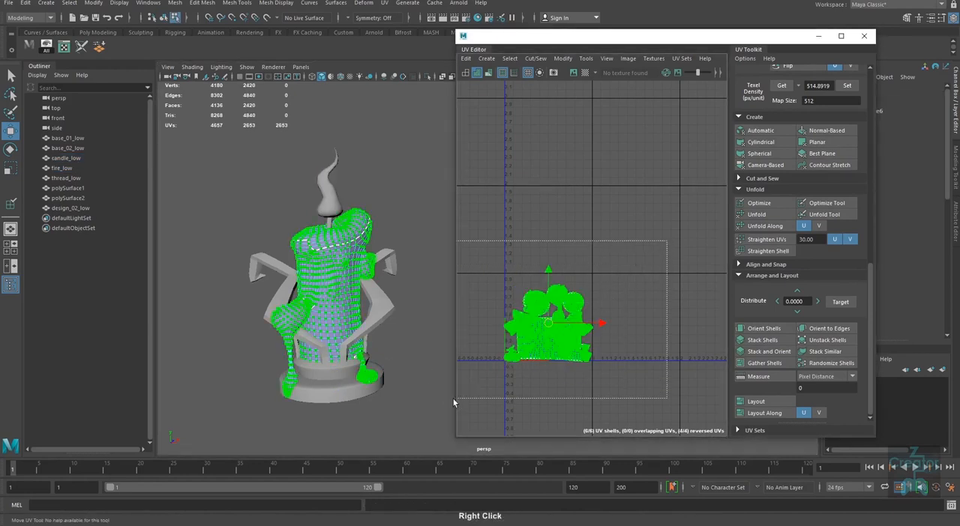
# Step: Set the UV move distance to 1.0 and shift all the candle body's UVs one tile in positive U
pyautogui.moveTo(868, 280); pyautogui.dragTo(872, 75)
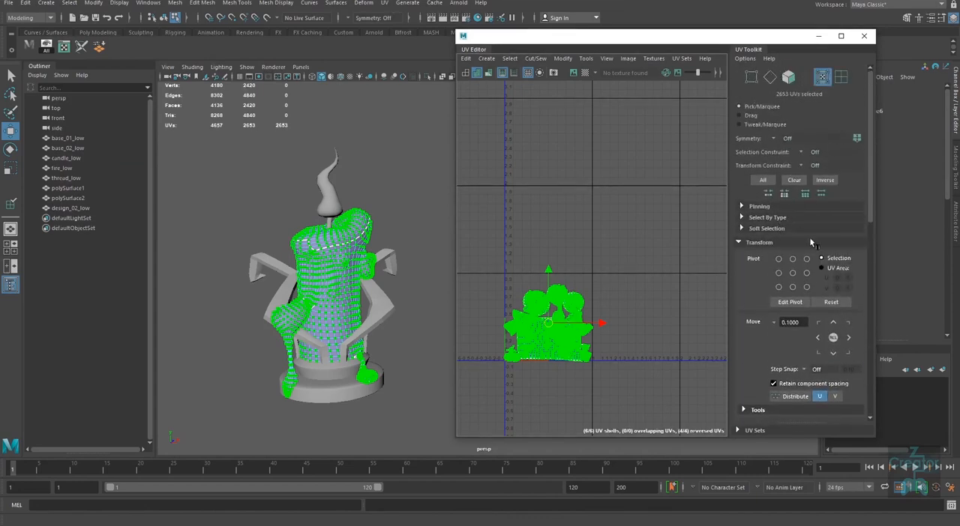
pyautogui.doubleClick(799, 323)
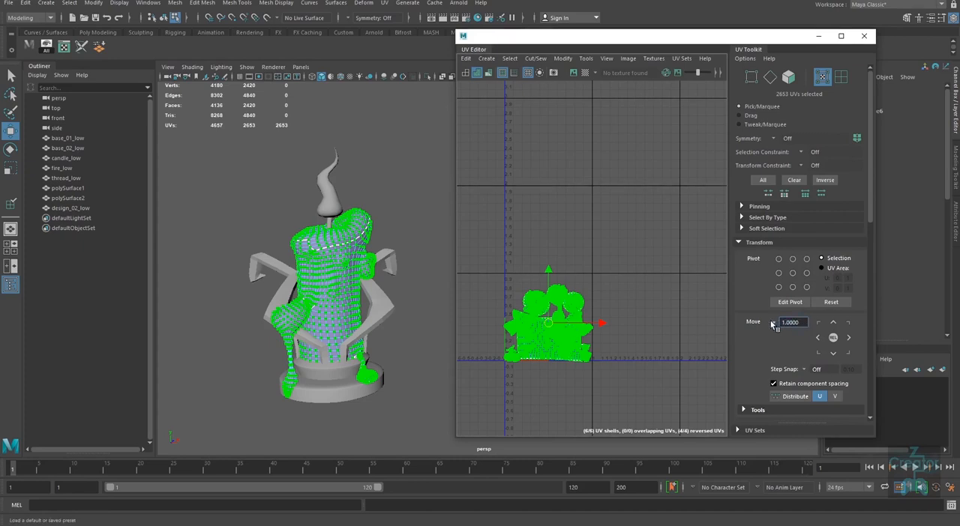
pyautogui.moveTo(640, 251); pyautogui.dragTo(450, 415)
pyautogui.click(443, 419)
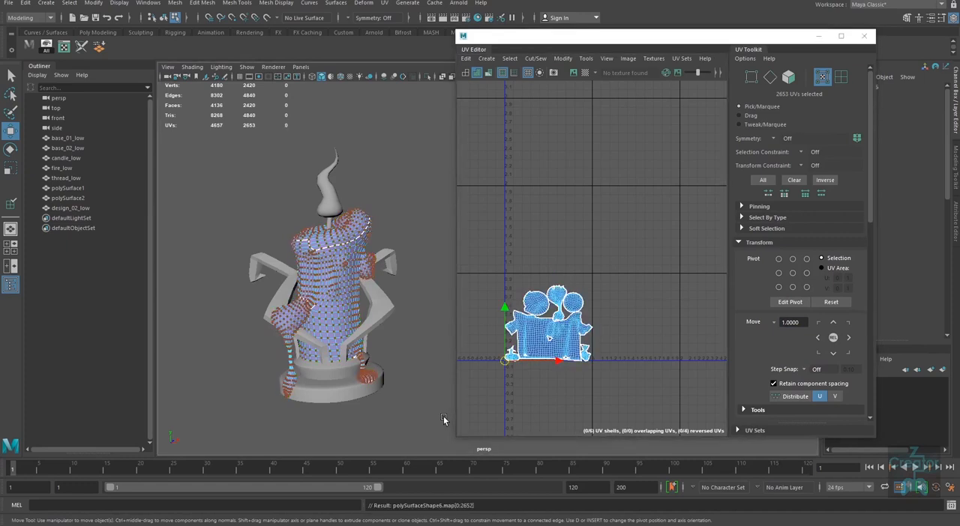
pyautogui.moveTo(638, 252); pyautogui.dragTo(478, 408)
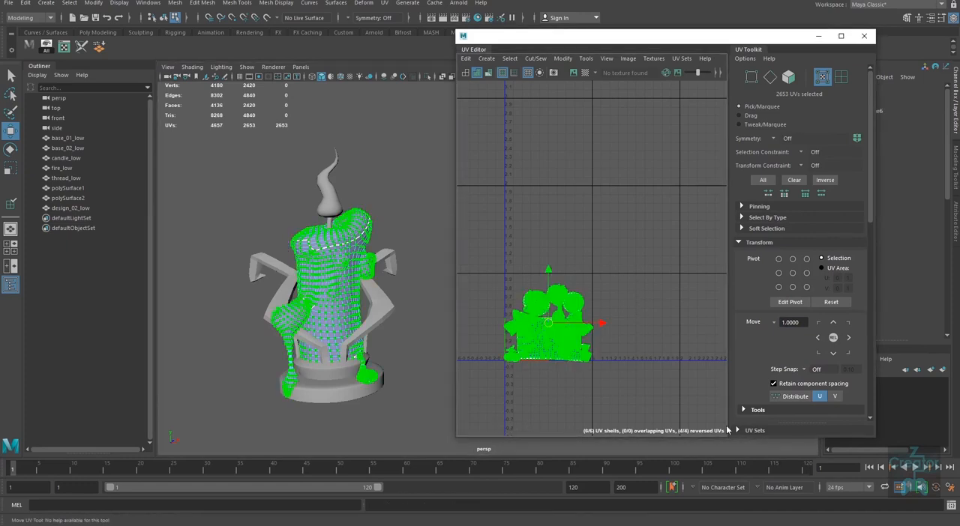
pyautogui.press('g')
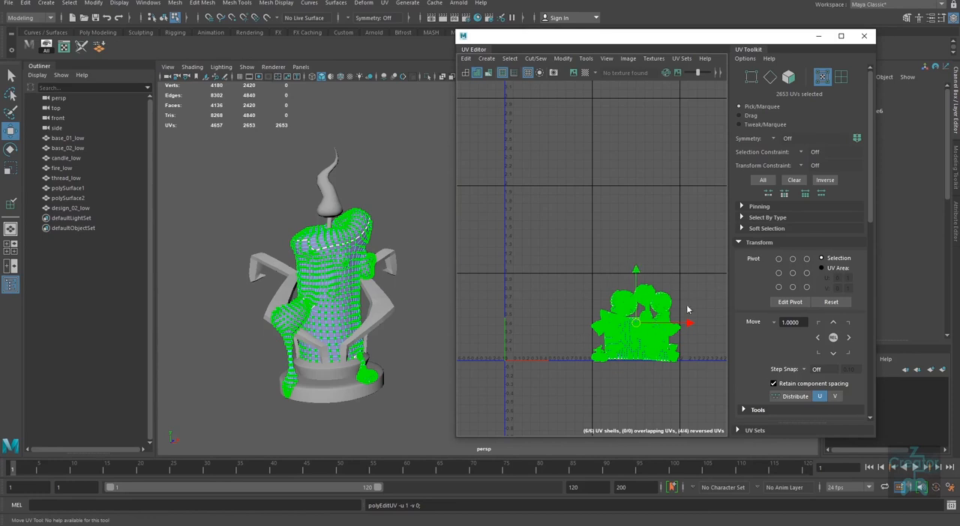
# Step: Return to object mode and select the candle body together with the flame to compare their UV placement
pyautogui.moveTo(313, 273); pyautogui.dragTo(389, 193, button='right')
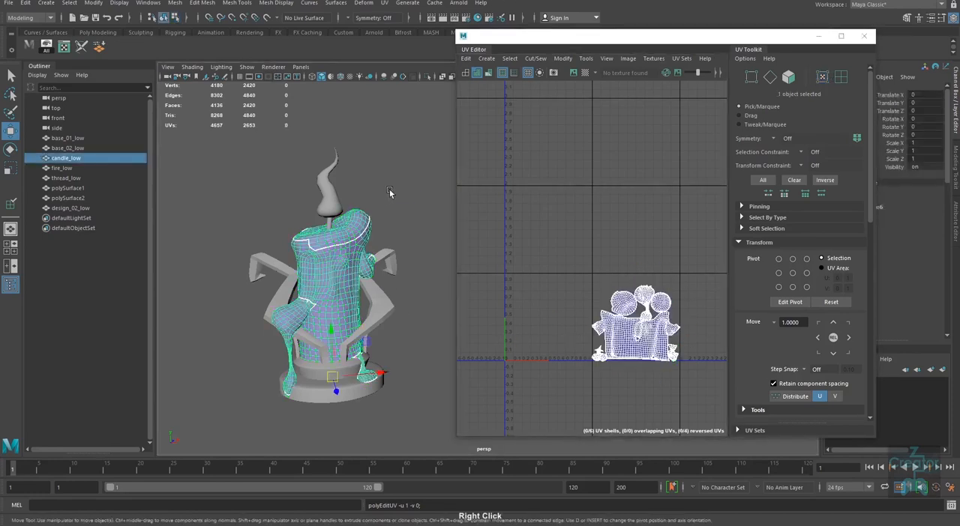
pyautogui.click(388, 193)
pyautogui.click(331, 195)
pyautogui.keyDown('shift'); pyautogui.click(344, 229); pyautogui.keyUp('shift')
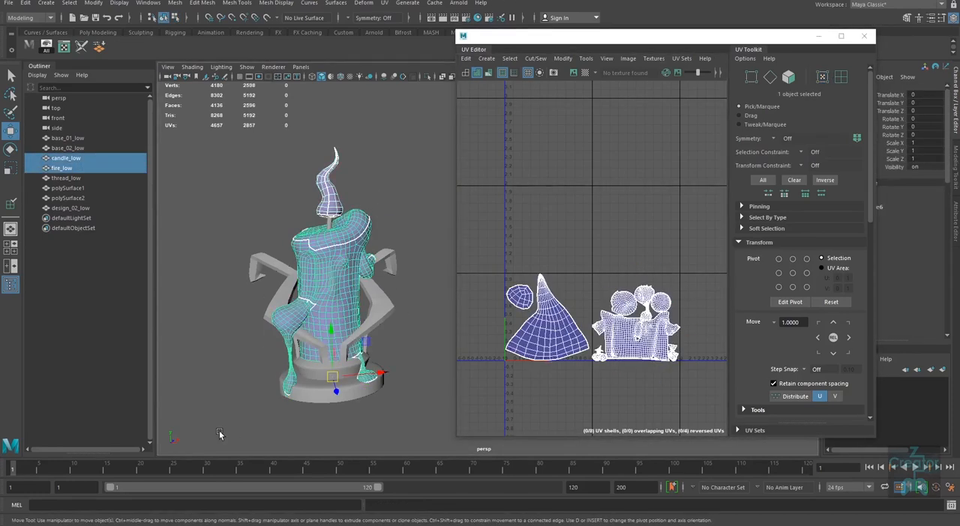
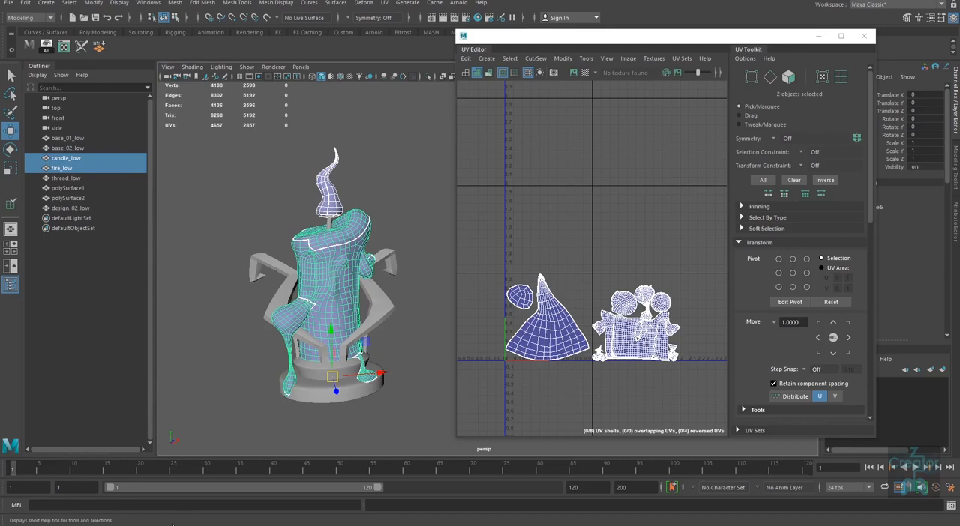
# Step: Reselect the flame, add the candle body to the selection, and compare their UV placement
pyautogui.click(441, 174)
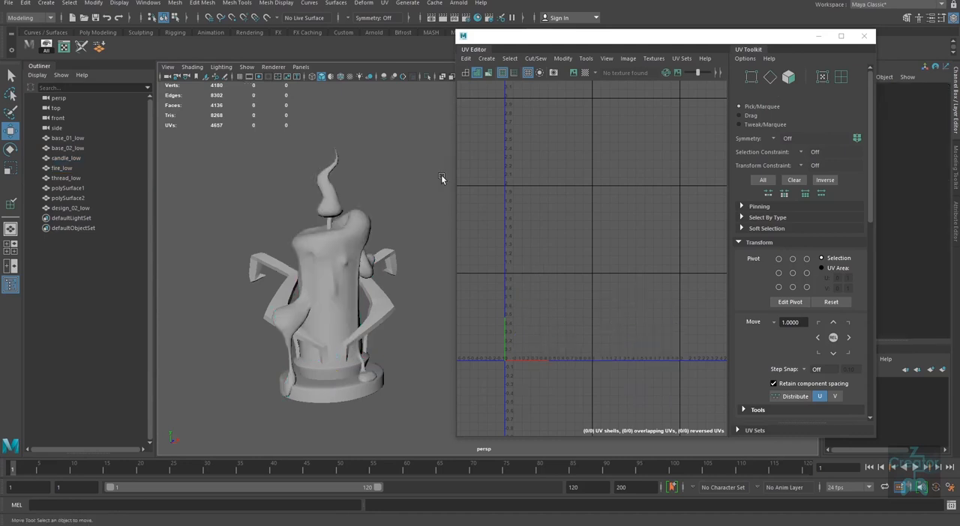
pyautogui.moveTo(346, 134); pyautogui.dragTo(322, 176)
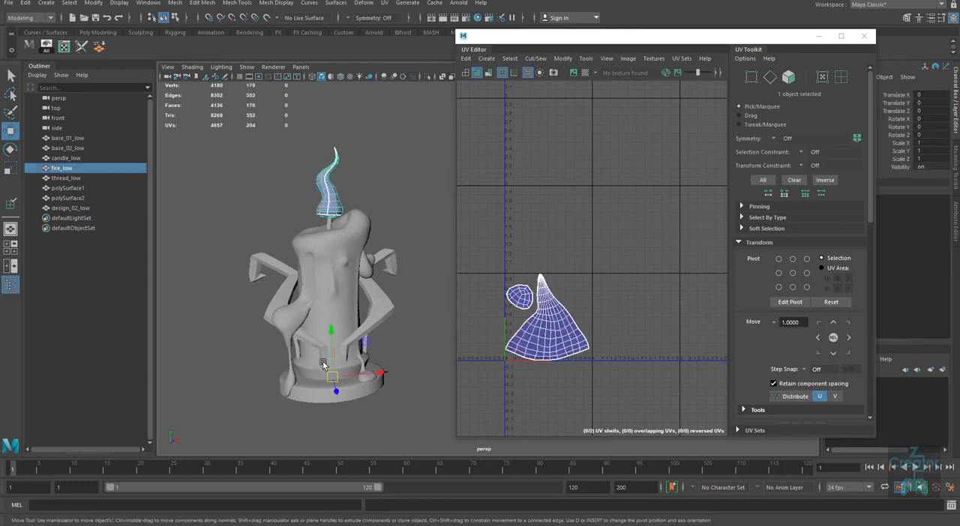
pyautogui.keyDown('shift'); pyautogui.click(345, 253); pyautogui.keyUp('shift')
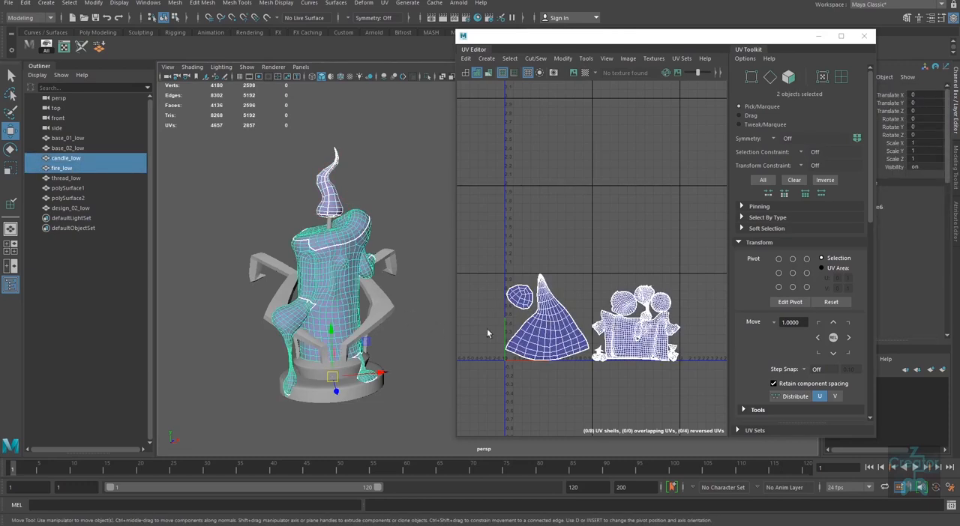
# Step: Select both curved side arms and shift all their UVs two tiles in positive U, at a move distance of 1.0
pyautogui.click(381, 321)
pyautogui.keyDown('shift'); pyautogui.click(274, 296); pyautogui.keyUp('shift')
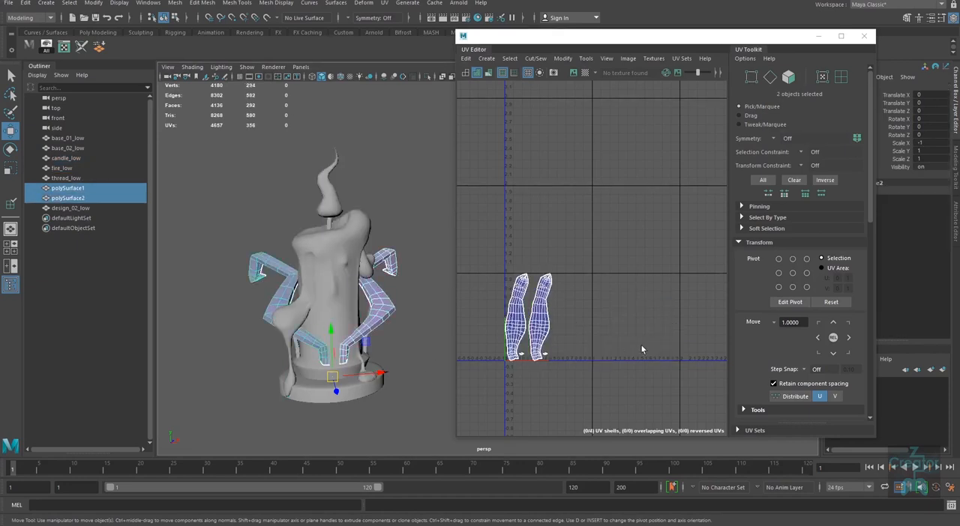
pyautogui.keyDown('alt'); pyautogui.moveTo(640, 345); pyautogui.dragTo(614, 264, button='right'); pyautogui.keyUp('alt')
pyautogui.moveTo(614, 265); pyautogui.dragTo(510, 373)
pyautogui.keyDown('alt'); pyautogui.moveTo(662, 392); pyautogui.dragTo(507, 380, button='right'); pyautogui.keyUp('alt')
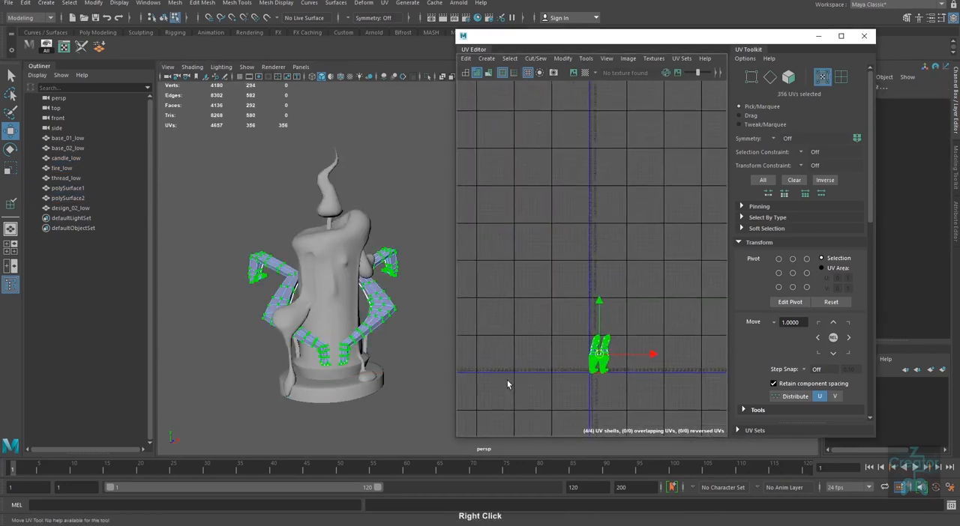
pyautogui.press('g')
pyautogui.press('g')
pyautogui.moveTo(360, 300); pyautogui.dragTo(414, 254, button='right')
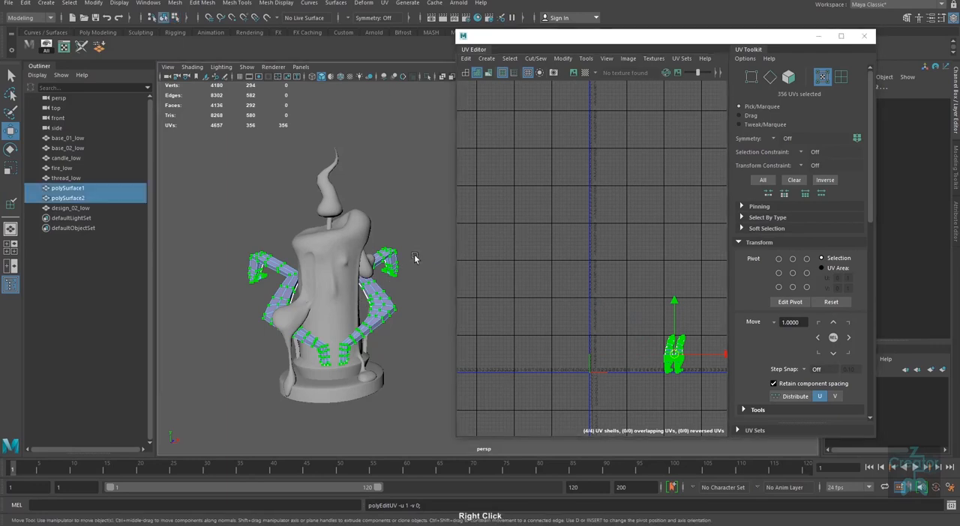
# Step: Select the flame, candle body and both side arms together and examine how their UV shells are spread over neighbouring tiles
pyautogui.click(387, 306)
pyautogui.keyDown('shift'); pyautogui.click(339, 268); pyautogui.keyUp('shift')
pyautogui.keyDown('shift'); pyautogui.click(326, 198); pyautogui.keyUp('shift')
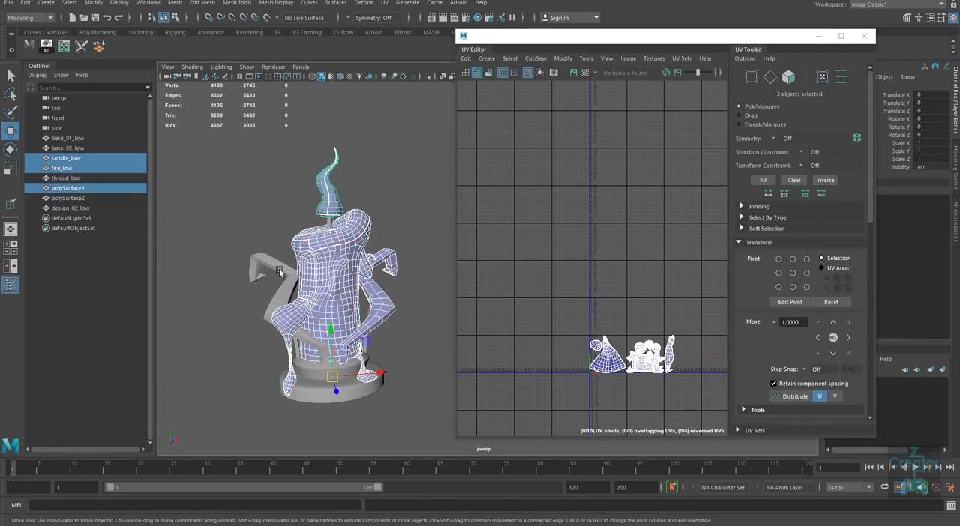
pyautogui.keyDown('shift'); pyautogui.click(278, 270); pyautogui.keyUp('shift')
pyautogui.keyDown('alt'); pyautogui.moveTo(663, 384); pyautogui.dragTo(593, 347, button='middle'); pyautogui.keyUp('alt')
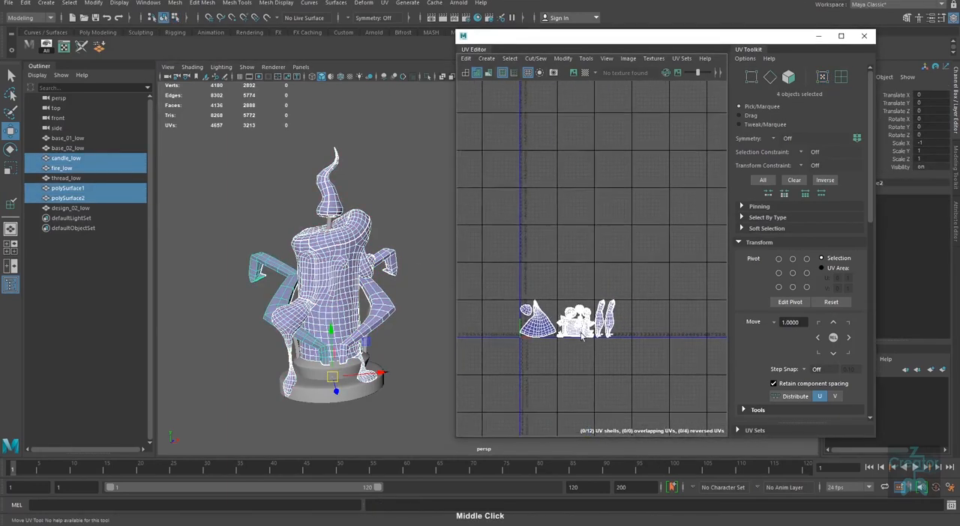
pyautogui.keyDown('alt'); pyautogui.moveTo(535, 296); pyautogui.dragTo(564, 364, button='right'); pyautogui.keyUp('alt')
pyautogui.keyDown('alt'); pyautogui.moveTo(640, 332); pyautogui.dragTo(631, 321, button='middle'); pyautogui.keyUp('alt')
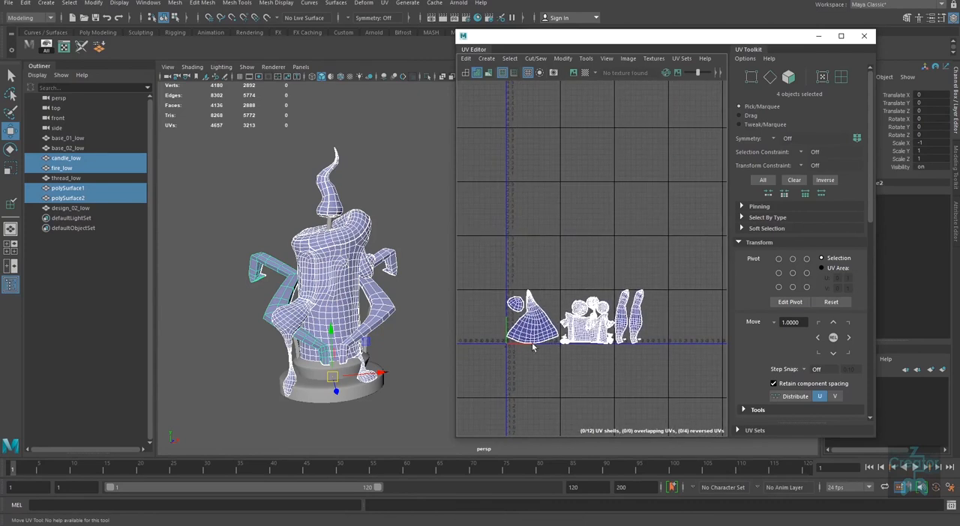
pyautogui.keyDown('alt'); pyautogui.moveTo(507, 292); pyautogui.dragTo(538, 289, button='right'); pyautogui.keyUp('alt')
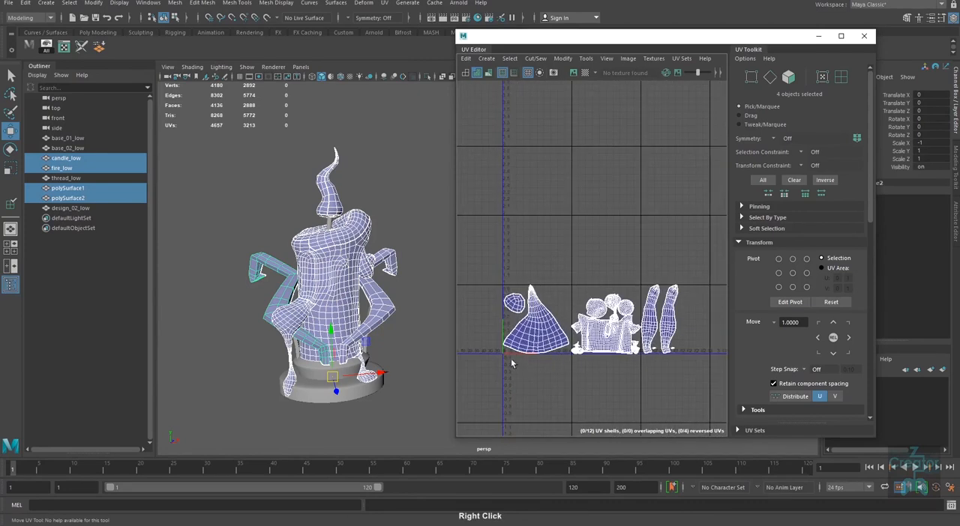
pyautogui.keyDown('alt'); pyautogui.moveTo(572, 309); pyautogui.dragTo(577, 285, button='middle'); pyautogui.keyUp('alt')
pyautogui.keyDown('alt'); pyautogui.moveTo(500, 320); pyautogui.dragTo(509, 319, button='right'); pyautogui.keyUp('alt')
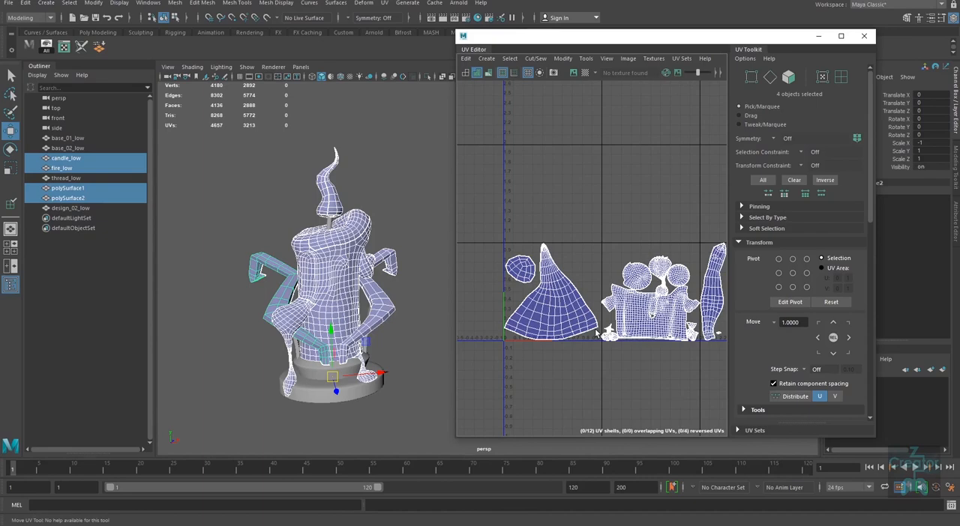
pyautogui.keyDown('alt'); pyautogui.moveTo(594, 328); pyautogui.dragTo(543, 306, button='middle'); pyautogui.keyUp('alt')
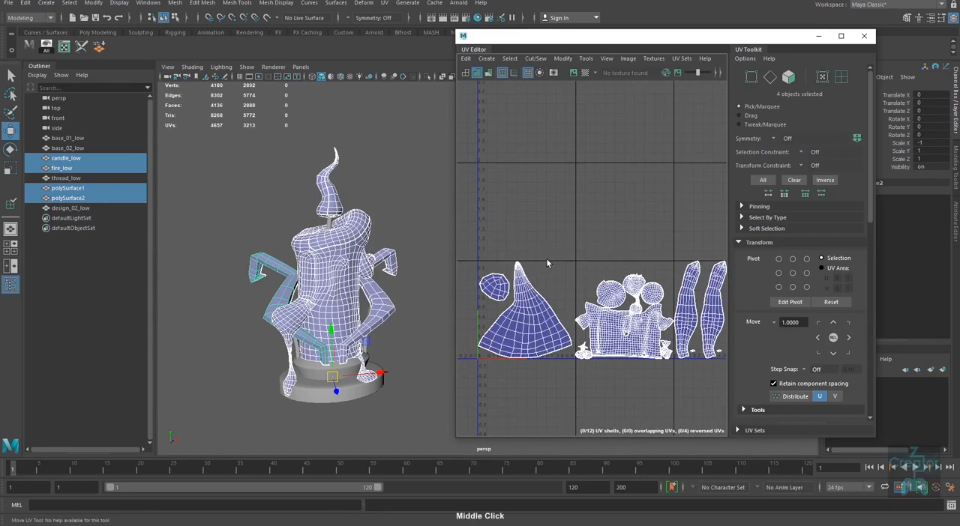
pyautogui.keyDown('alt'); pyautogui.moveTo(647, 290); pyautogui.dragTo(611, 265, button='middle'); pyautogui.keyUp('alt')
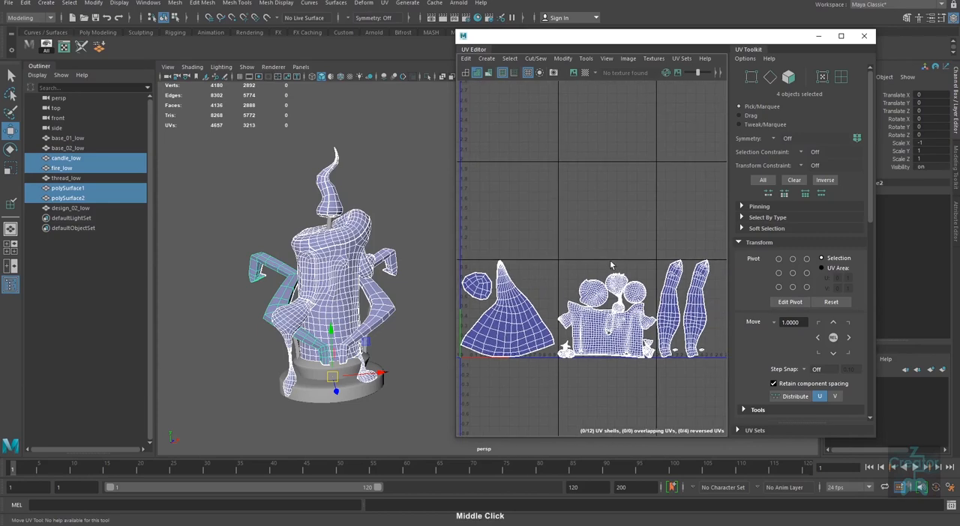
pyautogui.keyDown('alt'); pyautogui.moveTo(645, 294); pyautogui.dragTo(590, 306, button='middle'); pyautogui.keyUp('alt')
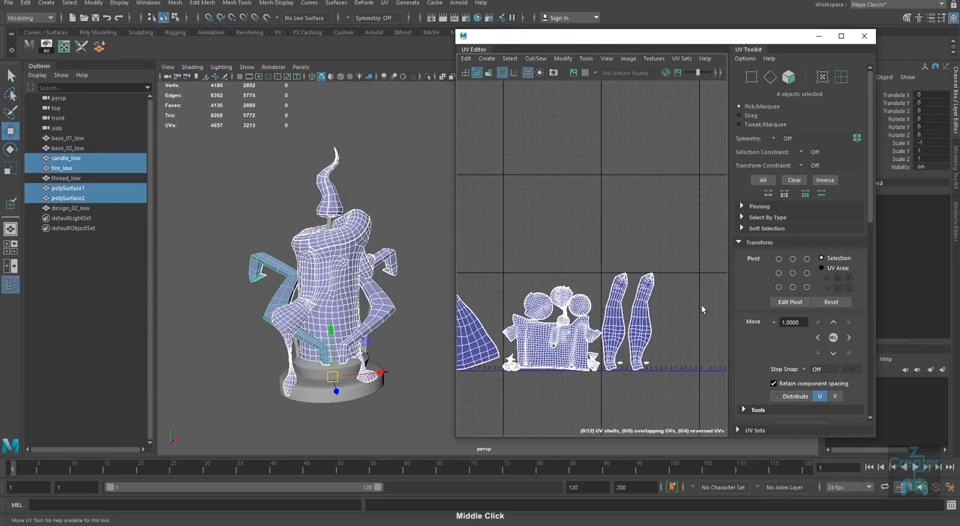
pyautogui.keyDown('alt'); pyautogui.moveTo(701, 305); pyautogui.dragTo(651, 308, button='right'); pyautogui.keyUp('alt')
pyautogui.keyDown('alt'); pyautogui.moveTo(650, 307); pyautogui.dragTo(552, 321, button='middle'); pyautogui.keyUp('alt')
pyautogui.keyDown('alt'); pyautogui.moveTo(689, 342); pyautogui.dragTo(577, 342, button='right'); pyautogui.keyUp('alt')
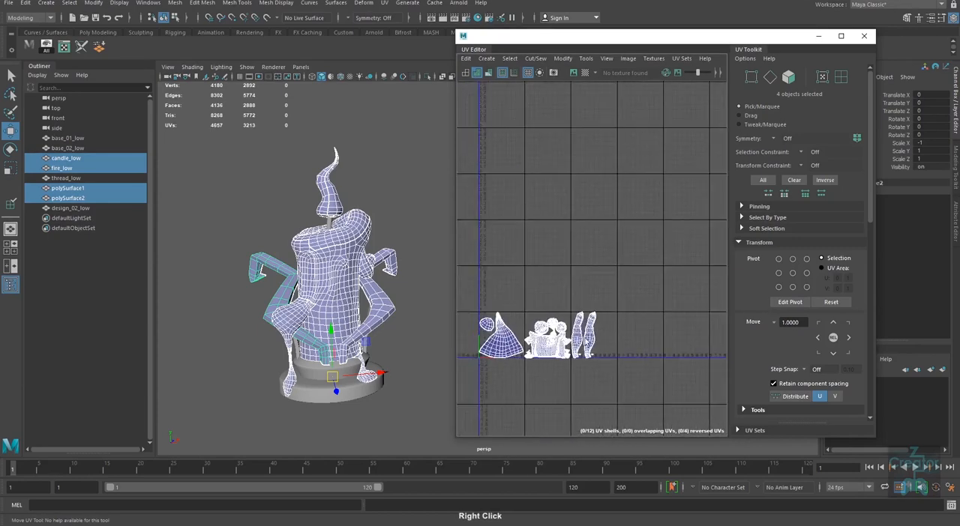
pyautogui.keyDown('alt'); pyautogui.moveTo(577, 342); pyautogui.dragTo(691, 350, button='middle'); pyautogui.keyUp('alt')
pyautogui.keyDown('alt'); pyautogui.moveTo(692, 350); pyautogui.dragTo(566, 357, button='right'); pyautogui.keyUp('alt')
pyautogui.keyDown('alt'); pyautogui.moveTo(563, 358); pyautogui.dragTo(538, 344, button='middle'); pyautogui.keyUp('alt')
# Step: Select only the two side arms and shift all their UVs back two tiles in negative U
pyautogui.keyDown('alt'); pyautogui.moveTo(379, 336); pyautogui.dragTo(374, 365, button='right'); pyautogui.keyUp('alt')
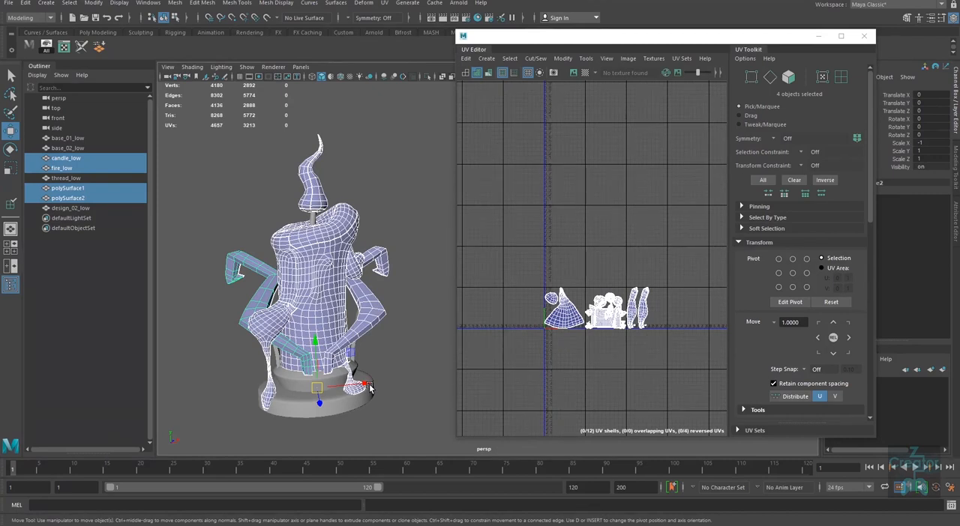
pyautogui.click(410, 345)
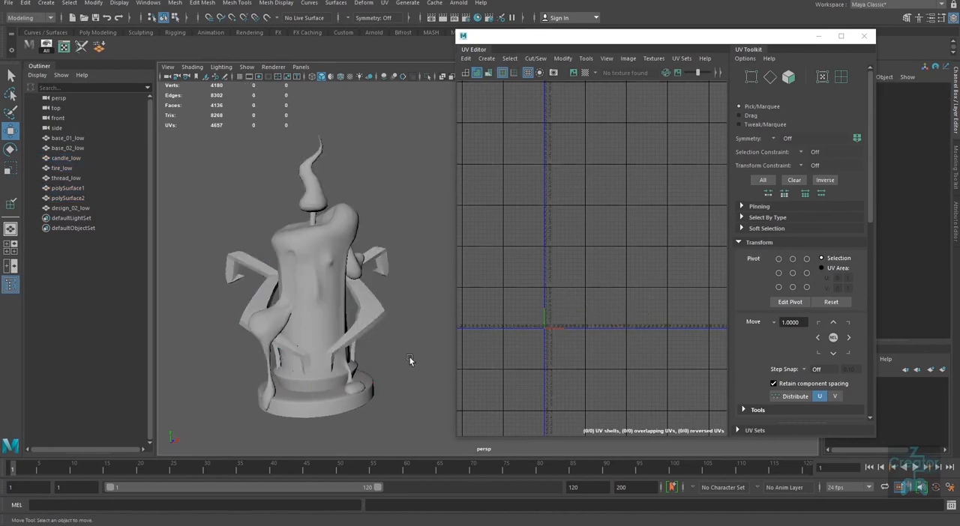
pyautogui.click(376, 327)
pyautogui.keyDown('shift'); pyautogui.click(264, 297); pyautogui.keyUp('shift')
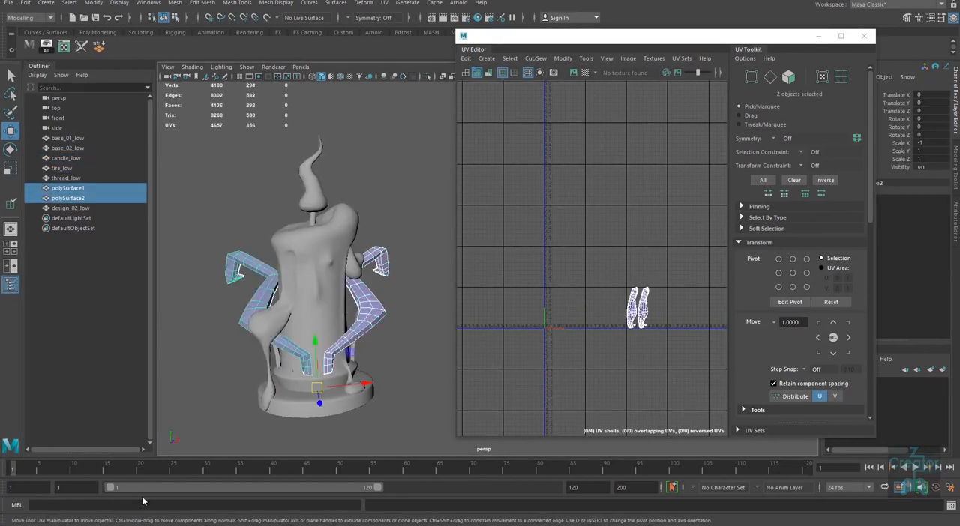
pyautogui.moveTo(596, 318); pyautogui.dragTo(653, 297, button='right')
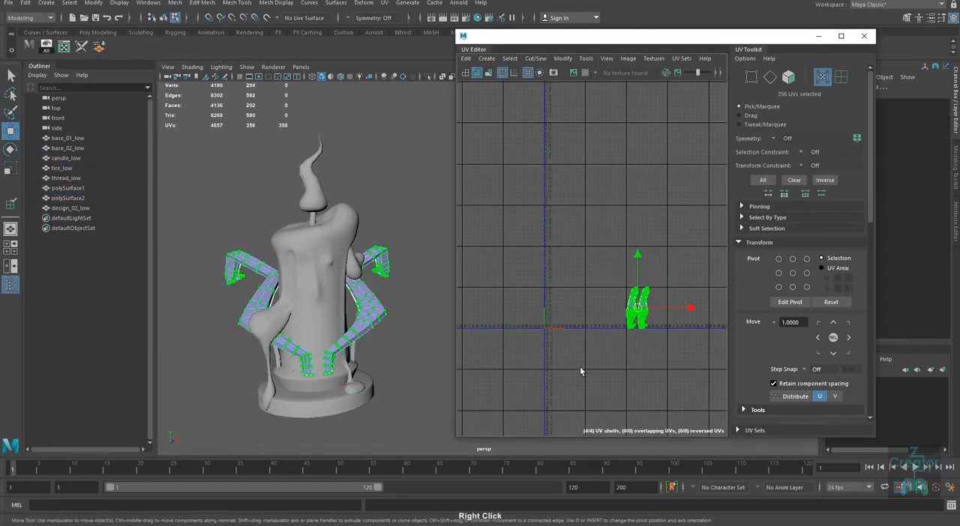
pyautogui.press('g')
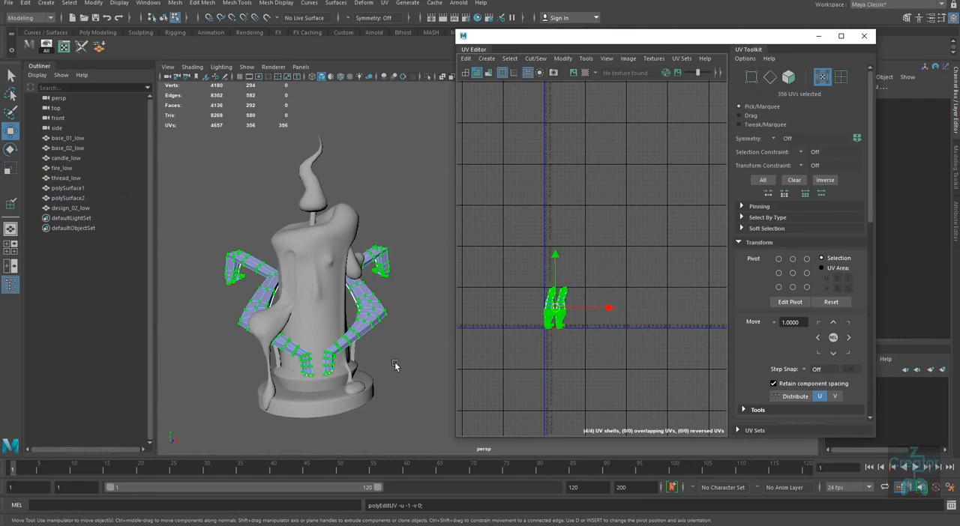
# Step: Shift all the candle body's UVs one tile in negative U, back into the first tile, and return to object mode
pyautogui.keyDown('alt'); pyautogui.moveTo(397, 366); pyautogui.dragTo(411, 363); pyautogui.keyUp('alt')
pyautogui.click(481, 352)
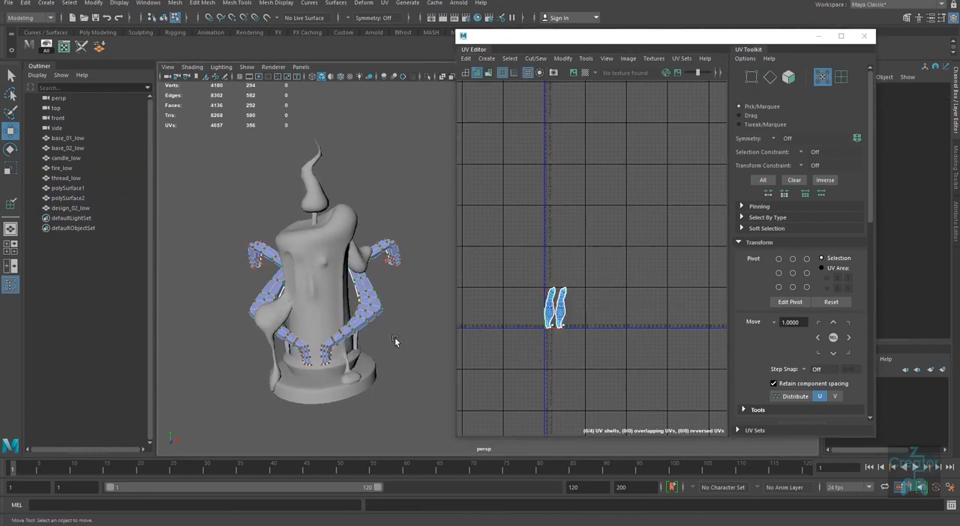
pyautogui.click(335, 290)
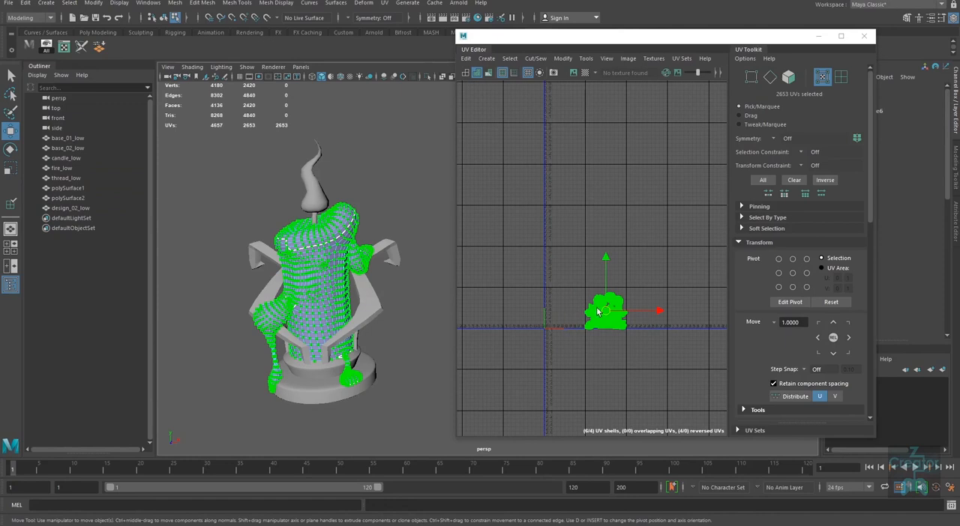
pyautogui.press('g')
pyautogui.moveTo(324, 267); pyautogui.dragTo(398, 206, button='right')
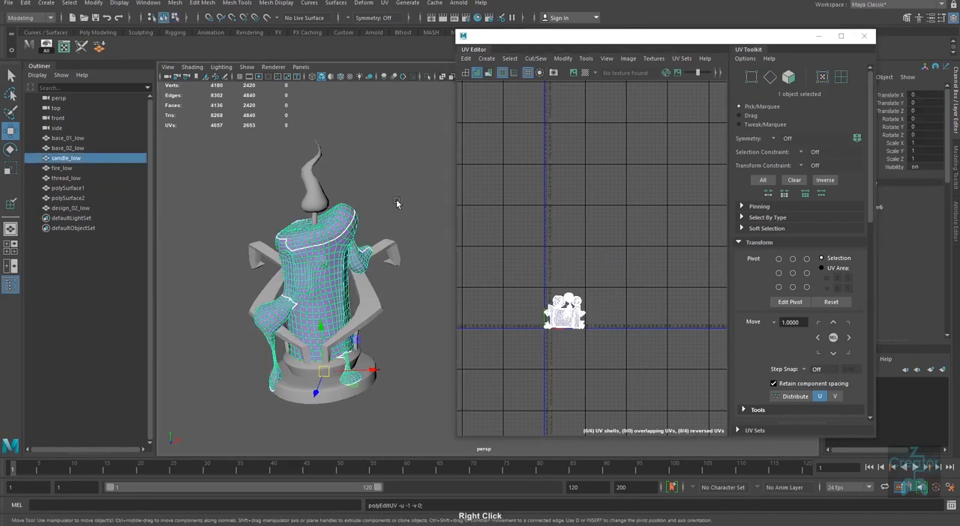
pyautogui.click(398, 205)
# Step: Select all of the flame's UVs, rescale them slightly with the Scale tool, and return to object mode
pyautogui.click(315, 193)
pyautogui.moveTo(539, 300); pyautogui.dragTo(601, 297, button='right')
pyautogui.moveTo(628, 261); pyautogui.dragTo(514, 360)
pyautogui.keyDown('alt'); pyautogui.moveTo(570, 275); pyautogui.dragTo(586, 349, button='right'); pyautogui.keyUp('alt')
pyautogui.press('r')
pyautogui.moveTo(572, 328)
pyautogui.mouseDown()
pyautogui.moveTo(592, 328)
pyautogui.moveTo(578, 314)
pyautogui.mouseUp()
pyautogui.press('w')
pyautogui.moveTo(303, 276); pyautogui.dragTo(379, 214, button='right')
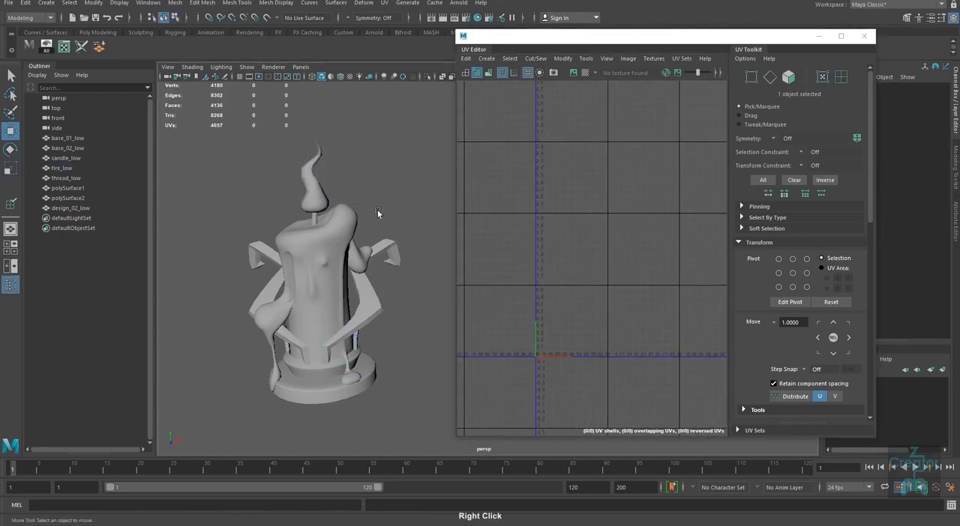
# Step: Select the candle body and apply the checker map to it to inspect the texture distribution
pyautogui.click(310, 259)
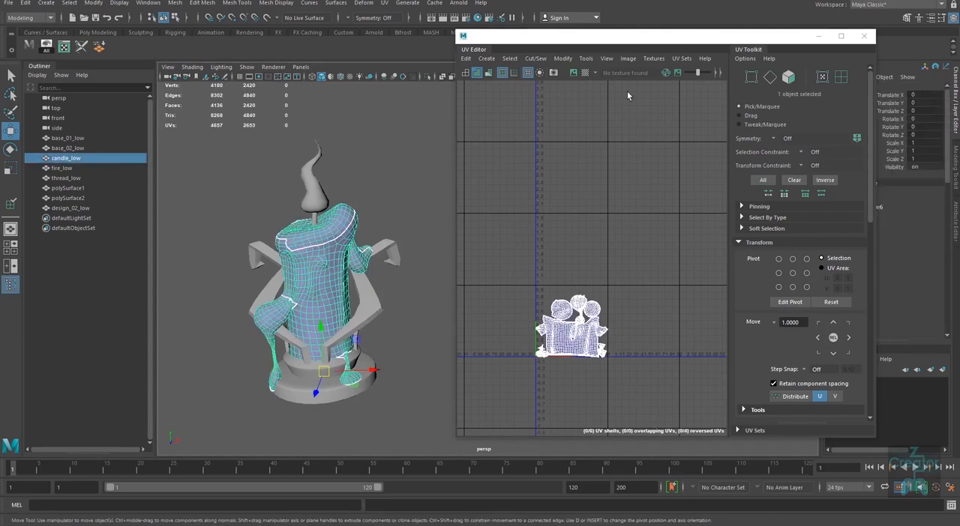
pyautogui.click(586, 73)
pyautogui.keyDown('alt'); pyautogui.moveTo(293, 306); pyautogui.dragTo(316, 280, button='middle'); pyautogui.keyUp('alt')
pyautogui.keyDown('alt'); pyautogui.moveTo(316, 279); pyautogui.dragTo(338, 318, button='right'); pyautogui.keyUp('alt')
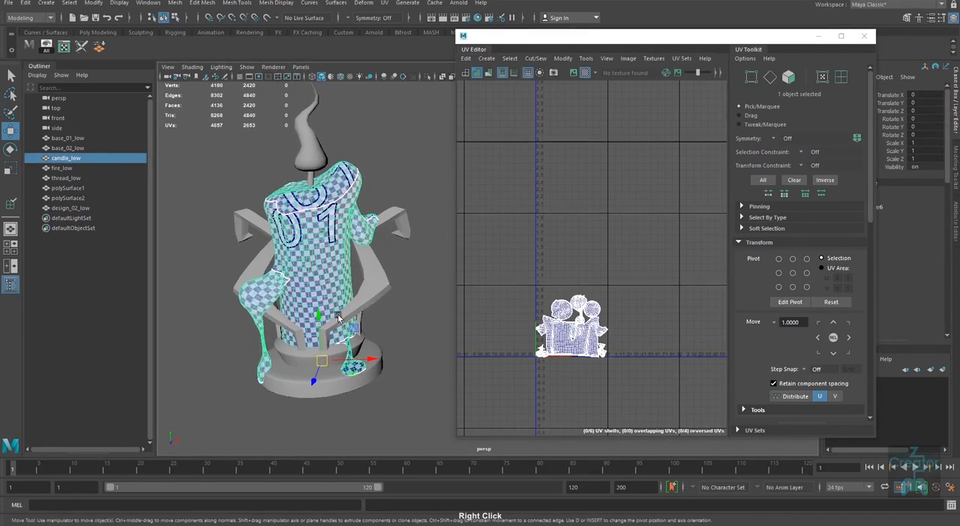
# Step: Select the candle body's large main UV shell and get its texel density at a map size of 512
pyautogui.scroll(3, 581, 366)
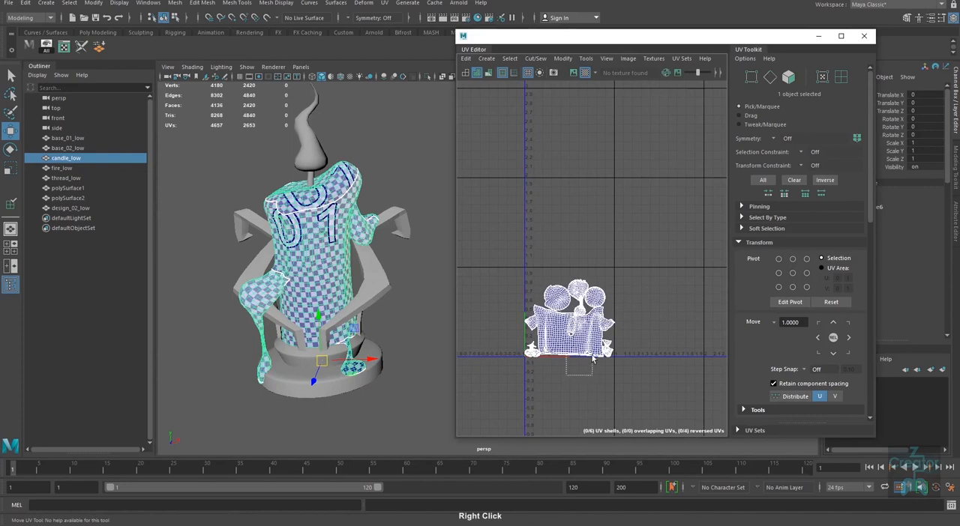
pyautogui.moveTo(557, 352); pyautogui.dragTo(589, 345, button='right')
pyautogui.moveTo(590, 343); pyautogui.dragTo(565, 384)
pyautogui.keyDown('ctrl'); pyautogui.moveTo(564, 386); pyautogui.dragTo(594, 405, button='right'); pyautogui.keyUp('ctrl')
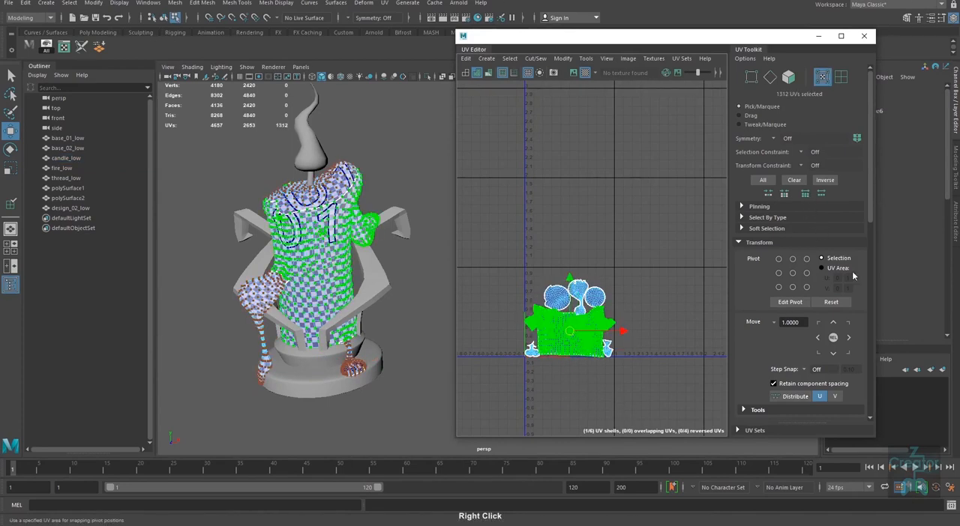
pyautogui.scroll(-5, 855, 277)
pyautogui.moveTo(863, 285); pyautogui.dragTo(861, 305)
pyautogui.click(783, 315)
# Step: Select all of the candle body's UVs and set their texel density to the picked value of 99.6476
pyautogui.rightClick(591, 375)
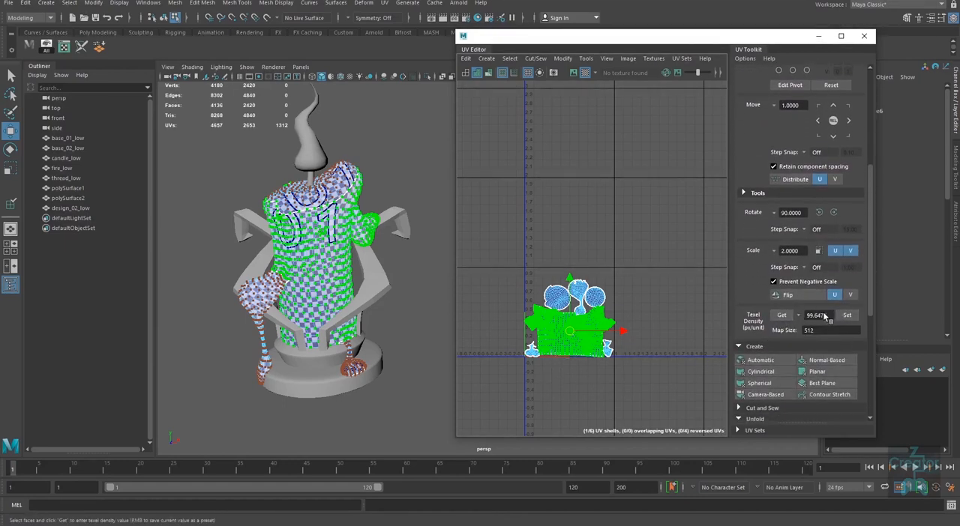
pyautogui.rightClick(639, 273)
pyautogui.moveTo(668, 253); pyautogui.dragTo(486, 423)
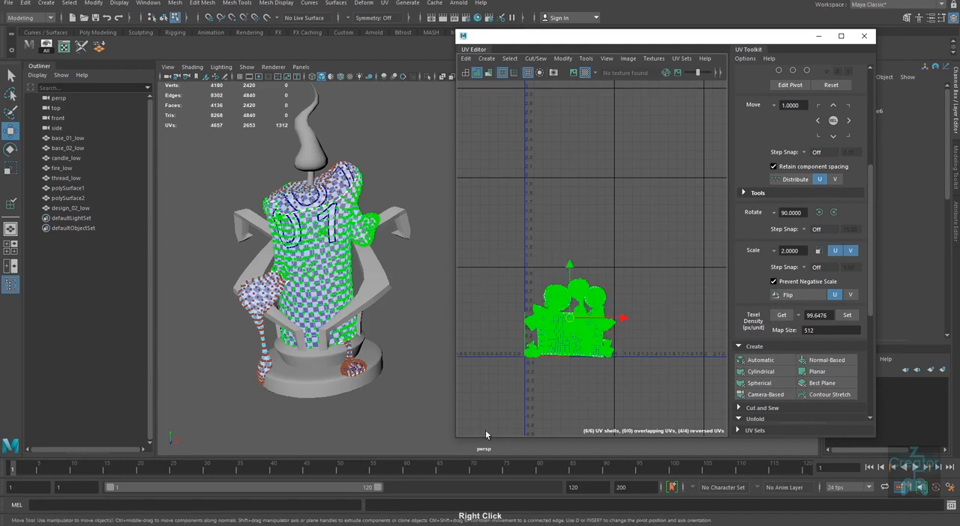
pyautogui.click(846, 315)
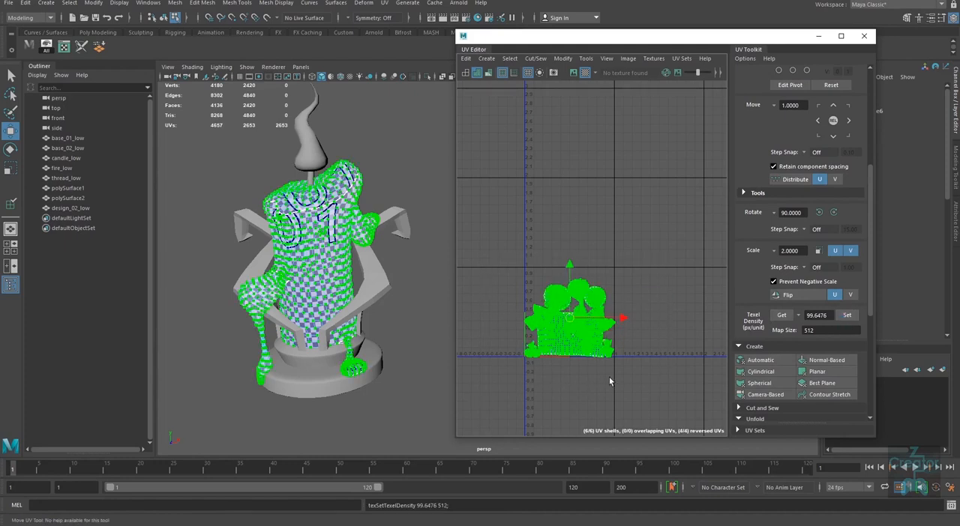
# Step: Display the checker texture behind the candle body's UV shells in the UV Editor
pyautogui.keyDown('alt'); pyautogui.moveTo(612, 324); pyautogui.dragTo(636, 443, button='right'); pyautogui.keyUp('alt')
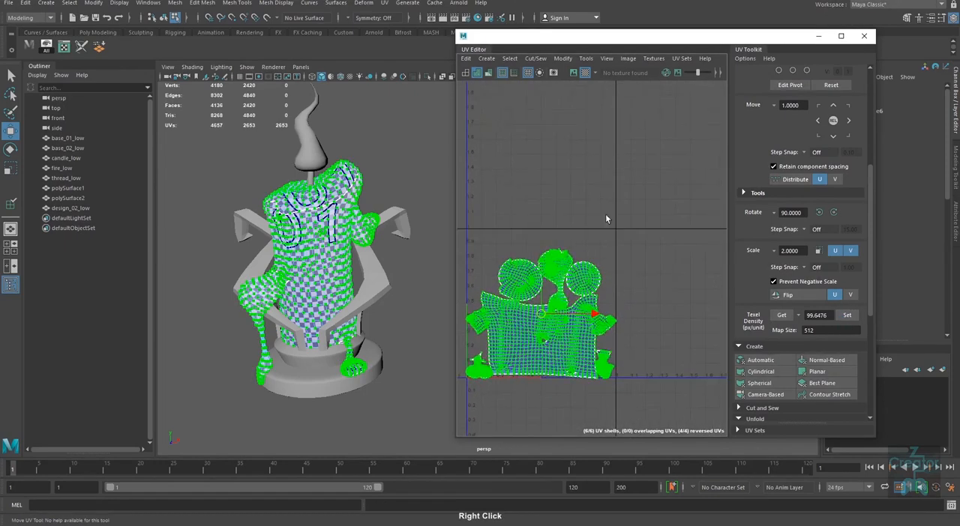
pyautogui.click(584, 73)
pyautogui.keyDown('alt'); pyautogui.moveTo(621, 246); pyautogui.dragTo(646, 295, button='middle'); pyautogui.keyUp('alt')
# Step: Try moving the small shell at the first tile's lower-right corner slightly in positive U past the tile border, and undo the move
pyautogui.moveTo(637, 351); pyautogui.dragTo(633, 356)
pyautogui.keyDown('ctrl'); pyautogui.moveTo(634, 355); pyautogui.dragTo(656, 367, button='right'); pyautogui.keyUp('ctrl')
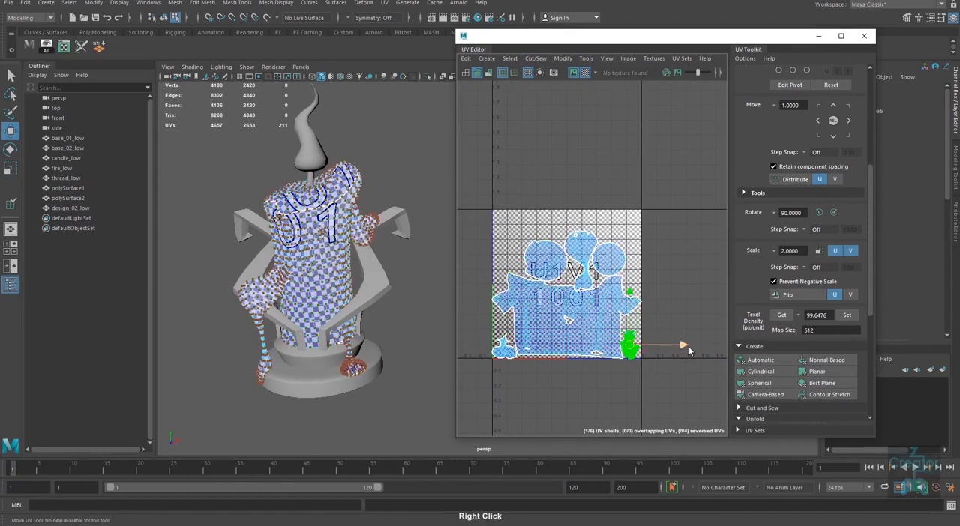
pyautogui.moveTo(684, 346); pyautogui.dragTo(689, 343)
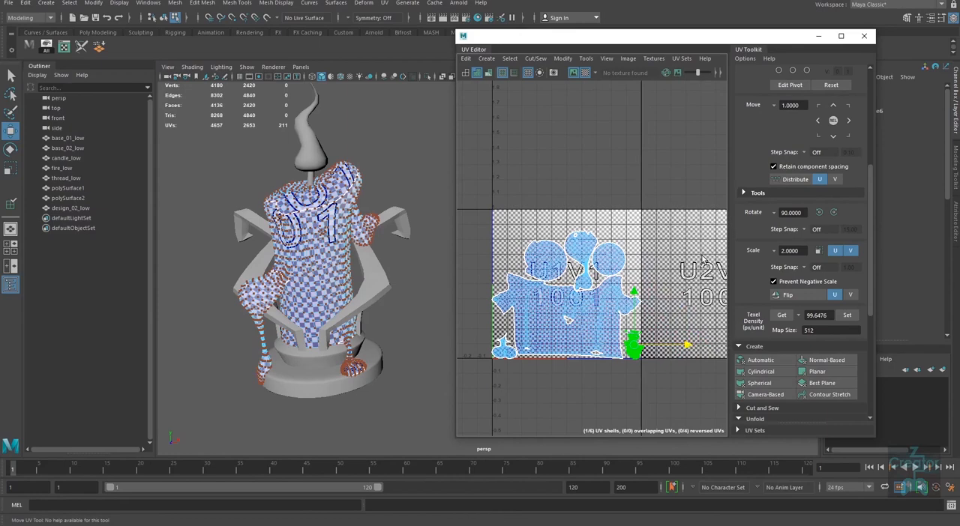
pyautogui.hotkey('ctrl', 'z')
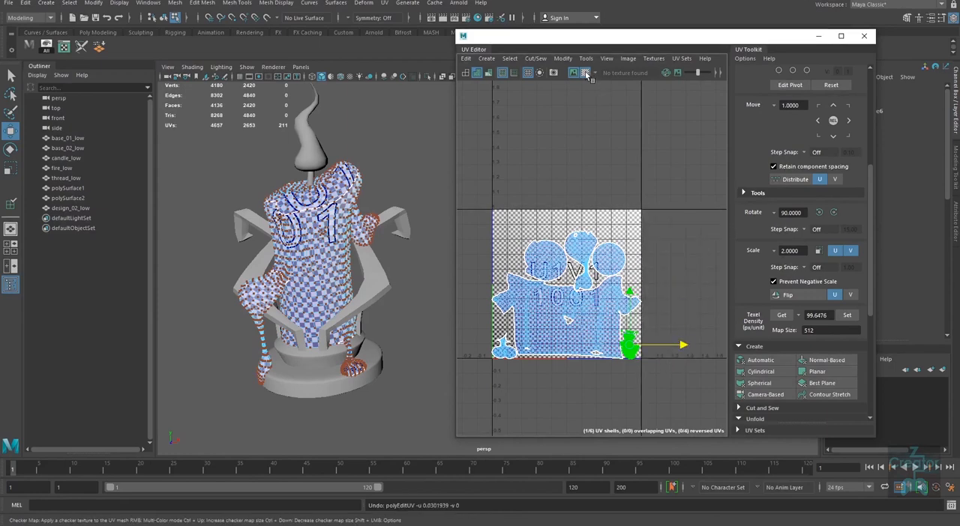
# Step: Hide the checker texture behind the candle body's UV shells
pyautogui.keyDown('alt'); pyautogui.moveTo(623, 327); pyautogui.dragTo(646, 323, button='right'); pyautogui.keyUp('alt')
pyautogui.keyDown('alt'); pyautogui.moveTo(585, 160); pyautogui.dragTo(602, 217, button='middle'); pyautogui.keyUp('alt')
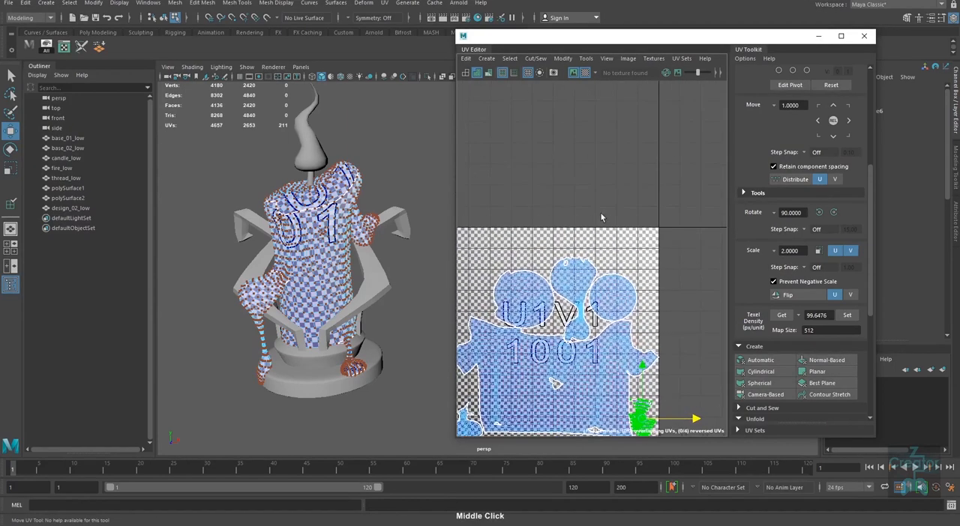
pyautogui.click(584, 74)
pyautogui.keyDown('alt'); pyautogui.moveTo(625, 299); pyautogui.dragTo(658, 290, button='middle'); pyautogui.keyUp('alt')
pyautogui.keyDown('alt'); pyautogui.moveTo(630, 264); pyautogui.dragTo(662, 315, button='right'); pyautogui.keyUp('alt')
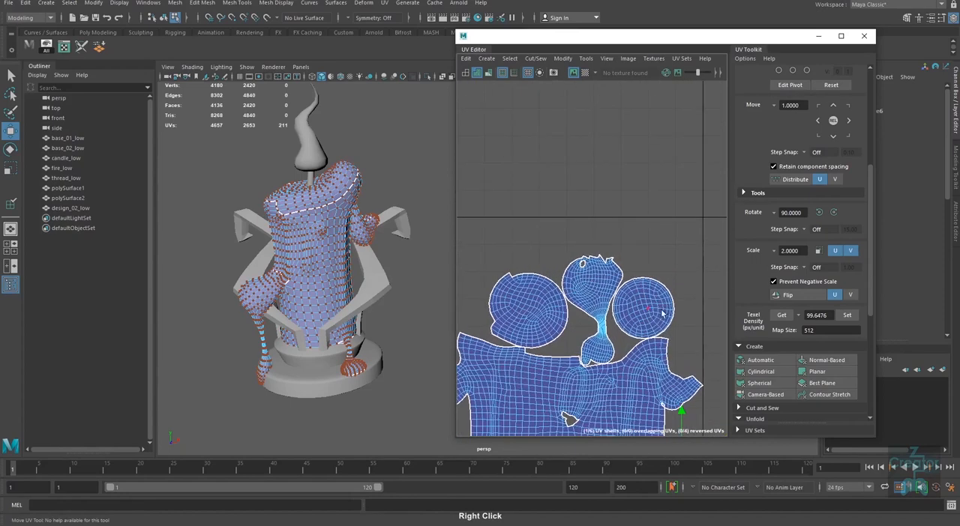
# Step: Move the smaller round shell above the main shell slightly up and farther in positive U, away from the narrow-necked shell
pyautogui.keyDown('alt'); pyautogui.moveTo(591, 339); pyautogui.dragTo(649, 283, button='middle'); pyautogui.keyUp('alt')
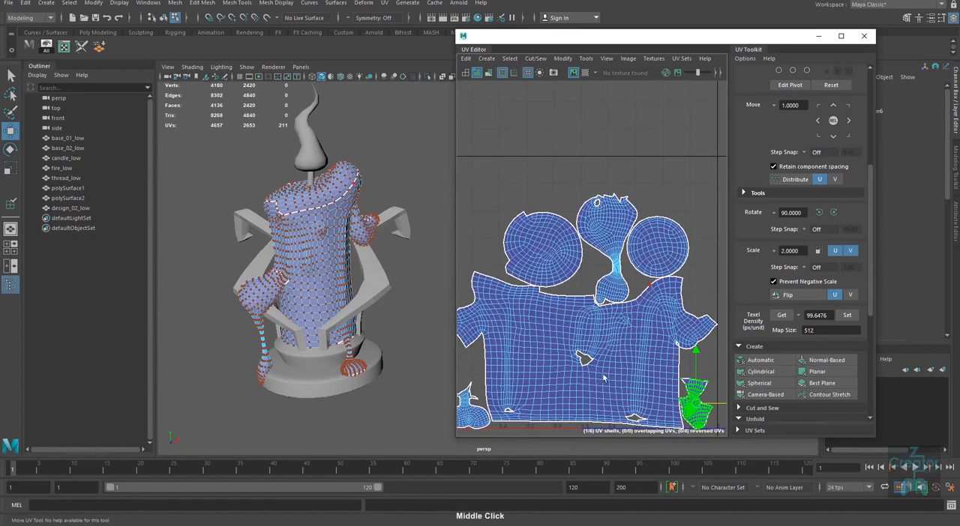
pyautogui.keyDown('alt'); pyautogui.moveTo(599, 339); pyautogui.dragTo(573, 341, button='right'); pyautogui.keyUp('alt')
pyautogui.keyDown('alt'); pyautogui.moveTo(574, 341); pyautogui.dragTo(551, 354, button='middle'); pyautogui.keyUp('alt')
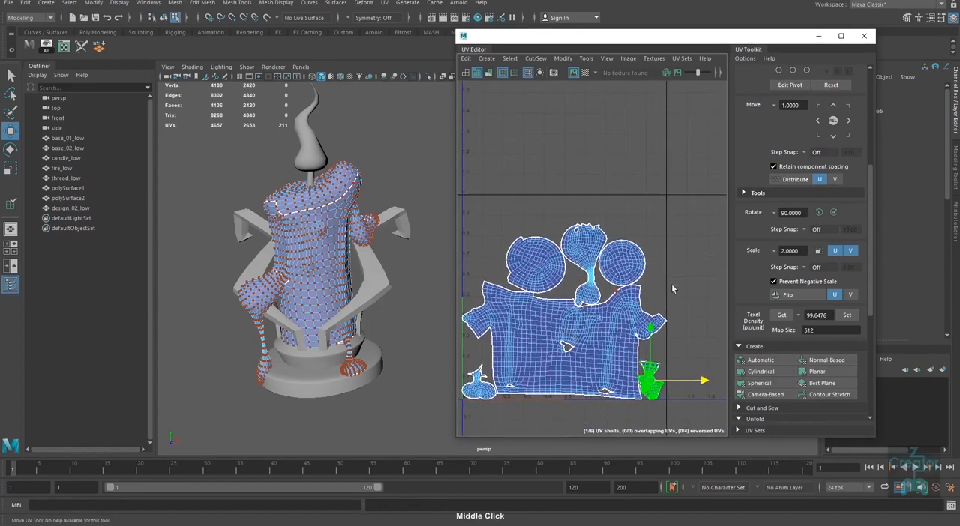
pyautogui.click(637, 251)
pyautogui.keyDown('ctrl'); pyautogui.moveTo(643, 262); pyautogui.dragTo(629, 264, button='right'); pyautogui.keyUp('ctrl')
pyautogui.moveTo(623, 265); pyautogui.dragTo(639, 251)
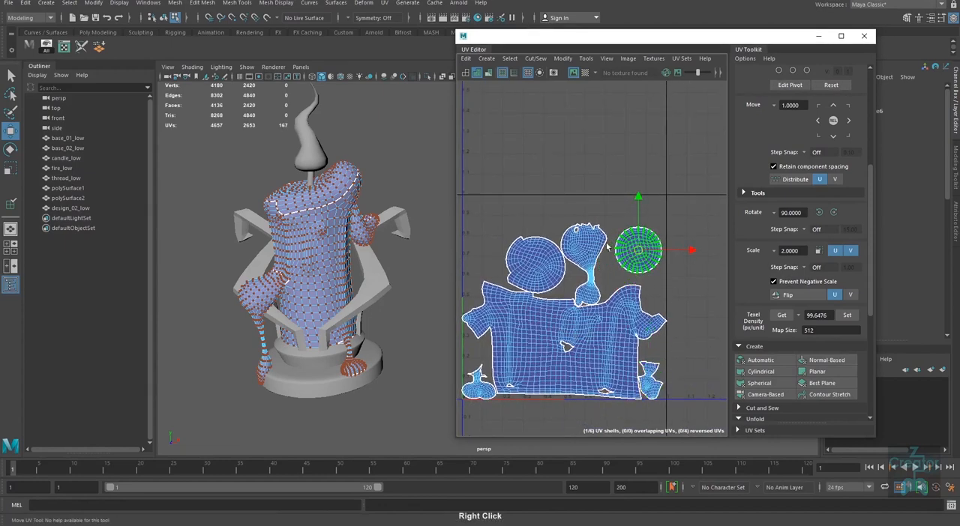
# Step: Shift the narrow-necked shell and the larger round shell slightly up in V to space them from the main shell
pyautogui.click(590, 233)
pyautogui.keyDown('ctrl'); pyautogui.moveTo(604, 252); pyautogui.dragTo(597, 255, button='right'); pyautogui.keyUp('ctrl')
pyautogui.moveTo(584, 264); pyautogui.dragTo(589, 254)
pyautogui.click(535, 265)
pyautogui.keyDown('ctrl'); pyautogui.moveTo(535, 265); pyautogui.dragTo(536, 266, button='right'); pyautogui.keyUp('ctrl')
pyautogui.moveTo(536, 267); pyautogui.dragTo(526, 245)
# Step: Move the small bulb-shaped shell from the first tile's lower-left corner up in V to just inside its upper-left corner
pyautogui.keyDown('alt'); pyautogui.moveTo(496, 377); pyautogui.dragTo(509, 349, button='middle'); pyautogui.keyUp('alt')
pyautogui.click(492, 345)
pyautogui.keyDown('ctrl'); pyautogui.moveTo(496, 352); pyautogui.dragTo(507, 377, button='right'); pyautogui.keyUp('ctrl')
pyautogui.keyDown('alt'); pyautogui.moveTo(491, 297); pyautogui.dragTo(523, 336, button='right'); pyautogui.keyUp('alt')
pyautogui.moveTo(524, 336)
pyautogui.keyDown('alt'); pyautogui.mouseDown(button='middle')
pyautogui.moveTo(528, 327)
pyautogui.moveTo(509, 332)
pyautogui.moveTo(522, 339)
pyautogui.mouseUp(button='middle'); pyautogui.keyUp('alt')
pyautogui.keyDown('alt'); pyautogui.moveTo(613, 387); pyautogui.dragTo(604, 424, button='middle'); pyautogui.keyUp('alt')
pyautogui.keyDown('alt'); pyautogui.moveTo(545, 337); pyautogui.dragTo(531, 324, button='right'); pyautogui.keyUp('alt')
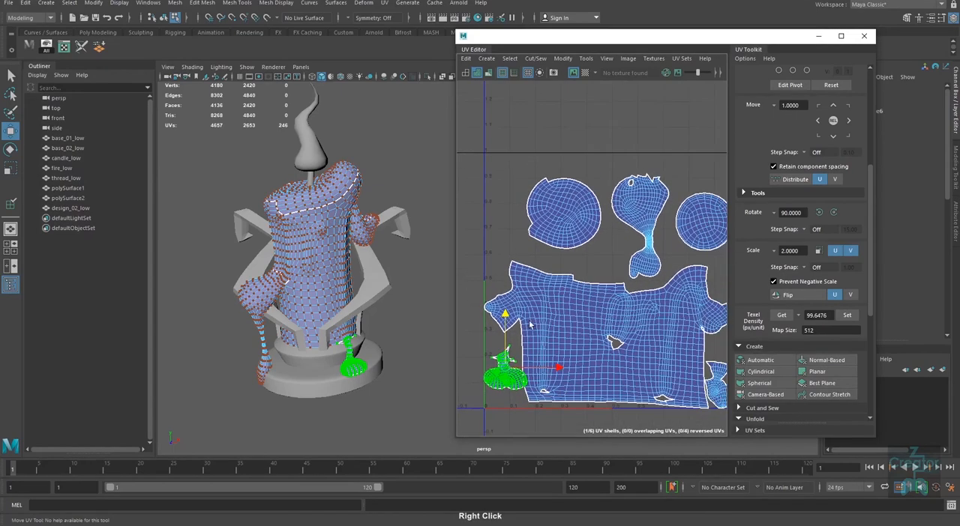
pyautogui.moveTo(506, 313); pyautogui.dragTo(514, 129)
pyautogui.keyDown('alt'); pyautogui.moveTo(520, 157); pyautogui.dragTo(555, 197, button='right'); pyautogui.keyUp('alt')
pyautogui.keyDown('alt'); pyautogui.moveTo(556, 197); pyautogui.dragTo(558, 218, button='middle'); pyautogui.keyUp('alt')
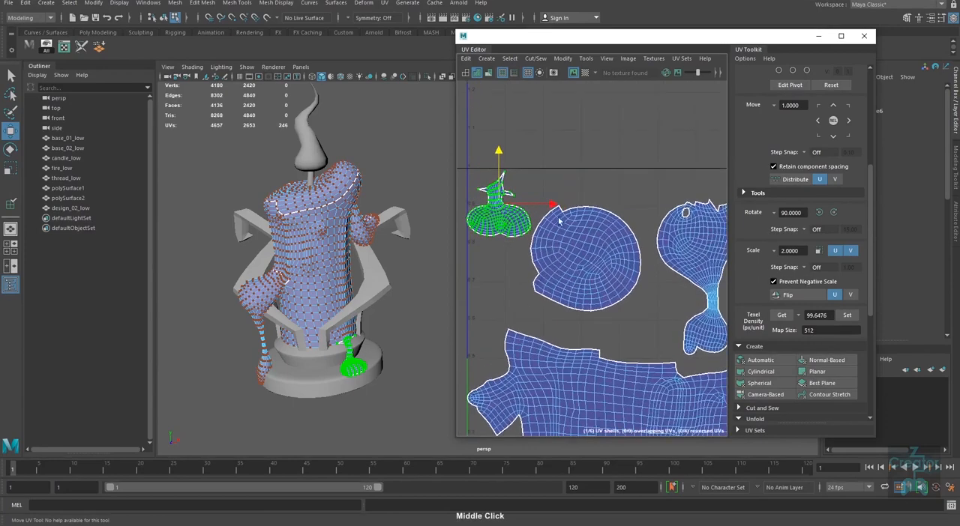
pyautogui.moveTo(555, 204); pyautogui.dragTo(553, 204)
# Step: Shift the larger round shell slightly down and in positive U, and adjust the small bulb-shaped shell beside it
pyautogui.keyDown('alt'); pyautogui.moveTo(593, 239); pyautogui.dragTo(644, 278, button='right'); pyautogui.keyUp('alt')
pyautogui.click(619, 293)
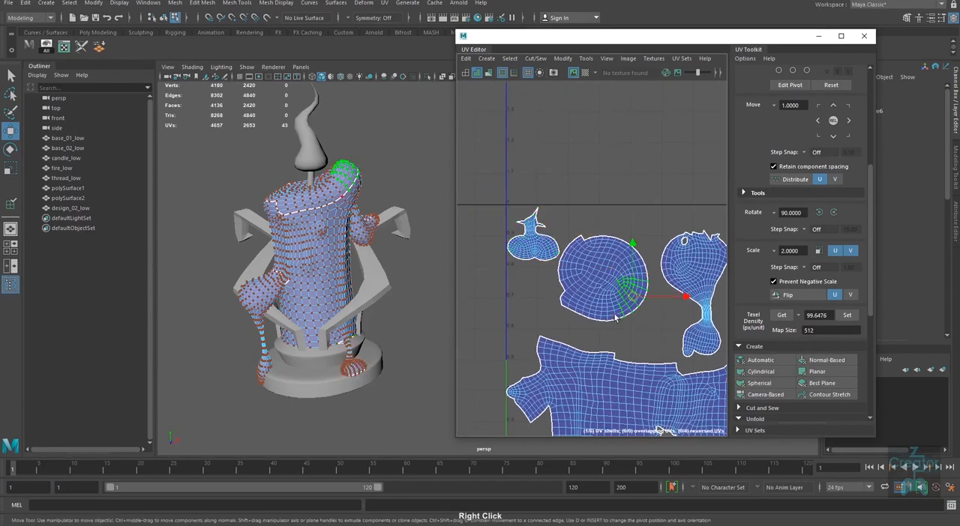
pyautogui.moveTo(619, 292); pyautogui.dragTo(624, 300)
pyautogui.click(536, 244)
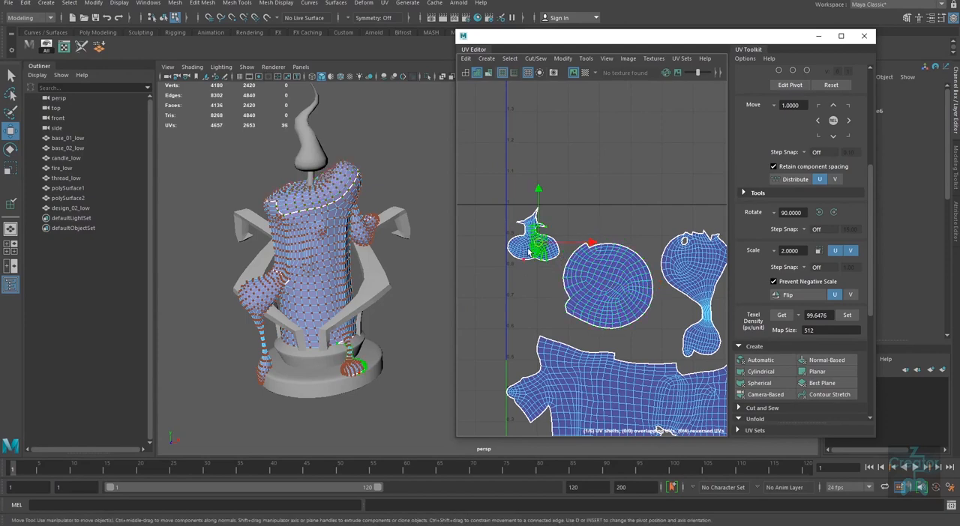
pyautogui.moveTo(534, 234); pyautogui.dragTo(534, 234)
# Step: Nudge the small shell at the first tile's lower-right corner to leave spacing around it
pyautogui.keyDown('alt'); pyautogui.moveTo(577, 336); pyautogui.dragTo(494, 322, button='middle'); pyautogui.keyUp('alt')
pyautogui.keyDown('alt'); pyautogui.moveTo(651, 337); pyautogui.dragTo(546, 247, button='middle'); pyautogui.keyUp('alt')
pyautogui.click(606, 369)
pyautogui.moveTo(599, 386); pyautogui.dragTo(601, 379)
pyautogui.keyDown('alt'); pyautogui.moveTo(634, 379); pyautogui.dragTo(533, 350, button='right'); pyautogui.keyUp('alt')
pyautogui.keyDown('alt'); pyautogui.moveTo(533, 349); pyautogui.dragTo(589, 327, button='middle'); pyautogui.keyUp('alt')
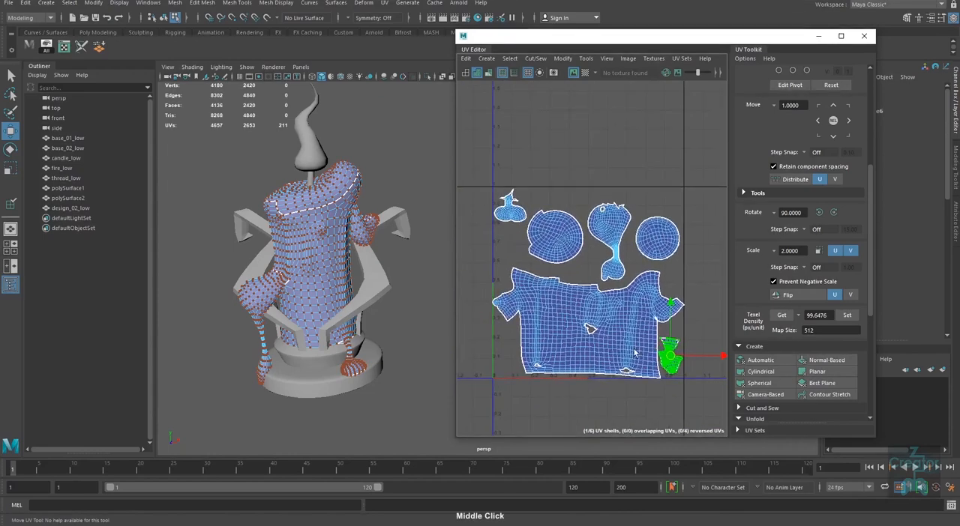
# Step: Select the candle body's whole main UV shell and move it slightly up in V
pyautogui.keyDown('alt'); pyautogui.moveTo(616, 345); pyautogui.dragTo(603, 354, button='right'); pyautogui.keyUp('alt')
pyautogui.moveTo(598, 372); pyautogui.dragTo(620, 383)
pyautogui.scroll(1, 596, 288)
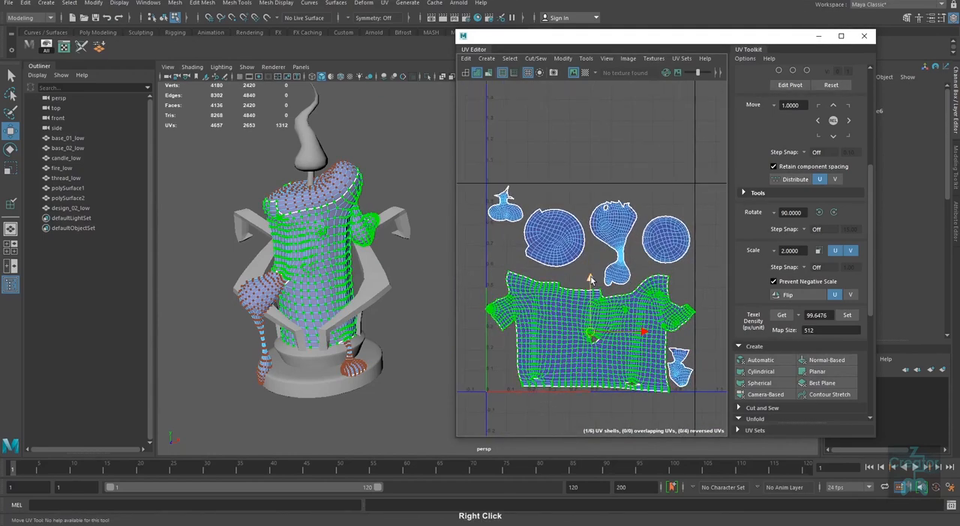
pyautogui.moveTo(591, 278); pyautogui.dragTo(591, 276)
pyautogui.keyDown('alt'); pyautogui.moveTo(622, 384); pyautogui.dragTo(592, 375, button='right'); pyautogui.keyUp('alt')
pyautogui.keyDown('alt'); pyautogui.moveTo(592, 375); pyautogui.dragTo(559, 378, button='middle'); pyautogui.keyUp('alt')
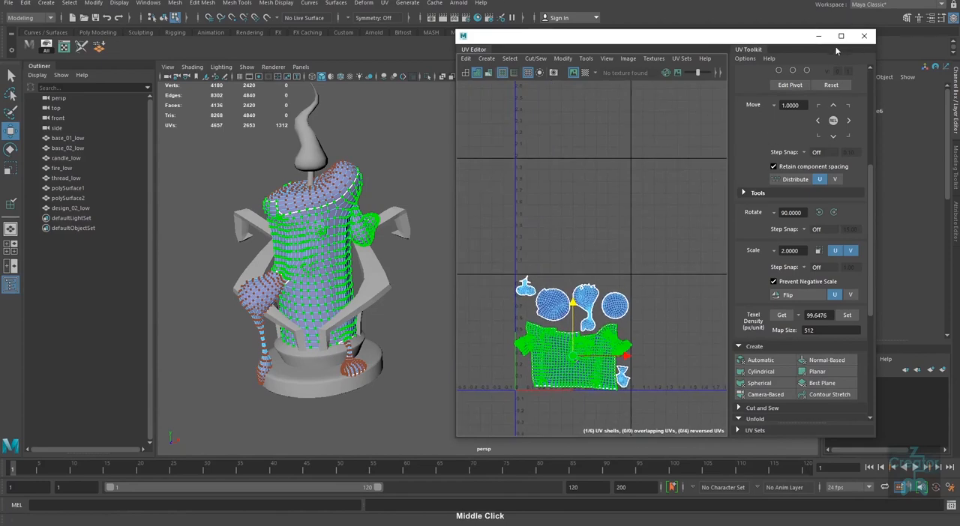
# Step: Close the UV Editor, return the candle body to object mode, and clear its construction history
pyautogui.click(864, 36)
pyautogui.moveTo(324, 262); pyautogui.dragTo(413, 232, button='right')
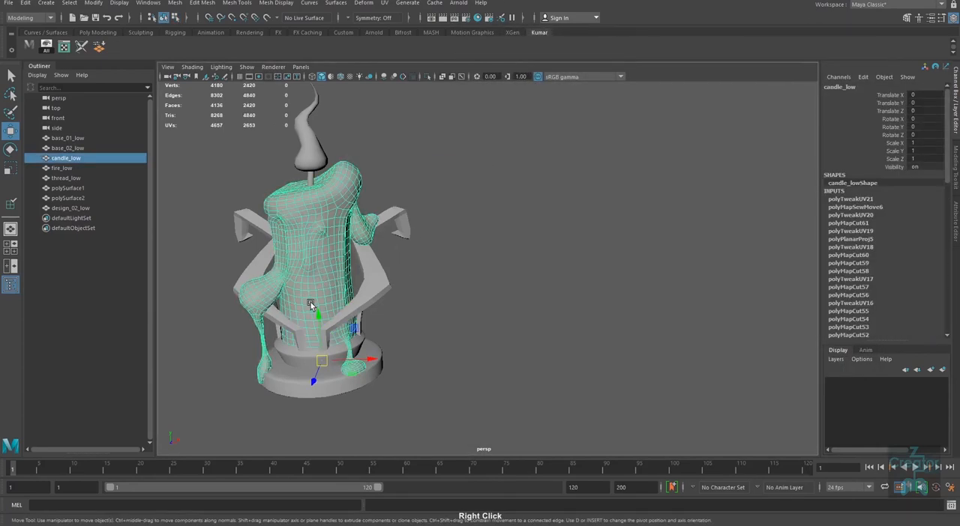
pyautogui.moveTo(334, 258); pyautogui.dragTo(318, 255, button='right')
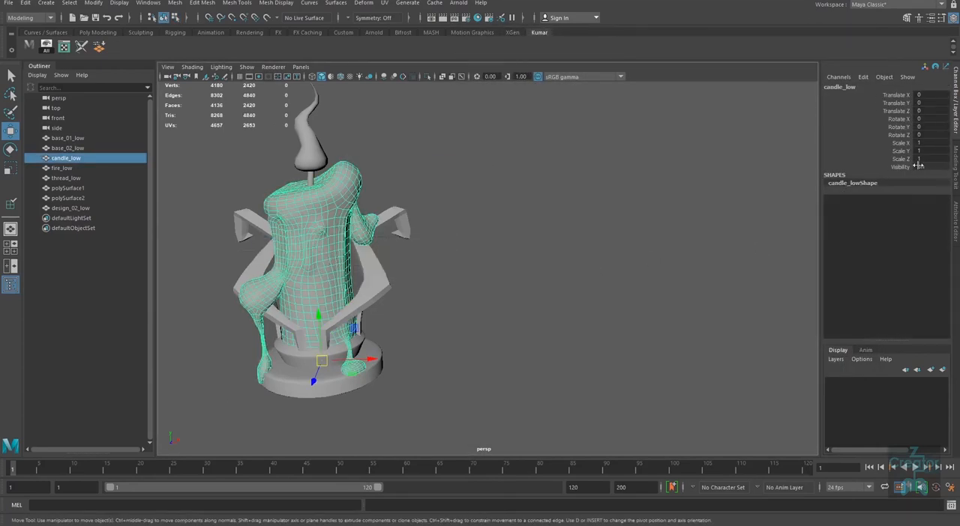
pyautogui.click(332, 230)
pyautogui.click(531, 228)
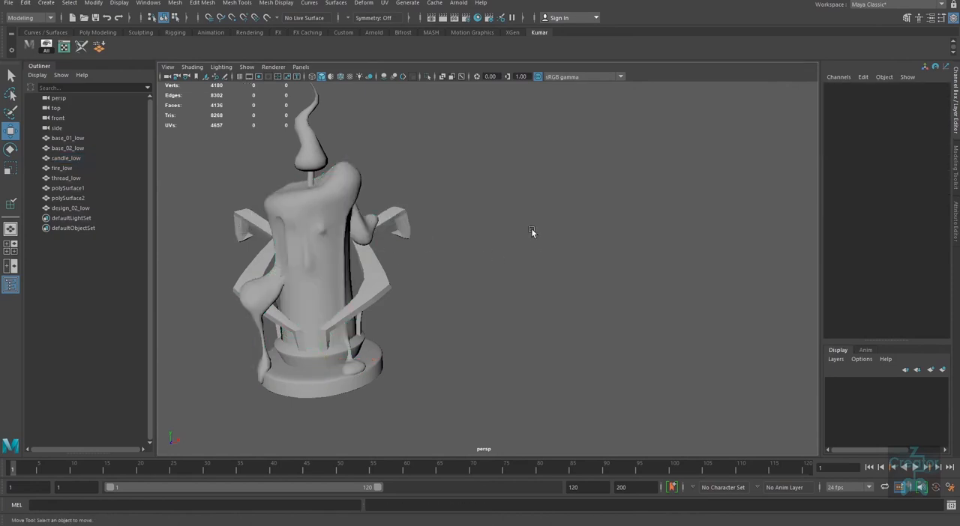
# Step: Select all candle model parts, delete their construction history, and deselect them
pyautogui.moveTo(531, 97); pyautogui.dragTo(204, 424)
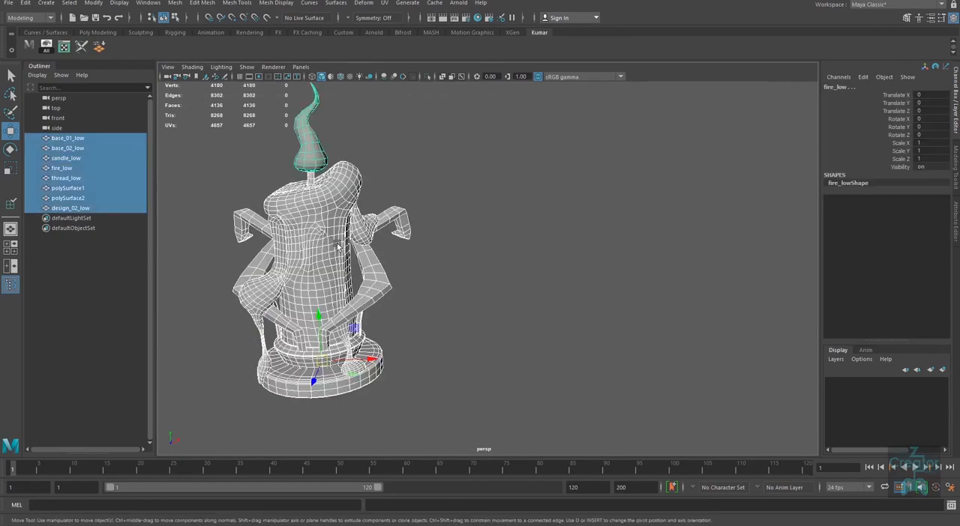
pyautogui.click(29, 4)
pyautogui.moveTo(103, 120)
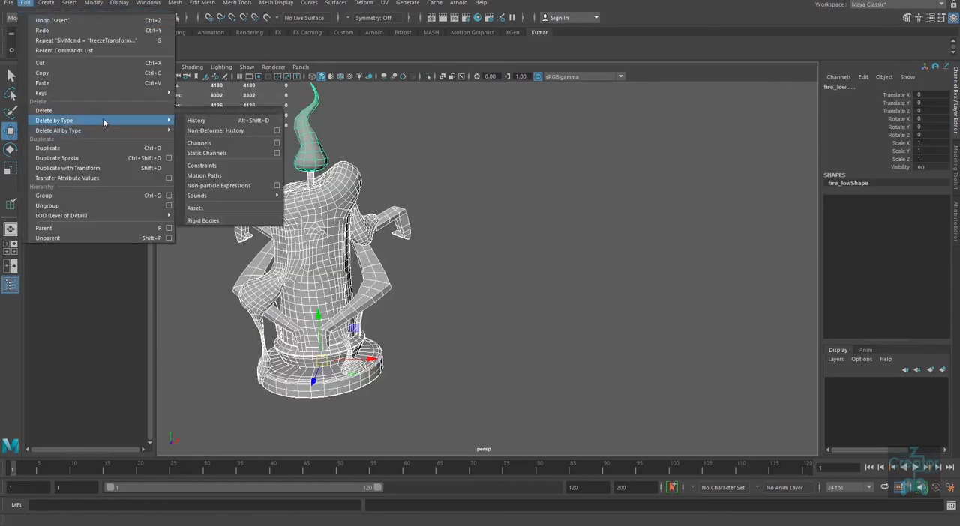
pyautogui.click(212, 120)
pyautogui.click(608, 342)
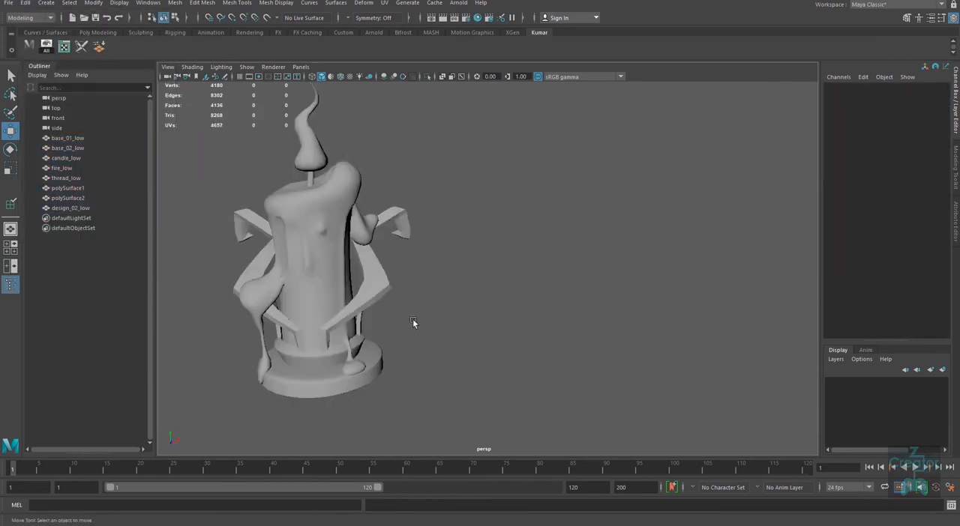
# Step: Reopen the UV Editor for the candle body and show the UVs of the two side arms
pyautogui.click(354, 369)
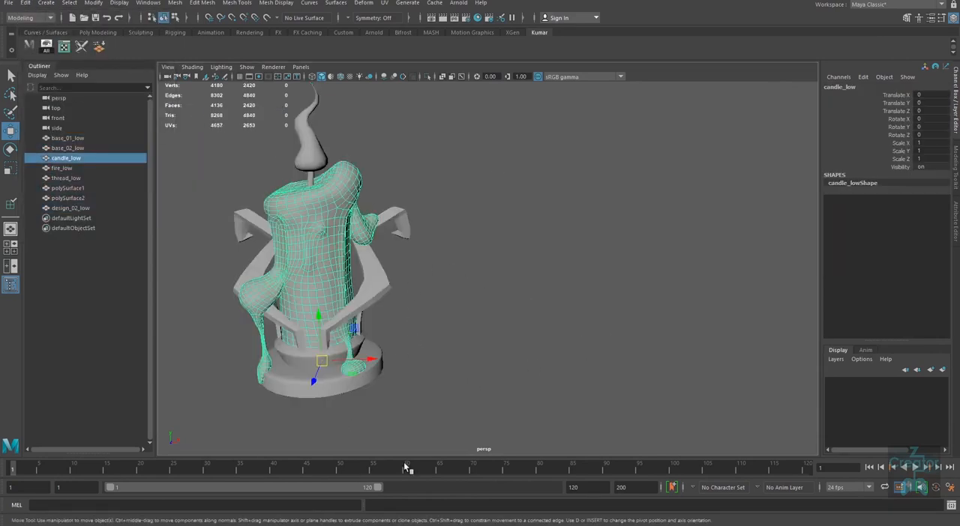
pyautogui.click(63, 46)
pyautogui.click(379, 280)
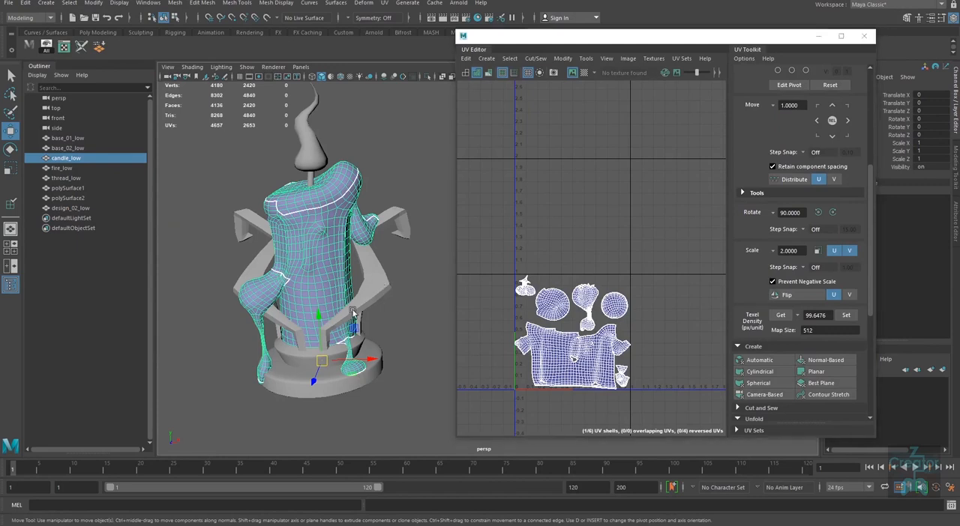
pyautogui.keyDown('shift'); pyautogui.click(263, 272); pyautogui.keyUp('shift')
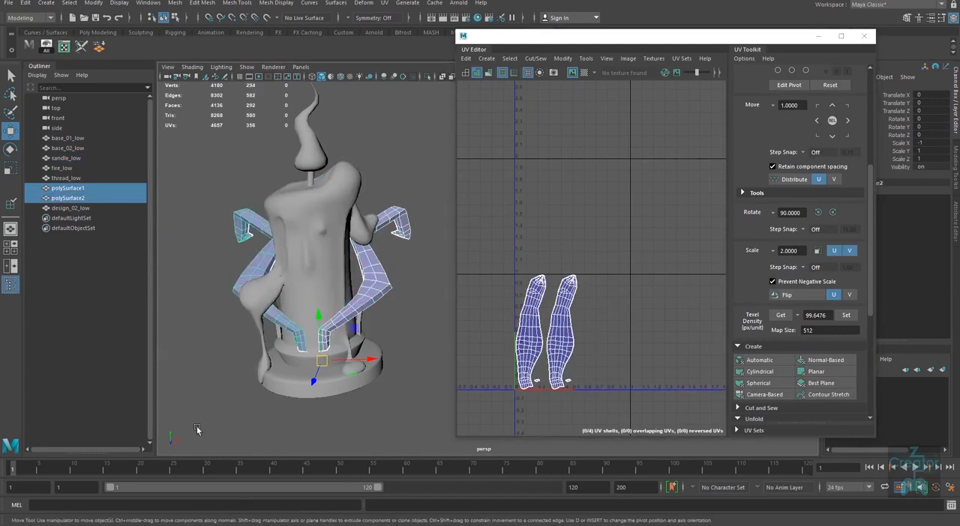
# Step: Compare the UV layouts of base_01_low and base_02_low
pyautogui.click(286, 352)
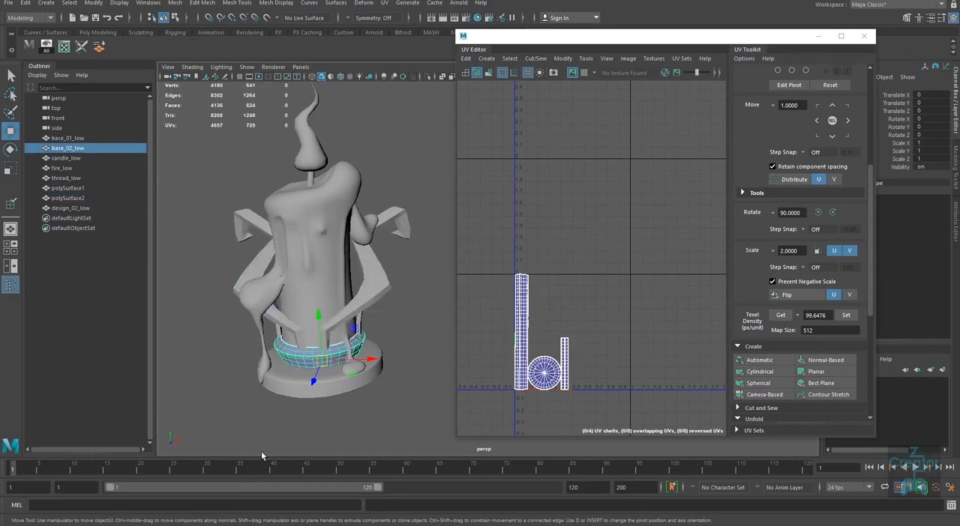
pyautogui.keyDown('shift'); pyautogui.click(307, 396); pyautogui.keyUp('shift')
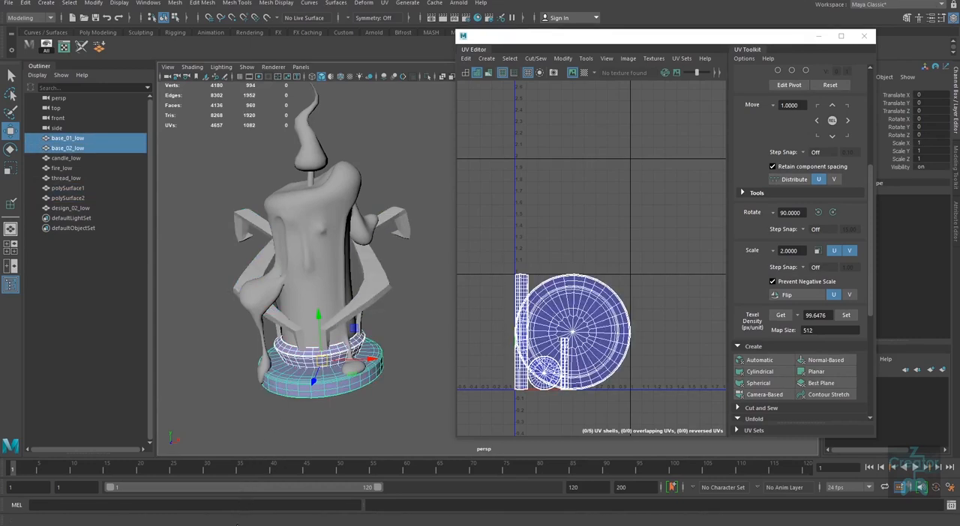
pyautogui.click(365, 404)
pyautogui.click(342, 384)
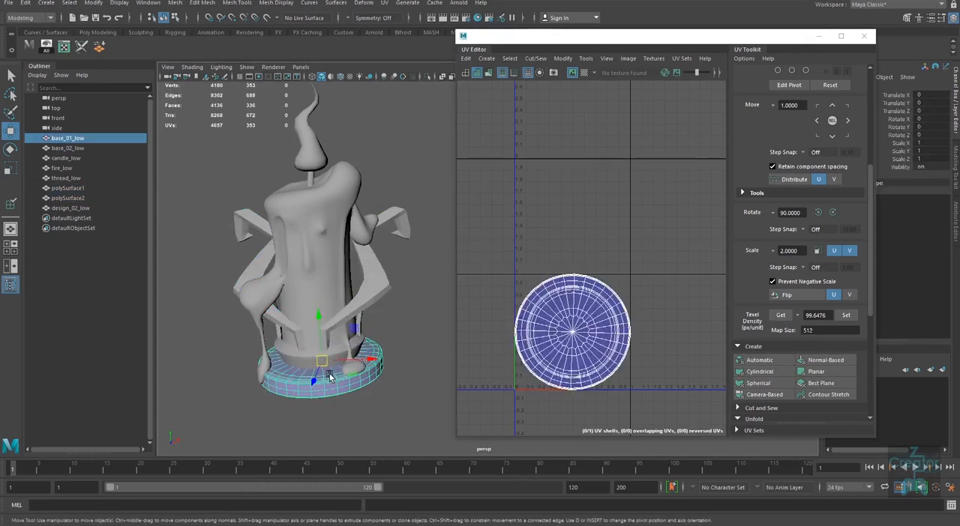
pyautogui.click(336, 349)
pyautogui.click(347, 420)
pyautogui.click(343, 389)
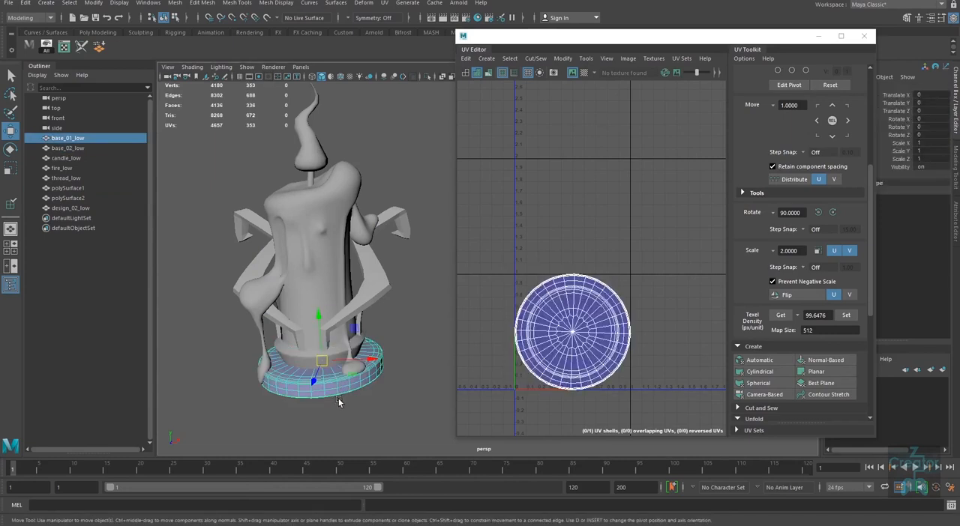
# Step: Switch to the candle reference image in Windows Photo Viewer, compare it with the model's base, and put it away
pyautogui.hotkey('alt', 'Tab')
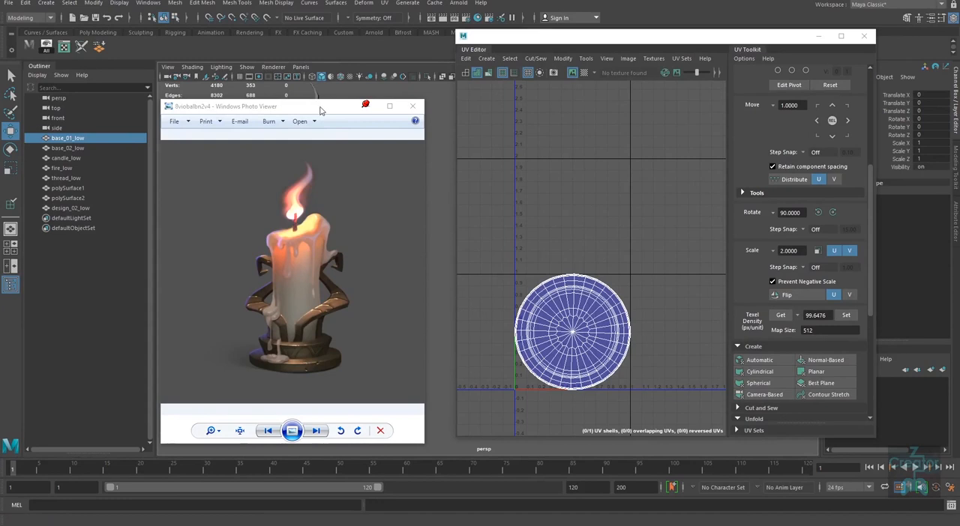
pyautogui.moveTo(318, 106); pyautogui.dragTo(273, 103)
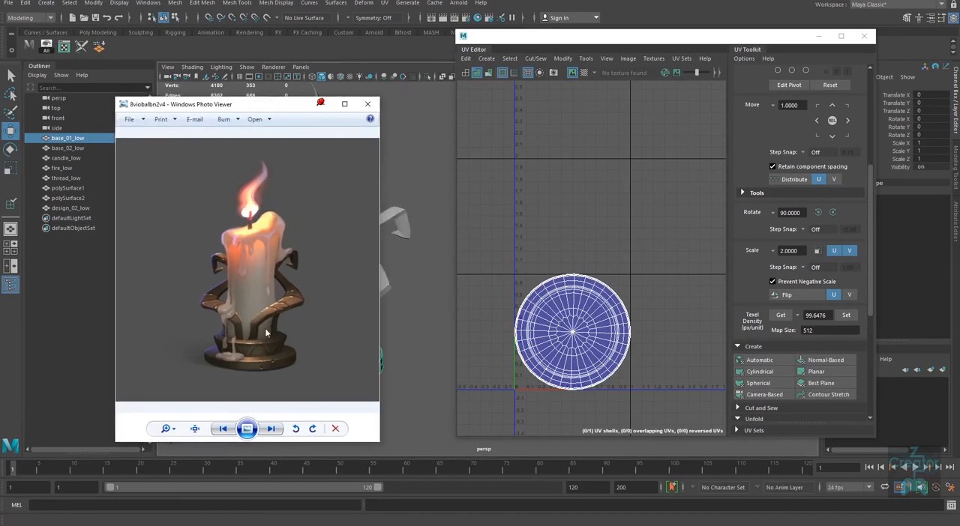
pyautogui.moveTo(303, 105); pyautogui.dragTo(777, 134)
pyautogui.keyDown('alt'); pyautogui.moveTo(381, 402); pyautogui.dragTo(283, 390, button='middle'); pyautogui.keyUp('alt')
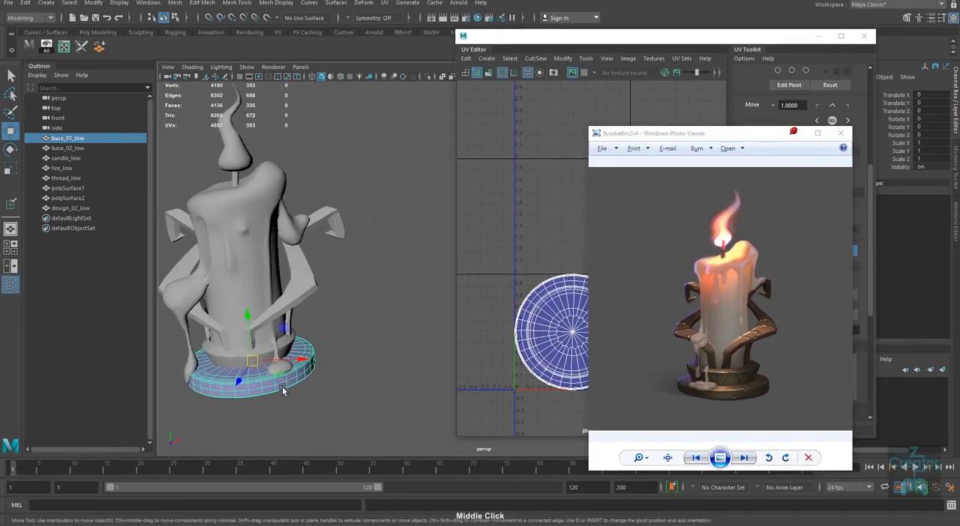
pyautogui.moveTo(744, 138); pyautogui.dragTo(777, 133)
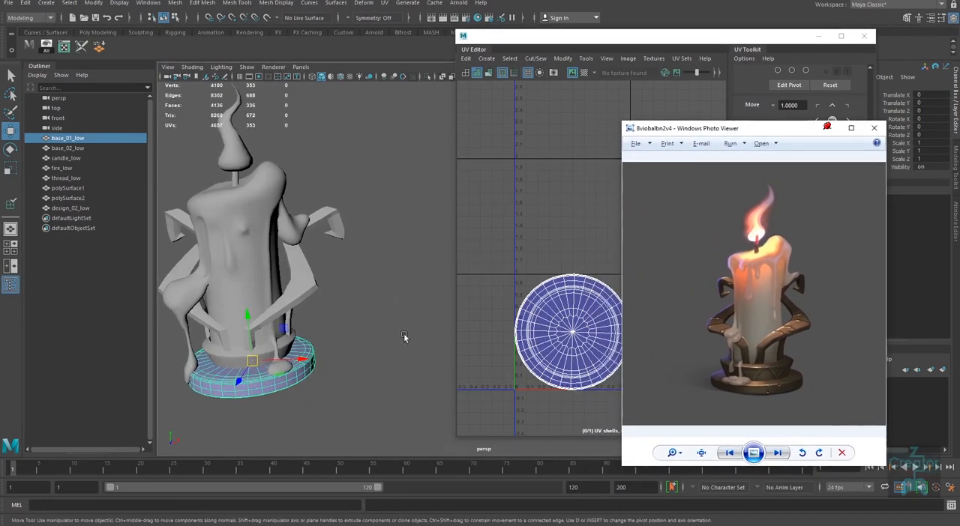
pyautogui.click(827, 128)
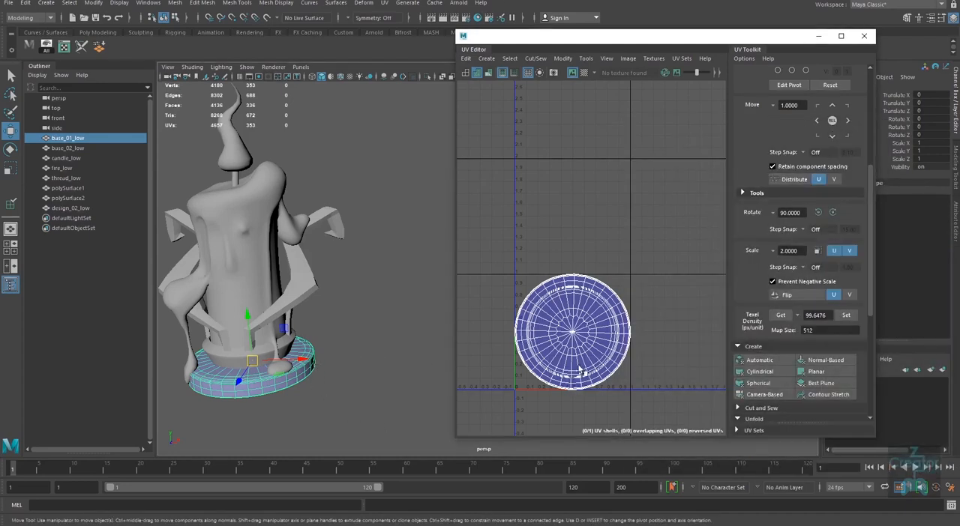
# Step: Select all UVs of the base disc base_01_low and get their texel density at a map size of 512
pyautogui.moveTo(573, 329); pyautogui.dragTo(642, 300, button='right')
pyautogui.moveTo(642, 300); pyautogui.dragTo(598, 346)
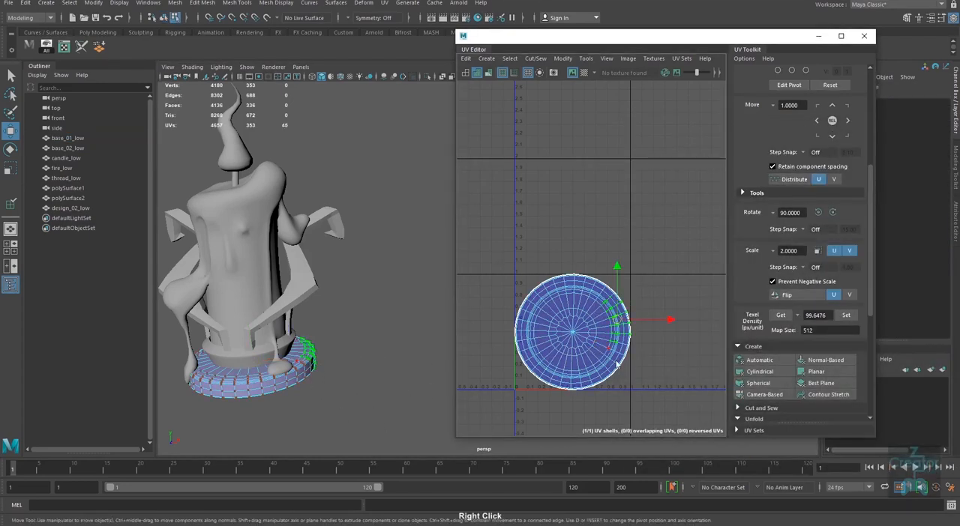
pyautogui.click(780, 315)
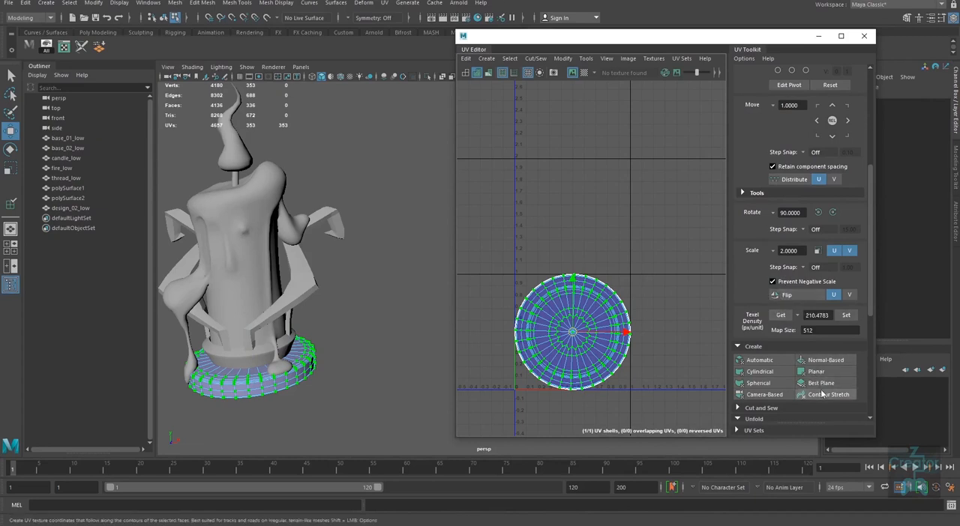
# Step: Select all UVs of base_02_low and set their texel density to the picked value of 210.4783
pyautogui.click(361, 348)
pyautogui.click(241, 357)
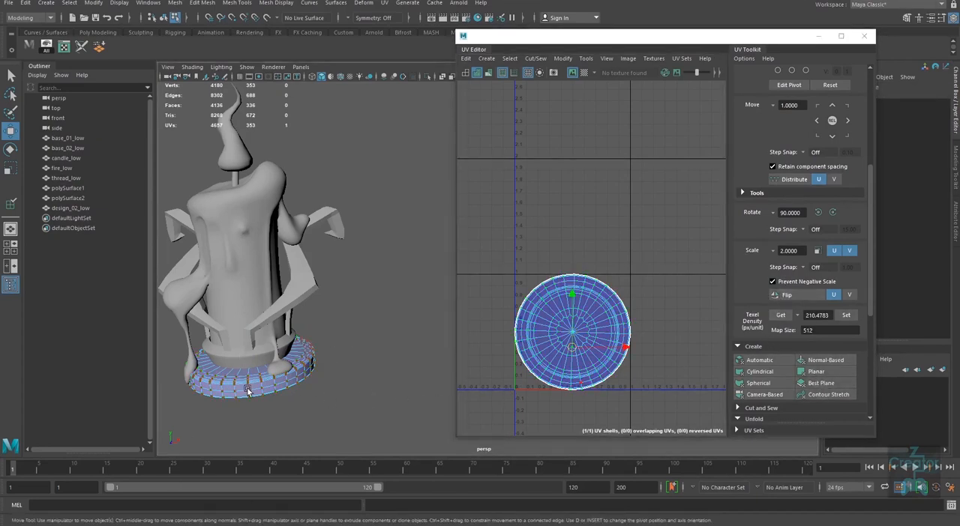
pyautogui.moveTo(248, 390); pyautogui.dragTo(248, 349, button='right')
pyautogui.click(225, 360)
pyautogui.moveTo(537, 316); pyautogui.dragTo(606, 299, button='right')
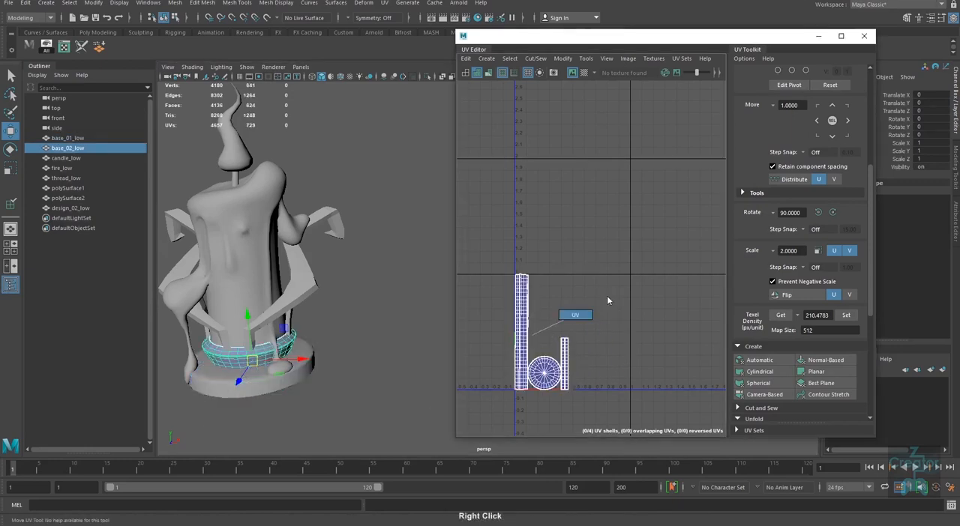
pyautogui.moveTo(636, 230); pyautogui.dragTo(466, 420)
pyautogui.click(846, 314)
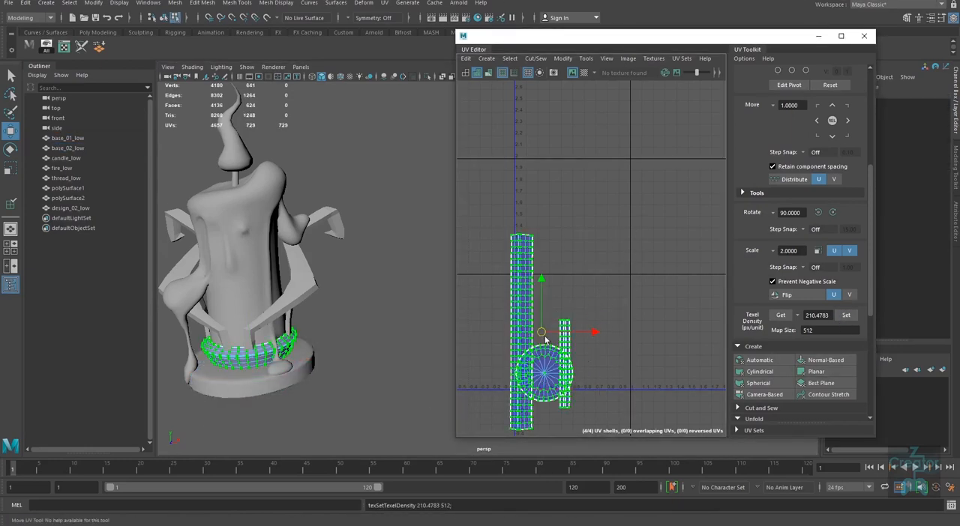
# Step: Select all UVs of both side arms, polySurface1 and polySurface2, and set their texel density to 210.4783 at map size 512
pyautogui.moveTo(277, 316); pyautogui.dragTo(353, 251, button='right')
pyautogui.click(306, 284)
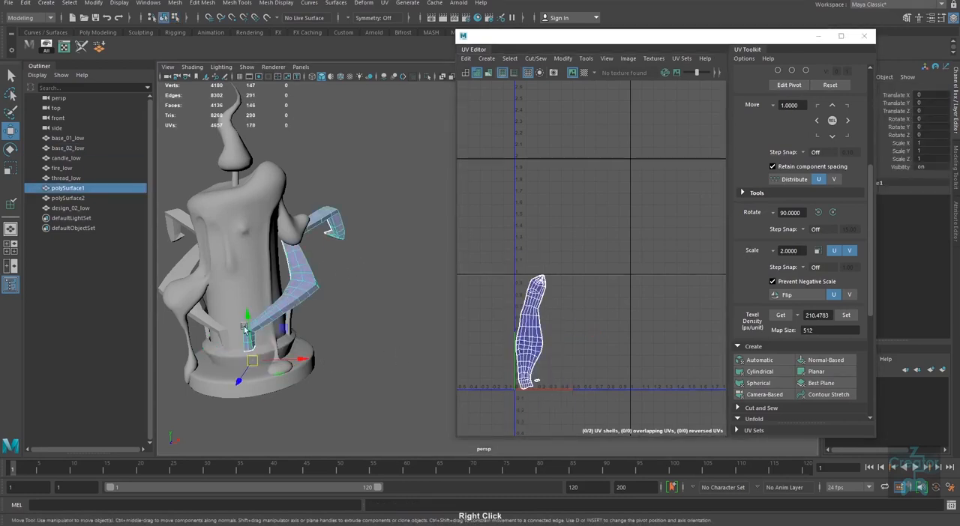
pyautogui.keyDown('shift'); pyautogui.click(207, 326); pyautogui.keyUp('shift')
pyautogui.moveTo(484, 397); pyautogui.dragTo(540, 378, button='right')
pyautogui.moveTo(642, 236); pyautogui.dragTo(480, 402)
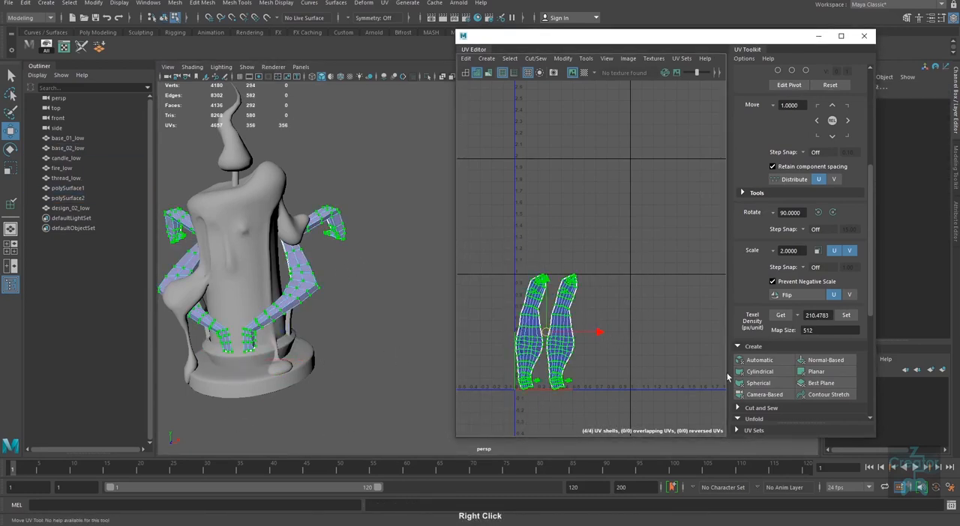
pyautogui.click(846, 316)
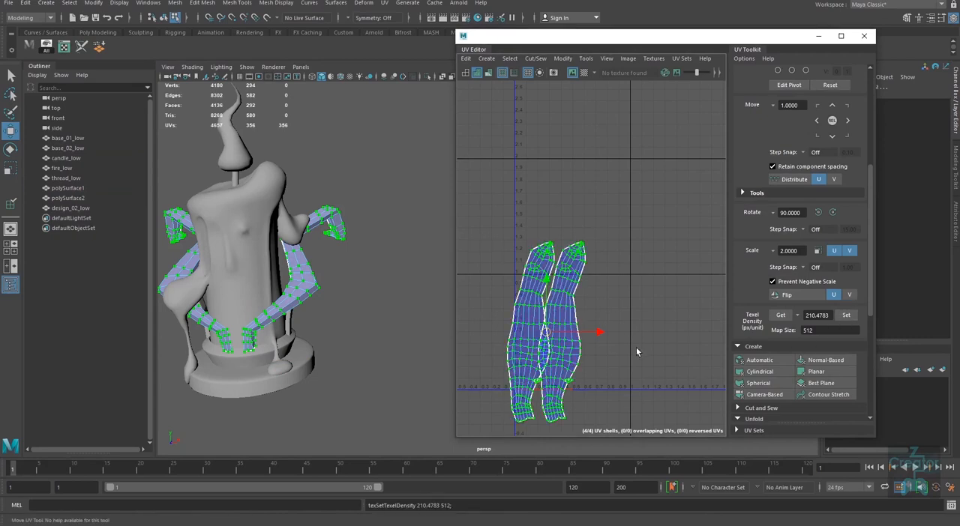
# Step: Move the UV shells of the arm polySurface2 along U until they are clear of polySurface1's overlapping shell
pyautogui.keyDown('alt'); pyautogui.moveTo(574, 353); pyautogui.dragTo(586, 377, button='right'); pyautogui.keyUp('alt')
pyautogui.keyDown('alt'); pyautogui.moveTo(586, 376); pyautogui.dragTo(592, 342, button='middle'); pyautogui.keyUp('alt')
pyautogui.keyDown('alt'); pyautogui.moveTo(592, 340); pyautogui.dragTo(597, 384, button='right'); pyautogui.keyUp('alt')
pyautogui.keyDown('alt'); pyautogui.moveTo(597, 385); pyautogui.dragTo(609, 346, button='middle'); pyautogui.keyUp('alt')
pyautogui.moveTo(625, 318); pyautogui.dragTo(572, 383)
pyautogui.keyDown('ctrl'); pyautogui.moveTo(583, 372); pyautogui.dragTo(619, 380, button='right'); pyautogui.keyUp('ctrl')
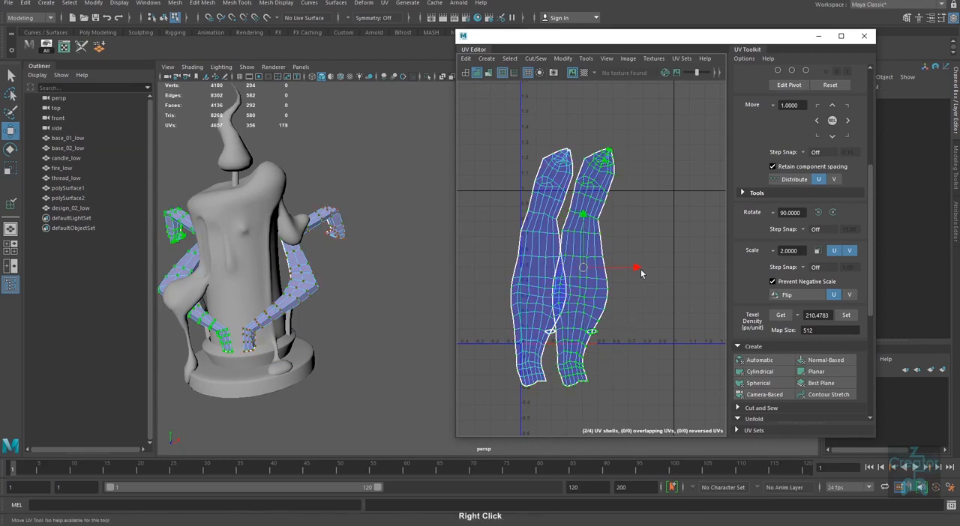
pyautogui.moveTo(639, 268); pyautogui.dragTo(671, 270)
# Step: Shift the small separate UV shell of each arm along U, away from its large arm shell
pyautogui.moveTo(560, 330); pyautogui.dragTo(554, 346)
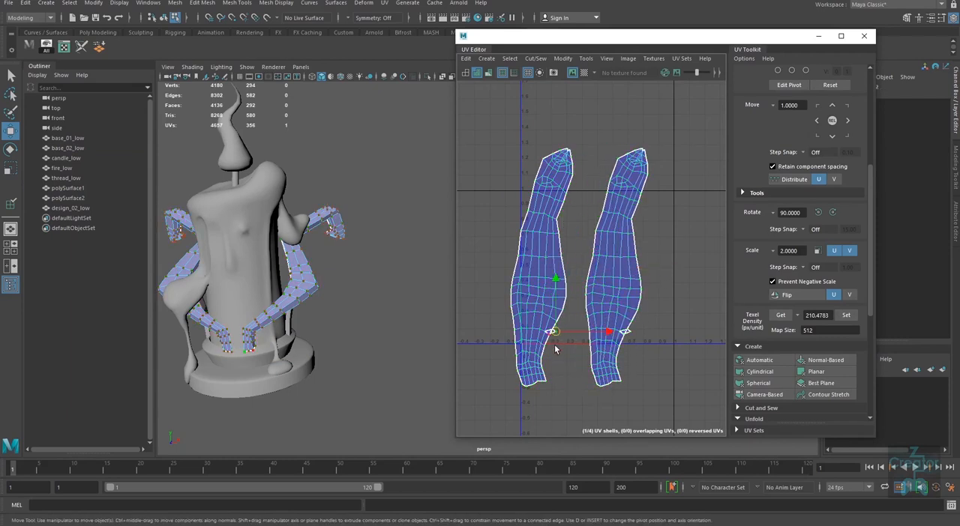
pyautogui.keyDown('ctrl'); pyautogui.moveTo(553, 346); pyautogui.dragTo(587, 357, button='right'); pyautogui.keyUp('ctrl')
pyautogui.moveTo(599, 332); pyautogui.dragTo(605, 332)
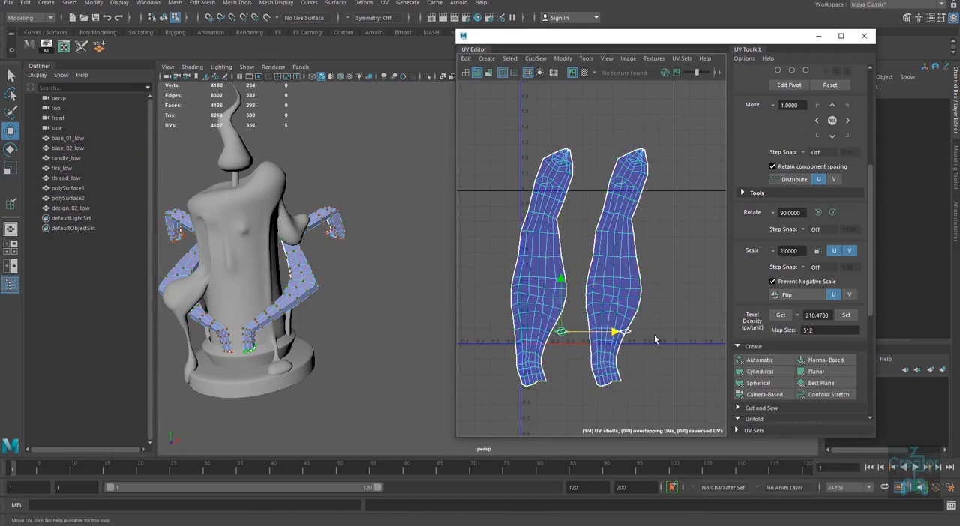
pyautogui.click(635, 337)
pyautogui.click(629, 337)
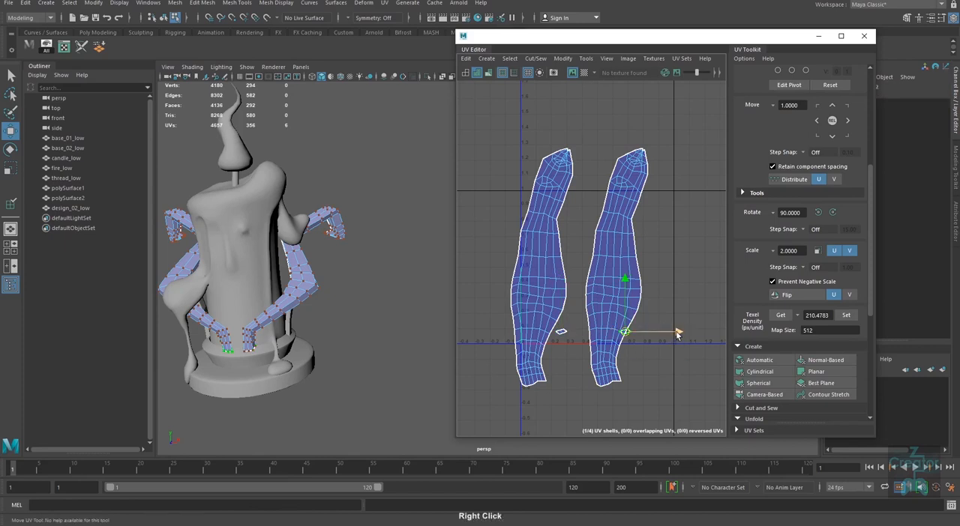
pyautogui.click(674, 359)
pyautogui.keyDown('alt'); pyautogui.moveTo(652, 366); pyautogui.dragTo(600, 377, button='right'); pyautogui.keyUp('alt')
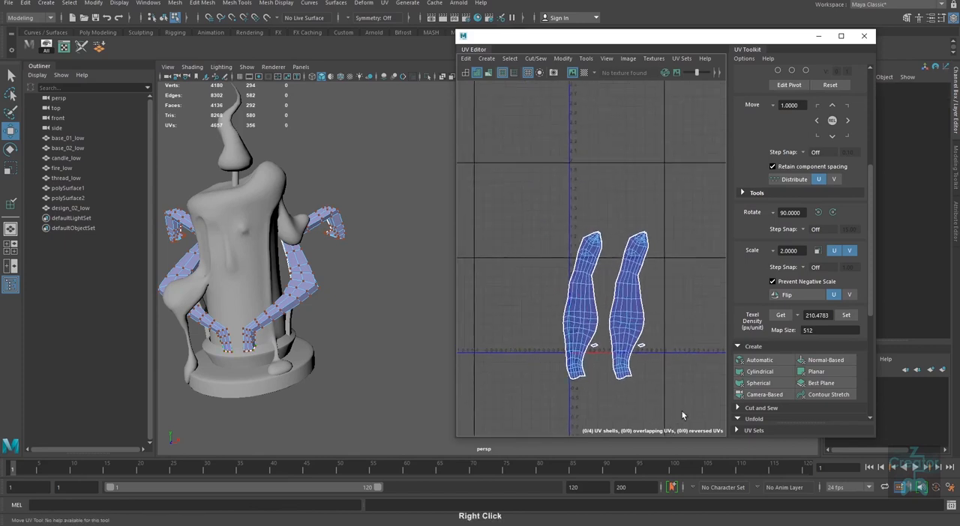
# Step: Examine the shading of the two side arms on the candle model from several angles
pyautogui.moveTo(681, 413); pyautogui.dragTo(527, 190)
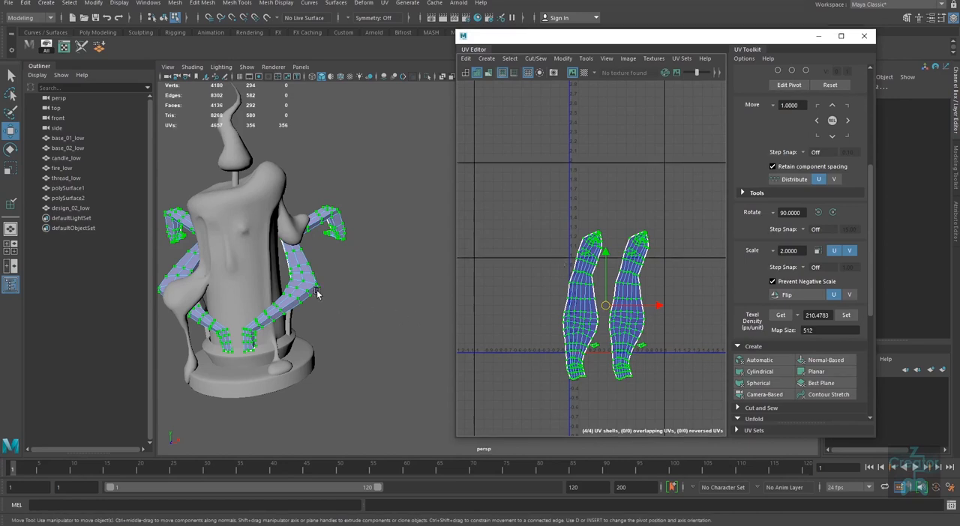
pyautogui.moveTo(317, 291); pyautogui.dragTo(347, 260, button='right')
pyautogui.click(347, 260)
pyautogui.keyDown('alt'); pyautogui.moveTo(304, 342); pyautogui.dragTo(376, 337); pyautogui.keyUp('alt')
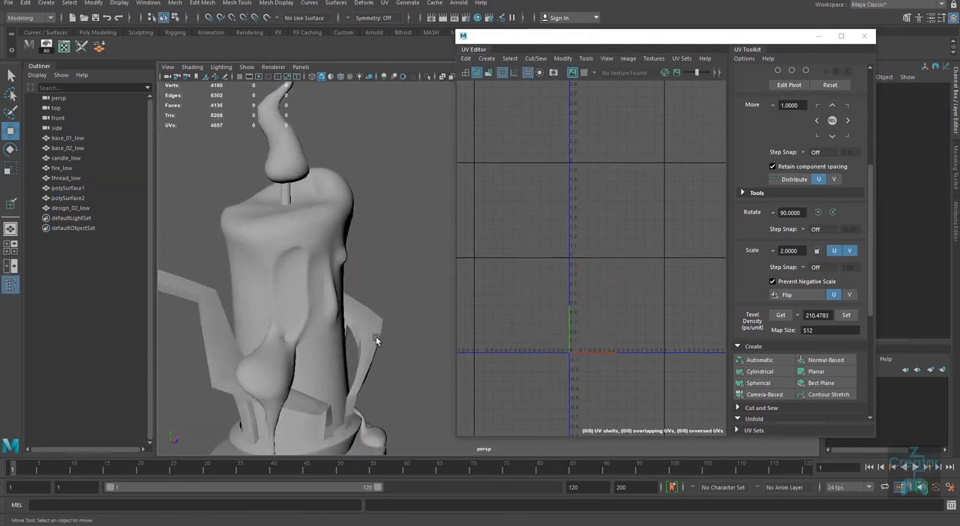
pyautogui.keyDown('alt'); pyautogui.moveTo(309, 381); pyautogui.dragTo(354, 341, button='middle'); pyautogui.keyUp('alt')
pyautogui.keyDown('alt'); pyautogui.moveTo(279, 352); pyautogui.dragTo(295, 358, button='right'); pyautogui.keyUp('alt')
pyautogui.keyDown('alt'); pyautogui.moveTo(296, 360); pyautogui.dragTo(325, 355); pyautogui.keyUp('alt')
pyautogui.keyDown('alt'); pyautogui.moveTo(324, 354); pyautogui.dragTo(321, 349, button='right'); pyautogui.keyUp('alt')
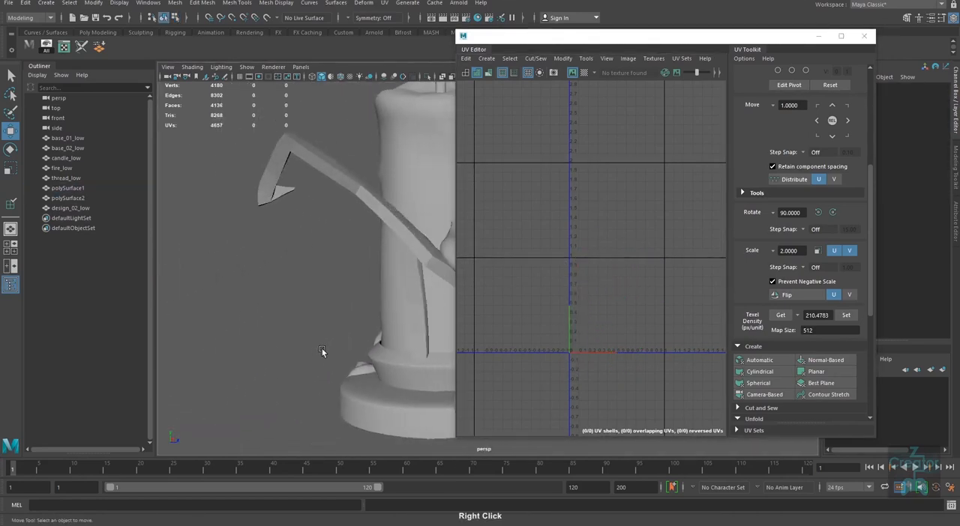
pyautogui.keyDown('alt'); pyautogui.moveTo(322, 349); pyautogui.dragTo(307, 338, button='middle'); pyautogui.keyUp('alt')
pyautogui.keyDown('alt'); pyautogui.moveTo(307, 338); pyautogui.dragTo(328, 294, button='right'); pyautogui.keyUp('alt')
# Step: Select the arm polySurface2, add the Soften/Harden Edges options to the shelf, and open them clear of the model
pyautogui.click(326, 294)
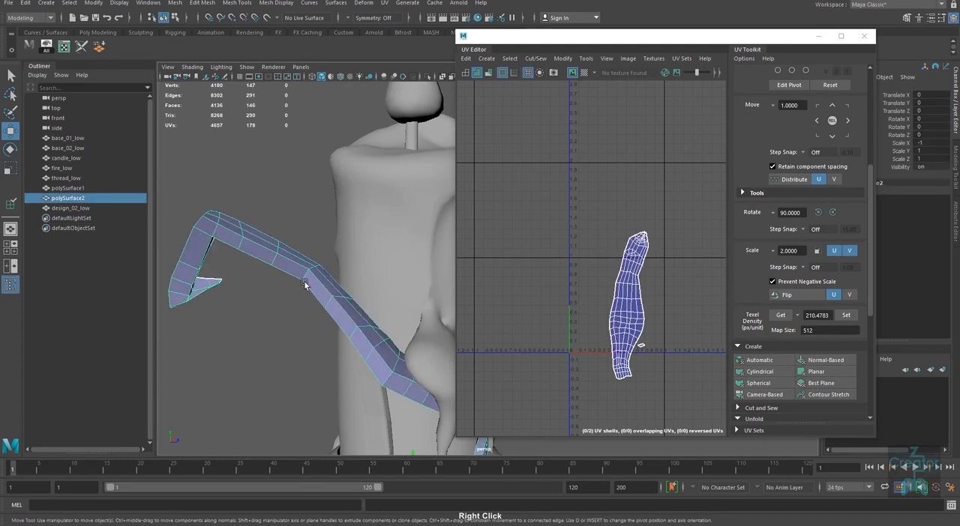
pyautogui.click(100, 48)
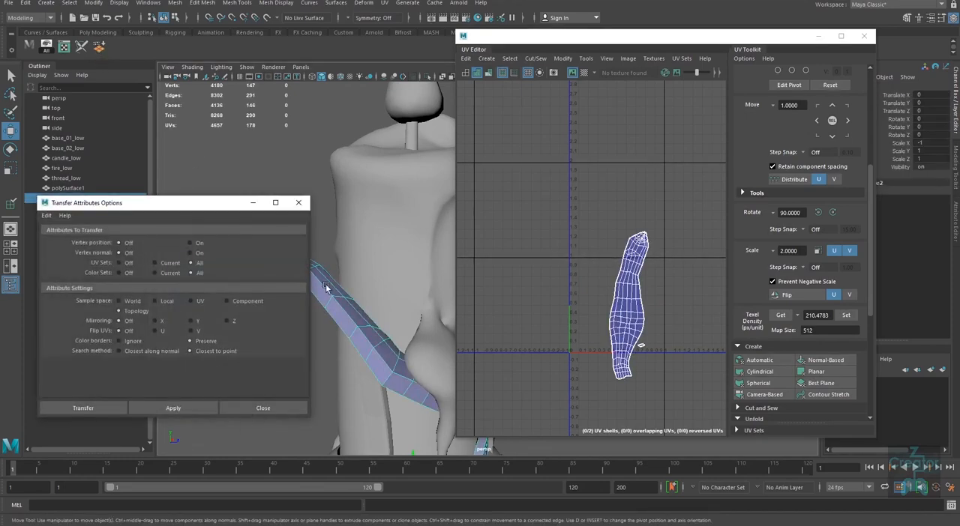
pyautogui.click(298, 202)
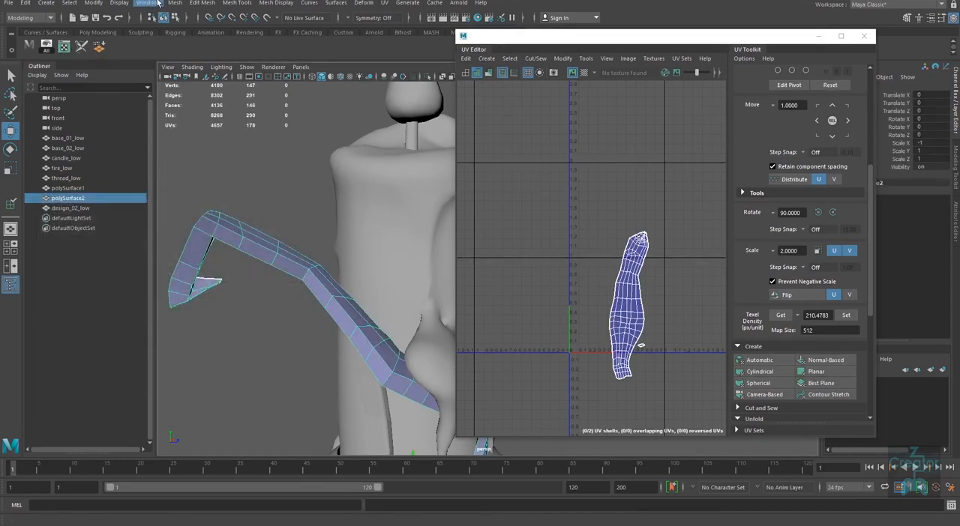
pyautogui.click(123, 3)
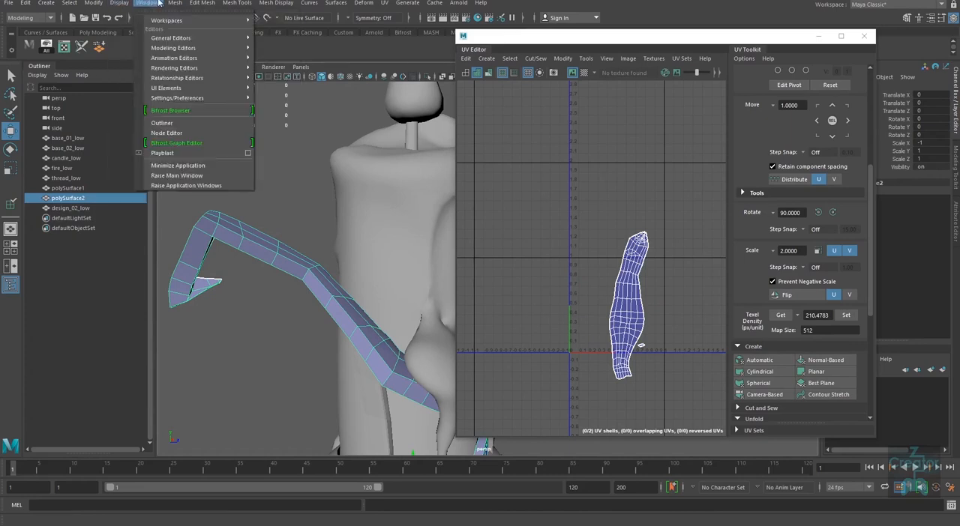
pyautogui.moveTo(264, 4)
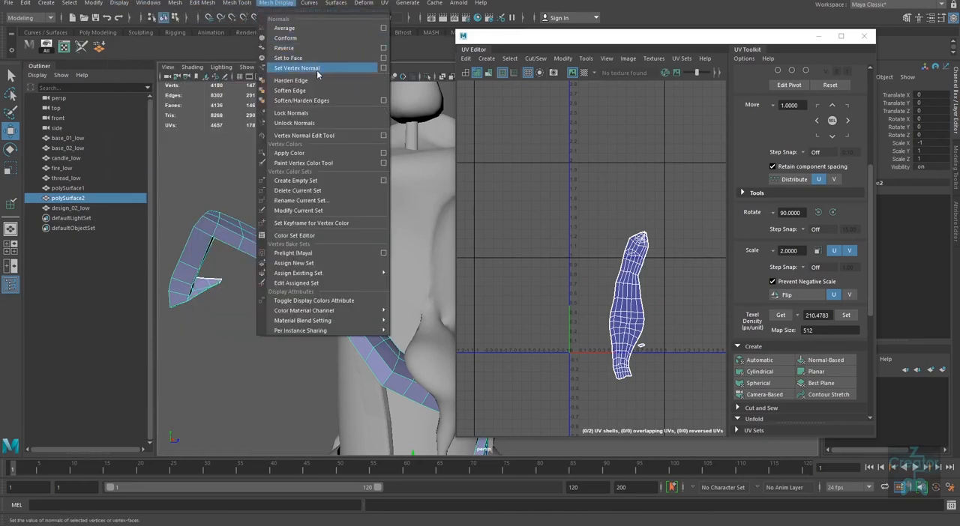
pyautogui.click(384, 100)
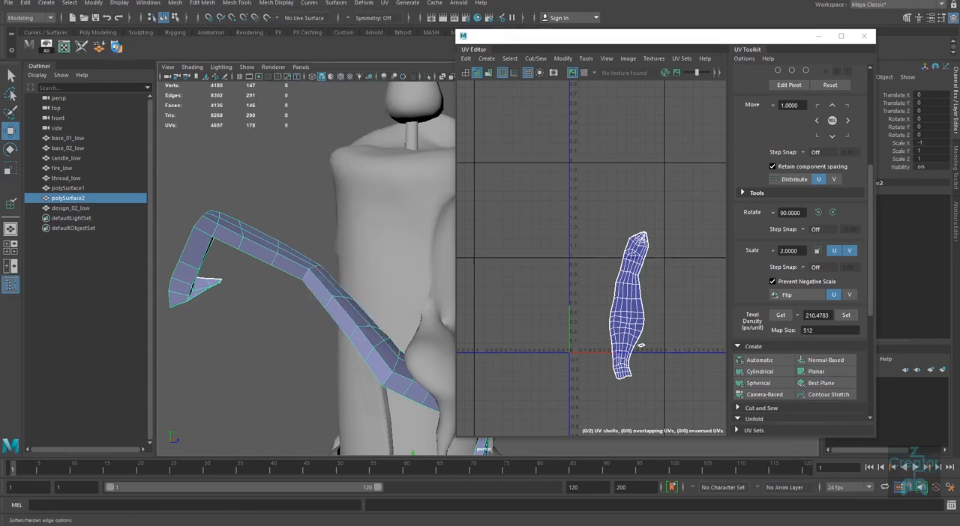
pyautogui.moveTo(203, 204); pyautogui.dragTo(692, 247)
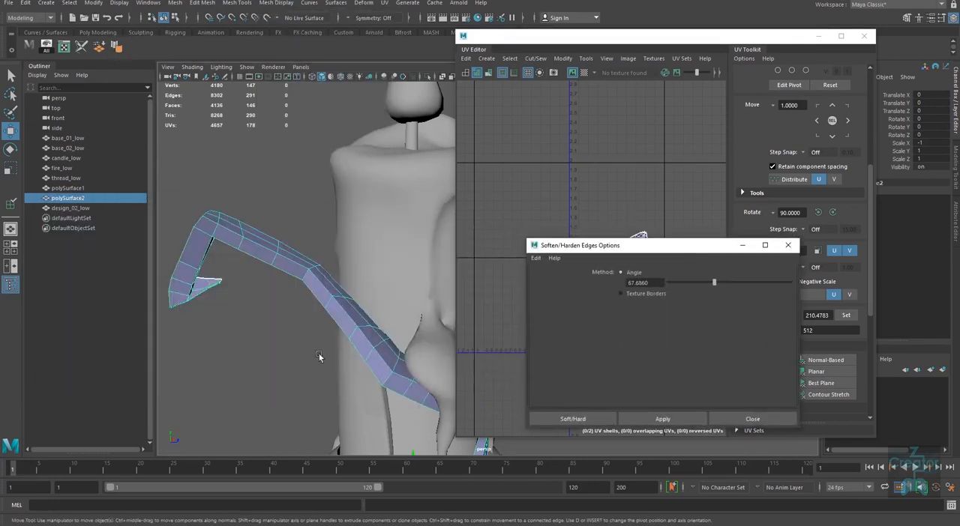
# Step: Set the Soften/Harden Edges angle to 42.3967 and apply it to the arm polySurface2
pyautogui.click(320, 362)
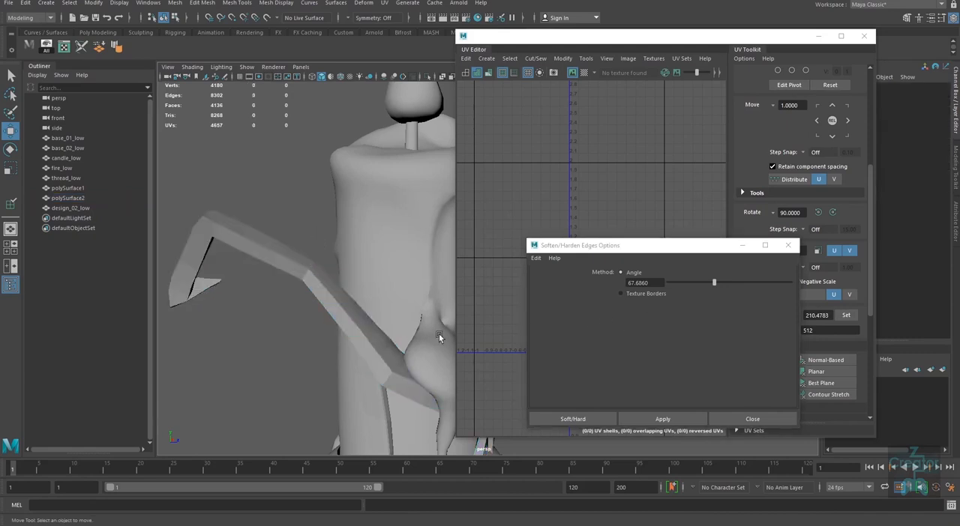
pyautogui.keyDown('alt'); pyautogui.moveTo(298, 305); pyautogui.dragTo(270, 357); pyautogui.keyUp('alt')
pyautogui.keyDown('alt'); pyautogui.moveTo(270, 358); pyautogui.dragTo(324, 254, button='middle'); pyautogui.keyUp('alt')
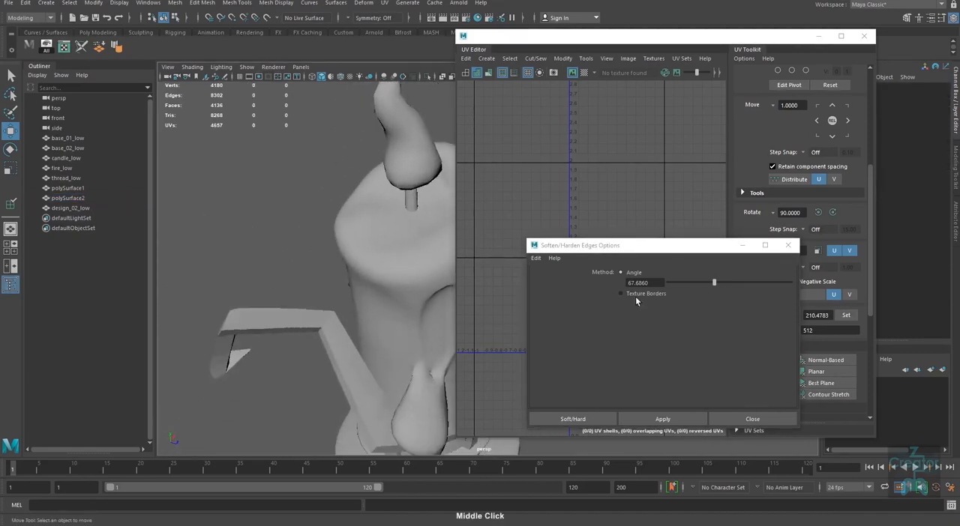
pyautogui.moveTo(716, 281); pyautogui.dragTo(695, 283)
pyautogui.click(676, 421)
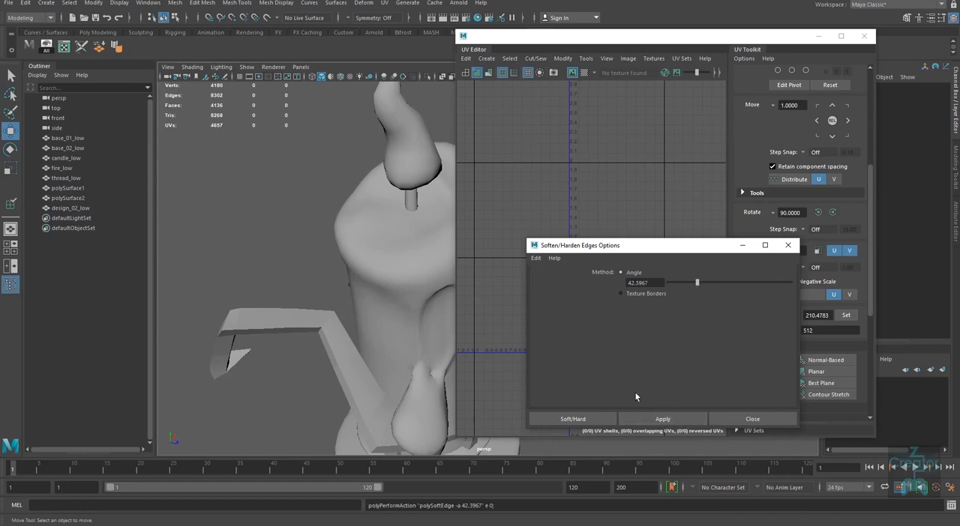
pyautogui.click(309, 312)
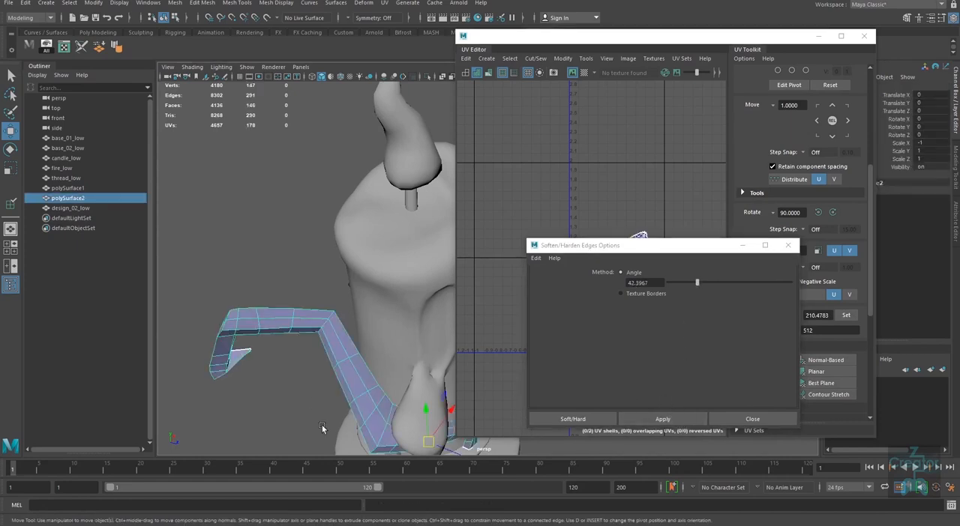
pyautogui.click(675, 423)
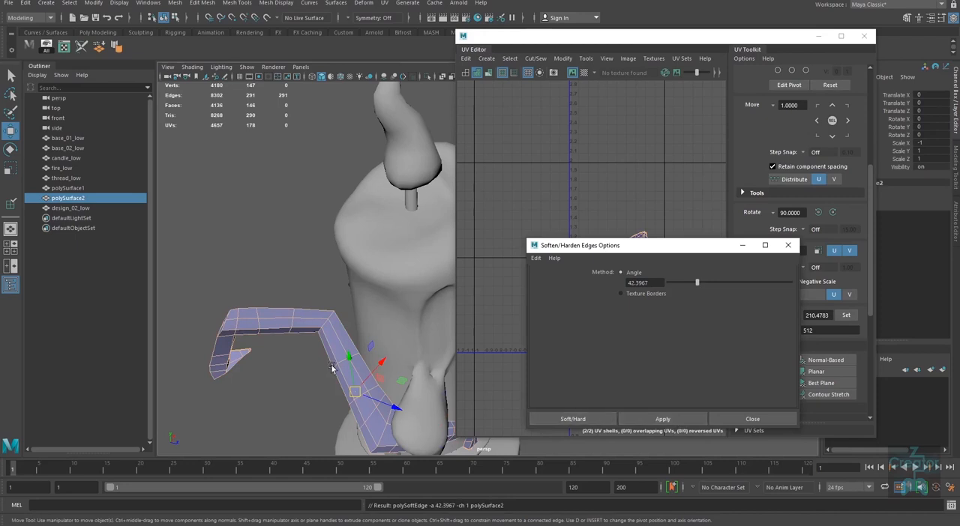
# Step: Apply the 42.3967 Soften/Harden Edges angle to the arm polySurface1, check both arms, and dismiss the options
pyautogui.moveTo(266, 326); pyautogui.dragTo(318, 273, button='right')
pyautogui.click(302, 364)
pyautogui.keyDown('alt'); pyautogui.moveTo(302, 366); pyautogui.dragTo(300, 342); pyautogui.keyUp('alt')
pyautogui.click(387, 268)
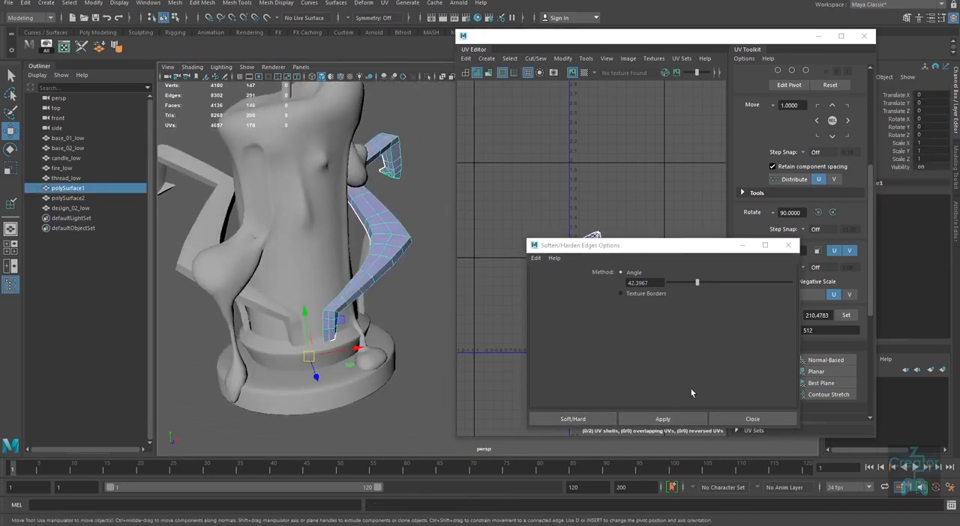
pyautogui.click(672, 418)
pyautogui.moveTo(377, 283); pyautogui.dragTo(428, 242, button='right')
pyautogui.click(420, 271)
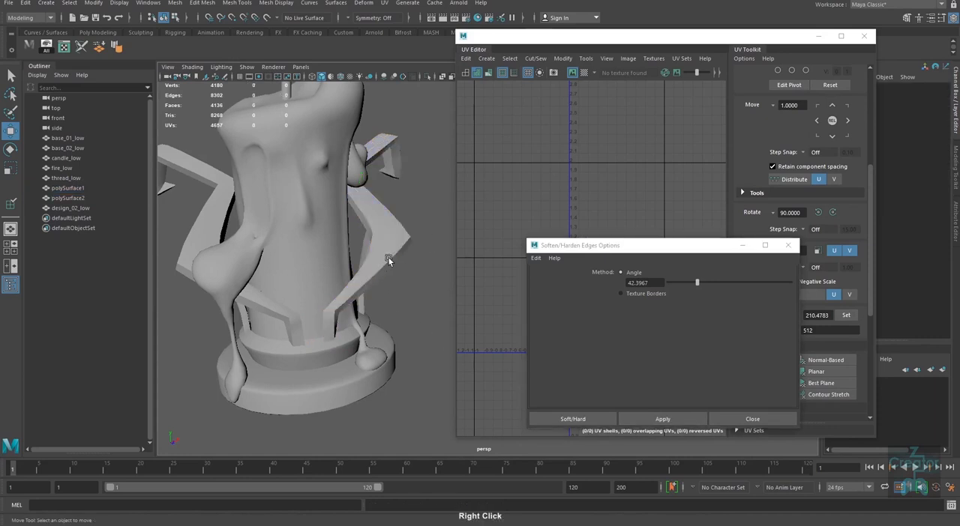
pyautogui.click(388, 259)
pyautogui.keyDown('shift'); pyautogui.click(195, 243); pyautogui.keyUp('shift')
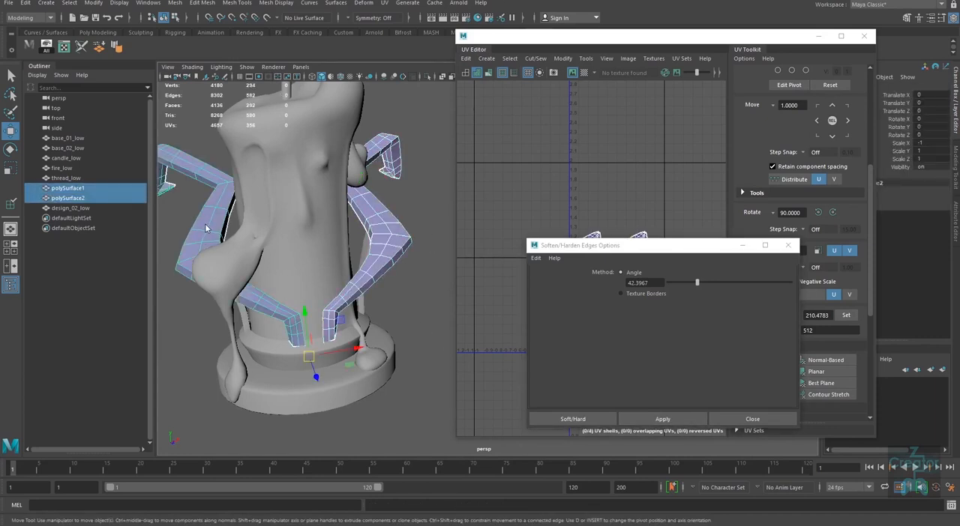
pyautogui.click(404, 379)
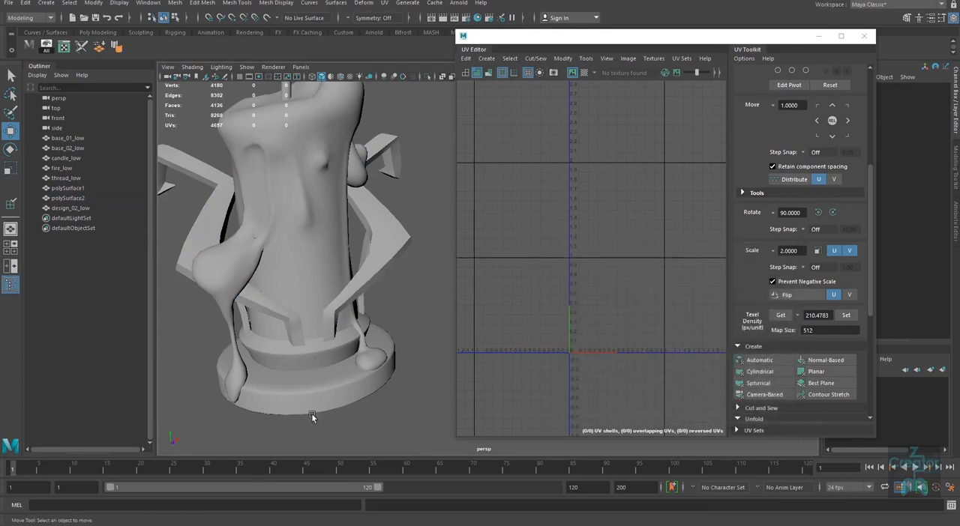
# Step: Examine the candle model from its base up to the wick, and view the UV shells of thread_low
pyautogui.keyDown('alt'); pyautogui.moveTo(311, 418); pyautogui.dragTo(351, 381, button='right'); pyautogui.keyUp('alt')
pyautogui.keyDown('alt'); pyautogui.moveTo(351, 381); pyautogui.dragTo(347, 392, button='middle'); pyautogui.keyUp('alt')
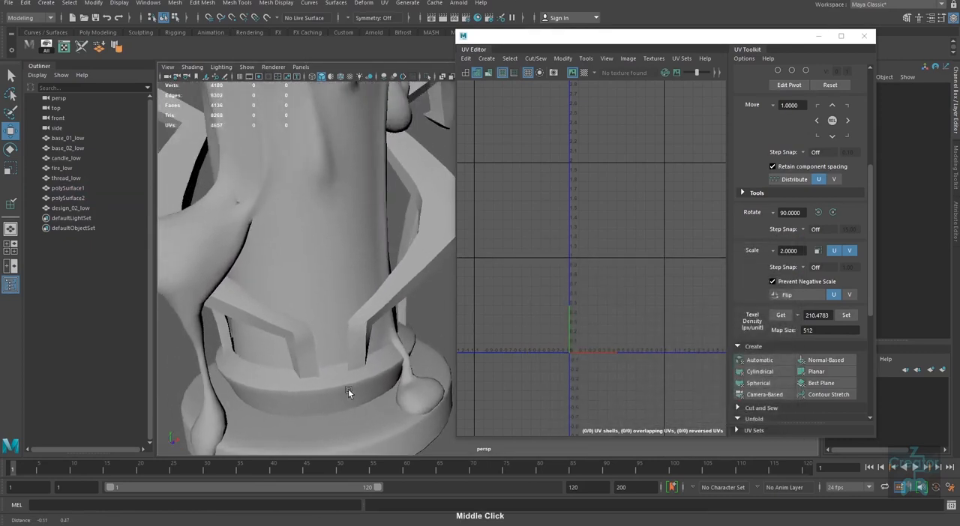
pyautogui.keyDown('alt'); pyautogui.moveTo(348, 392); pyautogui.dragTo(289, 357, button='right'); pyautogui.keyUp('alt')
pyautogui.keyDown('alt'); pyautogui.moveTo(318, 349); pyautogui.dragTo(322, 394, button='middle'); pyautogui.keyUp('alt')
pyautogui.keyDown('alt'); pyautogui.moveTo(327, 203); pyautogui.dragTo(330, 292, button='middle'); pyautogui.keyUp('alt')
pyautogui.keyDown('alt'); pyautogui.moveTo(329, 292); pyautogui.dragTo(339, 381, button='right'); pyautogui.keyUp('alt')
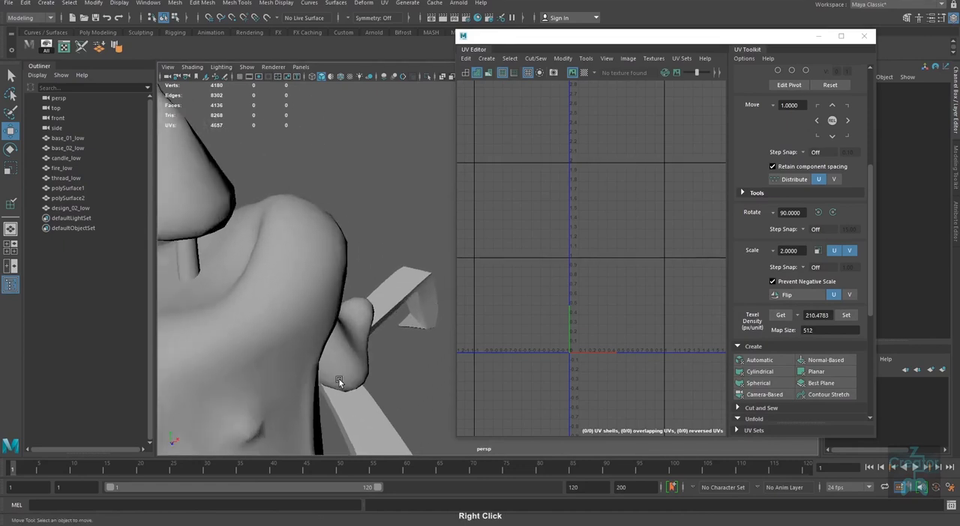
pyautogui.keyDown('alt'); pyautogui.moveTo(209, 288); pyautogui.dragTo(248, 305, button='middle'); pyautogui.keyUp('alt')
pyautogui.click(228, 278)
pyautogui.keyDown('alt'); pyautogui.moveTo(364, 389); pyautogui.dragTo(233, 387, button='right'); pyautogui.keyUp('alt')
pyautogui.keyDown('alt'); pyautogui.moveTo(313, 435); pyautogui.dragTo(297, 315, button='middle'); pyautogui.keyUp('alt')
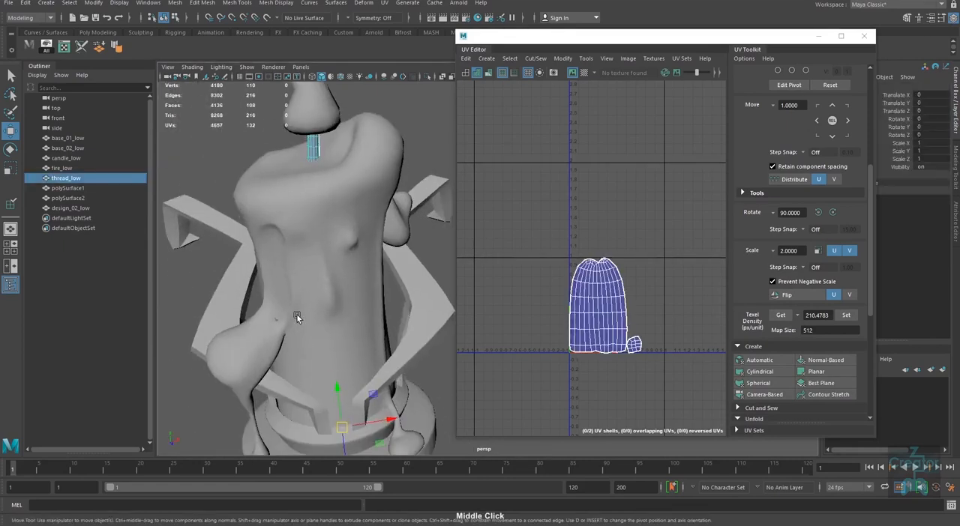
pyautogui.keyDown('alt'); pyautogui.moveTo(364, 384); pyautogui.dragTo(316, 380, button='right'); pyautogui.keyUp('alt')
pyautogui.keyDown('alt'); pyautogui.moveTo(336, 409); pyautogui.dragTo(340, 388); pyautogui.keyUp('alt')
pyautogui.keyDown('alt'); pyautogui.moveTo(340, 387); pyautogui.dragTo(289, 380, button='middle'); pyautogui.keyUp('alt')
pyautogui.keyDown('alt'); pyautogui.moveTo(289, 381); pyautogui.dragTo(324, 406, button='right'); pyautogui.keyUp('alt')
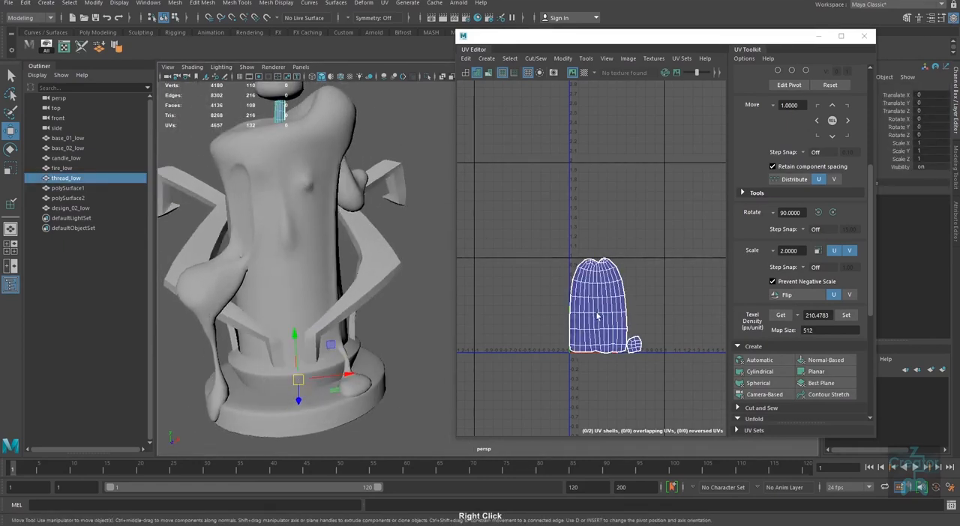
pyautogui.keyDown('alt'); pyautogui.moveTo(297, 380); pyautogui.dragTo(329, 377); pyautogui.keyUp('alt')
pyautogui.moveTo(328, 377)
pyautogui.keyDown('alt'); pyautogui.mouseDown(button='right')
pyautogui.moveTo(319, 372)
pyautogui.moveTo(328, 382)
pyautogui.mouseUp(button='right'); pyautogui.keyUp('alt')
pyautogui.keyDown('alt'); pyautogui.moveTo(328, 382); pyautogui.dragTo(333, 390, button='middle'); pyautogui.keyUp('alt')
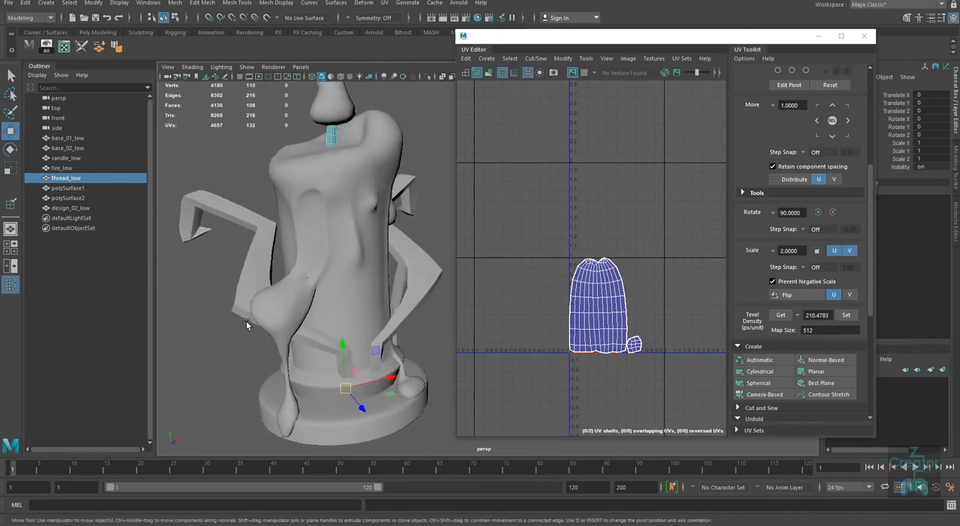
# Step: Check the UV shell of base_01_low, and look closely at the overlapping strip and disc shells of base_02_low
pyautogui.click(420, 430)
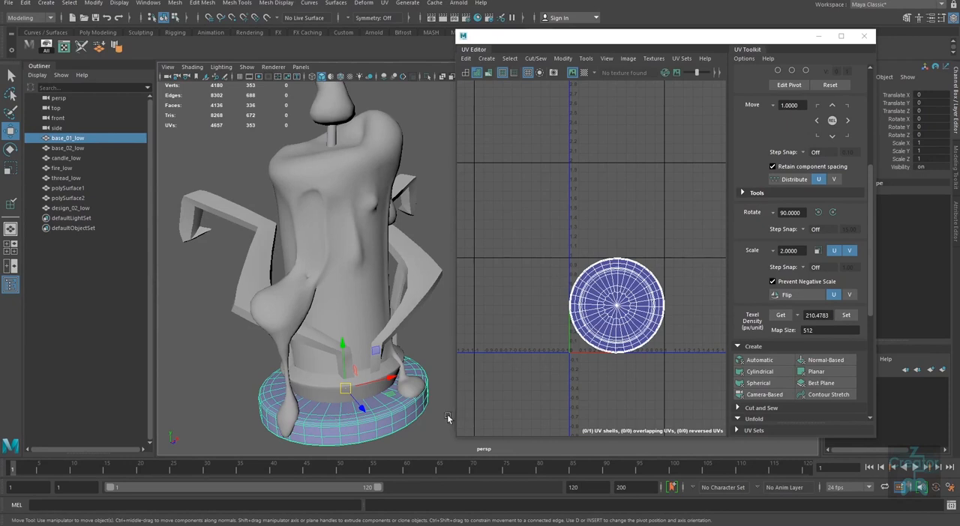
pyautogui.keyDown('alt'); pyautogui.moveTo(448, 419); pyautogui.dragTo(366, 400); pyautogui.keyUp('alt')
pyautogui.click(279, 376)
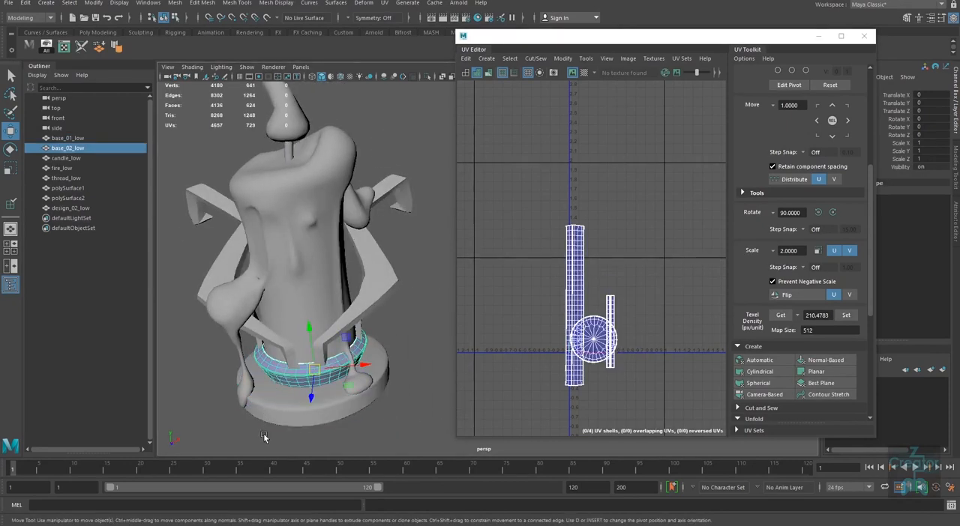
pyautogui.keyDown('alt'); pyautogui.moveTo(632, 348); pyautogui.dragTo(609, 332, button='middle'); pyautogui.keyUp('alt')
pyautogui.keyDown('alt'); pyautogui.moveTo(609, 332); pyautogui.dragTo(618, 303, button='right'); pyautogui.keyUp('alt')
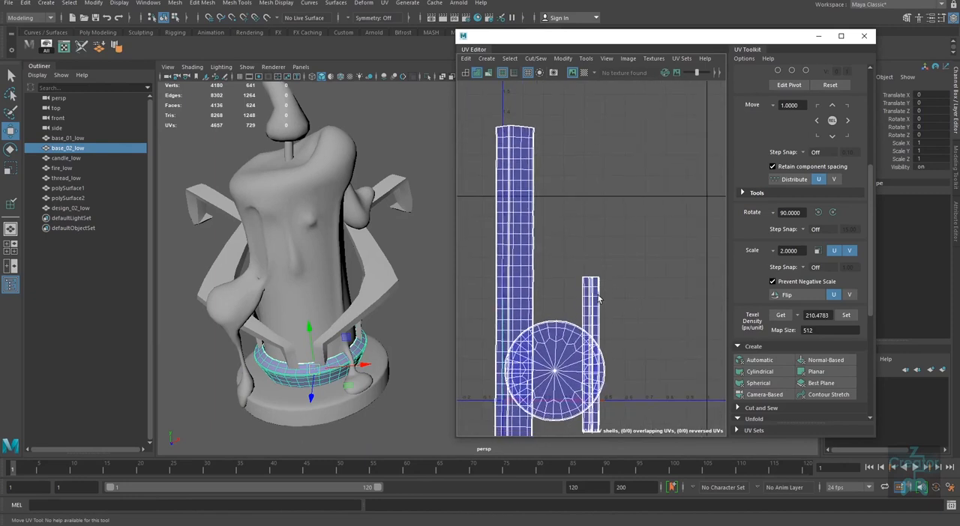
# Step: Move the two thin strip shells of base_02_low sideways, away from its overlapping disc shell
pyautogui.moveTo(602, 295); pyautogui.dragTo(635, 346, button='right')
pyautogui.moveTo(642, 355); pyautogui.dragTo(650, 355)
pyautogui.moveTo(620, 258); pyautogui.dragTo(578, 286)
pyautogui.keyDown('ctrl'); pyautogui.moveTo(628, 301); pyautogui.dragTo(644, 325, button='right'); pyautogui.keyUp('ctrl')
pyautogui.moveTo(647, 355); pyautogui.dragTo(709, 354)
# Step: Move the disc shell of base_02_low off the long strip into the gap before the two thin strips
pyautogui.keyDown('alt'); pyautogui.moveTo(594, 344); pyautogui.dragTo(603, 367, button='right'); pyautogui.keyUp('alt')
pyautogui.click(582, 346)
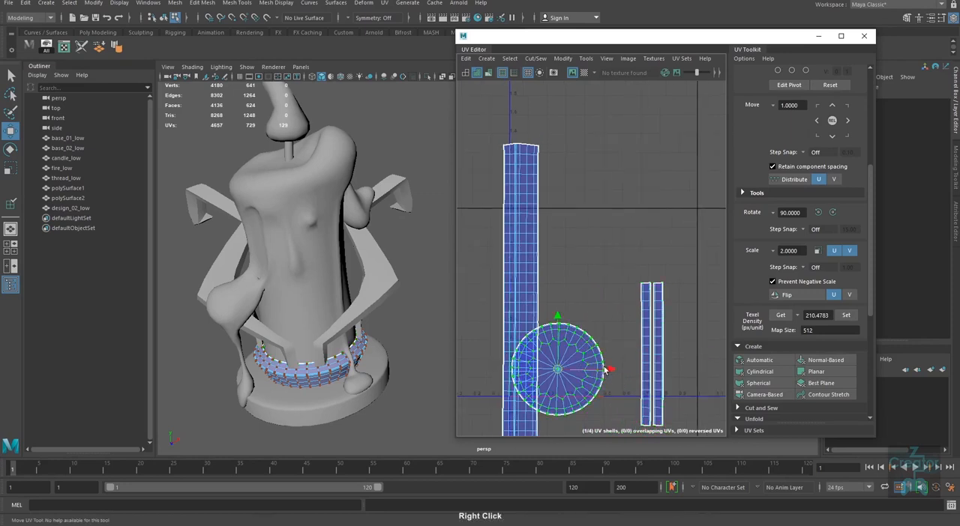
pyautogui.moveTo(558, 370); pyautogui.dragTo(591, 368)
pyautogui.keyDown('alt'); pyautogui.moveTo(580, 363); pyautogui.dragTo(511, 356, button='right'); pyautogui.keyUp('alt')
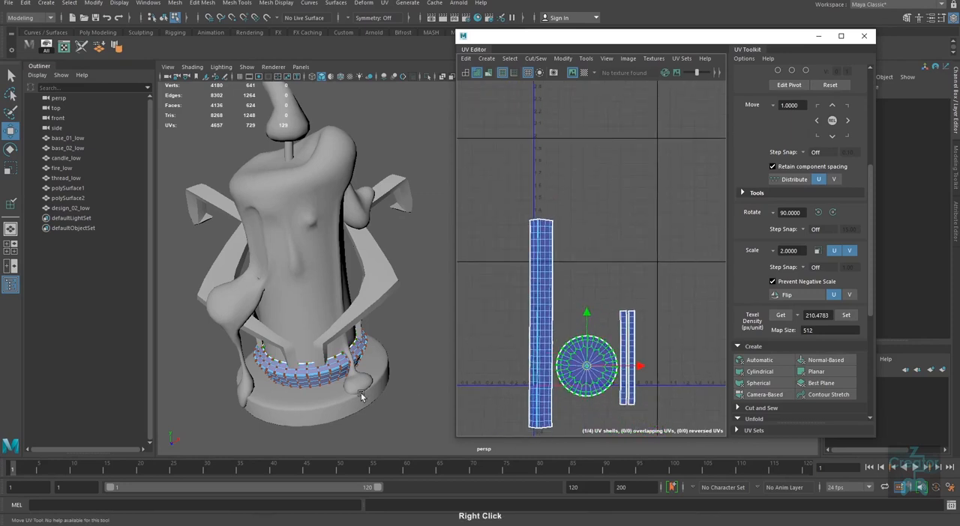
# Step: Select base_01_low, base_02_low and both arms, polySurface1 and polySurface2, to show their UV shells together
pyautogui.keyDown('alt'); pyautogui.moveTo(286, 390); pyautogui.dragTo(295, 353, button='middle'); pyautogui.keyUp('alt')
pyautogui.moveTo(296, 353); pyautogui.dragTo(332, 399, button='right')
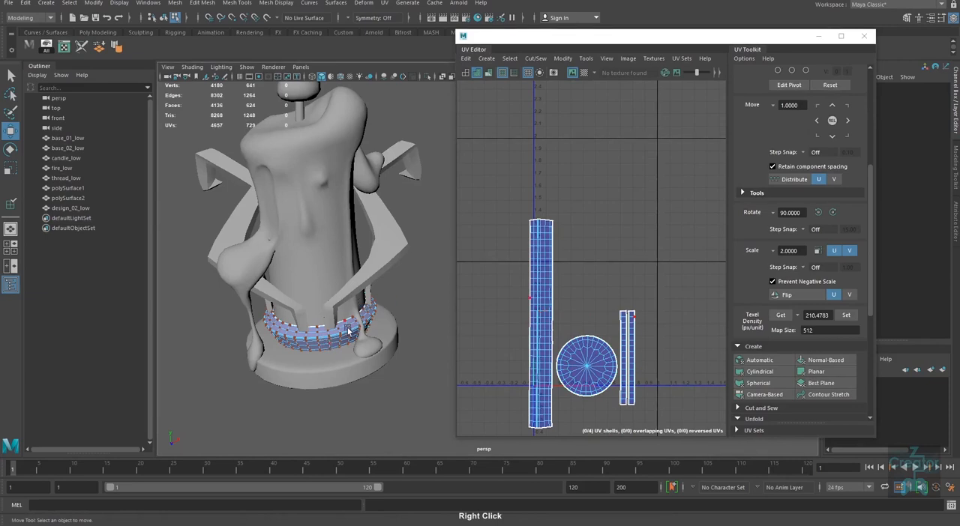
pyautogui.moveTo(348, 331); pyautogui.dragTo(360, 312, button='right')
pyautogui.keyDown('shift'); pyautogui.click(359, 278); pyautogui.keyUp('shift')
pyautogui.keyDown('shift'); pyautogui.click(346, 365); pyautogui.keyUp('shift')
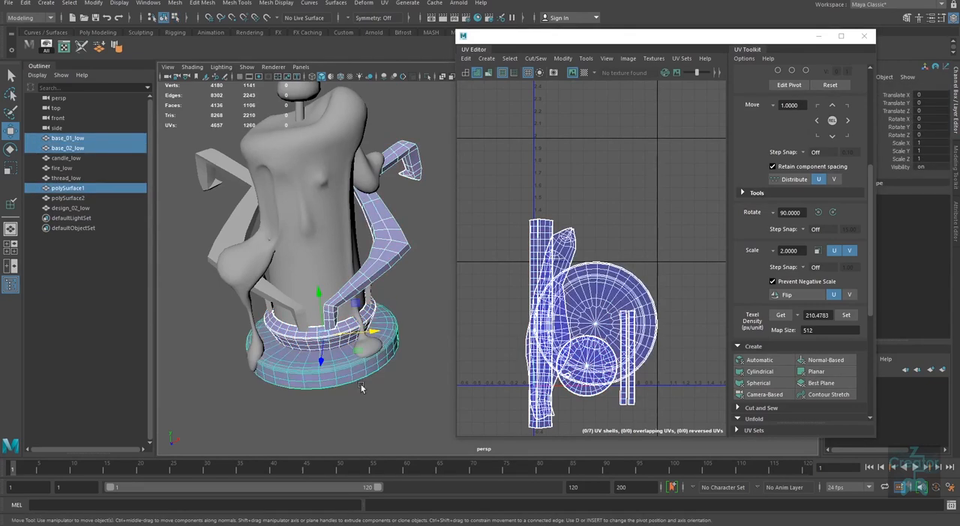
pyautogui.keyDown('shift'); pyautogui.click(280, 302); pyautogui.keyUp('shift')
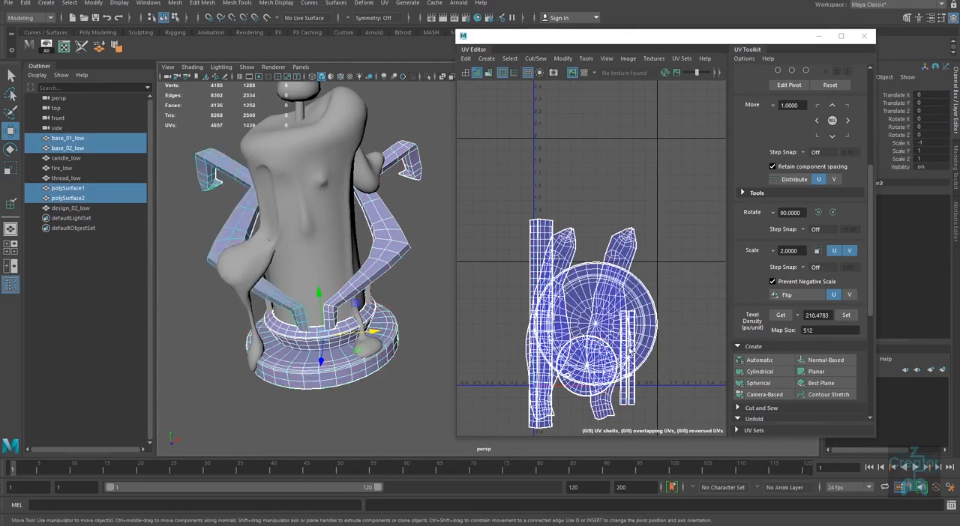
# Step: Scale all UVs of the bases and arms uniformly so the longest strip fits the height of the 0–1 tile
pyautogui.keyDown('alt'); pyautogui.moveTo(657, 357); pyautogui.dragTo(619, 335, button='right'); pyautogui.keyUp('alt')
pyautogui.keyDown('alt'); pyautogui.moveTo(620, 335); pyautogui.dragTo(594, 320, button='middle'); pyautogui.keyUp('alt')
pyautogui.moveTo(599, 303); pyautogui.dragTo(639, 270, button='right')
pyautogui.moveTo(659, 231); pyautogui.dragTo(501, 417)
pyautogui.scroll(2, 587, 369)
pyautogui.press('r')
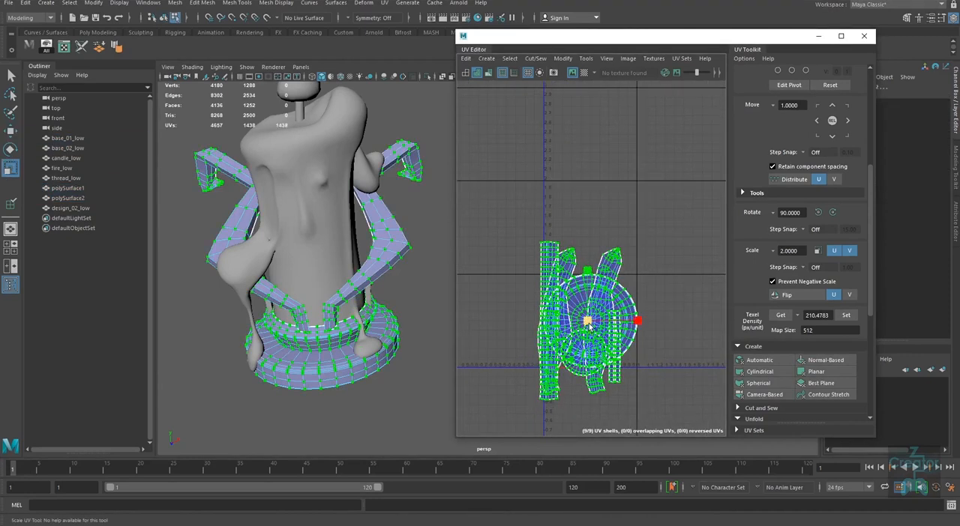
pyautogui.moveTo(589, 324); pyautogui.dragTo(568, 362)
pyautogui.keyDown('alt'); pyautogui.moveTo(564, 321); pyautogui.dragTo(668, 395, button='right'); pyautogui.keyUp('alt')
pyautogui.keyDown('alt'); pyautogui.moveTo(597, 370); pyautogui.dragTo(608, 362, button='middle'); pyautogui.keyUp('alt')
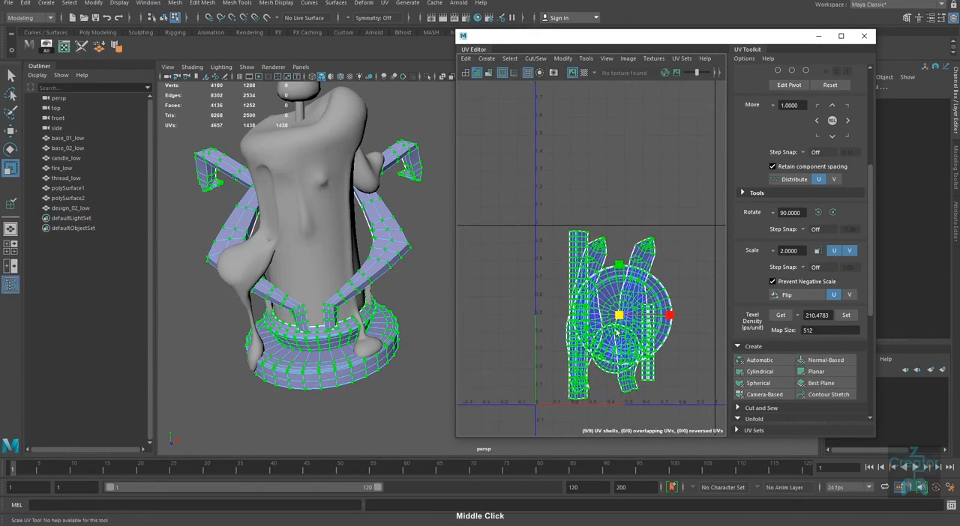
pyautogui.keyDown('alt'); pyautogui.moveTo(616, 330); pyautogui.dragTo(623, 318, button='right'); pyautogui.keyUp('alt')
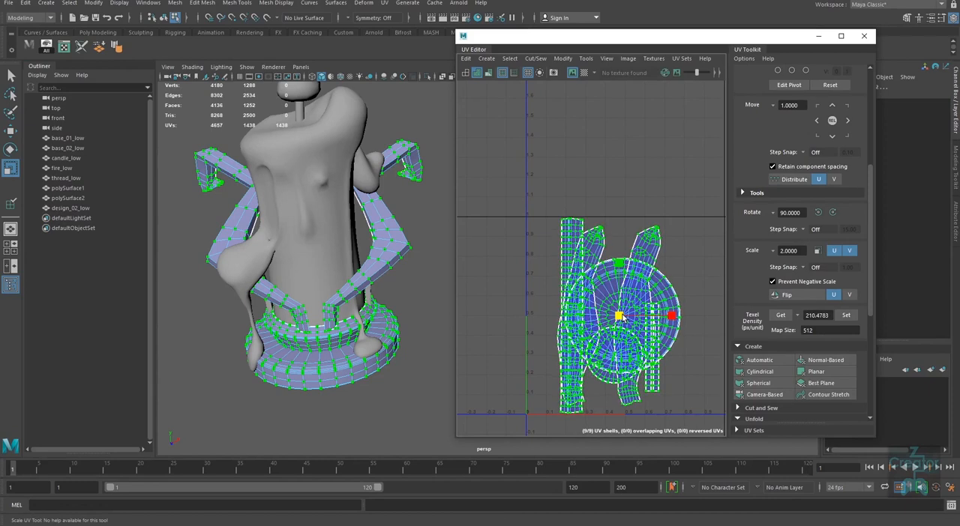
pyautogui.keyDown('alt'); pyautogui.moveTo(621, 318); pyautogui.dragTo(656, 288, button='middle'); pyautogui.keyUp('alt')
# Step: Move the long strip shell of base_02_low against the starting U edge of the 0–1 tile
pyautogui.press('w')
pyautogui.moveTo(589, 233); pyautogui.dragTo(588, 233)
pyautogui.keyDown('ctrl'); pyautogui.moveTo(588, 233); pyautogui.dragTo(657, 311, button='right'); pyautogui.keyUp('ctrl')
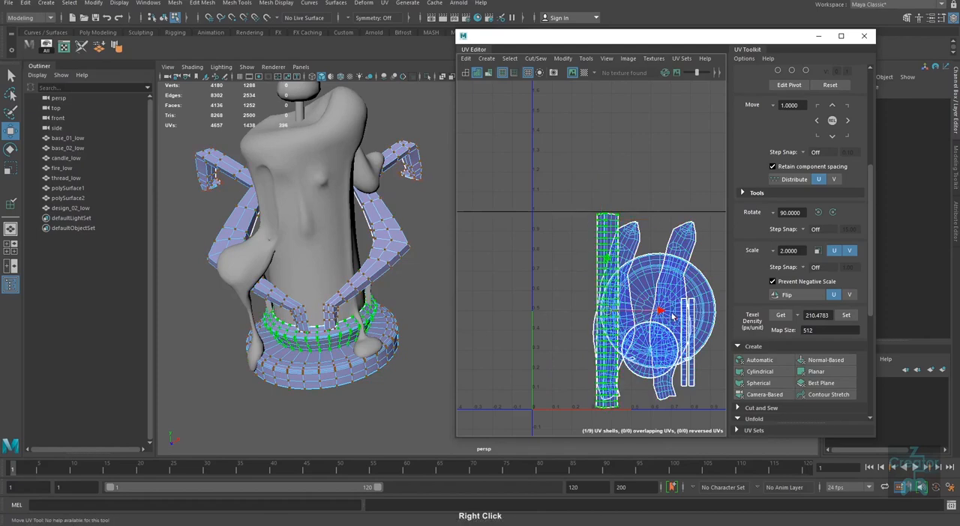
pyautogui.moveTo(660, 312); pyautogui.dragTo(602, 321, button='middle')
pyautogui.moveTo(601, 320); pyautogui.dragTo(600, 321)
pyautogui.keyDown('alt'); pyautogui.moveTo(667, 323); pyautogui.dragTo(599, 345, button='middle'); pyautogui.keyUp('alt')
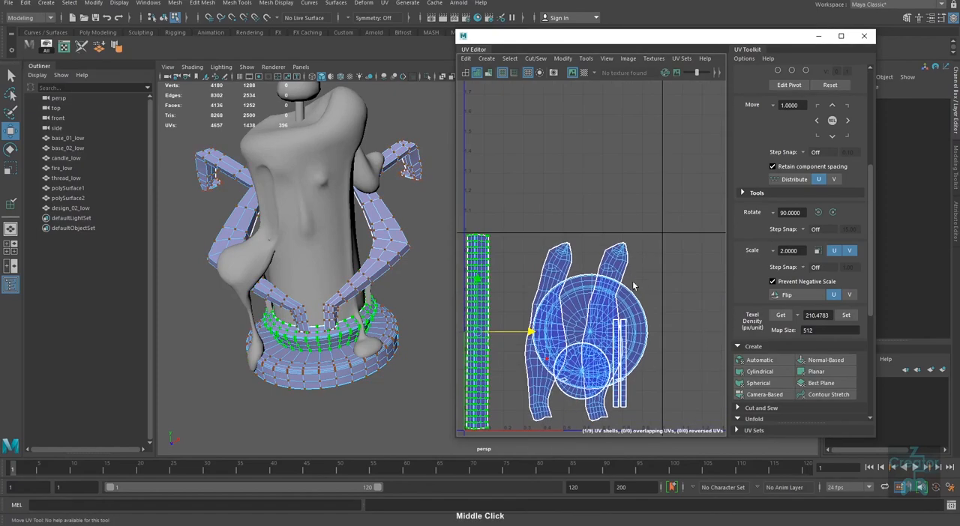
# Step: Move the large disc shell of base_01_low out of the 0–1 tile into the neighbouring U tile
pyautogui.scroll(-2, 633, 285)
pyautogui.keyDown('alt'); pyautogui.moveTo(617, 285); pyautogui.dragTo(586, 286, button='middle'); pyautogui.keyUp('alt')
pyautogui.keyDown('alt'); pyautogui.moveTo(609, 329); pyautogui.dragTo(615, 299, button='middle'); pyautogui.keyUp('alt')
pyautogui.moveTo(617, 275); pyautogui.dragTo(606, 288)
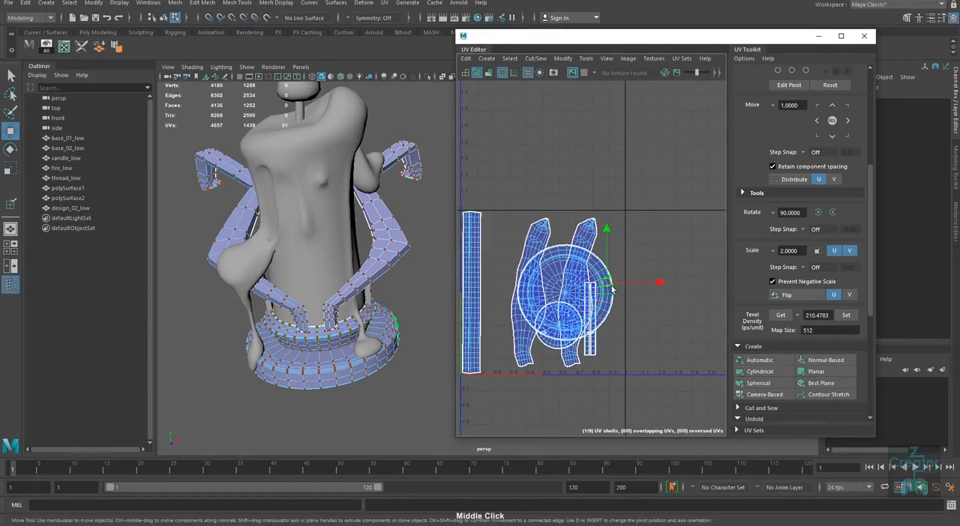
pyautogui.keyDown('ctrl'); pyautogui.moveTo(607, 288); pyautogui.dragTo(612, 306, button='right'); pyautogui.keyUp('ctrl')
pyautogui.moveTo(579, 293); pyautogui.dragTo(662, 279)
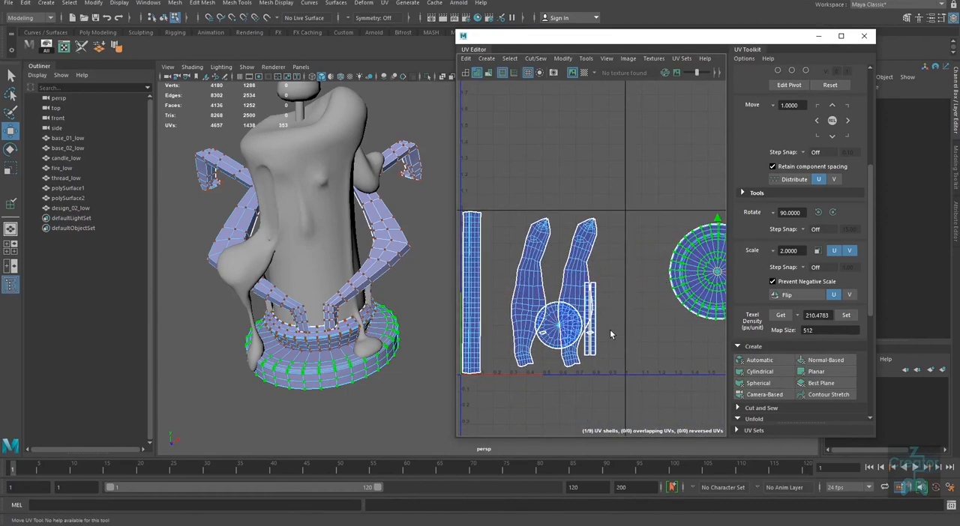
# Step: Move the two arm shells up by one full UV tile, clear of the base shells
pyautogui.keyDown('alt'); pyautogui.moveTo(589, 319); pyautogui.dragTo(599, 277, button='right'); pyautogui.keyUp('alt')
pyautogui.moveTo(604, 187); pyautogui.dragTo(516, 232)
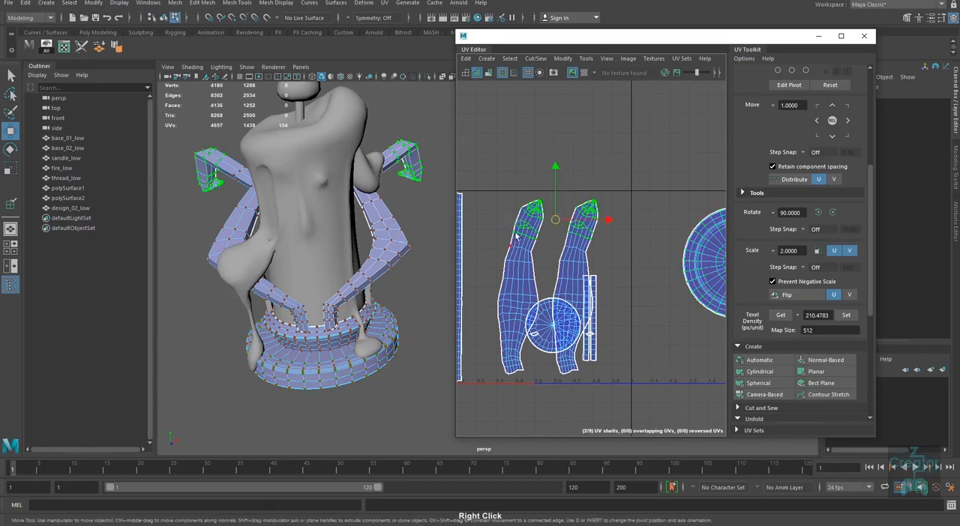
pyautogui.keyDown('ctrl'); pyautogui.moveTo(568, 244); pyautogui.dragTo(572, 265, button='right'); pyautogui.keyUp('ctrl')
pyautogui.keyDown('alt'); pyautogui.moveTo(600, 331); pyautogui.dragTo(461, 317, button='right'); pyautogui.keyUp('alt')
pyautogui.press('Up')
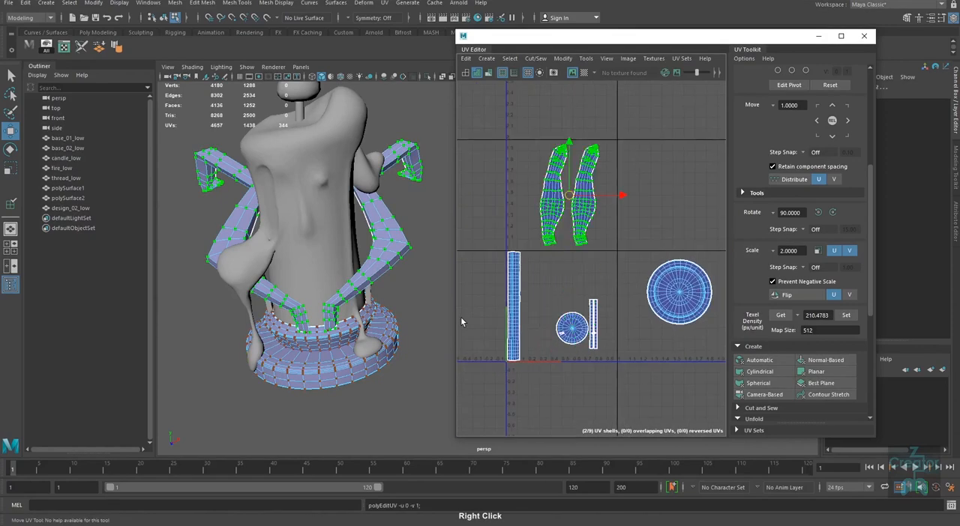
# Step: Raise the disc and thin strip shells of base_02_low, and place the disc beside the upper end of the long strip
pyautogui.keyDown('alt'); pyautogui.moveTo(577, 367); pyautogui.dragTo(600, 300, button='right'); pyautogui.keyUp('alt')
pyautogui.moveTo(603, 299); pyautogui.dragTo(565, 321)
pyautogui.keyDown('ctrl'); pyautogui.moveTo(566, 324); pyautogui.dragTo(568, 345, button='right'); pyautogui.keyUp('ctrl')
pyautogui.moveTo(574, 280); pyautogui.dragTo(575, 235)
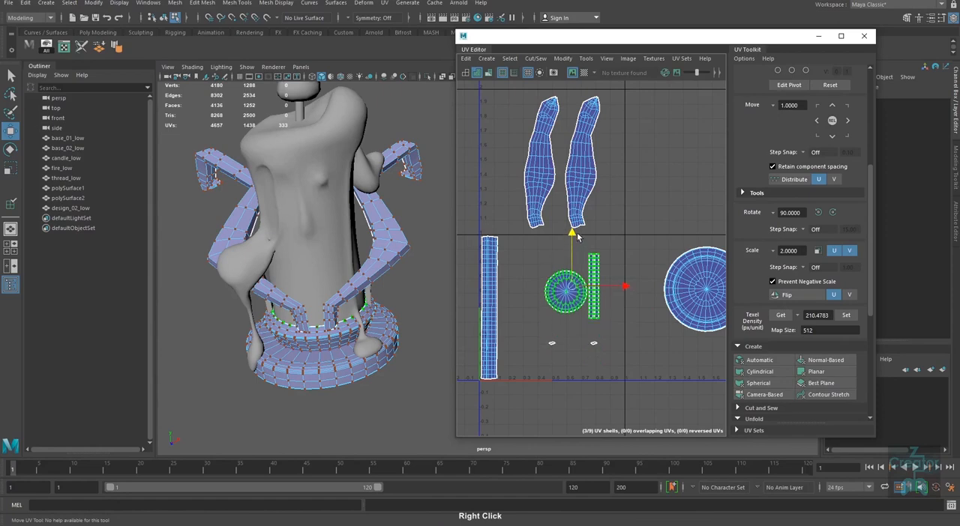
pyautogui.moveTo(574, 288); pyautogui.dragTo(527, 262)
pyautogui.keyDown('alt'); pyautogui.moveTo(541, 311); pyautogui.dragTo(565, 342, button='right'); pyautogui.keyUp('alt')
pyautogui.keyDown('alt'); pyautogui.moveTo(564, 342); pyautogui.dragTo(606, 352, button='middle'); pyautogui.keyUp('alt')
pyautogui.keyDown('alt'); pyautogui.moveTo(606, 352); pyautogui.dragTo(570, 296, button='right'); pyautogui.keyUp('alt')
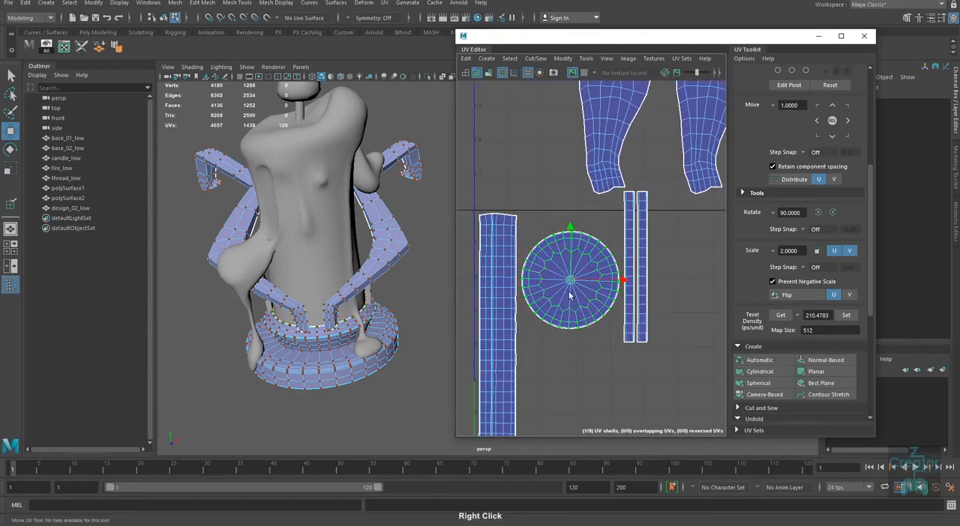
pyautogui.moveTo(569, 282); pyautogui.dragTo(571, 267)
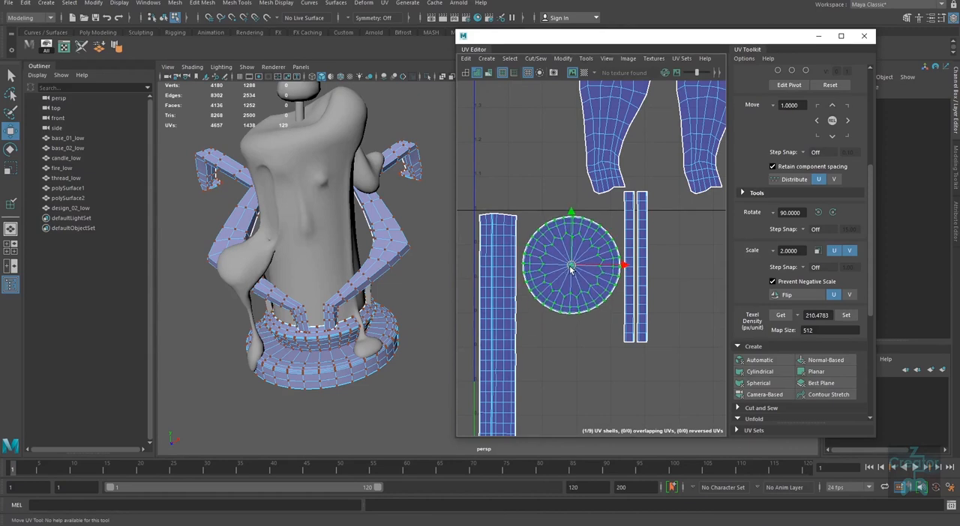
# Step: Place the two thin strip shells of base_02_low under its disc, alongside the long strip
pyautogui.keyDown('alt'); pyautogui.moveTo(672, 309); pyautogui.dragTo(628, 297, button='right'); pyautogui.keyUp('alt')
pyautogui.click(642, 318)
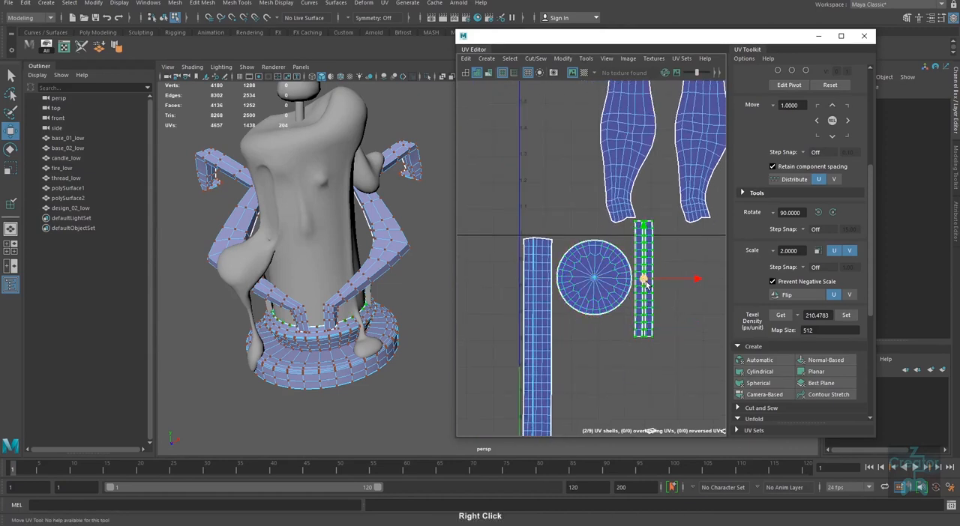
pyautogui.moveTo(646, 283); pyautogui.dragTo(570, 379)
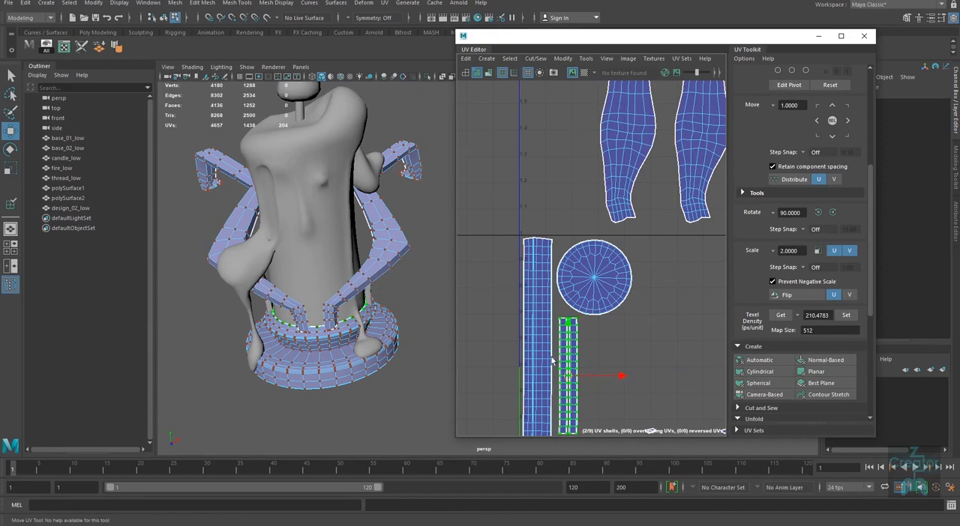
# Step: Show the shells of base_01_low and base_02_low together, and enlarge the UV Editor window
pyautogui.keyDown('alt'); pyautogui.moveTo(552, 361); pyautogui.dragTo(345, 335, button='right'); pyautogui.keyUp('alt')
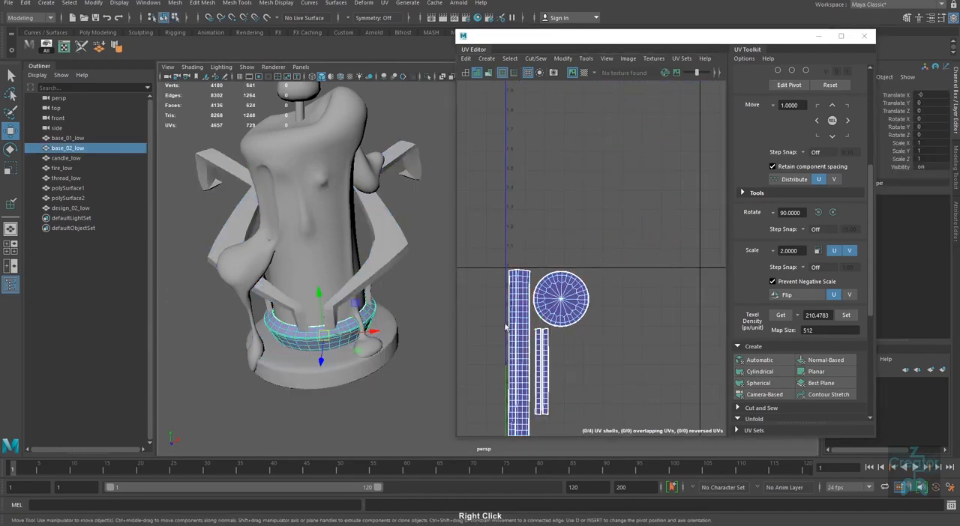
pyautogui.click(326, 385)
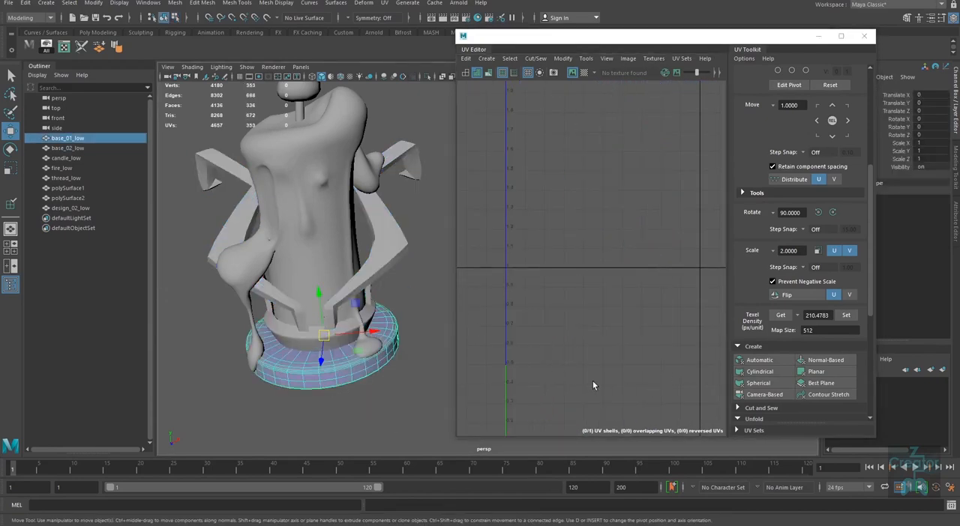
pyautogui.moveTo(592, 381); pyautogui.dragTo(609, 297, button='middle')
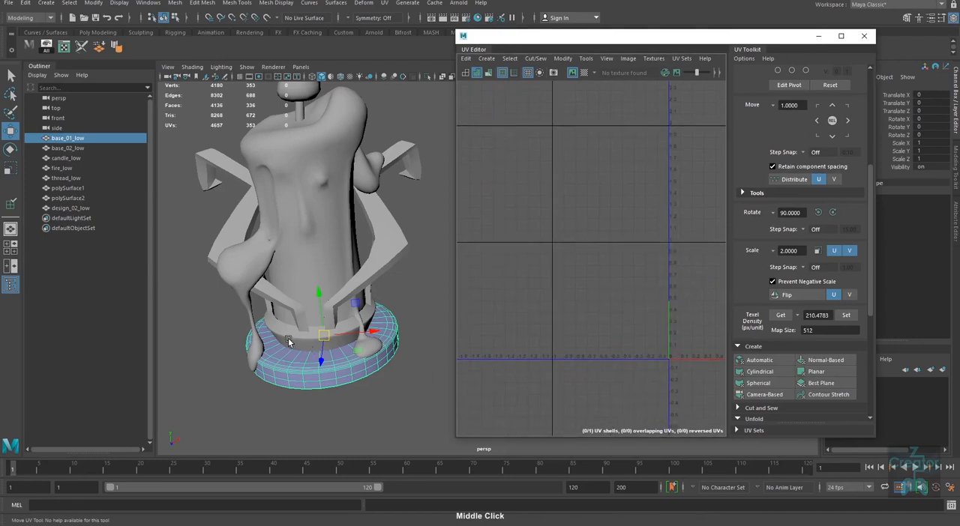
pyautogui.keyDown('shift'); pyautogui.click(287, 337); pyautogui.keyUp('shift')
pyautogui.moveTo(675, 337); pyautogui.dragTo(524, 324, button='middle')
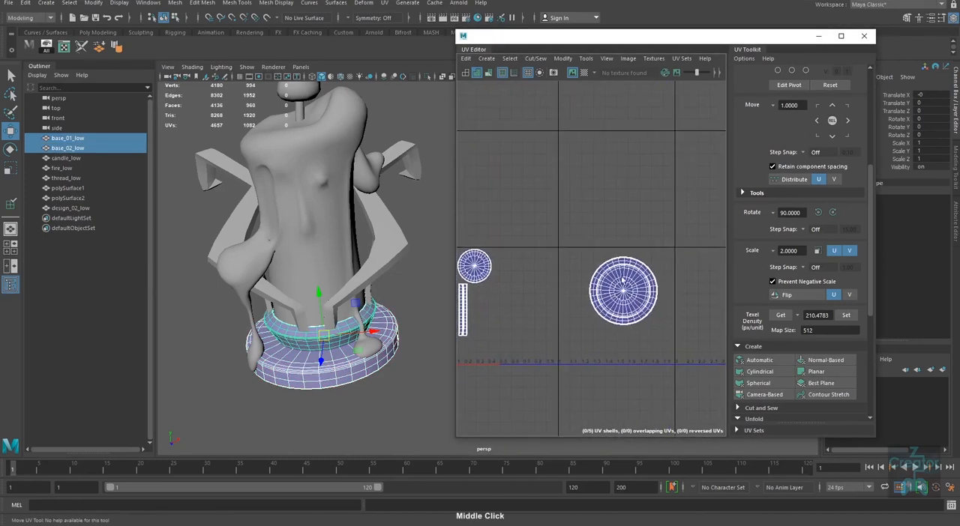
pyautogui.moveTo(636, 333); pyautogui.dragTo(653, 332, button='middle')
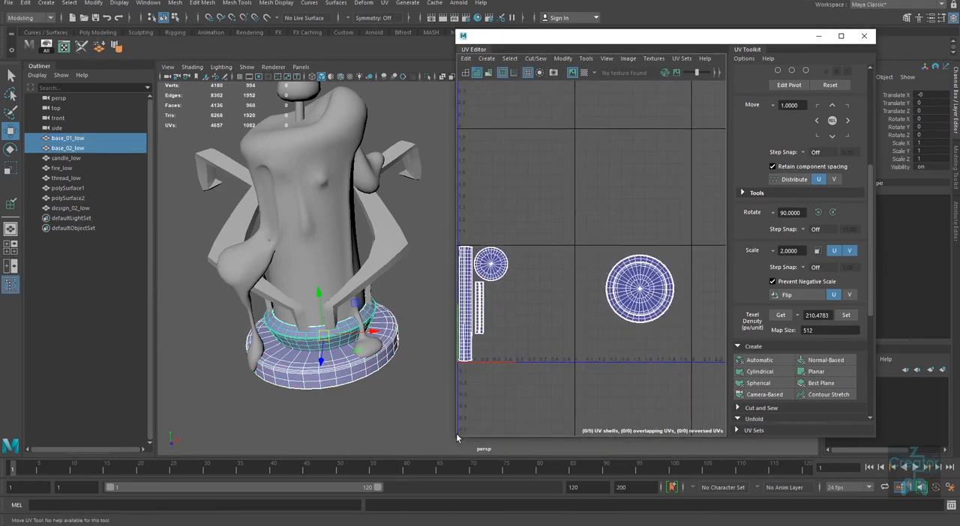
pyautogui.moveTo(457, 438); pyautogui.dragTo(302, 498)
pyautogui.keyDown('alt'); pyautogui.moveTo(549, 365); pyautogui.dragTo(519, 355, button='right'); pyautogui.keyUp('alt')
pyautogui.keyDown('alt'); pyautogui.moveTo(252, 384); pyautogui.dragTo(184, 398, button='middle'); pyautogui.keyUp('alt')
pyautogui.keyDown('alt'); pyautogui.moveTo(184, 399); pyautogui.dragTo(224, 407, button='right'); pyautogui.keyUp('alt')
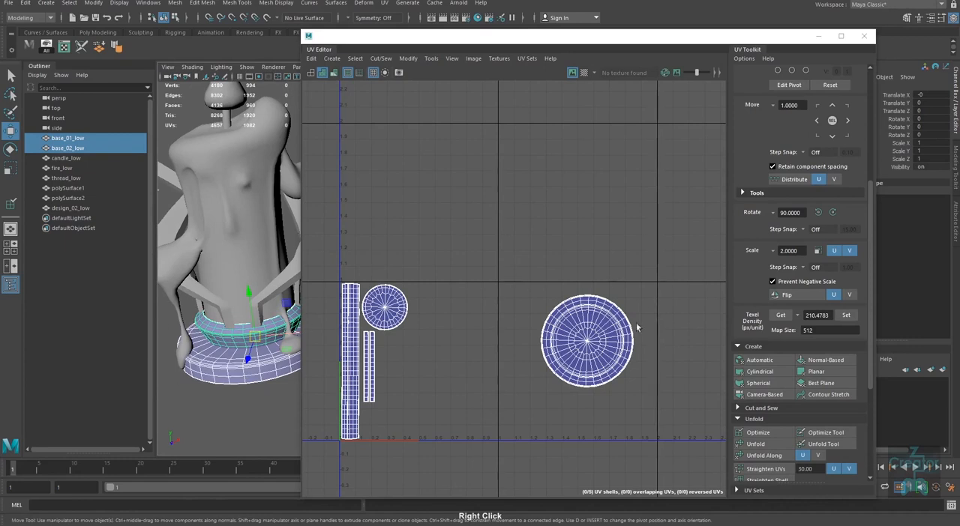
# Step: Move the large disc shell of base_01_low into the 0–1 tile, beside the thin strips and below the small disc
pyautogui.keyDown('alt'); pyautogui.moveTo(564, 383); pyautogui.dragTo(590, 378, button='middle'); pyautogui.keyUp('alt')
pyautogui.moveTo(605, 309); pyautogui.dragTo(650, 306, button='right')
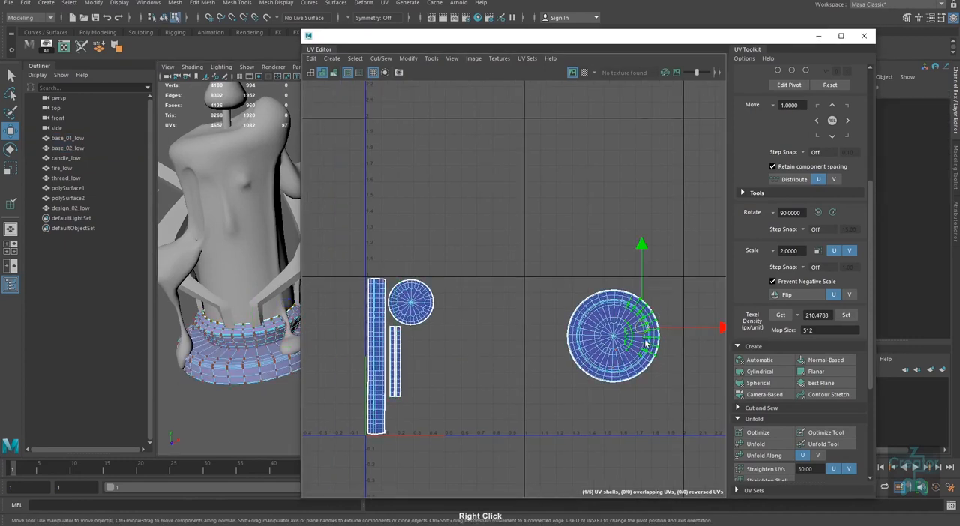
pyautogui.keyDown('ctrl'); pyautogui.moveTo(610, 332); pyautogui.dragTo(643, 354, button='right'); pyautogui.keyUp('ctrl')
pyautogui.moveTo(612, 338); pyautogui.dragTo(451, 369)
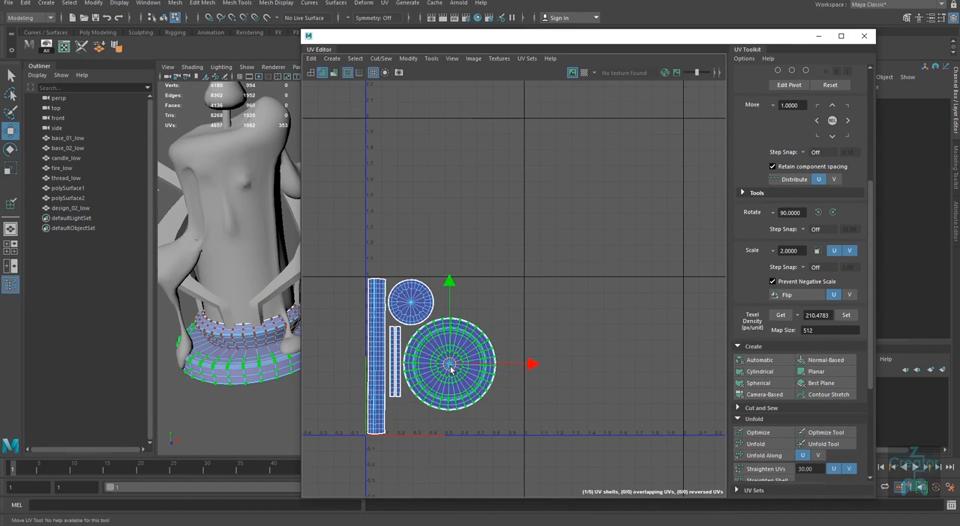
pyautogui.keyDown('alt'); pyautogui.moveTo(538, 374); pyautogui.dragTo(506, 380, button='right'); pyautogui.keyUp('alt')
pyautogui.keyDown('alt'); pyautogui.moveTo(505, 379); pyautogui.dragTo(557, 369, button='middle'); pyautogui.keyUp('alt')
# Step: Select both bases and both arms, and check their combined UV shell arrangement
pyautogui.moveTo(219, 340); pyautogui.dragTo(273, 313, button='right')
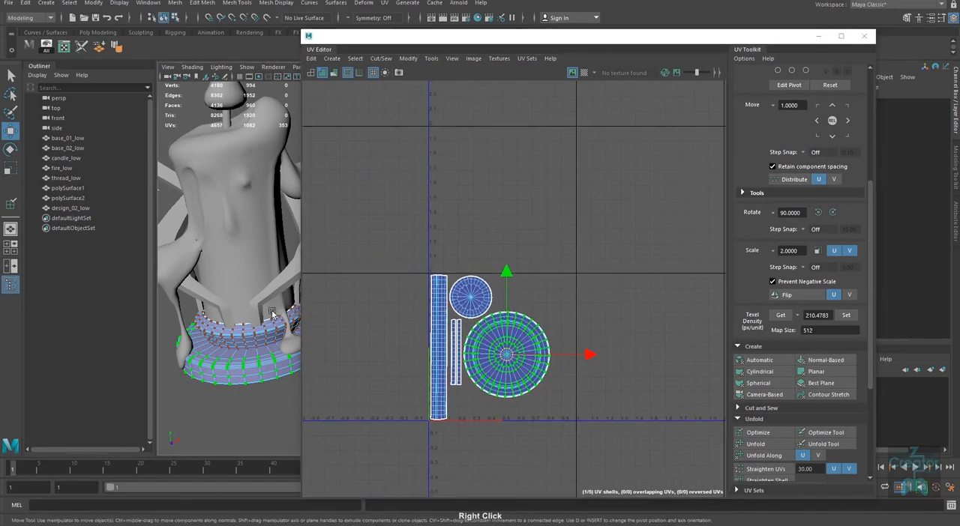
pyautogui.click(264, 324)
pyautogui.keyDown('shift'); pyautogui.click(220, 345); pyautogui.keyUp('shift')
pyautogui.keyDown('shift'); pyautogui.click(224, 370); pyautogui.keyUp('shift')
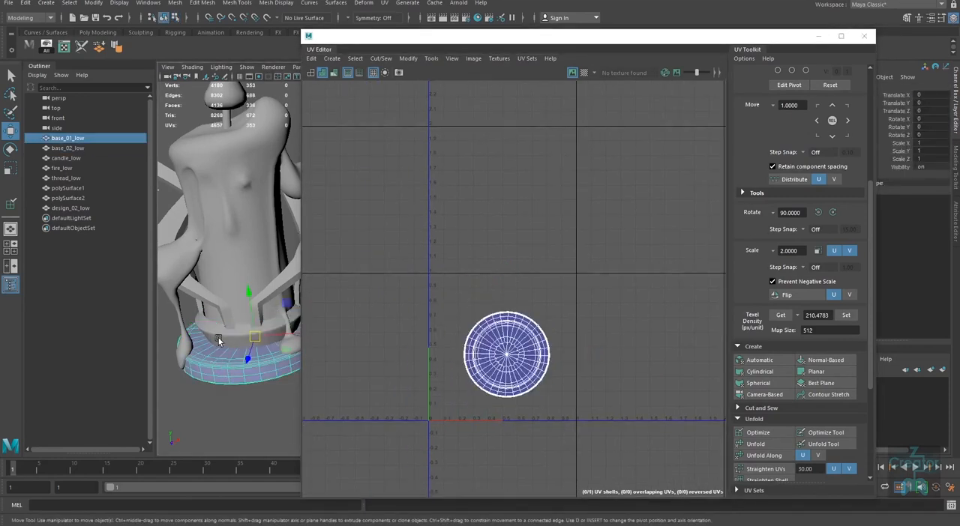
pyautogui.keyDown('shift'); pyautogui.click(219, 339); pyautogui.keyUp('shift')
pyautogui.keyDown('shift'); pyautogui.click(214, 305); pyautogui.keyUp('shift')
pyautogui.keyDown('shift'); pyautogui.click(282, 280); pyautogui.keyUp('shift')
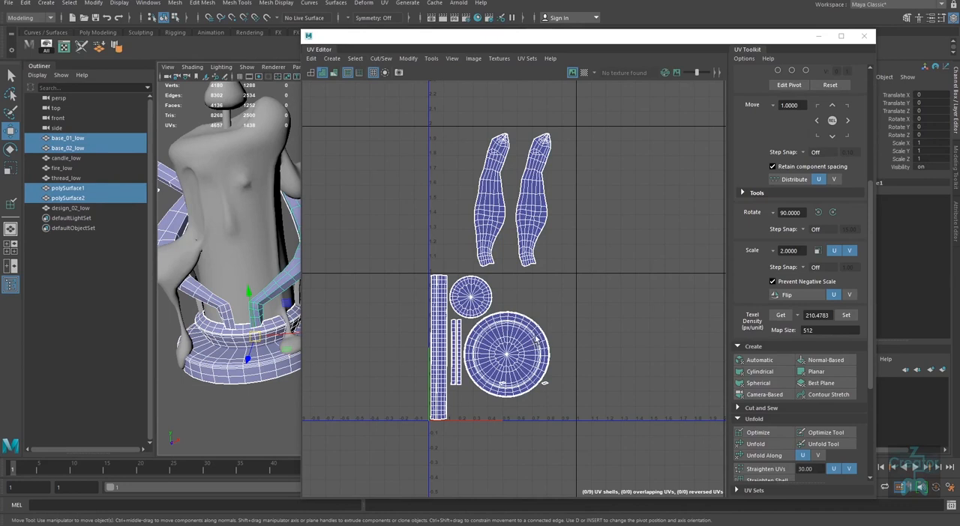
pyautogui.keyDown('alt'); pyautogui.moveTo(596, 368); pyautogui.dragTo(575, 372, button='middle'); pyautogui.keyUp('alt')
pyautogui.keyDown('alt'); pyautogui.moveTo(537, 193); pyautogui.dragTo(556, 328, button='right'); pyautogui.keyUp('alt')
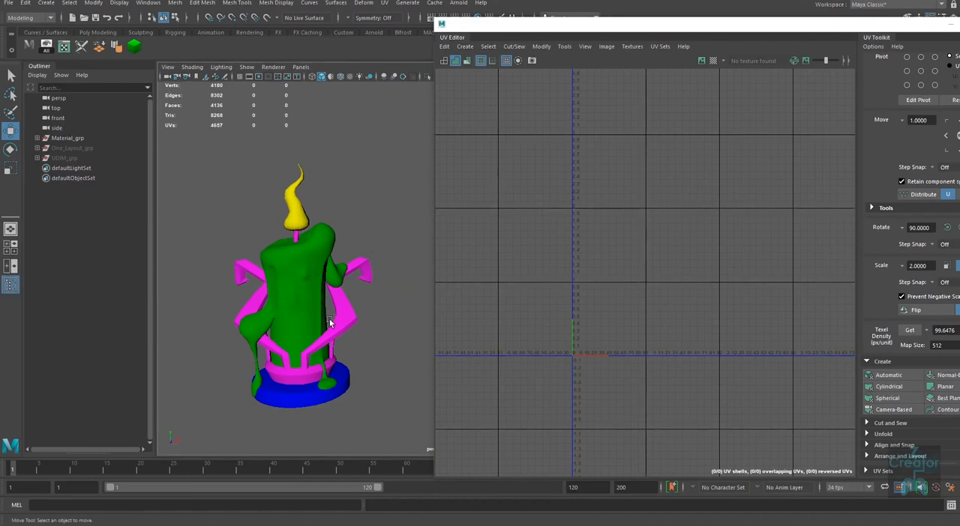
# Step: Inspect the UV layouts of the yellow flame and the green candle body in the colour-coded Material_grp model
pyautogui.click(300, 210)
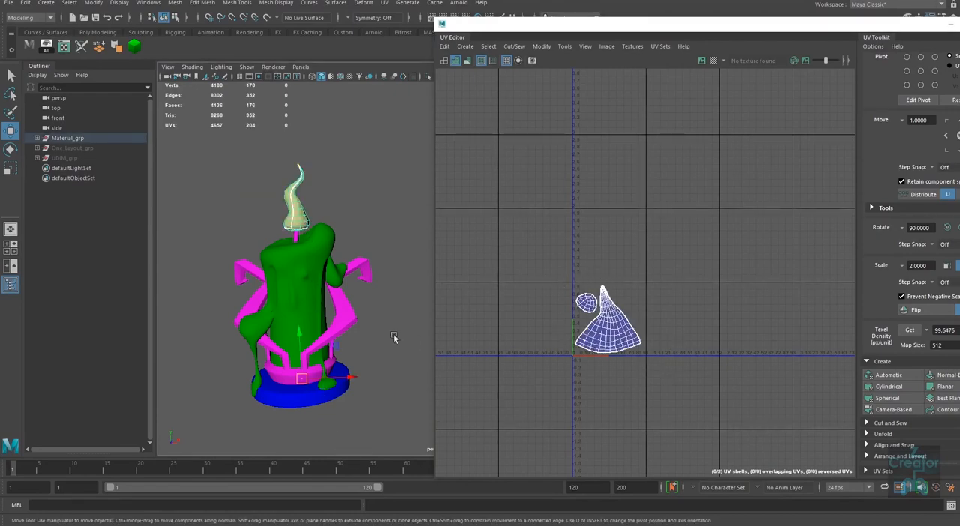
pyautogui.keyDown('alt'); pyautogui.moveTo(315, 252); pyautogui.dragTo(292, 324, button='right'); pyautogui.keyUp('alt')
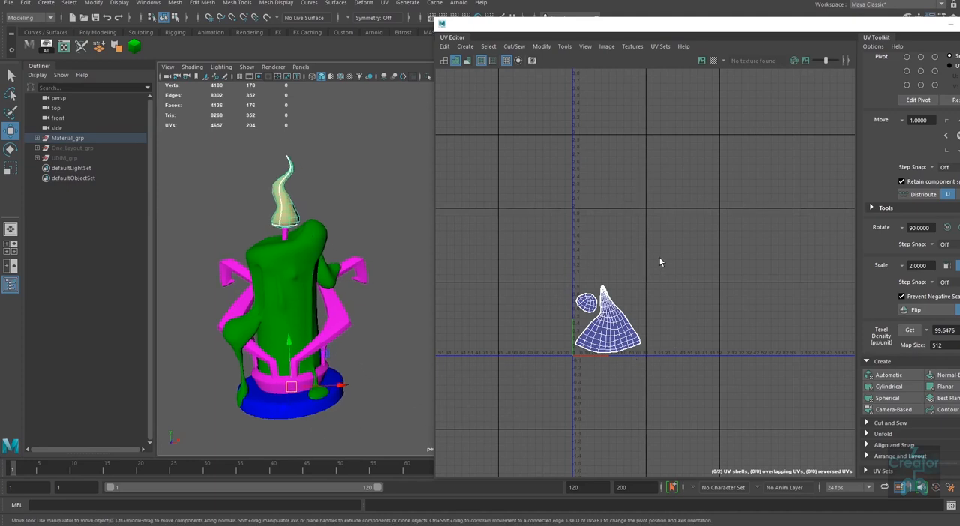
pyautogui.click(273, 267)
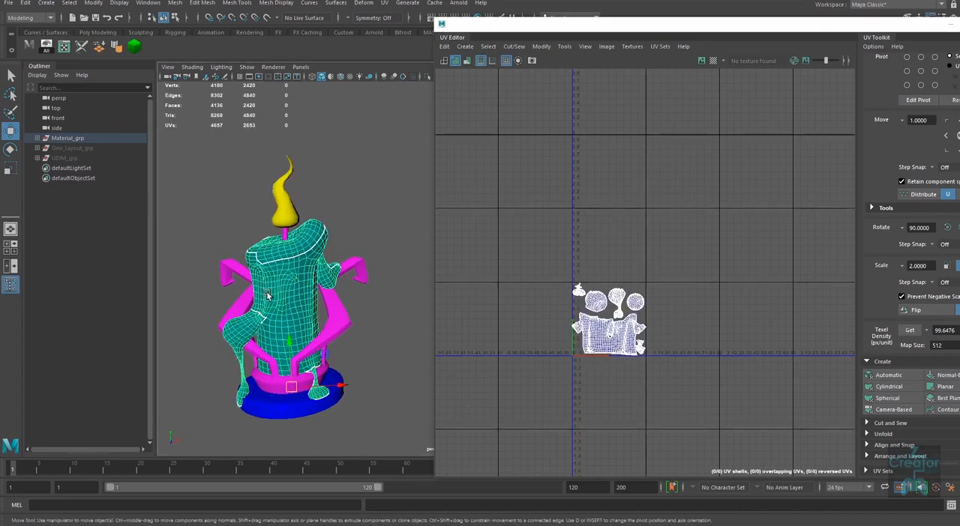
pyautogui.keyDown('alt'); pyautogui.moveTo(594, 295); pyautogui.dragTo(600, 324, button='right'); pyautogui.keyUp('alt')
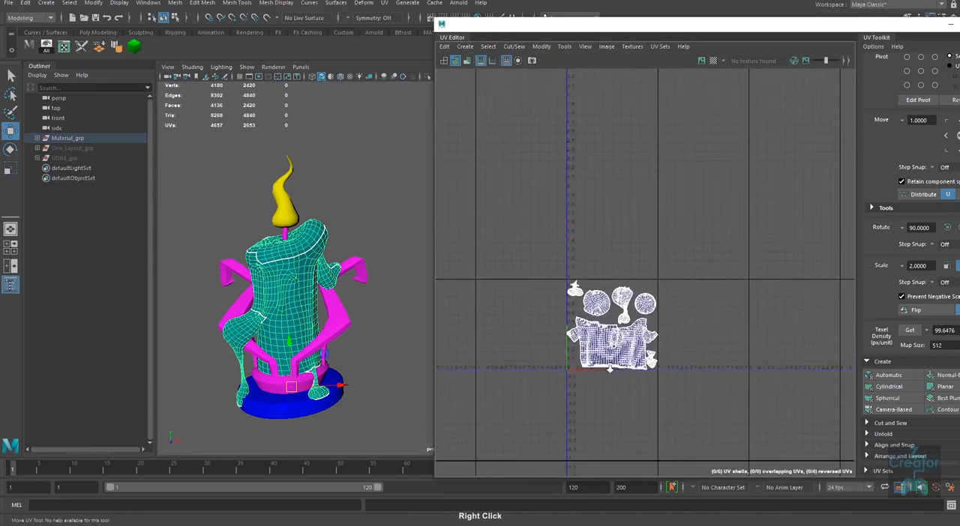
# Step: Select the magenta wick, both arms, the ring and the rear supports together, and inspect their combined UV layout
pyautogui.click(338, 199)
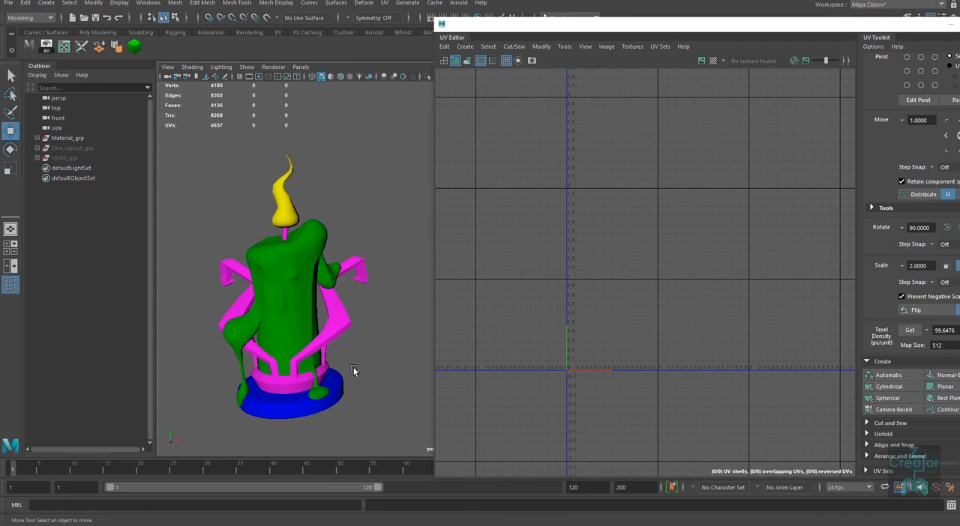
pyautogui.click(286, 234)
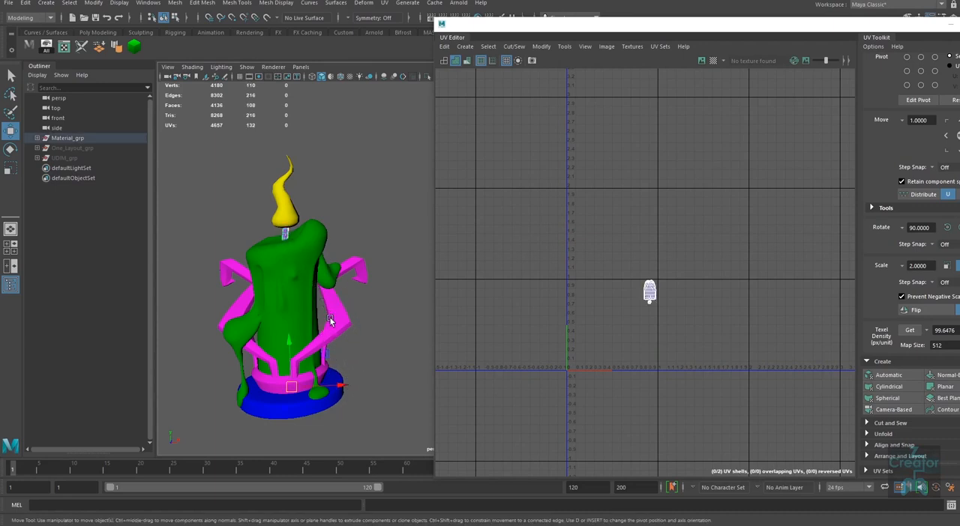
pyautogui.keyDown('shift'); pyautogui.click(330, 321); pyautogui.keyUp('shift')
pyautogui.keyDown('shift'); pyautogui.click(239, 303); pyautogui.keyUp('shift')
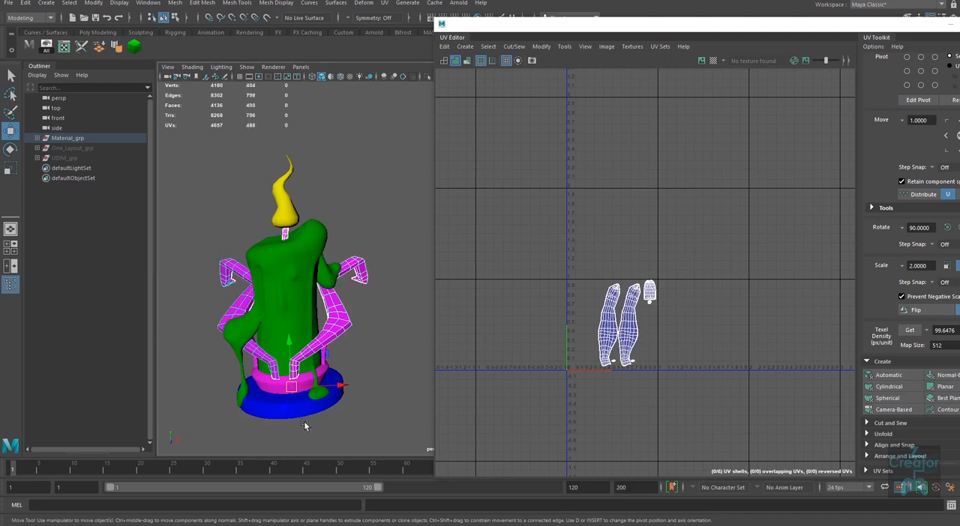
pyautogui.keyDown('shift'); pyautogui.click(268, 387); pyautogui.keyUp('shift')
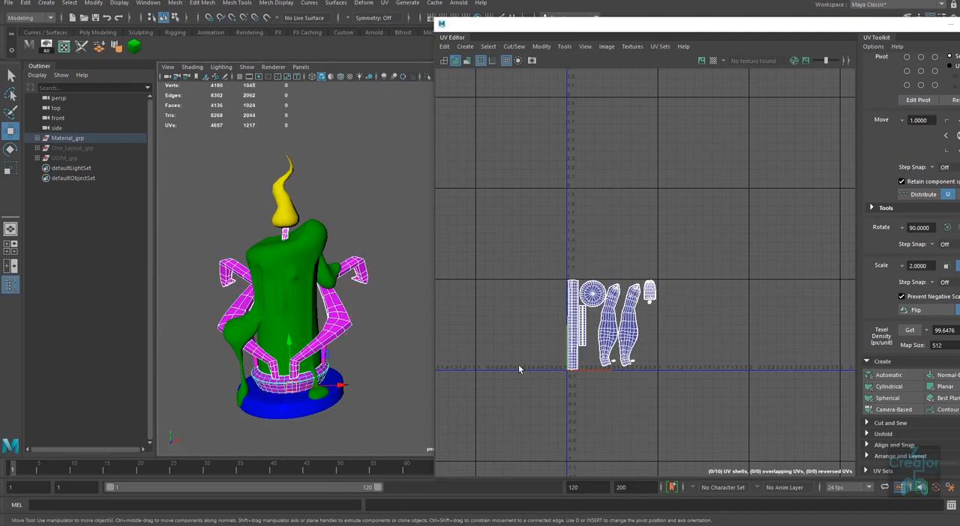
pyautogui.keyDown('alt'); pyautogui.moveTo(374, 363); pyautogui.dragTo(333, 391); pyautogui.keyUp('alt')
pyautogui.keyDown('alt'); pyautogui.moveTo(334, 392); pyautogui.dragTo(306, 344, button='right'); pyautogui.keyUp('alt')
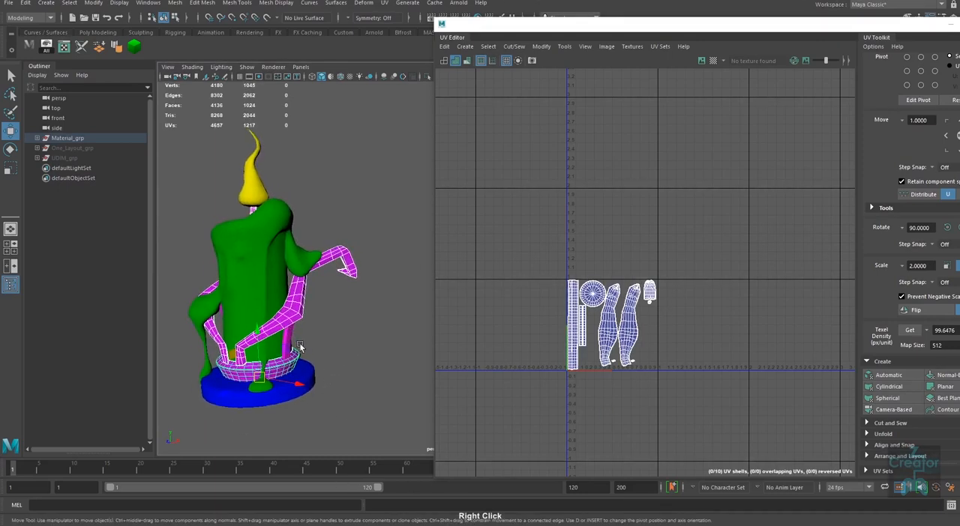
pyautogui.keyDown('shift'); pyautogui.click(297, 344); pyautogui.keyUp('shift')
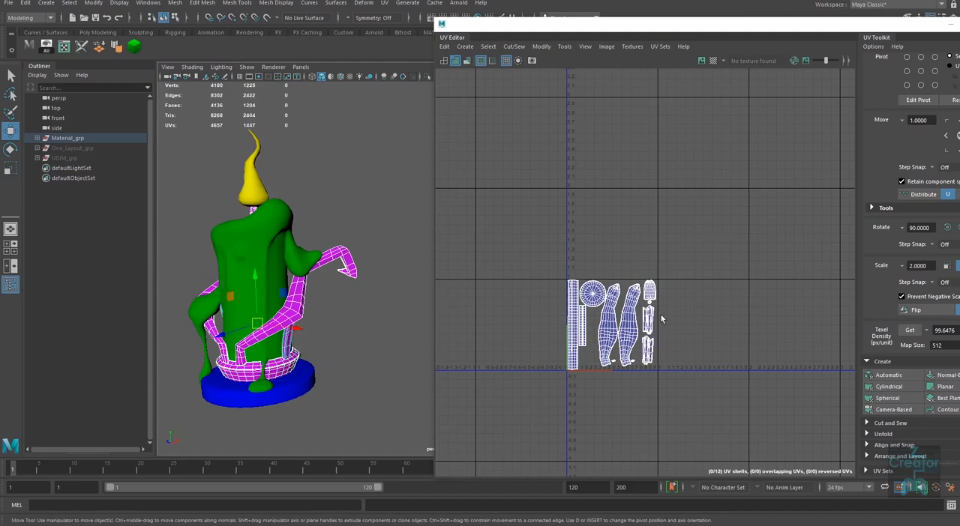
pyautogui.keyDown('alt'); pyautogui.moveTo(327, 379); pyautogui.dragTo(344, 395); pyautogui.keyUp('alt')
pyautogui.keyDown('alt'); pyautogui.moveTo(344, 395); pyautogui.dragTo(366, 373, button='middle'); pyautogui.keyUp('alt')
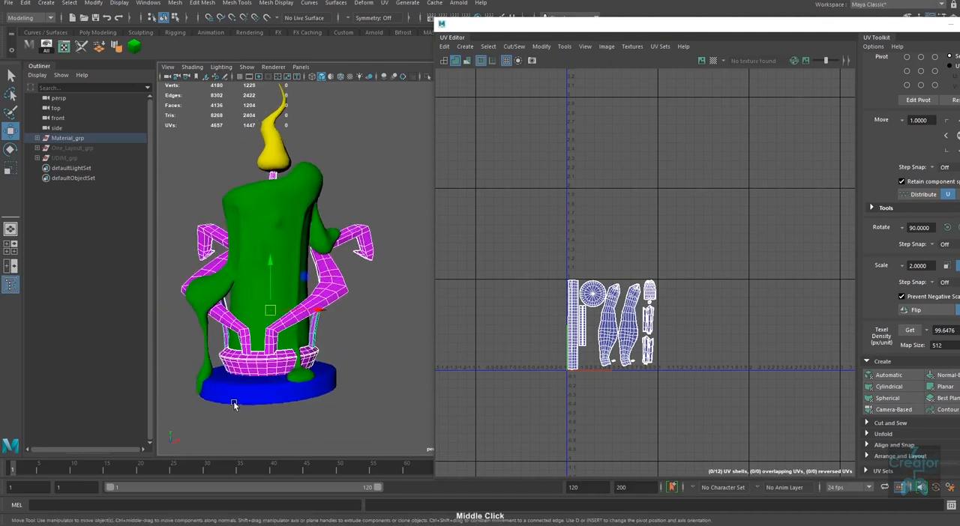
# Step: Inspect the UV layouts of the blue base disc and the yellow flame, one part at a time
pyautogui.click(232, 397)
pyautogui.keyDown('alt'); pyautogui.moveTo(316, 388); pyautogui.dragTo(348, 405); pyautogui.keyUp('alt')
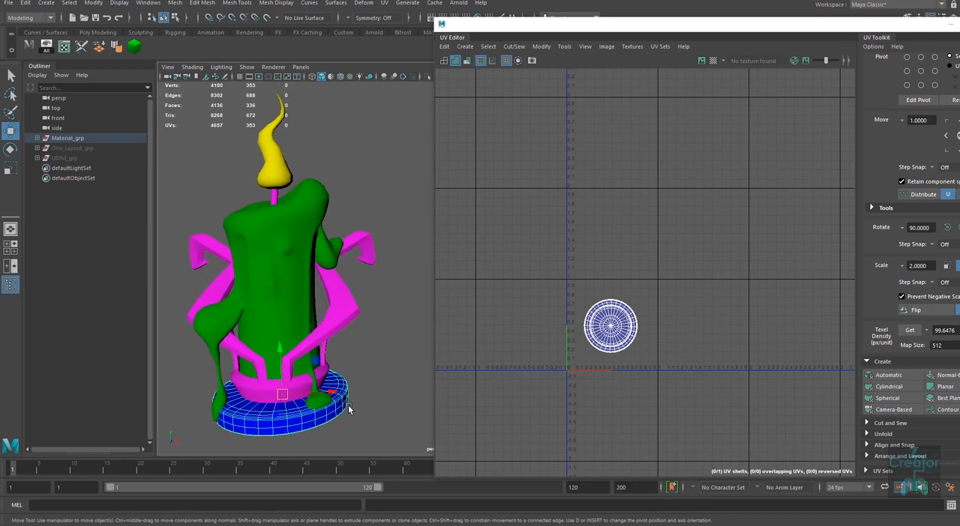
pyautogui.keyDown('alt'); pyautogui.moveTo(348, 405); pyautogui.dragTo(364, 368, button='right'); pyautogui.keyUp('alt')
pyautogui.keyDown('alt'); pyautogui.moveTo(364, 368); pyautogui.dragTo(333, 368, button='middle'); pyautogui.keyUp('alt')
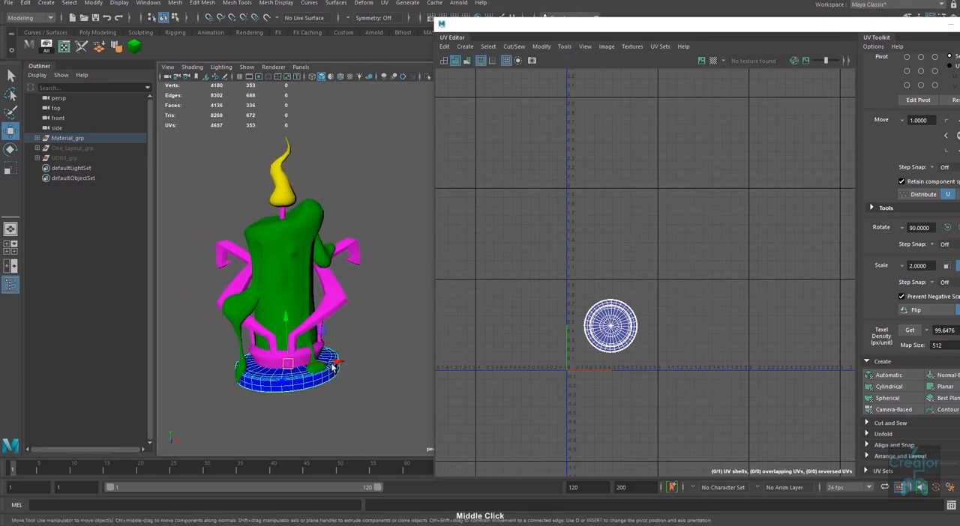
pyautogui.click(285, 196)
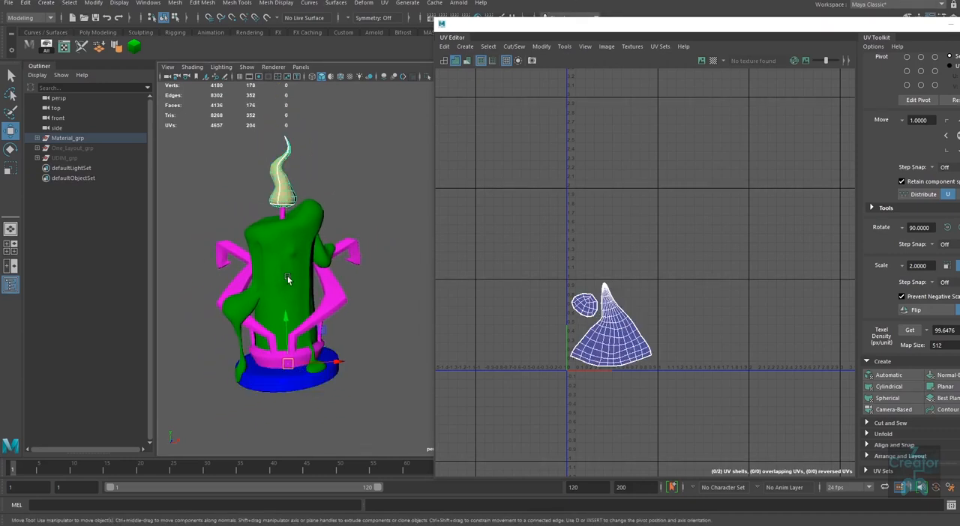
# Step: Close the UV Editor window to uncover the viewport and the Attribute Editor
pyautogui.moveTo(802, 28); pyautogui.dragTo(475, 144)
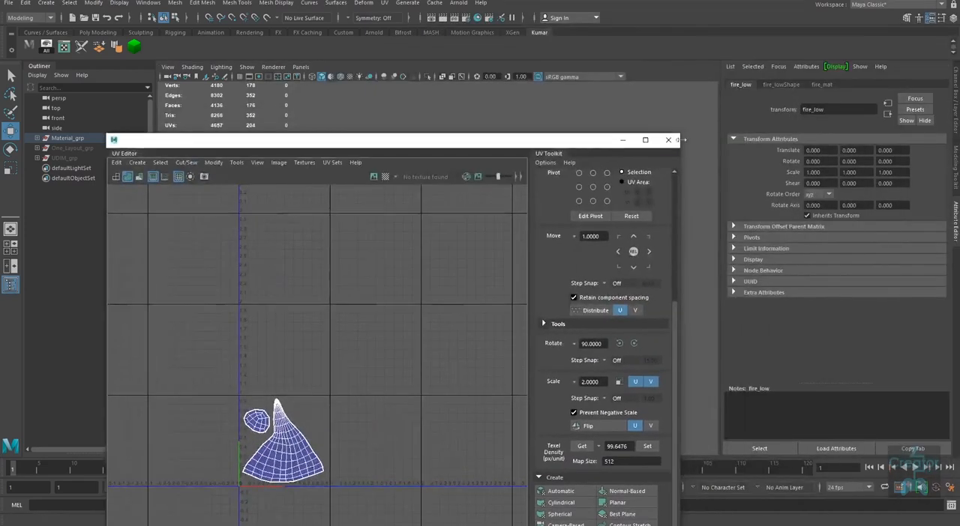
pyautogui.click(671, 141)
pyautogui.click(443, 235)
pyautogui.click(282, 191)
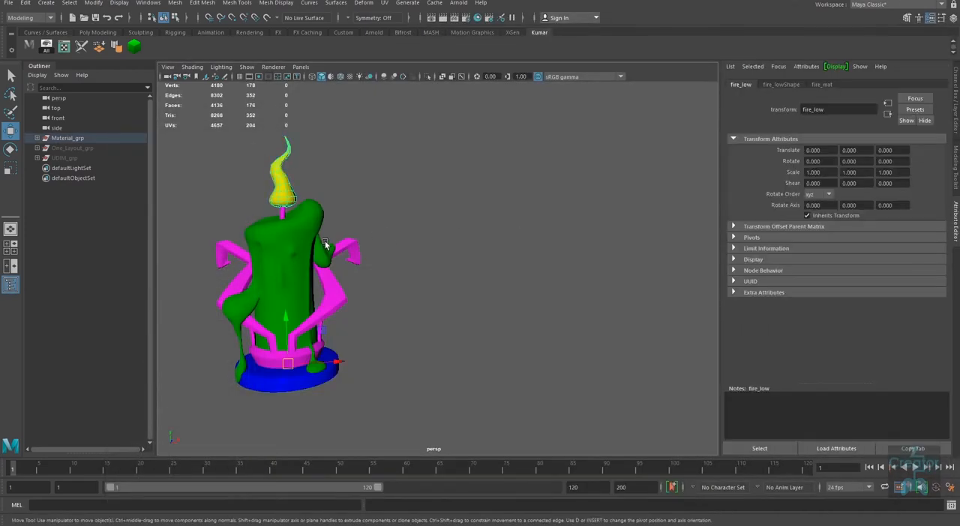
pyautogui.rightClick(282, 190)
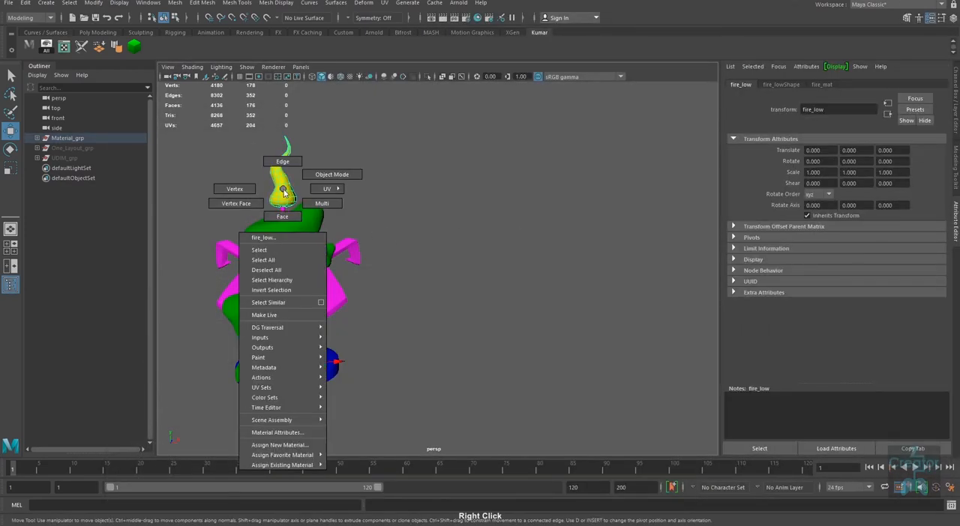
pyautogui.click(287, 446)
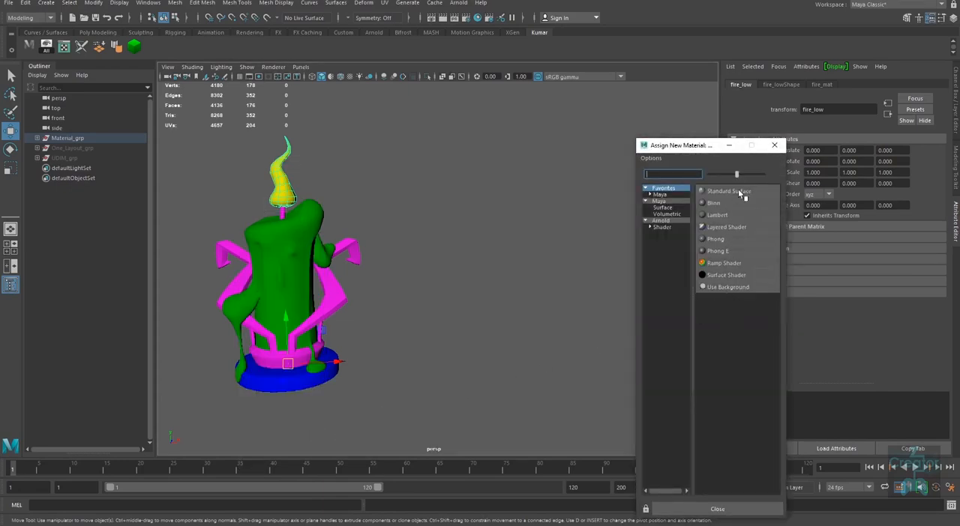
pyautogui.click(596, 254)
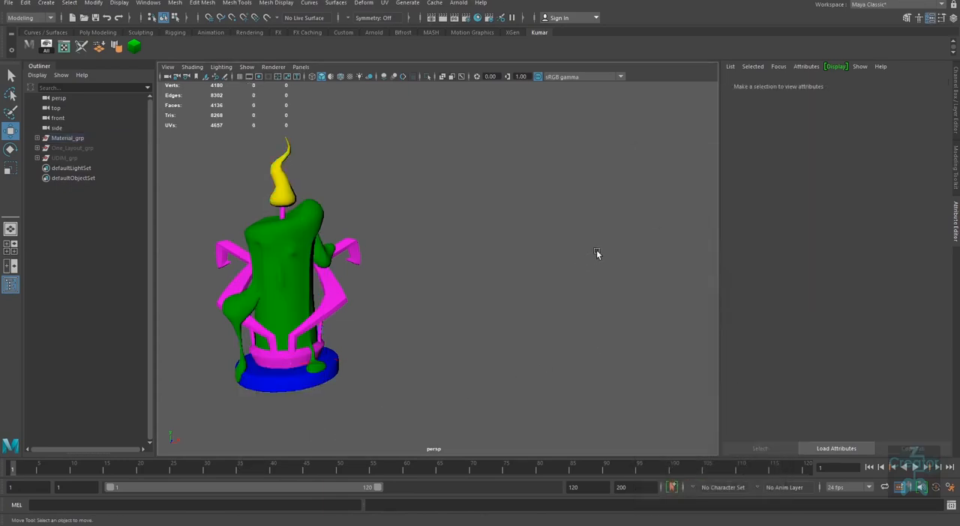
# Step: Select the flame and examine the name and attributes of its fire_mat Phong material
pyautogui.click(283, 198)
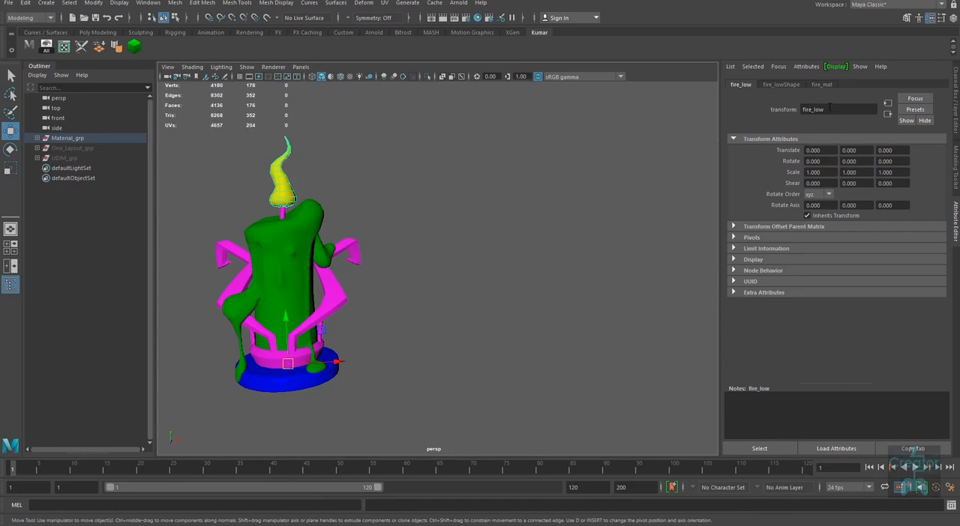
pyautogui.click(822, 84)
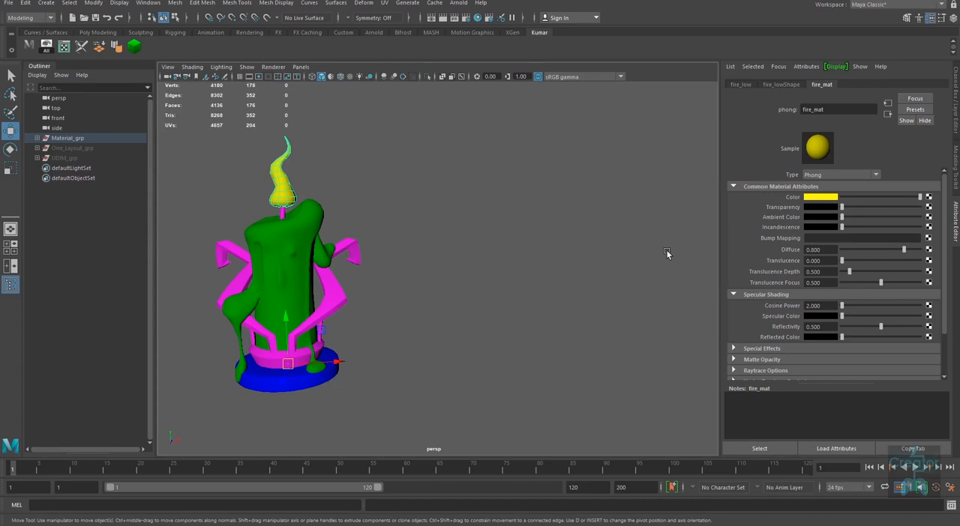
pyautogui.doubleClick(829, 106)
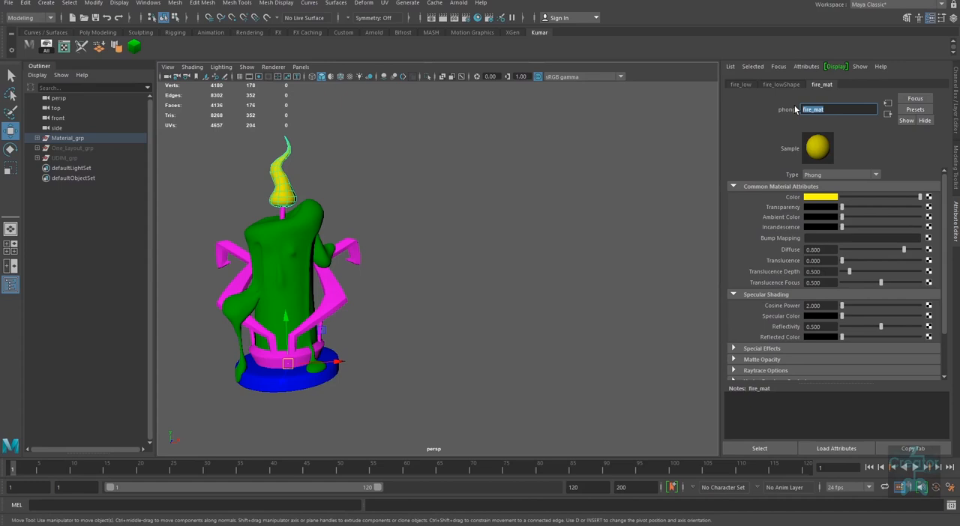
pyautogui.keyDown('alt'); pyautogui.moveTo(400, 308); pyautogui.dragTo(472, 326, button='middle'); pyautogui.keyUp('alt')
pyautogui.keyDown('alt'); pyautogui.moveTo(470, 324); pyautogui.dragTo(464, 318, button='right'); pyautogui.keyUp('alt')
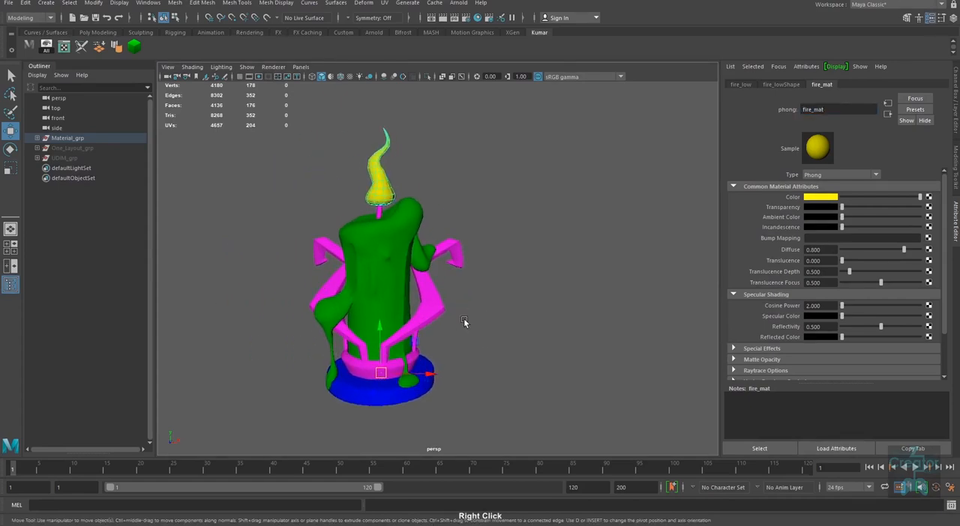
pyautogui.keyDown('alt'); pyautogui.moveTo(464, 317); pyautogui.dragTo(459, 321); pyautogui.keyUp('alt')
pyautogui.keyDown('alt'); pyautogui.moveTo(459, 320); pyautogui.dragTo(471, 330, button='middle'); pyautogui.keyUp('alt')
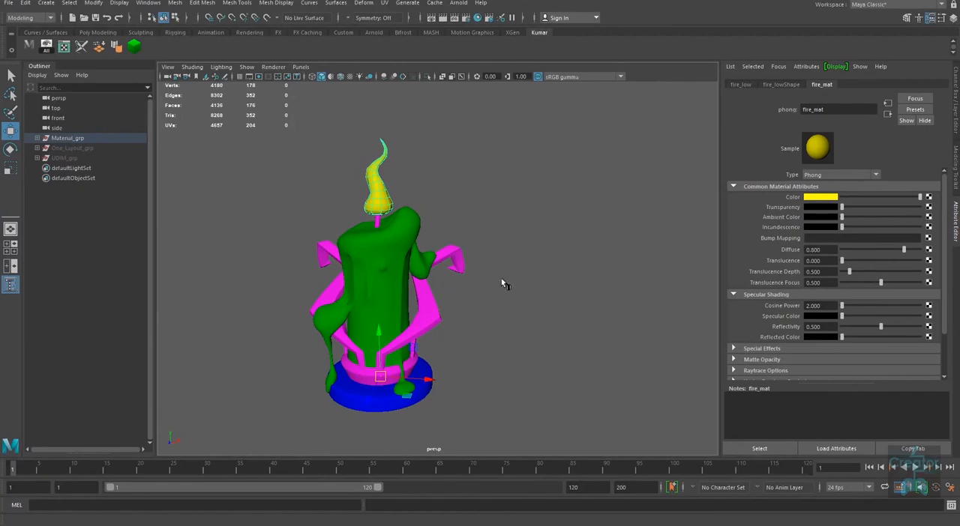
# Step: Check the materials assigned to the green candle body and a magenta arm, candle_mat and metal_01_mat
pyautogui.click(375, 259)
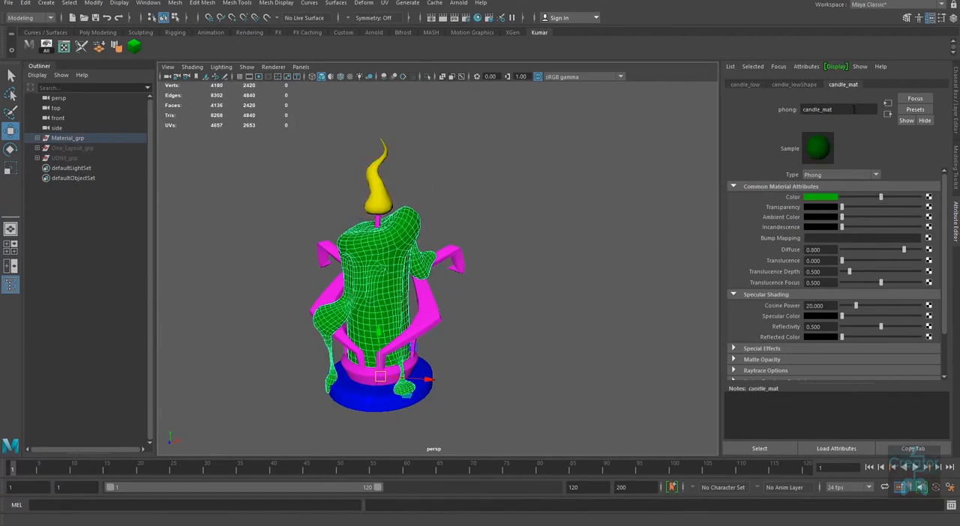
pyautogui.click(427, 340)
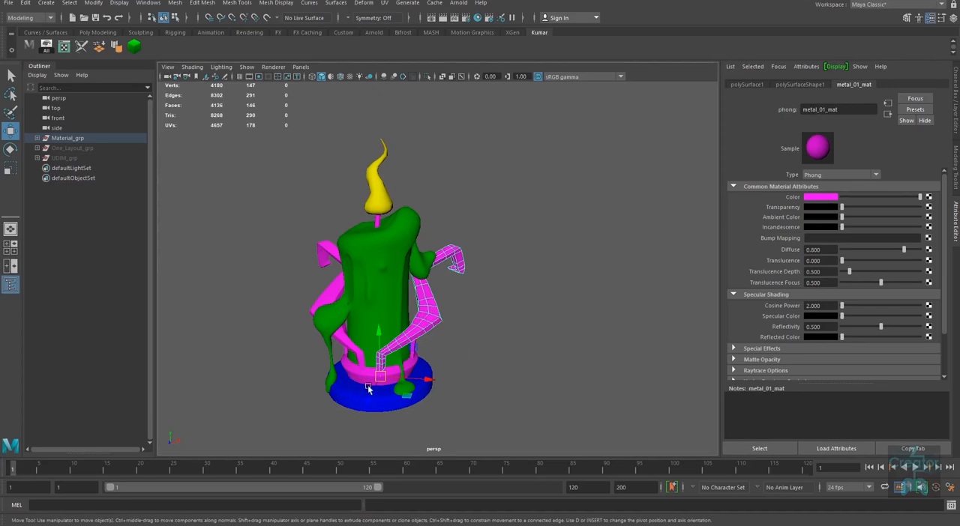
pyautogui.keyDown('alt'); pyautogui.moveTo(386, 357); pyautogui.dragTo(389, 361, button='middle'); pyautogui.keyUp('alt')
pyautogui.keyDown('alt'); pyautogui.moveTo(388, 361); pyautogui.dragTo(477, 329, button='right'); pyautogui.keyUp('alt')
pyautogui.keyDown('alt'); pyautogui.moveTo(478, 329); pyautogui.dragTo(473, 354, button='middle'); pyautogui.keyUp('alt')
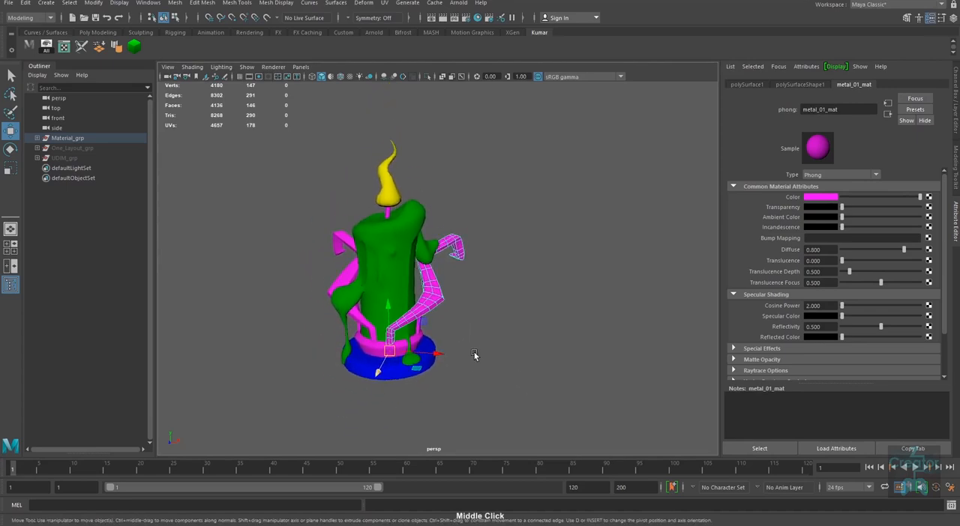
# Step: Select the entire candle model and show all its UV shells in the UV Editor, placed beside the model
pyautogui.moveTo(554, 141); pyautogui.dragTo(276, 404)
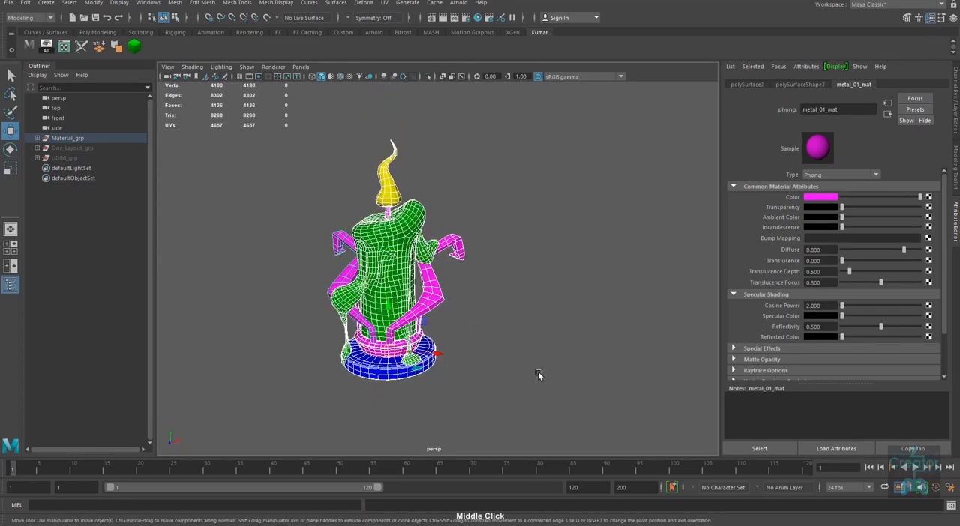
pyautogui.click(63, 46)
pyautogui.moveTo(405, 142); pyautogui.dragTo(774, 102)
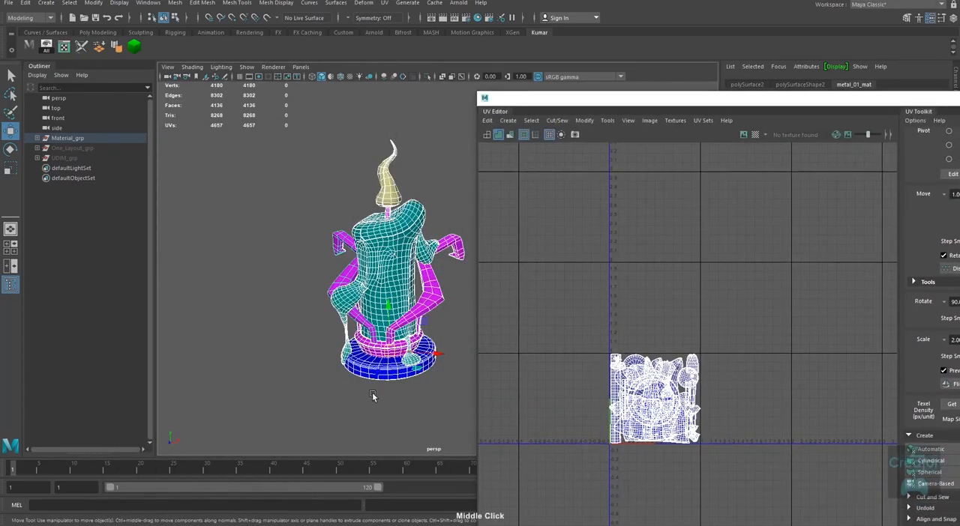
pyautogui.keyDown('alt'); pyautogui.moveTo(370, 392); pyautogui.dragTo(360, 424, button='middle'); pyautogui.keyUp('alt')
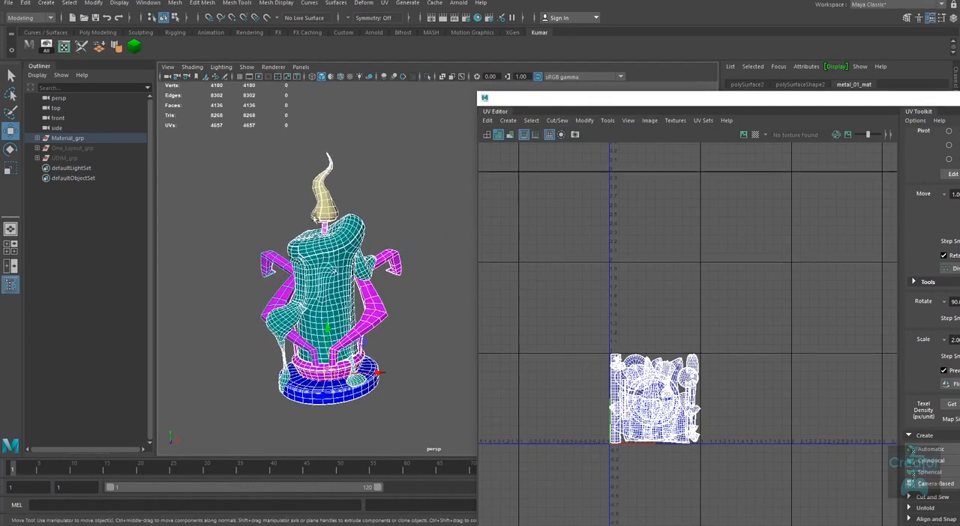
# Step: Compare the UV layouts of the flame, the candle body and the group of magenta metal_01_mat parts in turn
pyautogui.click(326, 191)
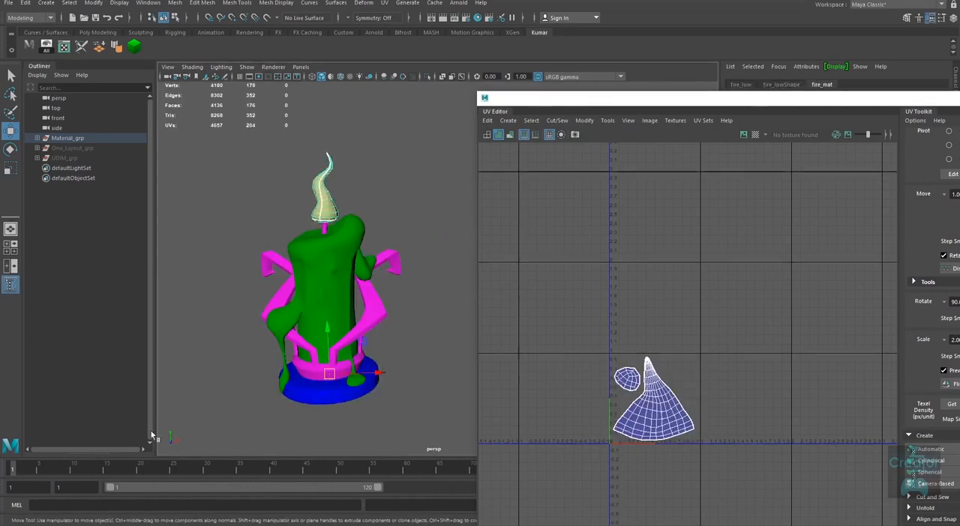
pyautogui.click(324, 264)
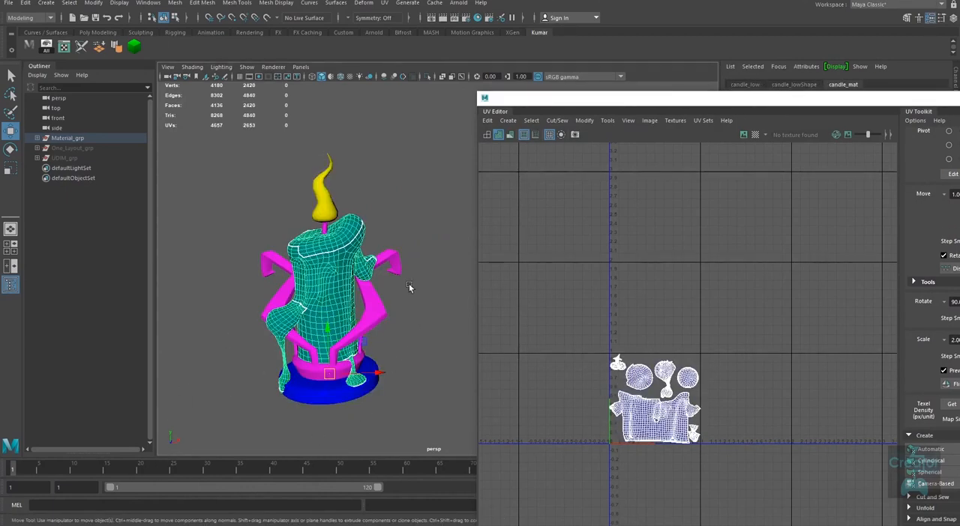
pyautogui.click(326, 231)
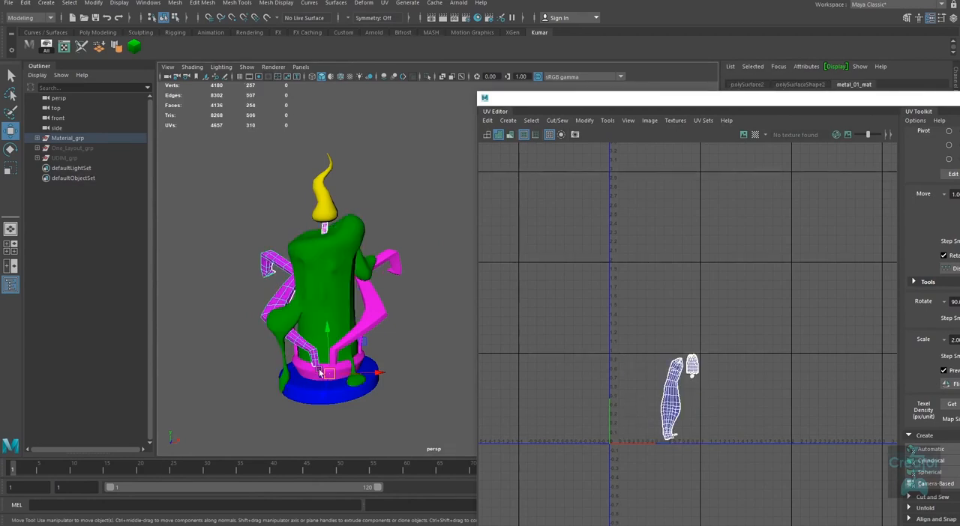
pyautogui.keyDown('shift'); pyautogui.click(294, 350); pyautogui.keyUp('shift')
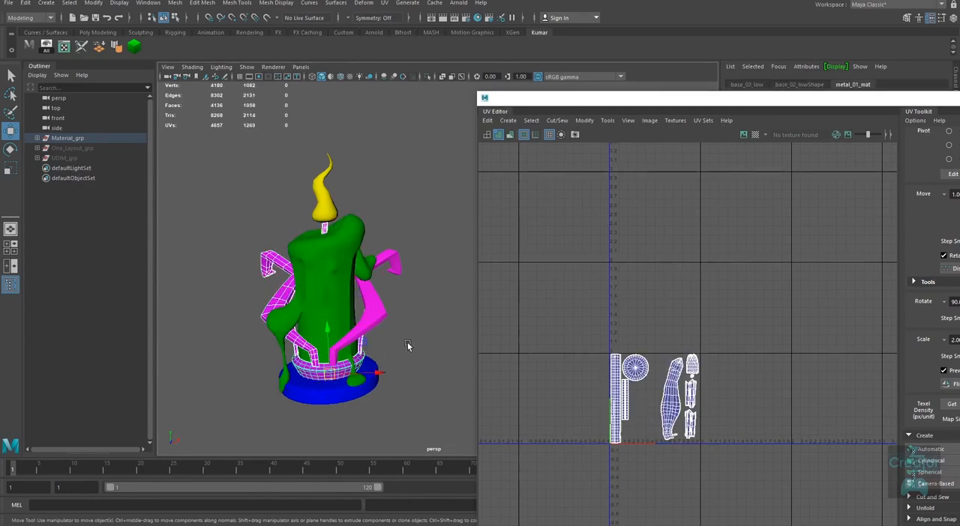
pyautogui.keyDown('shift'); pyautogui.click(372, 312); pyautogui.keyUp('shift')
# Step: Select the blue base disc, check its UV shell, and move the UV Editor to uncover its metal_02_mat material name
pyautogui.keyDown('alt'); pyautogui.moveTo(329, 406); pyautogui.dragTo(329, 384, button='middle'); pyautogui.keyUp('alt')
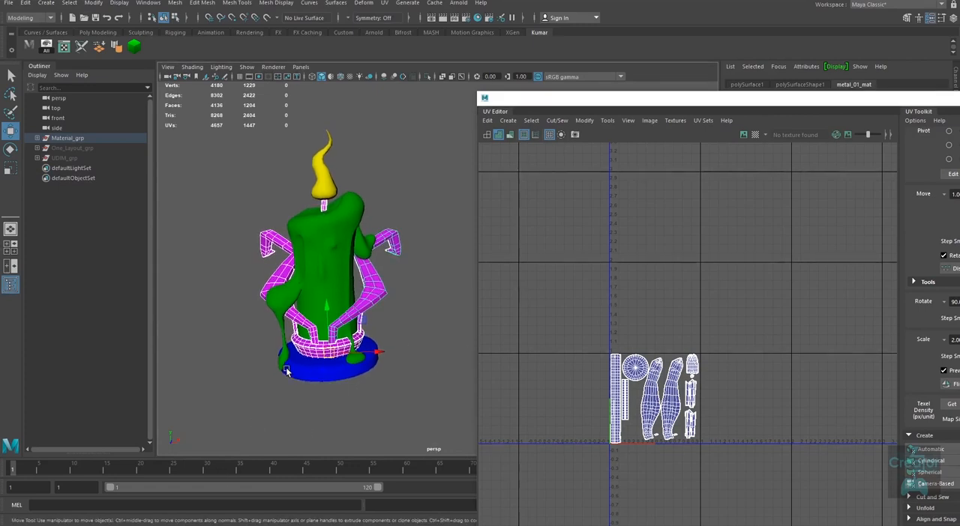
pyautogui.click(287, 373)
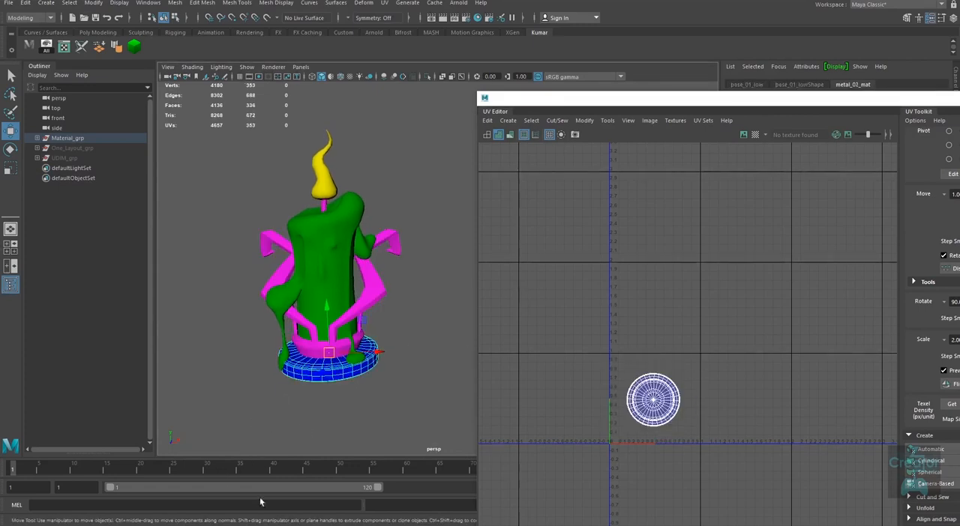
pyautogui.moveTo(782, 99); pyautogui.dragTo(740, 163)
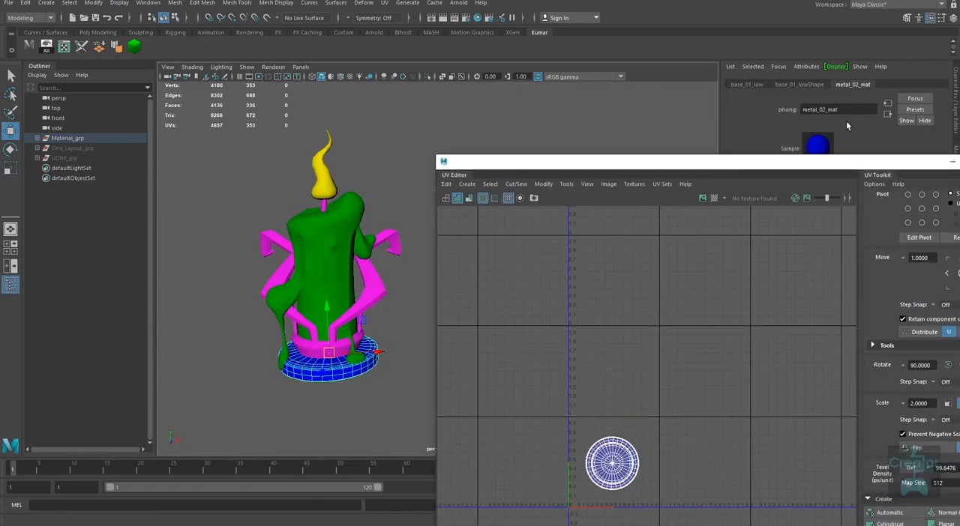
pyautogui.keyDown('alt'); pyautogui.moveTo(365, 413); pyautogui.dragTo(402, 354); pyautogui.keyUp('alt')
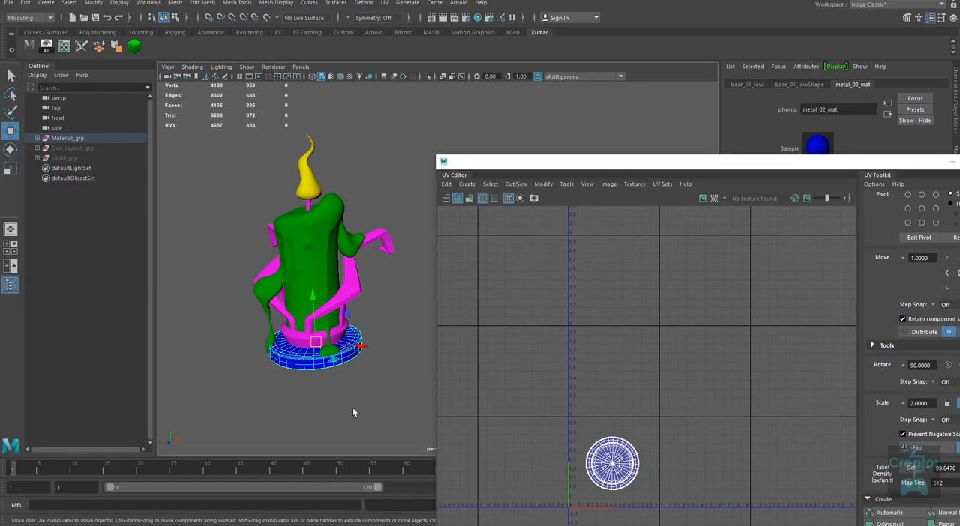
# Step: Expand Material_grp in the Outliner and select the whole group to show all its UV shells together
pyautogui.click(37, 138)
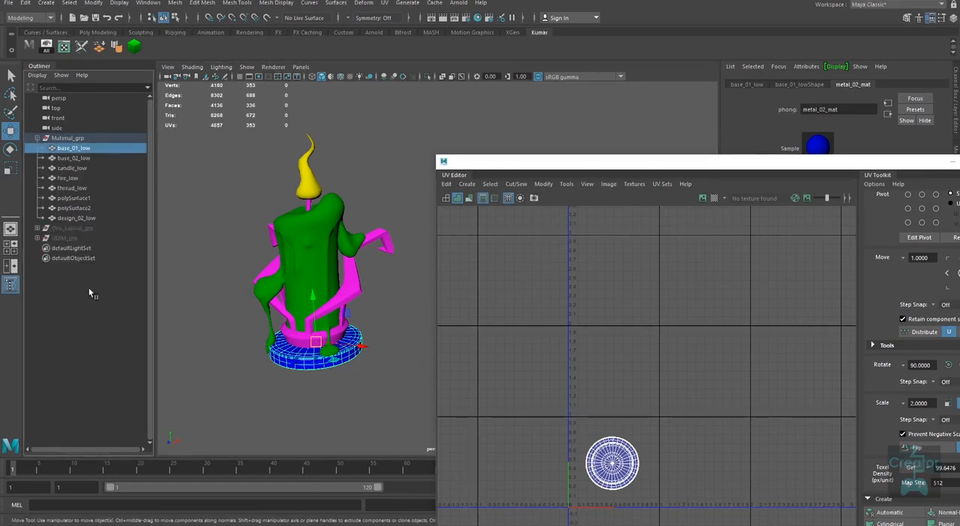
pyautogui.click(75, 138)
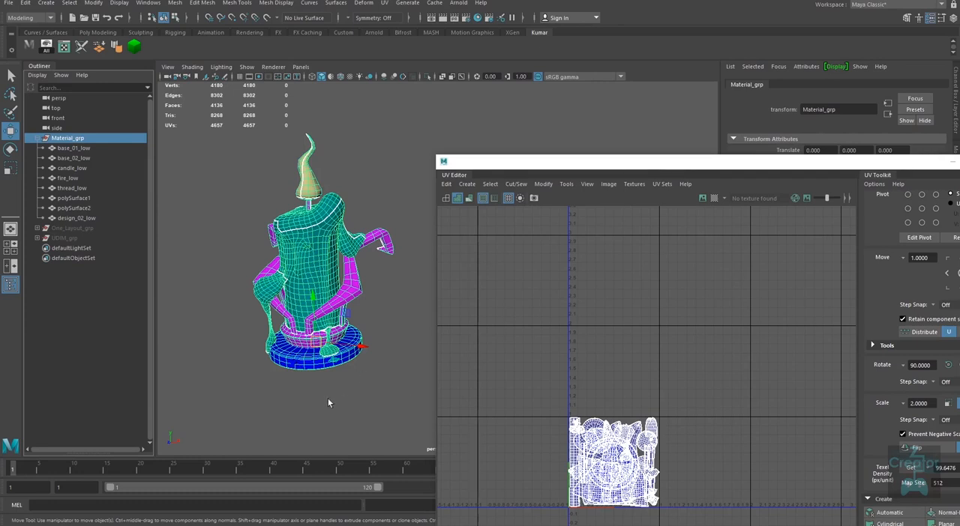
# Step: Open the Export Selection options for Material_grp, compare the OBJexport and FBX export file types, and cancel without exporting
pyautogui.keyDown('alt'); pyautogui.moveTo(328, 402); pyautogui.dragTo(364, 382); pyautogui.keyUp('alt')
pyautogui.keyDown('alt'); pyautogui.moveTo(343, 399); pyautogui.dragTo(315, 398, button='middle'); pyautogui.keyUp('alt')
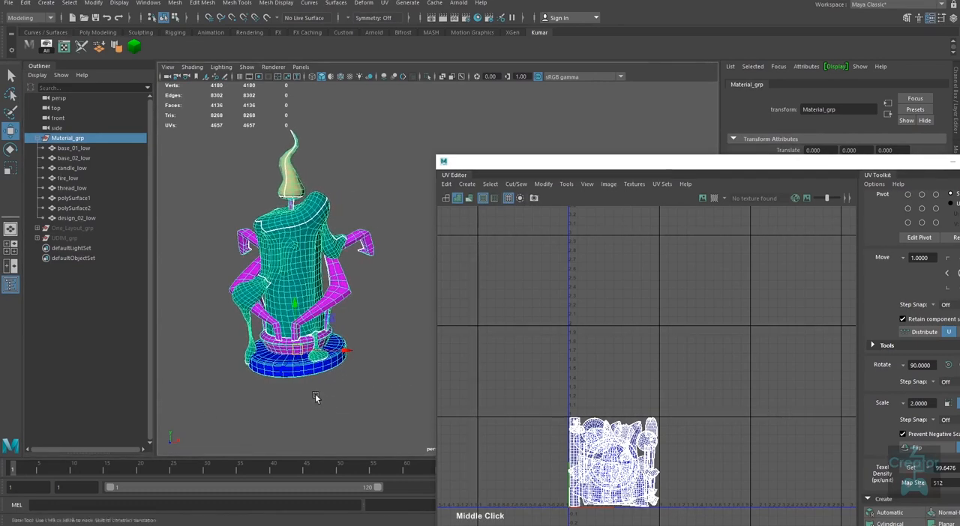
pyautogui.keyDown('alt'); pyautogui.moveTo(315, 398); pyautogui.dragTo(314, 385, button='right'); pyautogui.keyUp('alt')
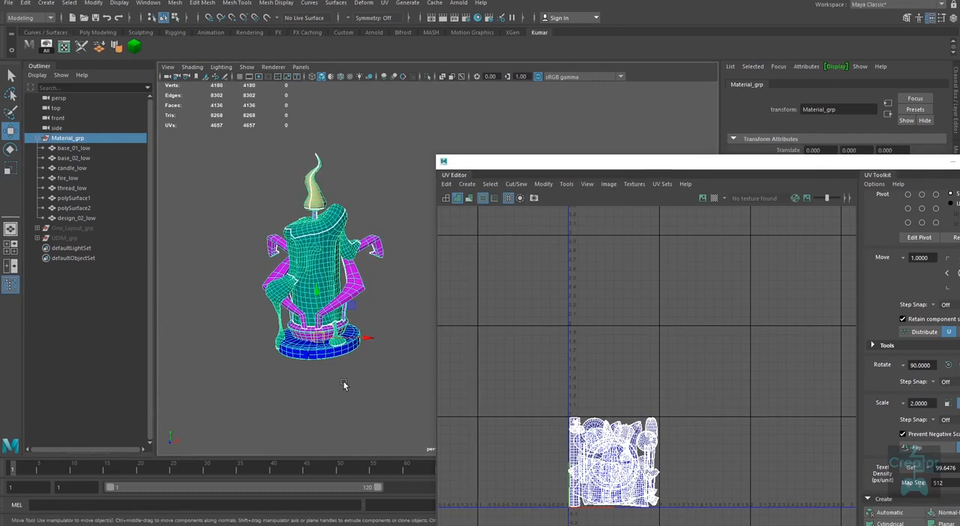
pyautogui.click(9, 3)
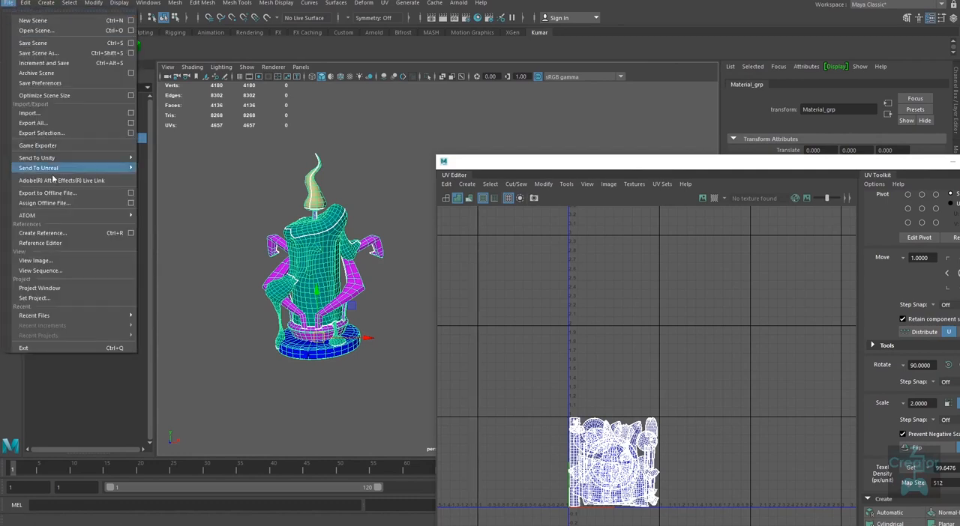
pyautogui.click(76, 137)
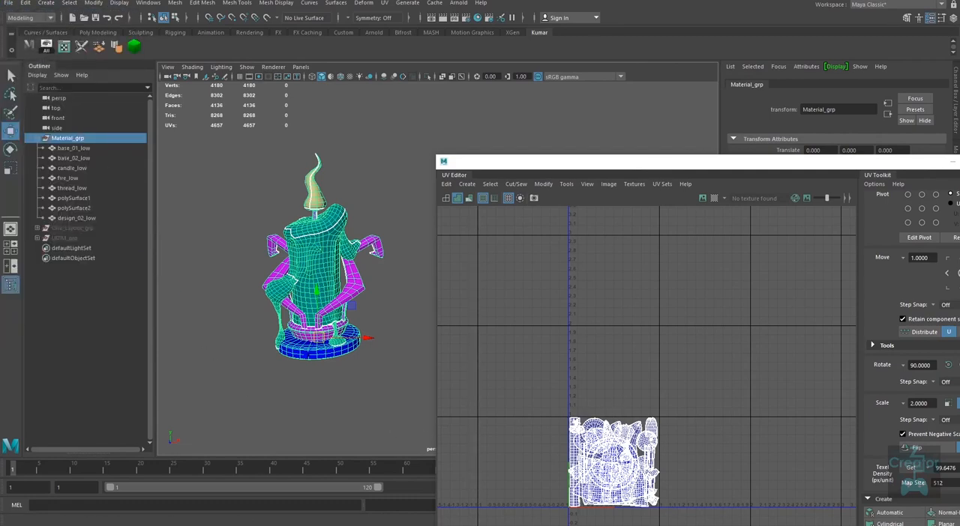
pyautogui.moveTo(708, 166); pyautogui.dragTo(531, 85)
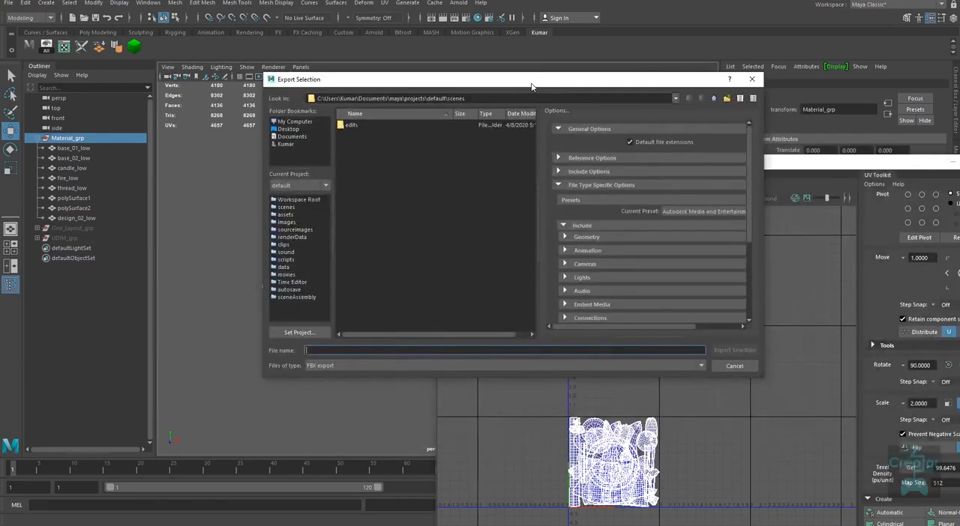
pyautogui.click(327, 367)
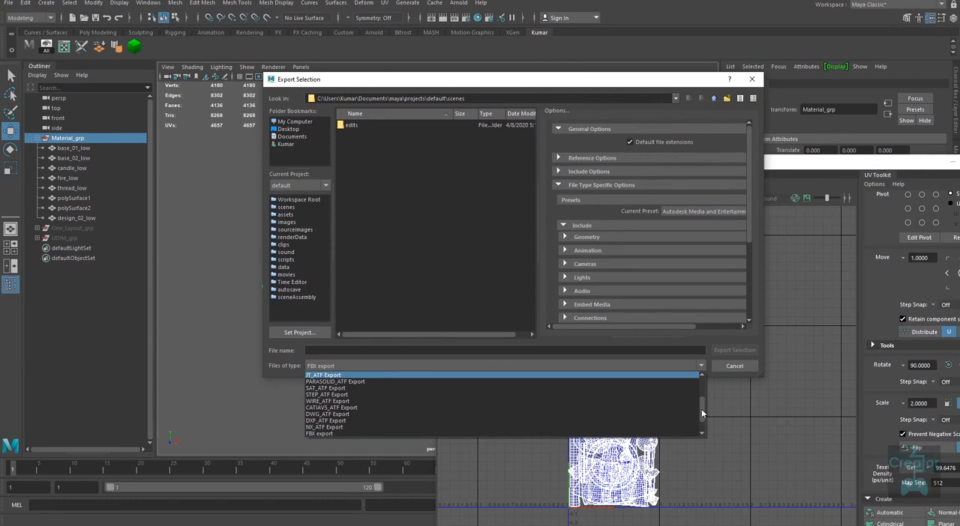
pyautogui.scroll(-1, 701, 413)
pyautogui.click(320, 434)
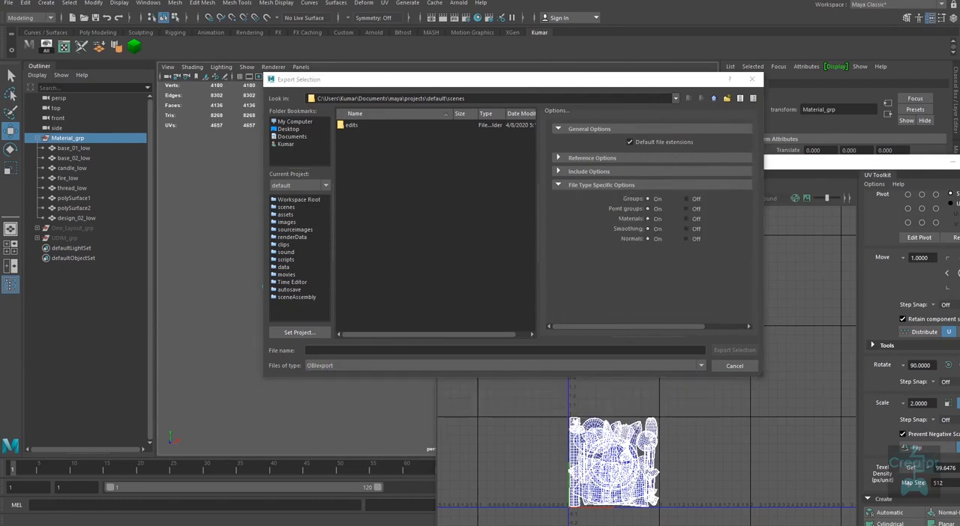
pyautogui.click(431, 367)
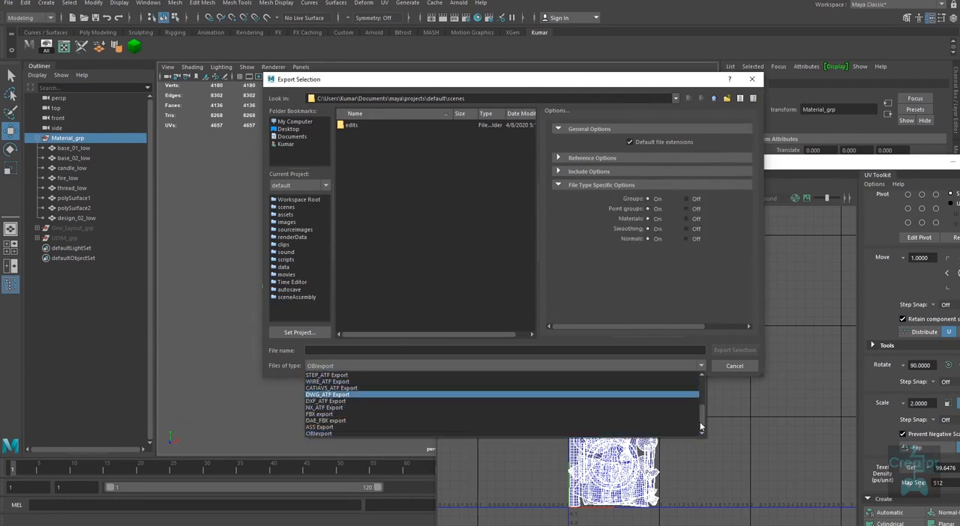
pyautogui.click(390, 414)
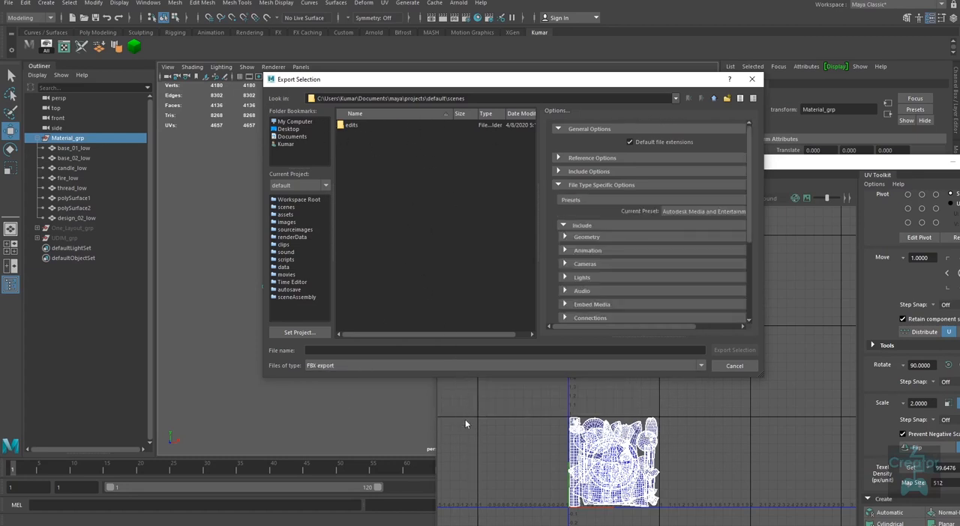
pyautogui.click(422, 352)
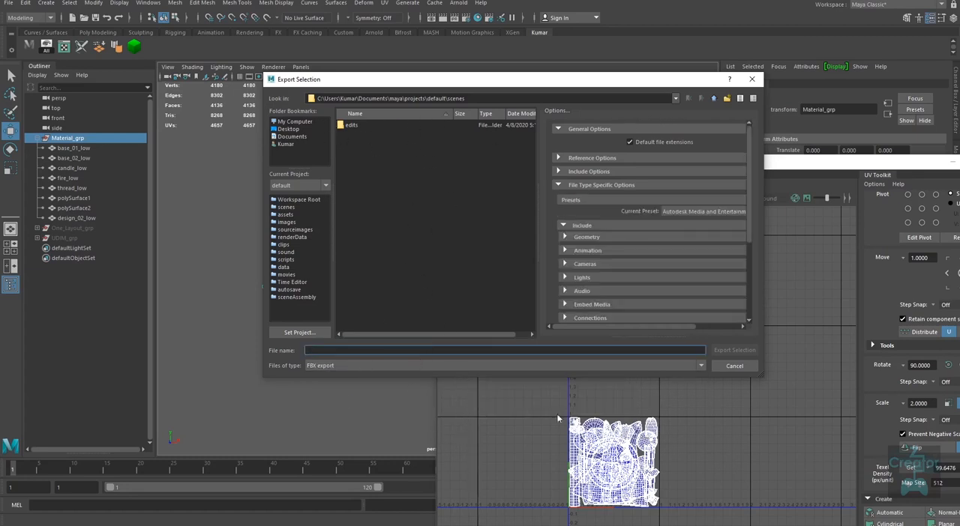
pyautogui.click(734, 366)
# Step: Close the UV Editor, collapse Material_grp in the Outliner and clear the selection
pyautogui.moveTo(805, 161); pyautogui.dragTo(575, 176)
pyautogui.click(768, 176)
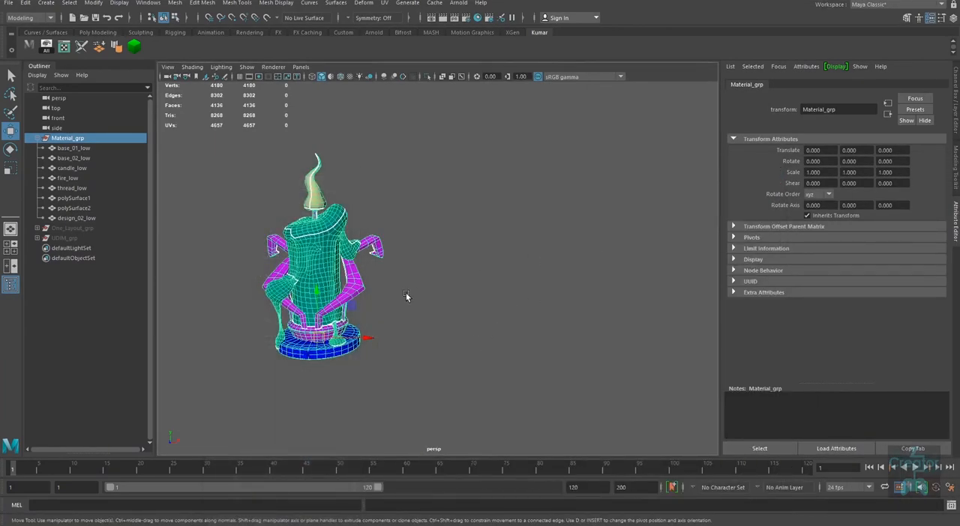
pyautogui.keyDown('alt'); pyautogui.moveTo(391, 282); pyautogui.dragTo(455, 296, button='middle'); pyautogui.keyUp('alt')
pyautogui.keyDown('alt'); pyautogui.moveTo(454, 296); pyautogui.dragTo(470, 320, button='right'); pyautogui.keyUp('alt')
pyautogui.keyDown('alt'); pyautogui.moveTo(470, 320); pyautogui.dragTo(470, 310); pyautogui.keyUp('alt')
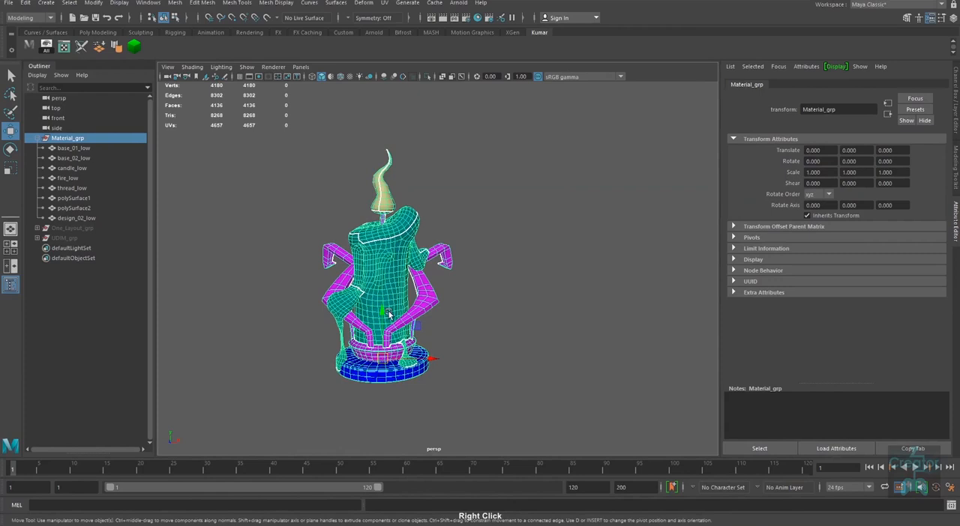
pyautogui.click(37, 139)
pyautogui.click(490, 208)
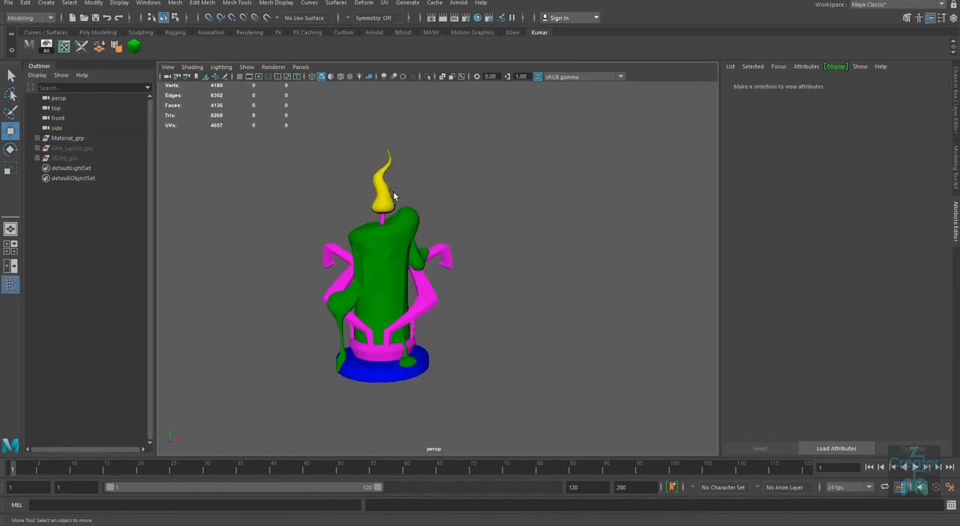
# Step: Hide the flame and the whole Material_grp, and show One_Layout_grp in their place
pyautogui.click(386, 191)
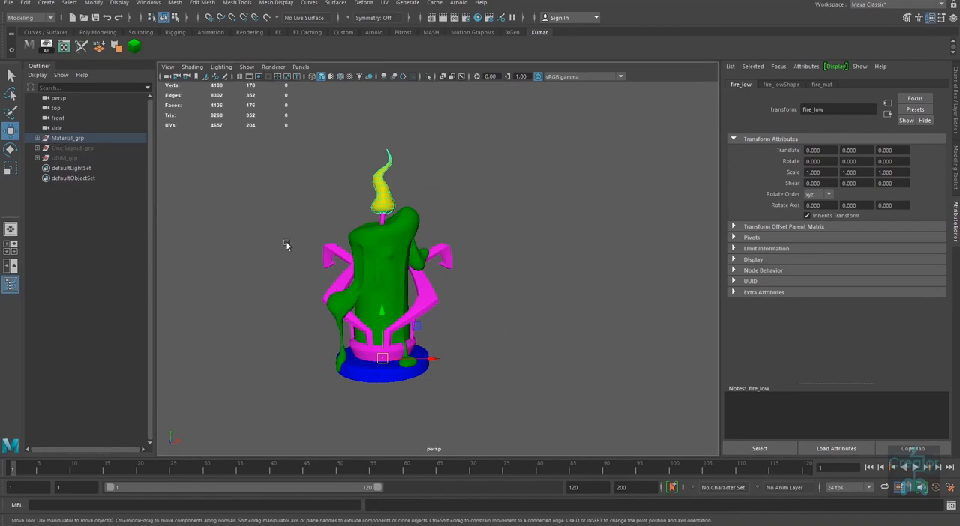
pyautogui.hotkey('ctrl', 'h')
pyautogui.click(64, 138)
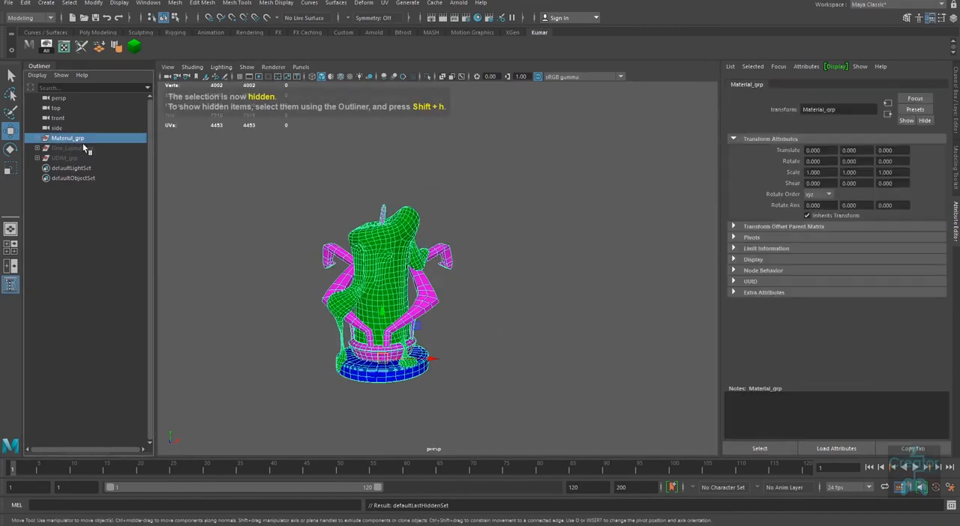
pyautogui.hotkey('ctrl', 'h')
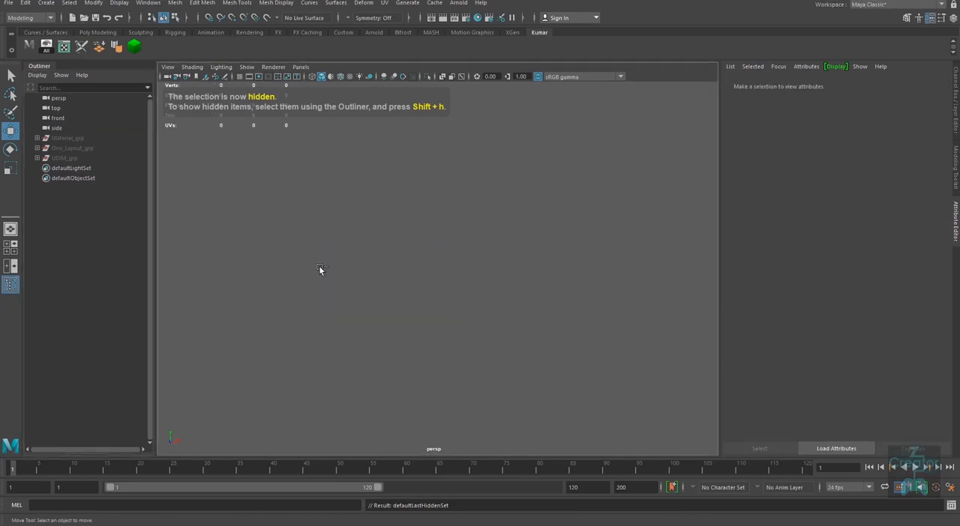
pyautogui.click(69, 147)
pyautogui.hotkey('shift', 'h')
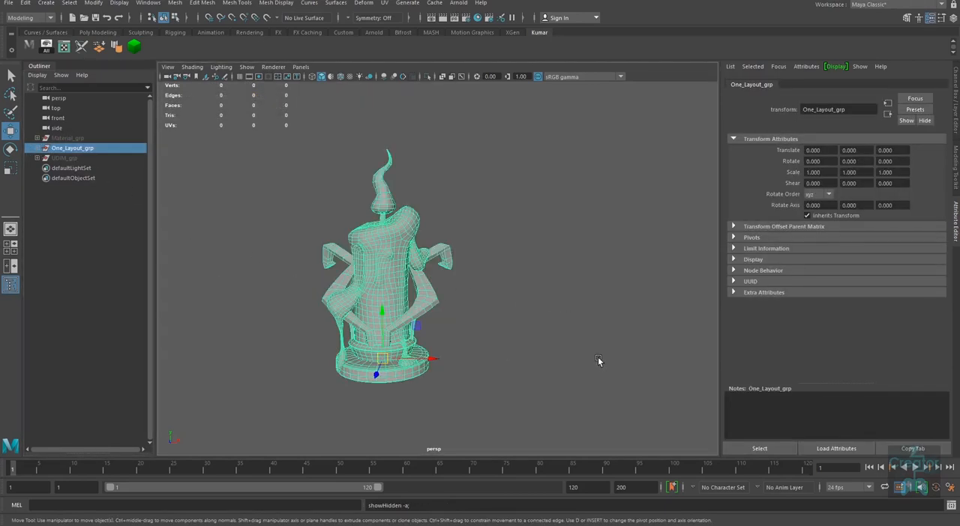
# Step: Select the grey single-mesh candle candle_prop_example_01 and check which material is assigned to it
pyautogui.click(509, 372)
pyautogui.moveTo(531, 158); pyautogui.dragTo(237, 401)
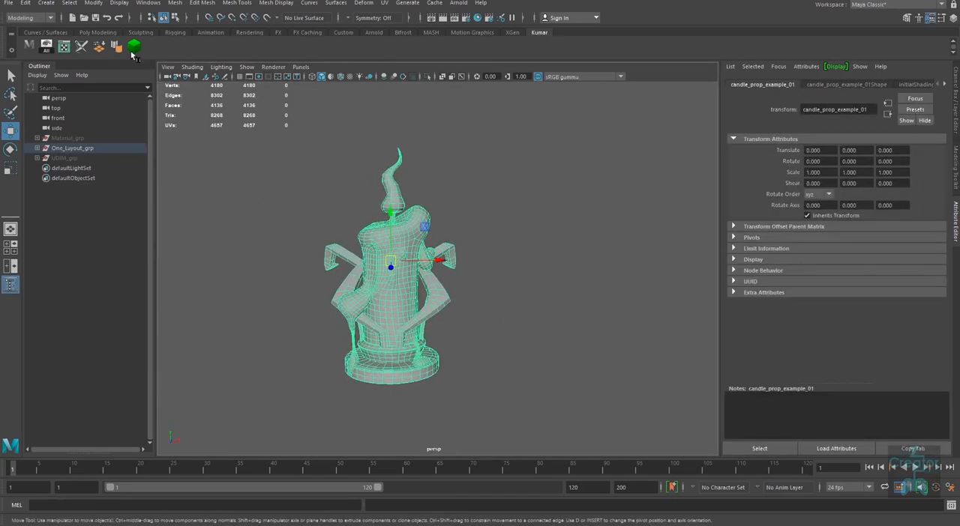
pyautogui.moveTo(527, 129); pyautogui.dragTo(247, 420)
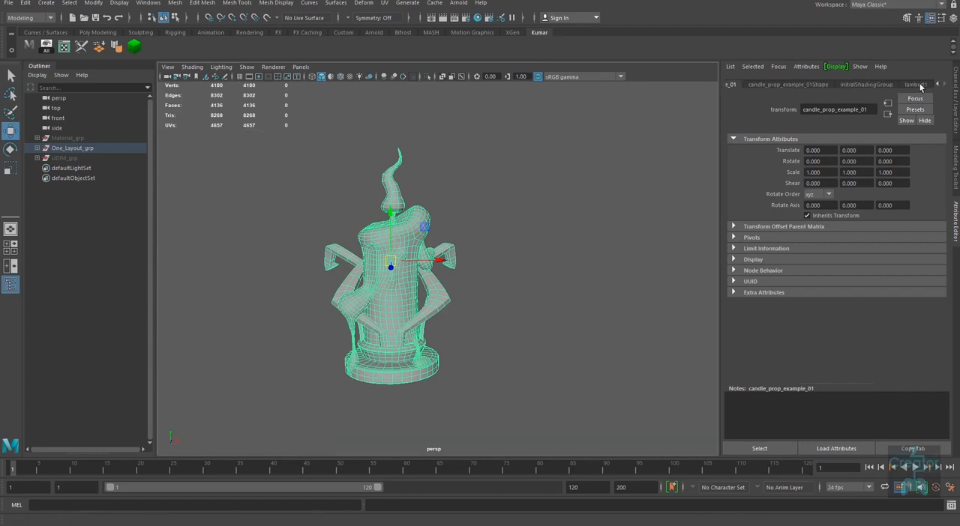
pyautogui.click(919, 86)
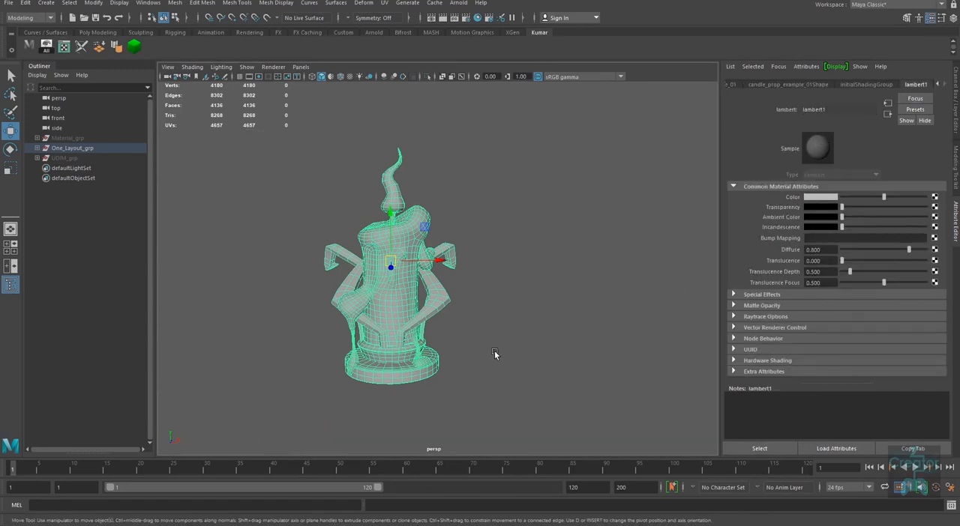
pyautogui.keyDown('alt'); pyautogui.moveTo(495, 352); pyautogui.dragTo(502, 361); pyautogui.keyUp('alt')
pyautogui.keyDown('alt'); pyautogui.moveTo(502, 361); pyautogui.dragTo(491, 355, button='right'); pyautogui.keyUp('alt')
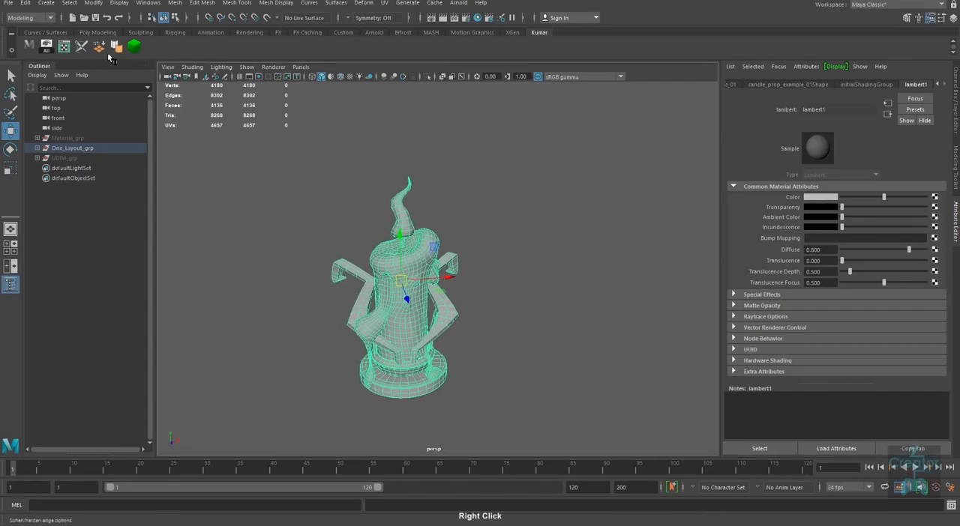
# Step: Show the UV layout of candle_prop_example_01 in the UV Editor, enlarged and placed beside the model
pyautogui.click(63, 46)
pyautogui.moveTo(504, 177); pyautogui.dragTo(705, 86)
pyautogui.keyDown('alt'); pyautogui.moveTo(643, 406); pyautogui.dragTo(679, 351, button='middle'); pyautogui.keyUp('alt')
pyautogui.keyDown('alt'); pyautogui.moveTo(679, 352); pyautogui.dragTo(721, 445, button='right'); pyautogui.keyUp('alt')
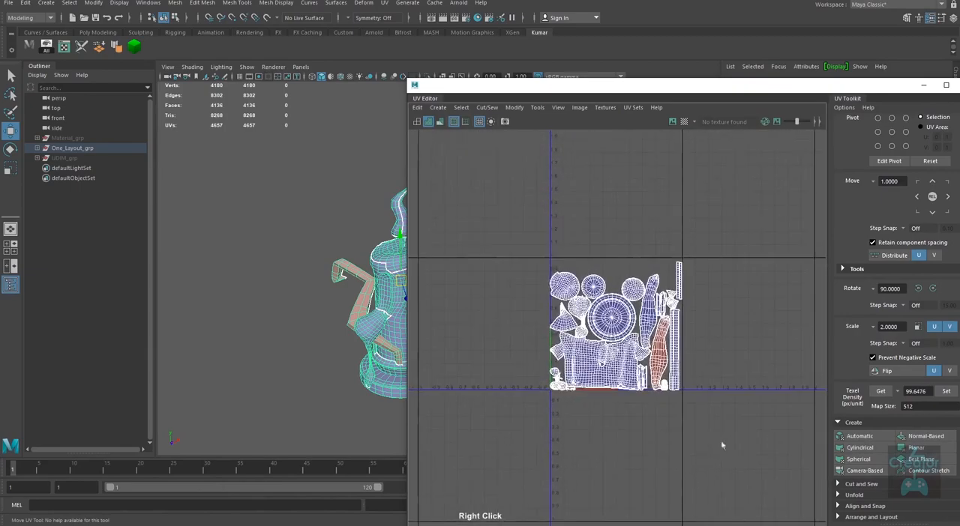
pyautogui.keyDown('alt'); pyautogui.moveTo(658, 359); pyautogui.dragTo(677, 349, button='middle'); pyautogui.keyUp('alt')
pyautogui.keyDown('alt'); pyautogui.moveTo(677, 346); pyautogui.dragTo(697, 458, button='right'); pyautogui.keyUp('alt')
pyautogui.moveTo(684, 365)
pyautogui.keyDown('alt'); pyautogui.mouseDown(button='right')
pyautogui.moveTo(685, 390)
pyautogui.moveTo(693, 358)
pyautogui.mouseUp(button='right'); pyautogui.keyUp('alt')
pyautogui.moveTo(609, 88); pyautogui.dragTo(700, 194)
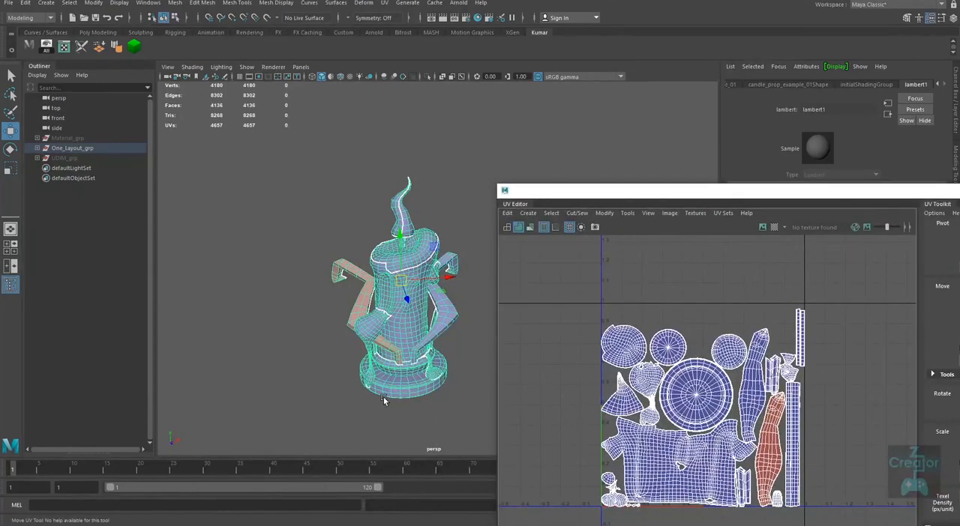
# Step: Compare the grey candle with its single-tile UV layout from several angles, and close the UV Editor
pyautogui.keyDown('alt'); pyautogui.moveTo(383, 397); pyautogui.dragTo(299, 374, button='middle'); pyautogui.keyUp('alt')
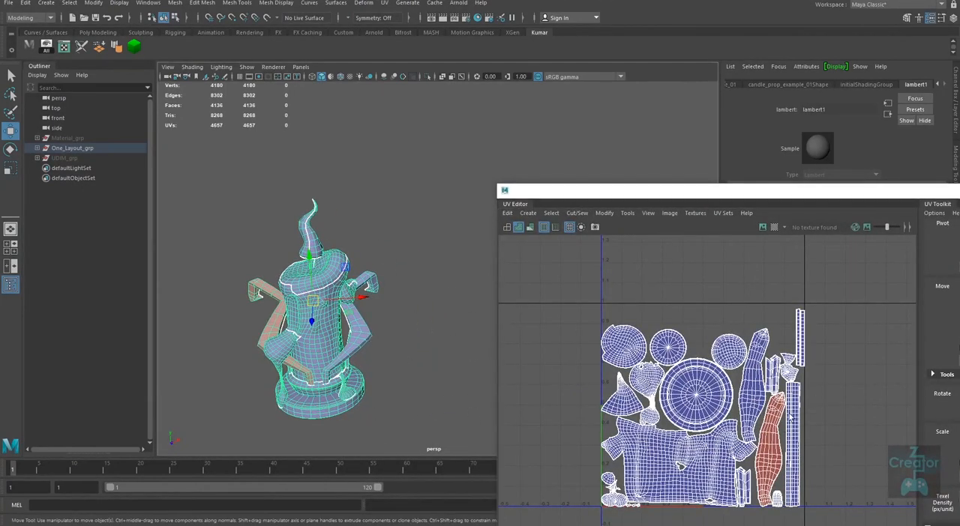
pyautogui.keyDown('alt'); pyautogui.moveTo(345, 405); pyautogui.dragTo(328, 356); pyautogui.keyUp('alt')
pyautogui.keyDown('alt'); pyautogui.moveTo(328, 356); pyautogui.dragTo(360, 353, button='middle'); pyautogui.keyUp('alt')
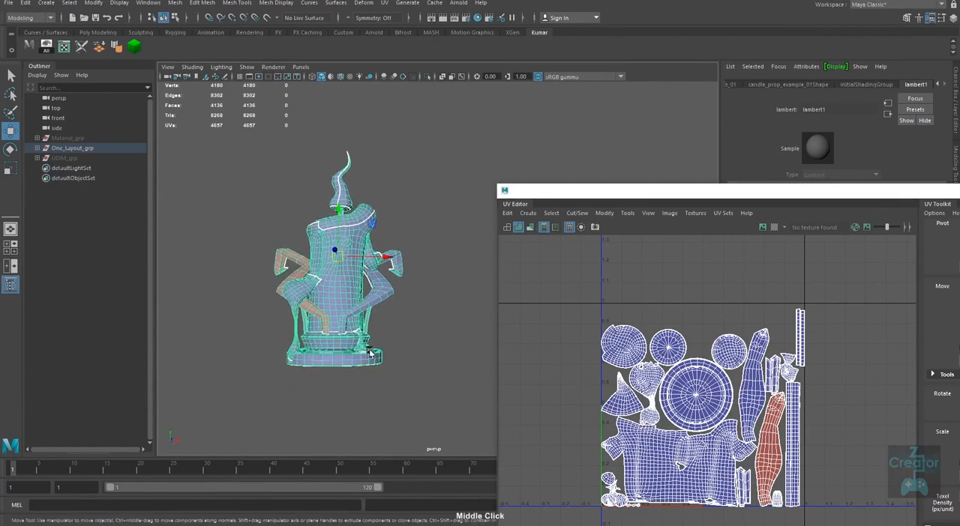
pyautogui.keyDown('alt'); pyautogui.moveTo(327, 334); pyautogui.dragTo(362, 328, button='right'); pyautogui.keyUp('alt')
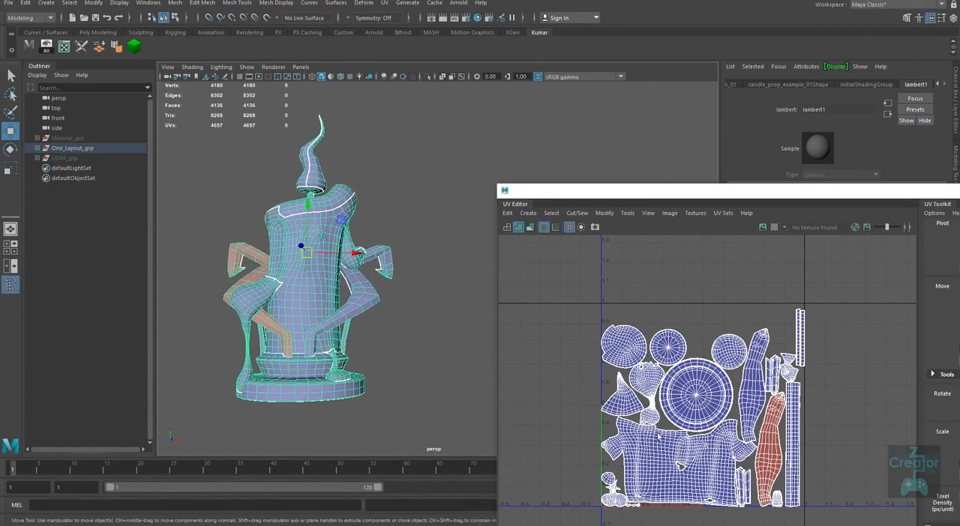
pyautogui.moveTo(739, 190); pyautogui.dragTo(465, 228)
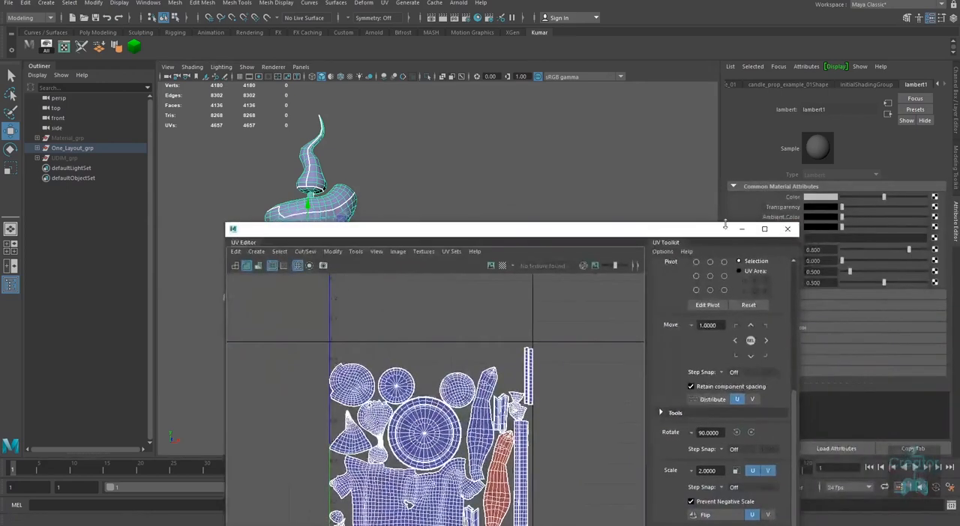
pyautogui.click(788, 229)
# Step: Expand One_Layout_grp, hide candle_prop_example_01 and show candle_prop_example_02
pyautogui.click(37, 148)
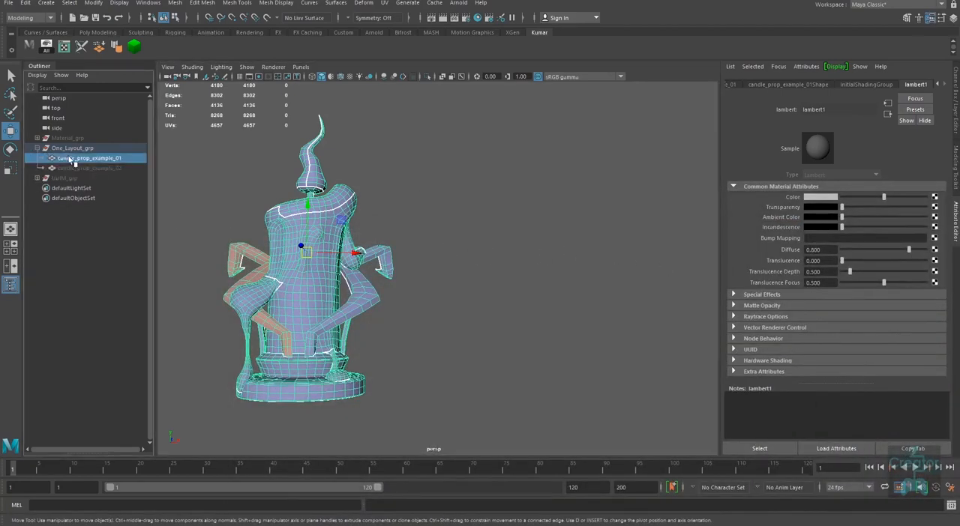
pyautogui.click(89, 158)
pyautogui.hotkey('ctrl', 'h')
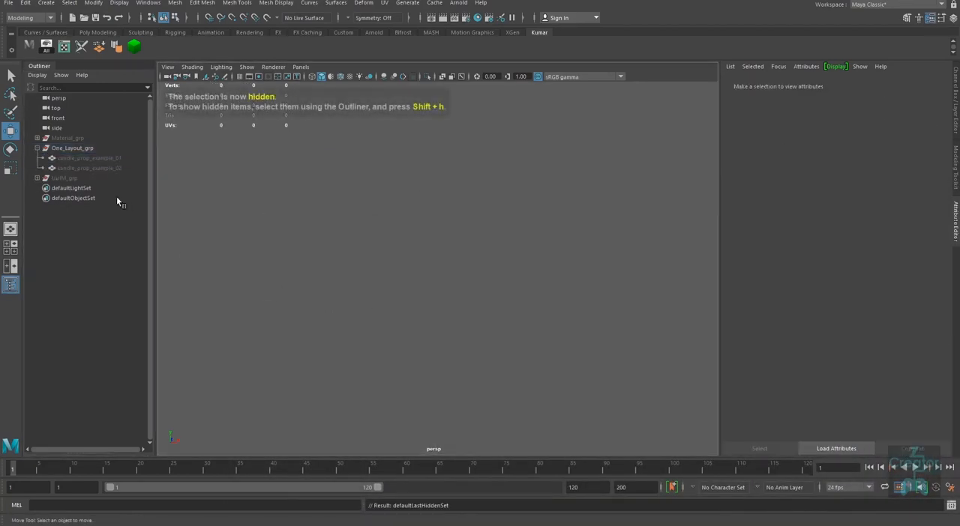
pyautogui.click(90, 168)
pyautogui.hotkey('shift', 'h')
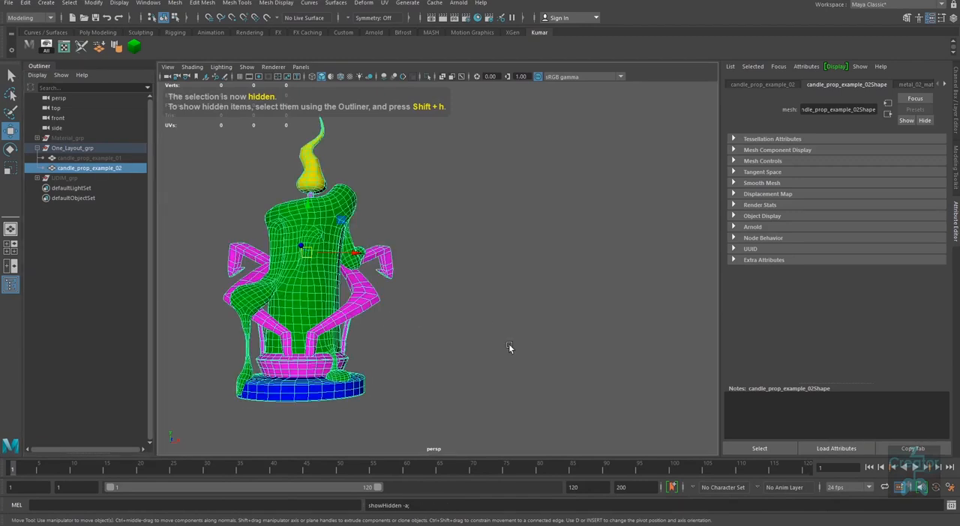
# Step: Reselect the whole candle_prop_example_02 mesh and examine its coloured material areas from several angles
pyautogui.keyDown('alt'); pyautogui.moveTo(458, 361); pyautogui.dragTo(522, 342); pyautogui.keyUp('alt')
pyautogui.keyDown('alt'); pyautogui.moveTo(521, 342); pyautogui.dragTo(511, 360, button='right'); pyautogui.keyUp('alt')
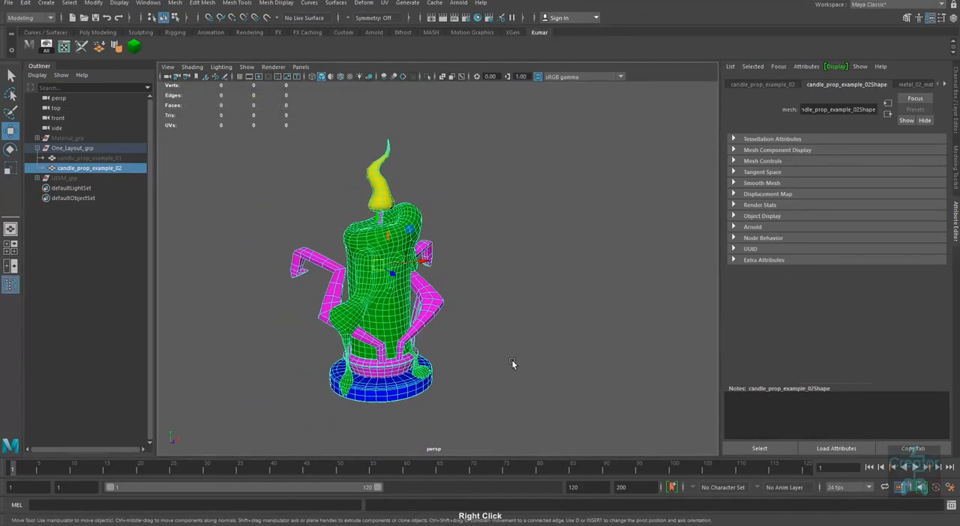
pyautogui.click(513, 390)
pyautogui.moveTo(510, 414); pyautogui.dragTo(272, 178)
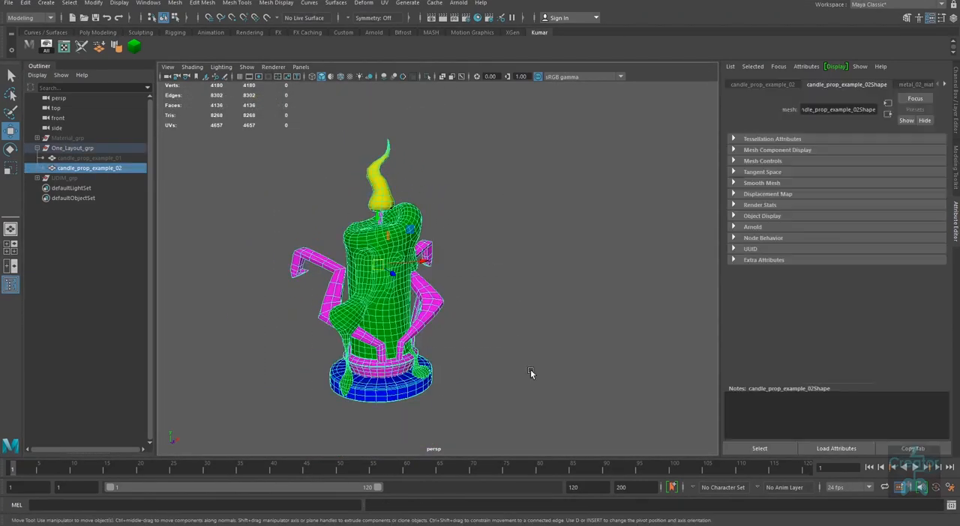
pyautogui.keyDown('alt'); pyautogui.moveTo(537, 383); pyautogui.dragTo(524, 398); pyautogui.keyUp('alt')
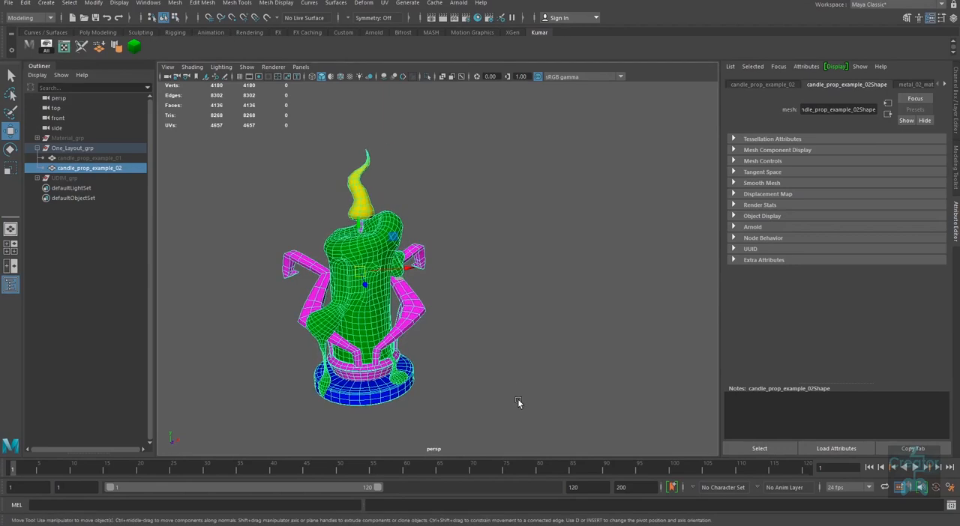
# Step: Select Material_grp in the Outliner and check the separate objects it contains
pyautogui.click(66, 138)
pyautogui.click(37, 138)
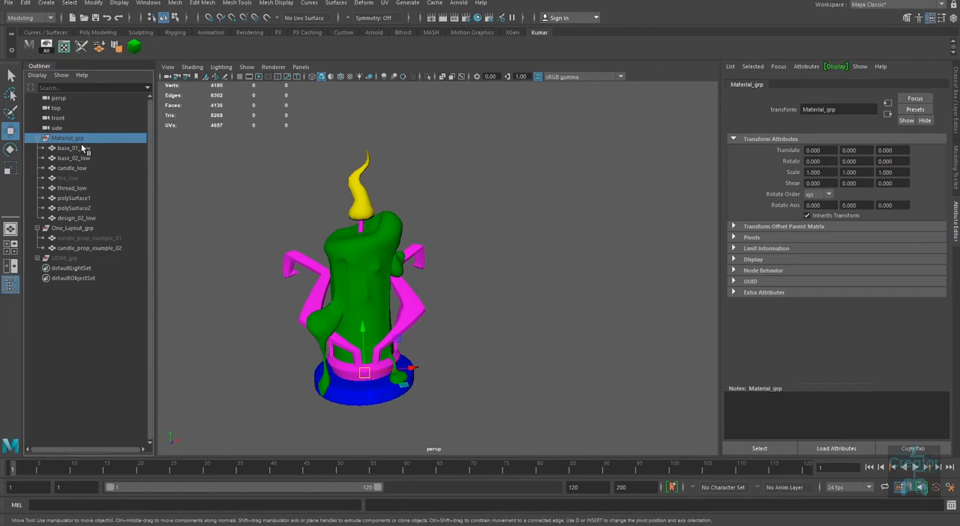
pyautogui.click(38, 138)
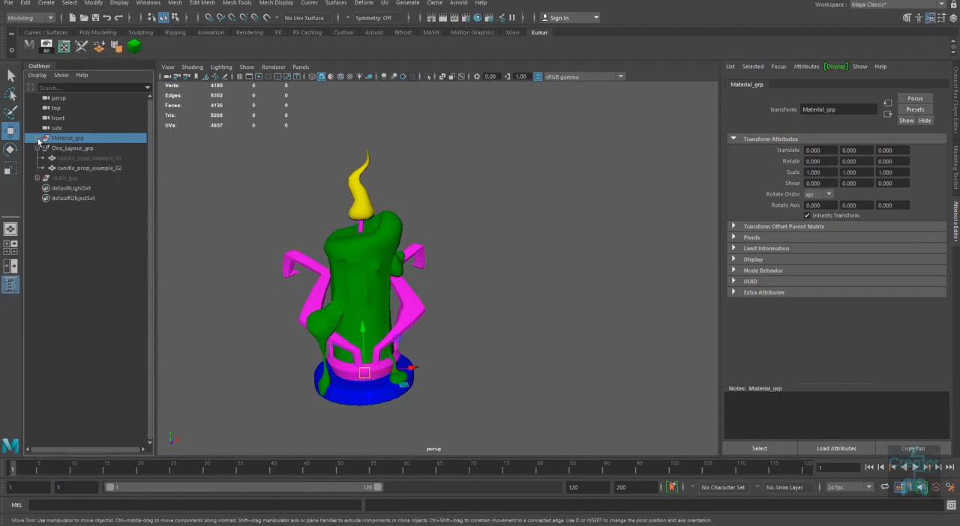
# Step: Select candle_prop_example_02 and review the materials assigned to it in the Attribute Editor
pyautogui.click(73, 168)
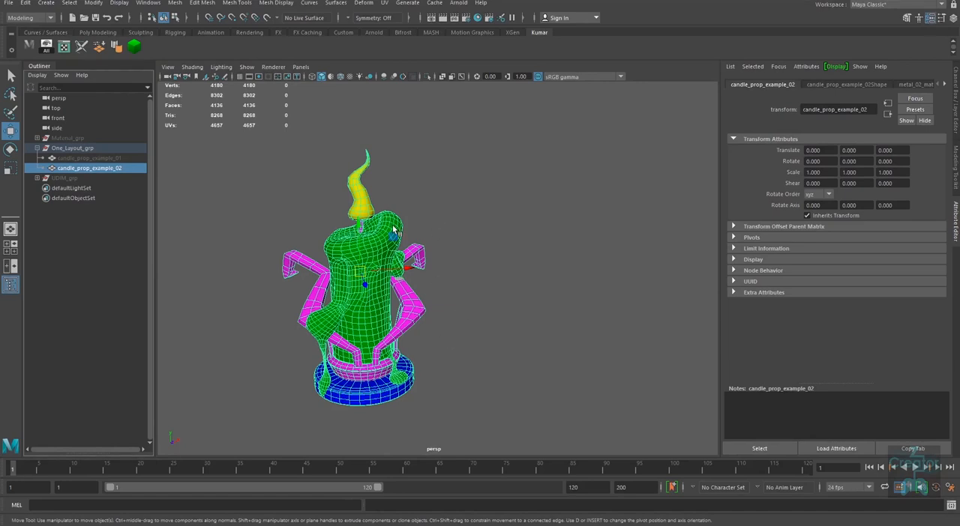
pyautogui.keyDown('alt'); pyautogui.moveTo(360, 301); pyautogui.dragTo(399, 298, button='right'); pyautogui.keyUp('alt')
pyautogui.moveTo(365, 237); pyautogui.dragTo(365, 259, button='right')
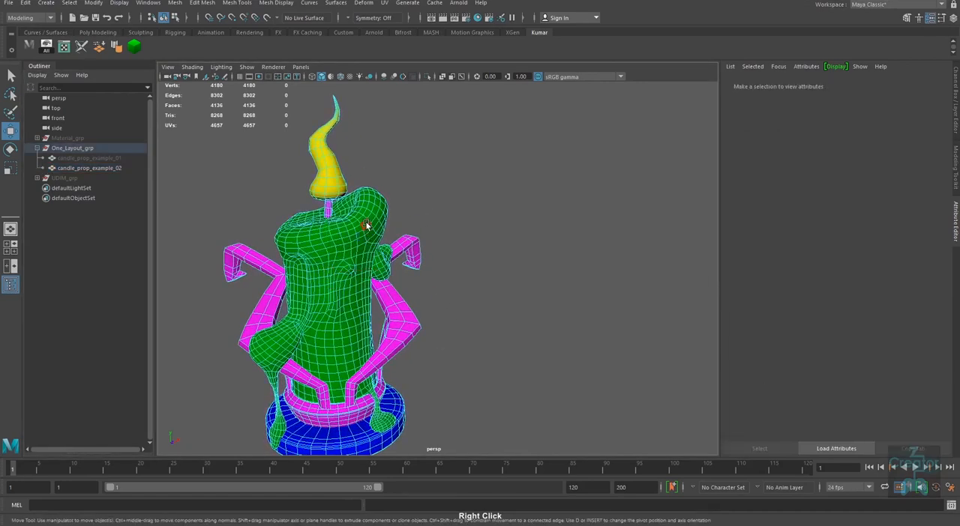
pyautogui.doubleClick(367, 226)
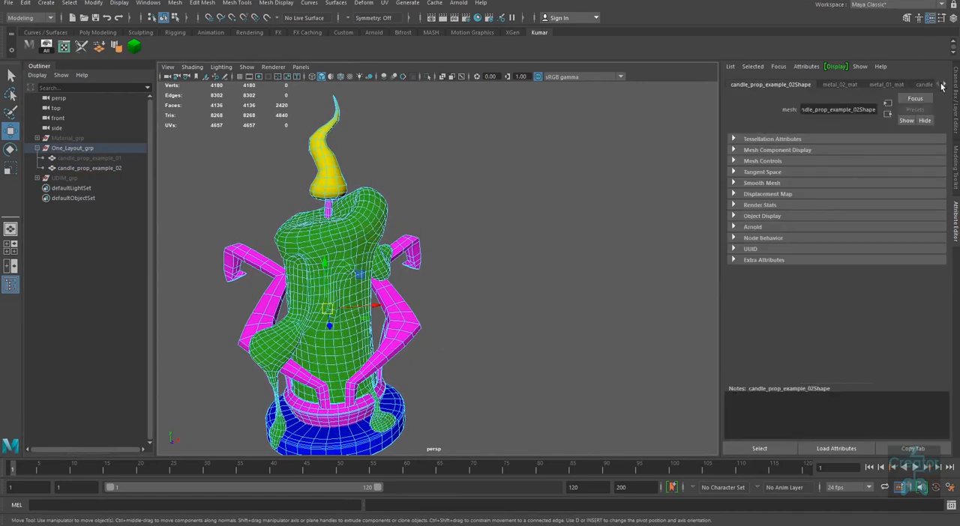
pyautogui.click(506, 278)
pyautogui.moveTo(345, 235); pyautogui.dragTo(407, 194, button='right')
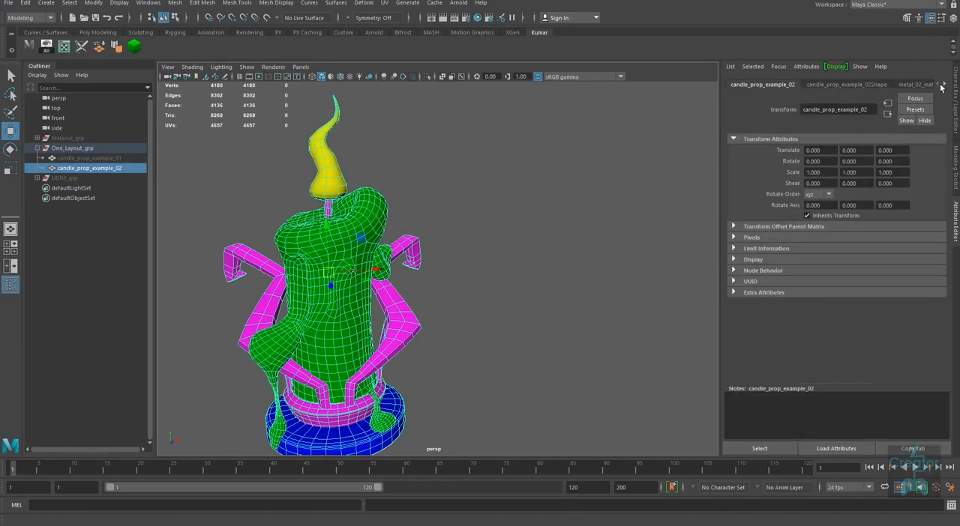
pyautogui.click(942, 85)
pyautogui.click(946, 85)
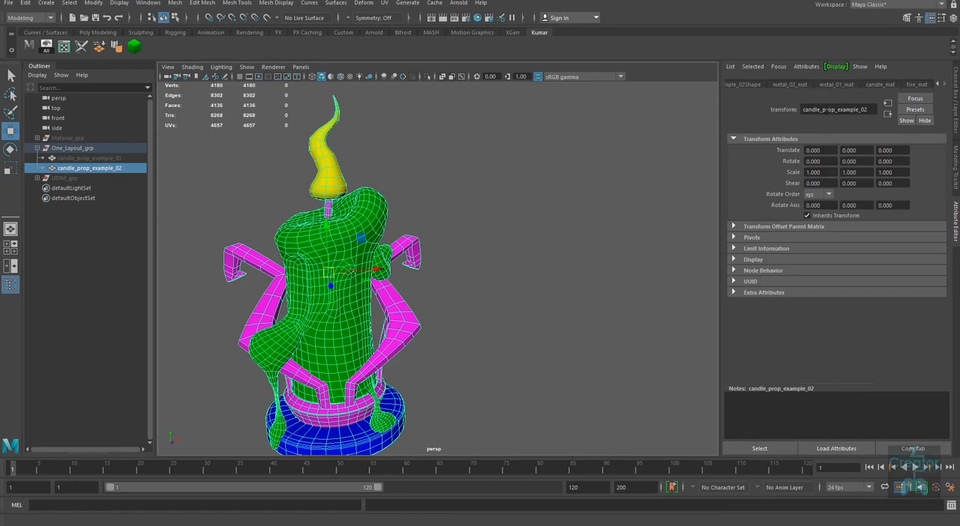
pyautogui.keyDown('alt'); pyautogui.moveTo(446, 289); pyautogui.dragTo(434, 302, button='right'); pyautogui.keyUp('alt')
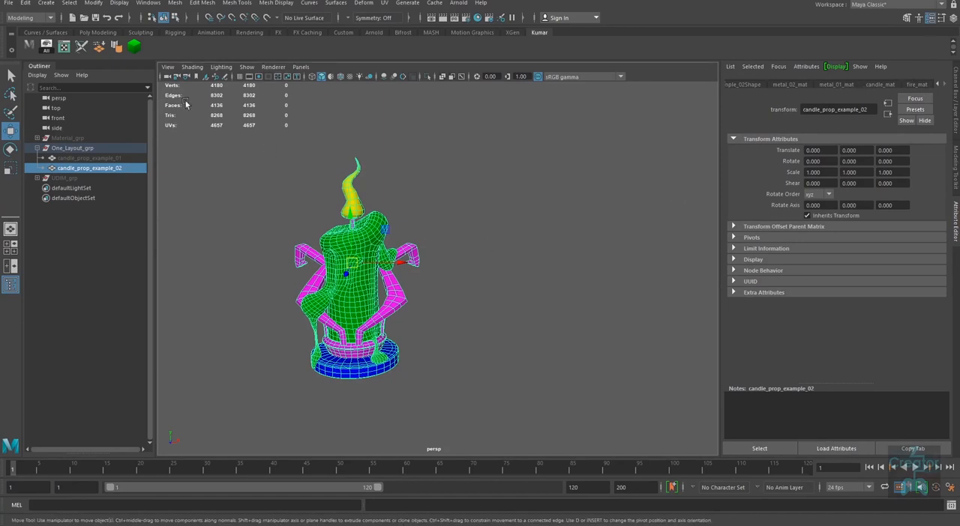
# Step: Check the UV layout of candle_prop_example_02 in the UV Editor and close the editor
pyautogui.click(64, 47)
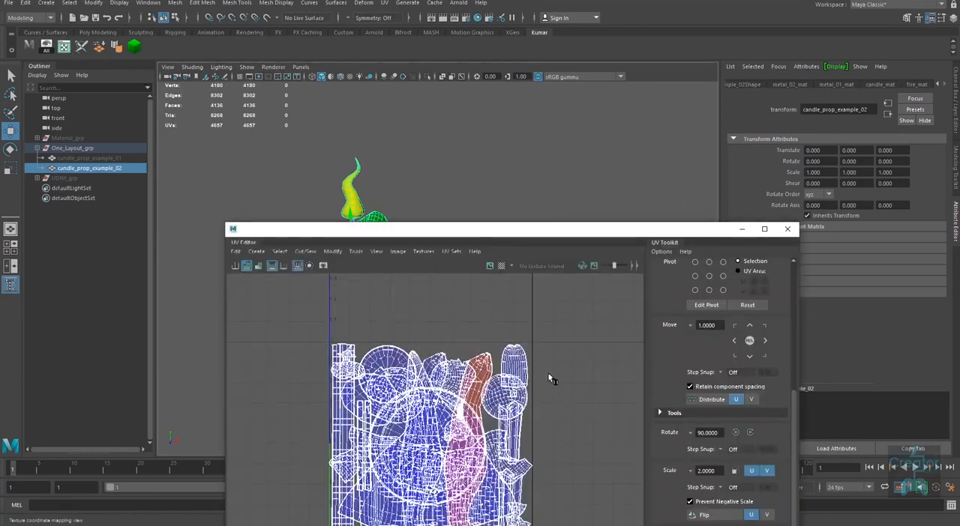
pyautogui.click(791, 234)
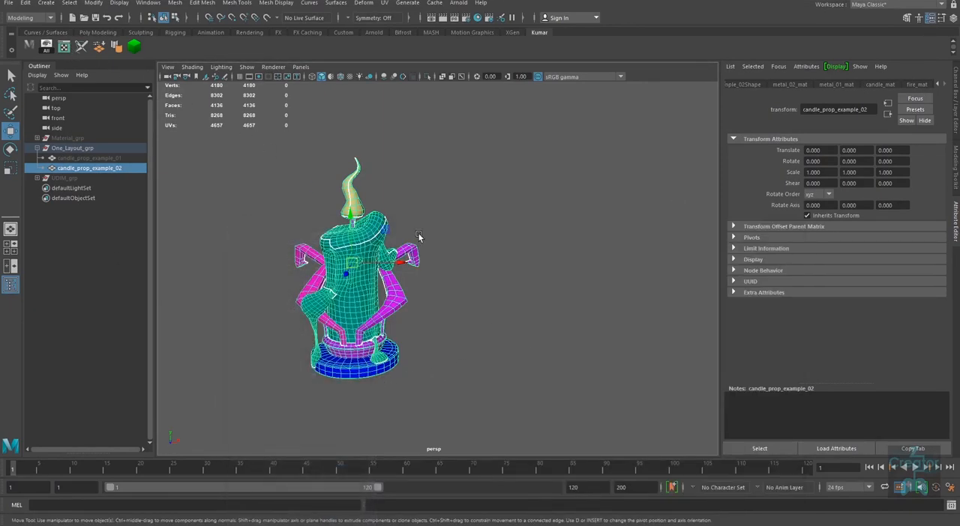
pyautogui.moveTo(463, 324); pyautogui.dragTo(478, 304, button='middle')
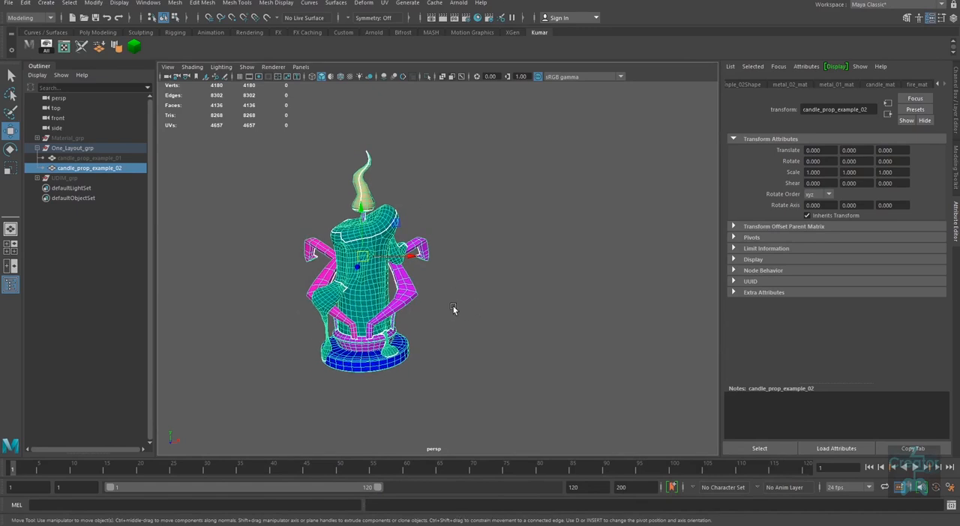
# Step: Collapse and hide One_Layout_grp, and show UDIM_grp in its place
pyautogui.click(37, 148)
pyautogui.click(72, 148)
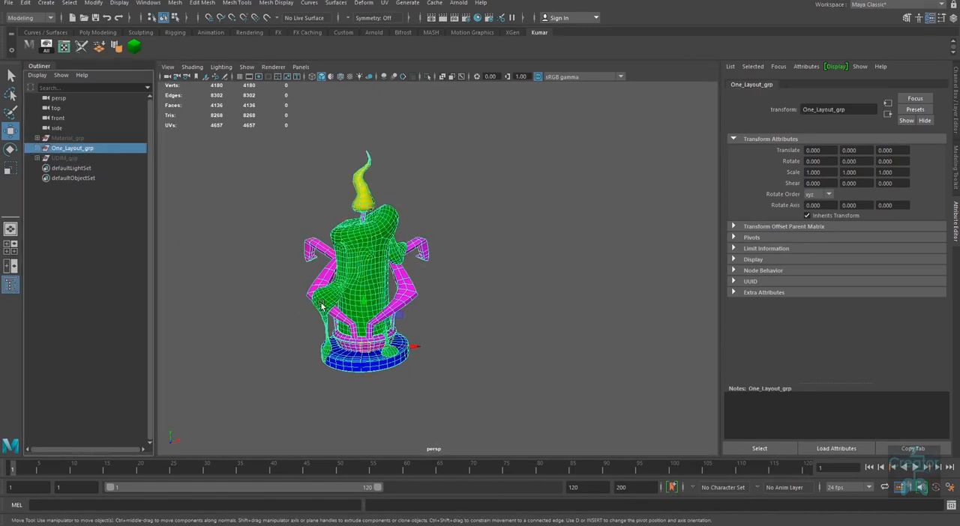
pyautogui.hotkey('ctrl', 'h')
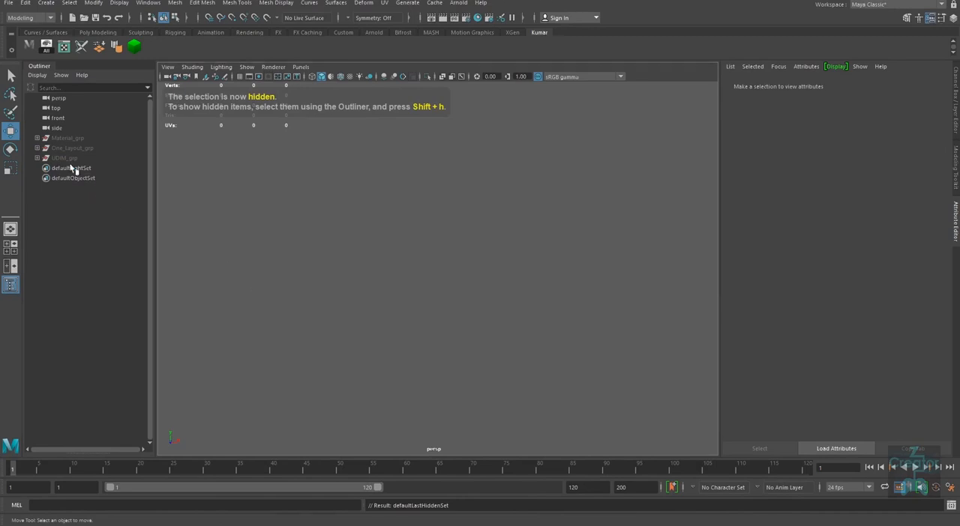
pyautogui.click(66, 158)
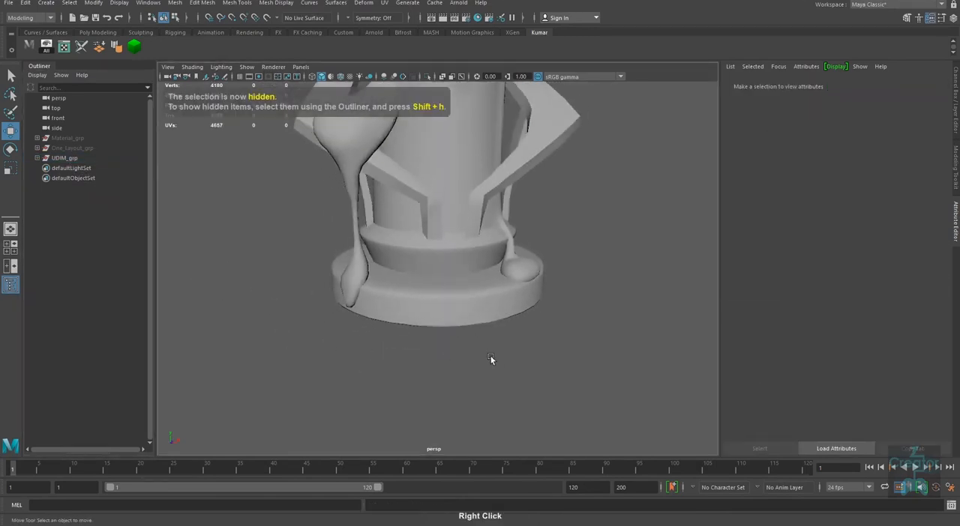
pyautogui.keyDown('alt'); pyautogui.moveTo(491, 358); pyautogui.dragTo(420, 390, button='middle'); pyautogui.keyUp('alt')
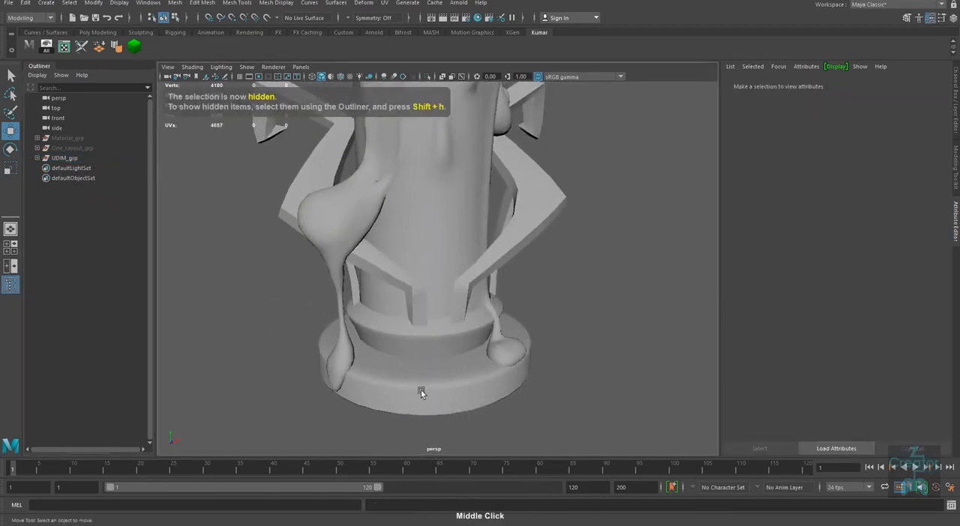
# Step: Expand UDIM_grp in the Outliner and select the group to inspect the whole grey candle and its parts
pyautogui.click(37, 158)
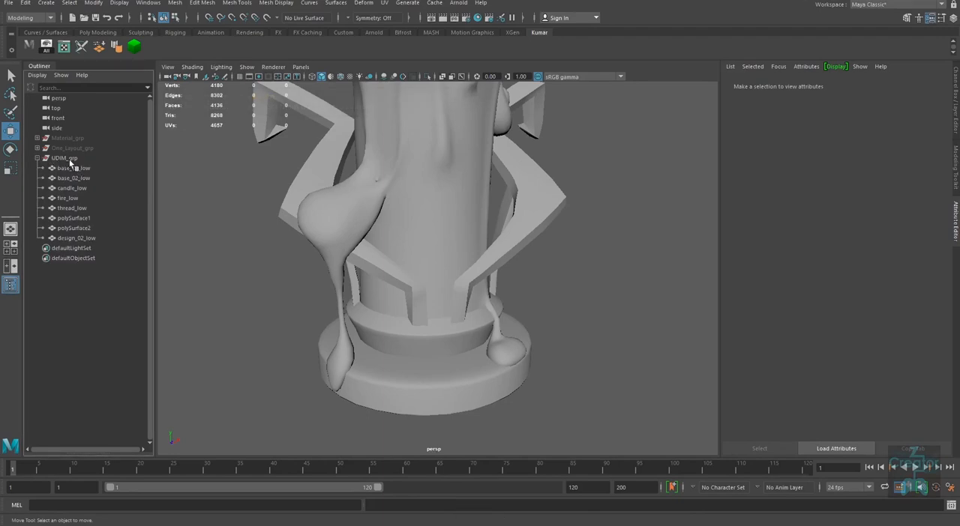
pyautogui.click(70, 160)
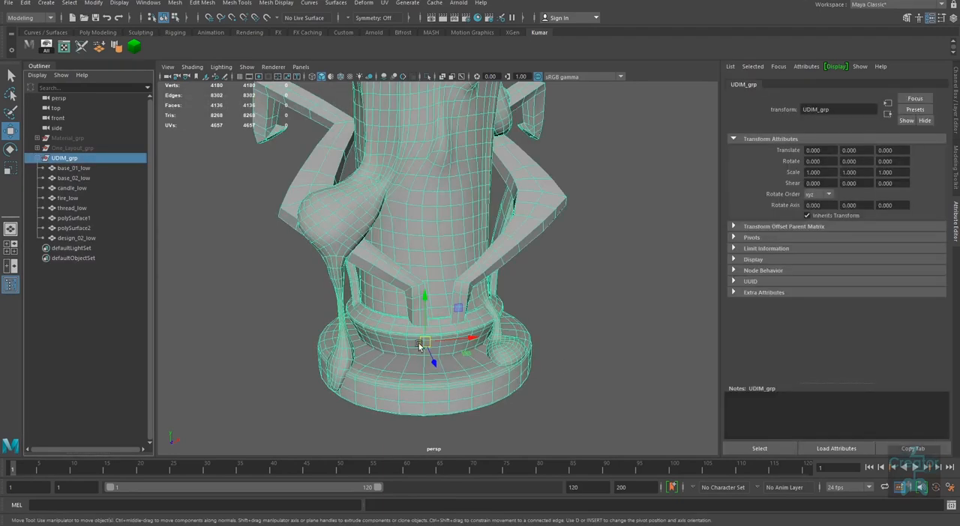
pyautogui.keyDown('alt'); pyautogui.moveTo(531, 341); pyautogui.dragTo(476, 359, button='right'); pyautogui.keyUp('alt')
pyautogui.keyDown('alt'); pyautogui.moveTo(476, 358); pyautogui.dragTo(480, 386, button='middle'); pyautogui.keyUp('alt')
pyautogui.keyDown('alt'); pyautogui.moveTo(480, 386); pyautogui.dragTo(461, 373, button='right'); pyautogui.keyUp('alt')
pyautogui.keyDown('alt'); pyautogui.moveTo(461, 373); pyautogui.dragTo(438, 372); pyautogui.keyUp('alt')
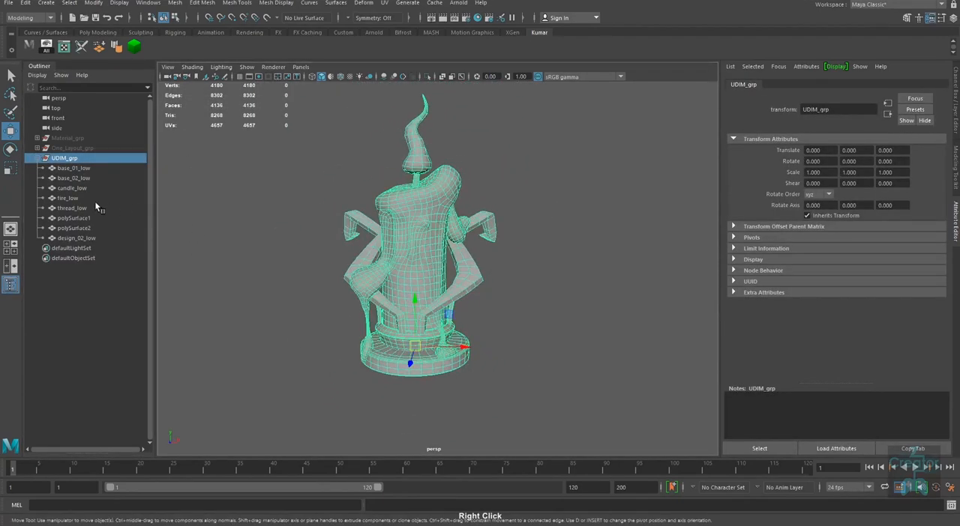
# Step: Open the UV Editor beside the viewport and select all the candle meshes inside UDIM_grp
pyautogui.click(66, 46)
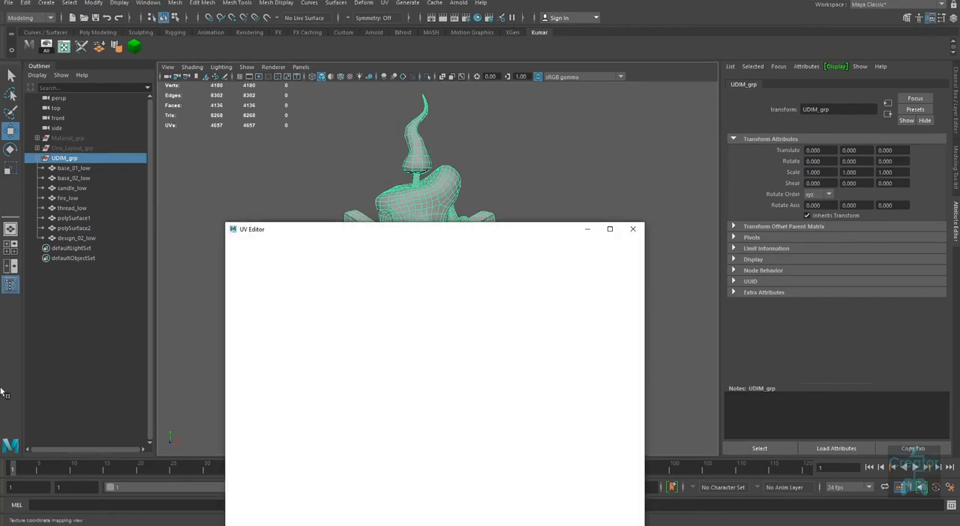
pyautogui.moveTo(479, 232); pyautogui.dragTo(751, 141)
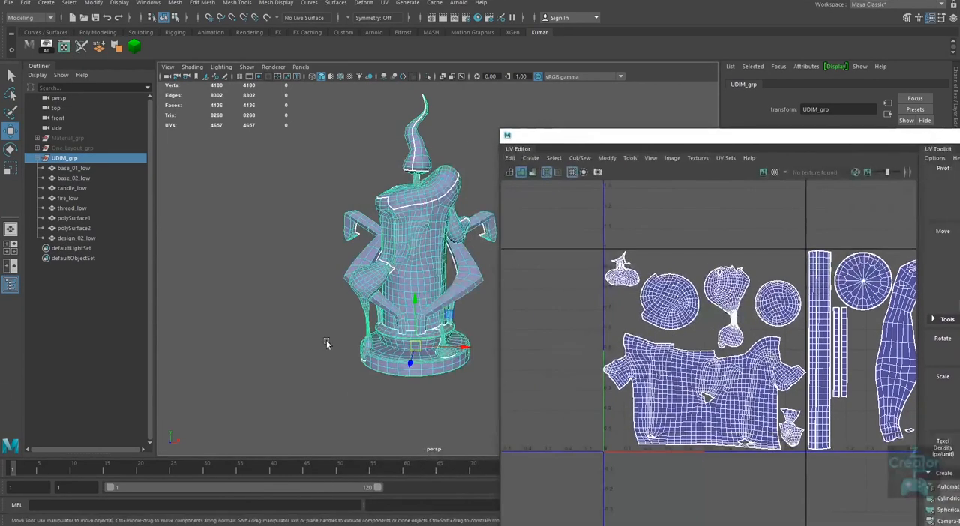
pyautogui.keyDown('alt'); pyautogui.moveTo(328, 343); pyautogui.dragTo(209, 357, button='middle'); pyautogui.keyUp('alt')
pyautogui.keyDown('alt'); pyautogui.moveTo(410, 380); pyautogui.dragTo(351, 330, button='right'); pyautogui.keyUp('alt')
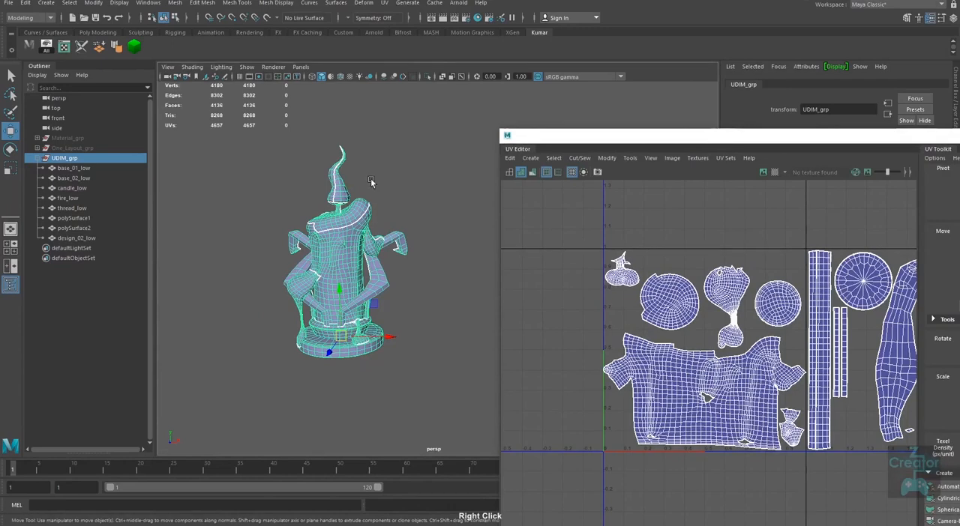
pyautogui.moveTo(399, 125); pyautogui.dragTo(228, 386)
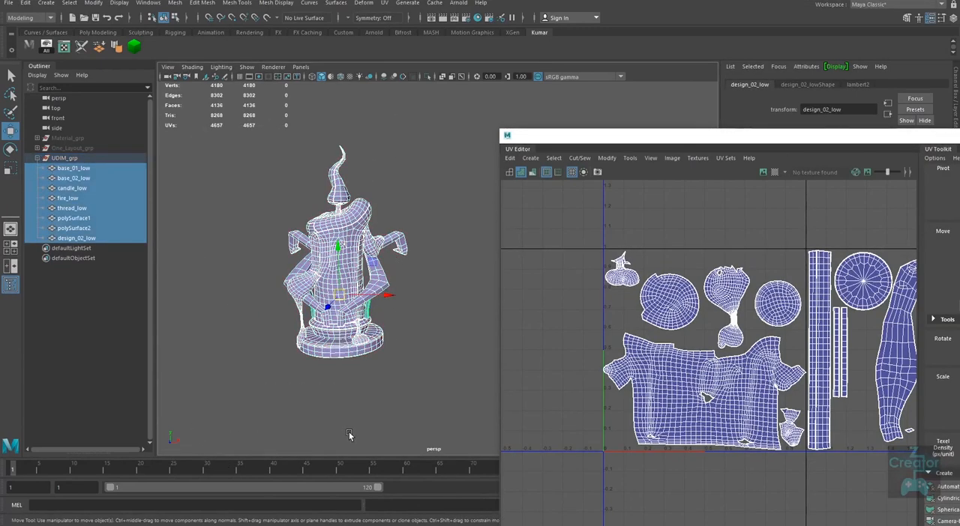
# Step: Examine how the candle's UV shells are distributed across the separate UDIM tiles
pyautogui.keyDown('alt'); pyautogui.moveTo(761, 396); pyautogui.dragTo(599, 398, button='right'); pyautogui.keyUp('alt')
pyautogui.keyDown('alt'); pyautogui.moveTo(904, 414); pyautogui.dragTo(801, 417, button='middle'); pyautogui.keyUp('alt')
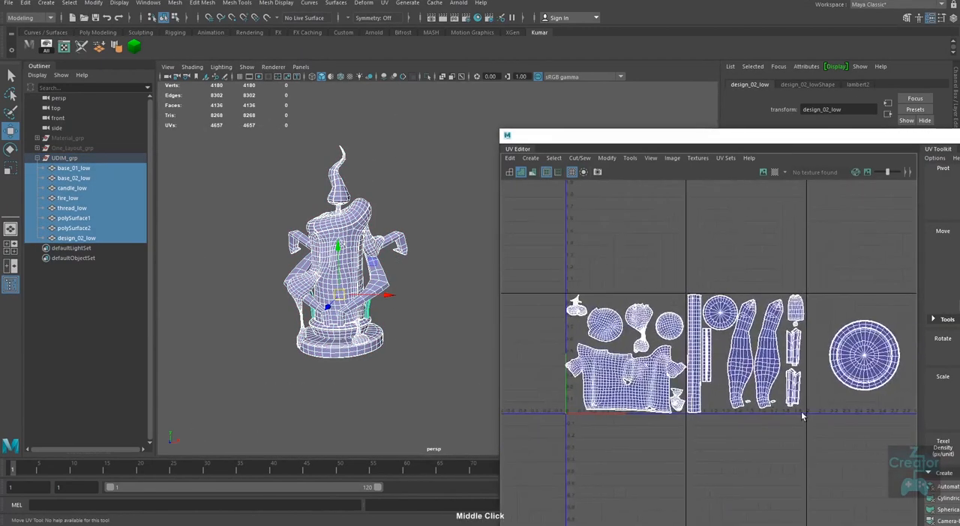
pyautogui.keyDown('alt'); pyautogui.moveTo(801, 413); pyautogui.dragTo(688, 414, button='right'); pyautogui.keyUp('alt')
pyautogui.keyDown('alt'); pyautogui.moveTo(785, 420); pyautogui.dragTo(686, 397, button='middle'); pyautogui.keyUp('alt')
pyautogui.keyDown('alt'); pyautogui.moveTo(761, 407); pyautogui.dragTo(667, 418, button='right'); pyautogui.keyUp('alt')
pyautogui.keyDown('alt'); pyautogui.moveTo(747, 421); pyautogui.dragTo(770, 415, button='middle'); pyautogui.keyUp('alt')
pyautogui.keyDown('alt'); pyautogui.moveTo(770, 415); pyautogui.dragTo(832, 412, button='right'); pyautogui.keyUp('alt')
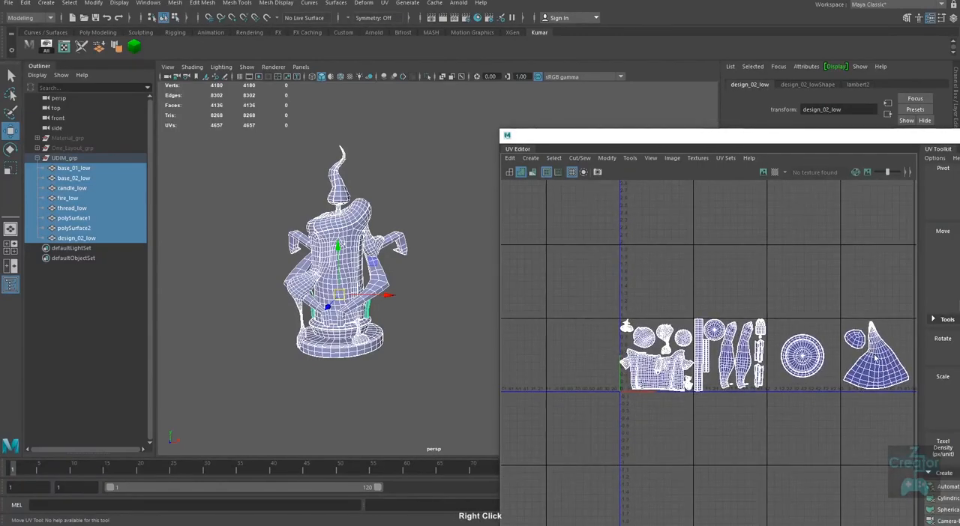
pyautogui.keyDown('alt'); pyautogui.moveTo(638, 341); pyautogui.dragTo(667, 419, button='right'); pyautogui.keyUp('alt')
pyautogui.keyDown('alt'); pyautogui.moveTo(667, 420); pyautogui.dragTo(642, 427, button='middle'); pyautogui.keyUp('alt')
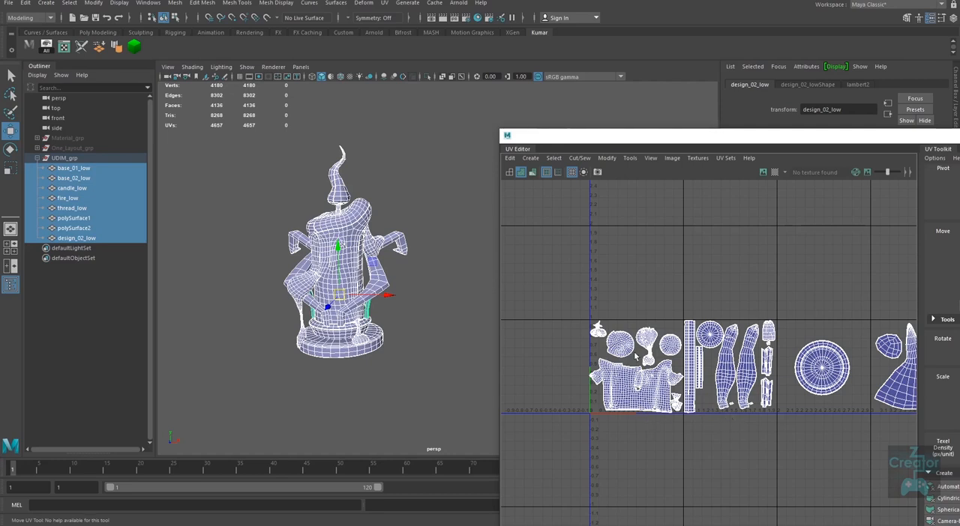
# Step: Select all UVs in the first UDIM tile to identify the matching part of the candle
pyautogui.moveTo(644, 362); pyautogui.dragTo(671, 361, button='right')
pyautogui.moveTo(564, 296); pyautogui.dragTo(672, 433)
pyautogui.moveTo(649, 422); pyautogui.dragTo(597, 413, button='middle')
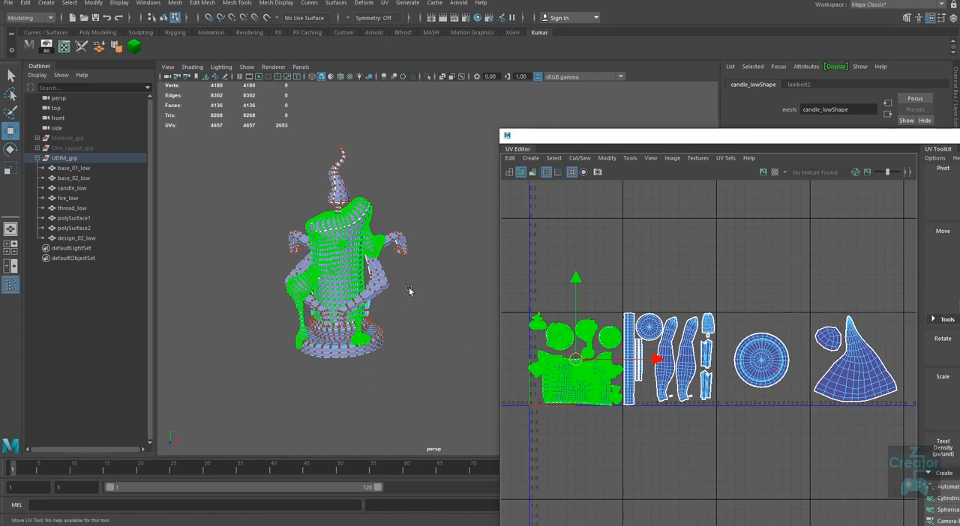
# Step: Return to object selection, reselect all the UDIM_grp meshes and close the UV Editor
pyautogui.moveTo(351, 235); pyautogui.dragTo(412, 193, button='right')
pyautogui.click(422, 192)
pyautogui.moveTo(457, 128); pyautogui.dragTo(247, 374)
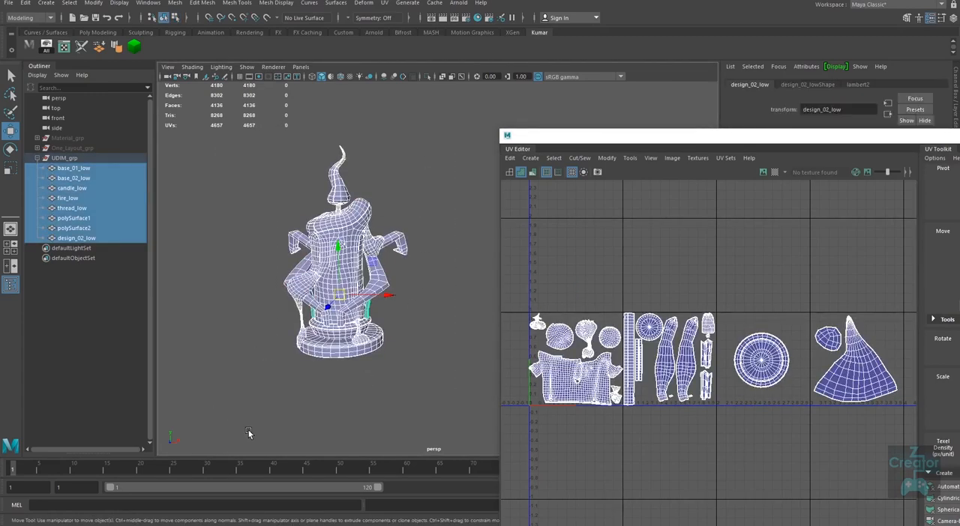
pyautogui.moveTo(788, 137); pyautogui.dragTo(566, 156)
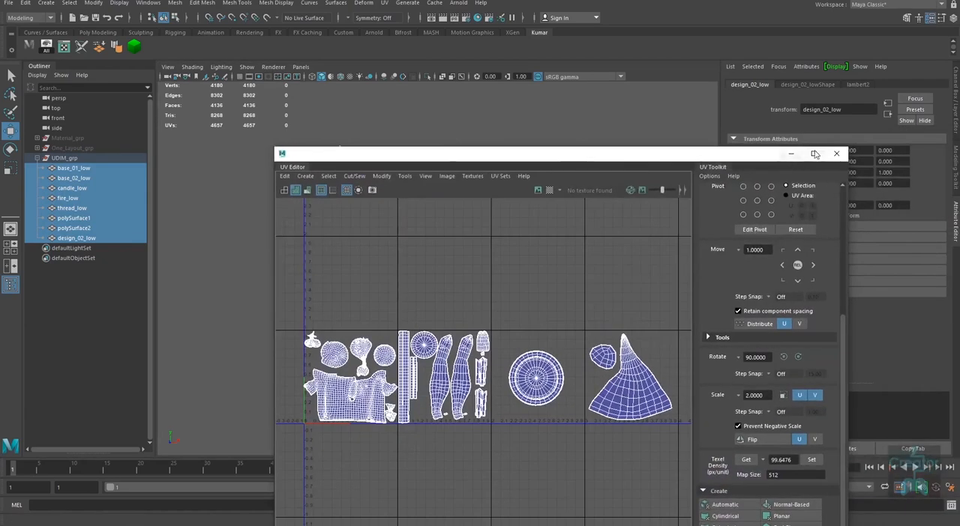
pyautogui.click(836, 153)
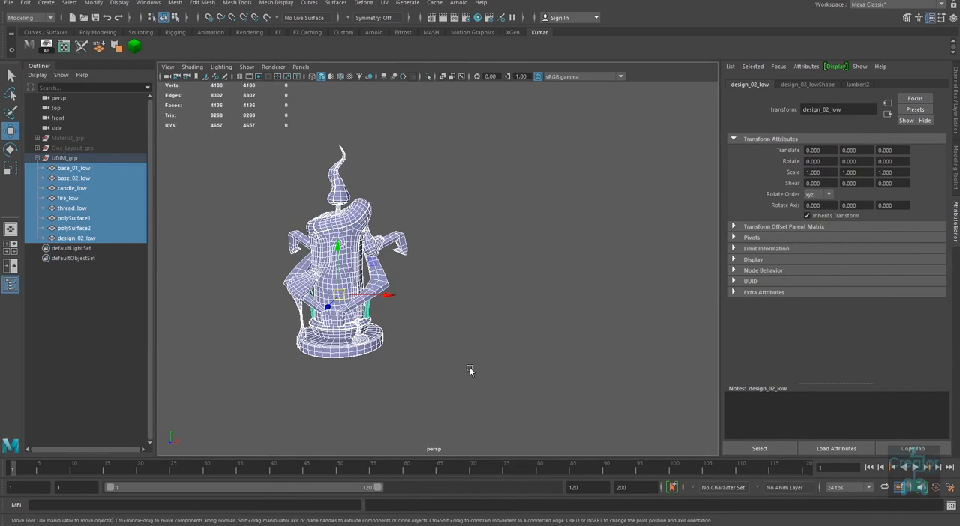
# Step: Collapse UDIM_grp and delete it together with One_Layout_grp
pyautogui.click(36, 158)
pyautogui.keyDown('alt'); pyautogui.moveTo(482, 341); pyautogui.dragTo(431, 320, button='right'); pyautogui.keyUp('alt')
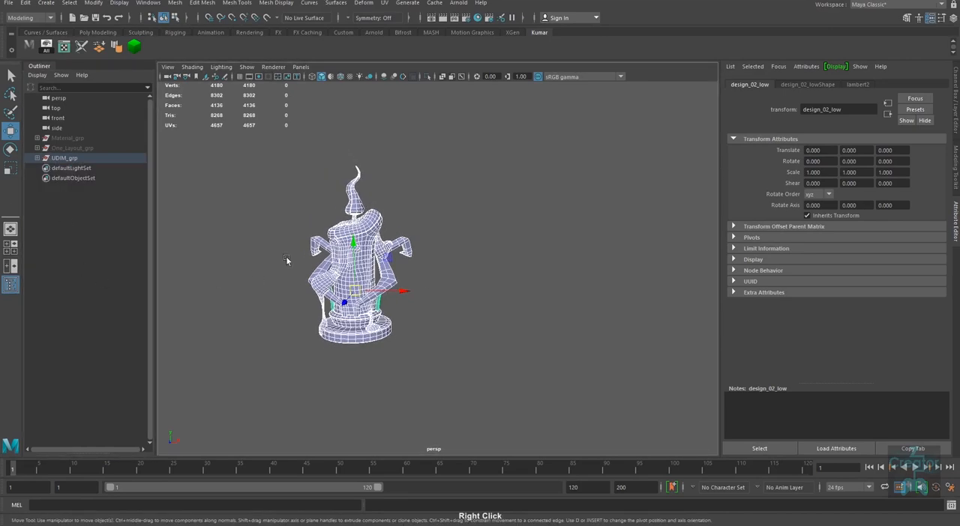
pyautogui.click(64, 150)
pyautogui.keyDown('shift'); pyautogui.click(66, 157); pyautogui.keyUp('shift')
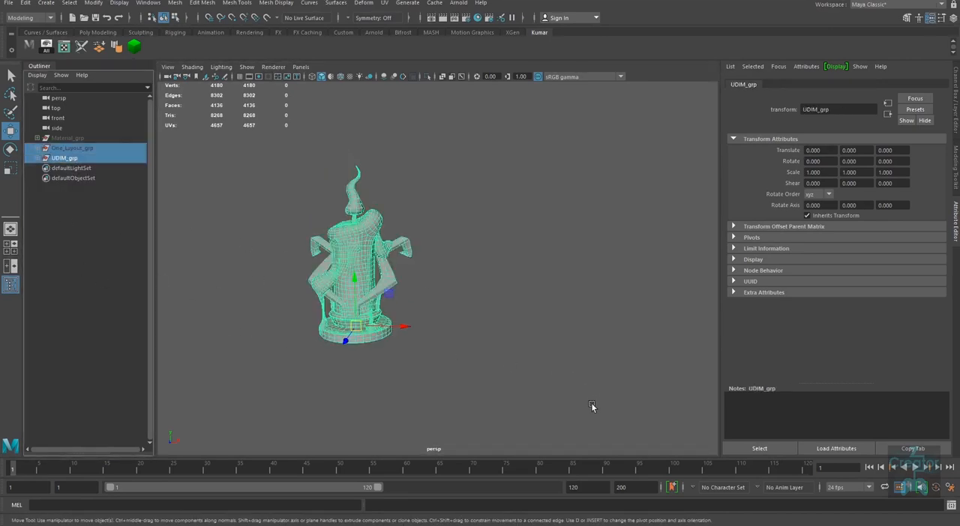
pyautogui.press('Delete')
# Step: Show Material_grp in the scene and expand it in the Outliner
pyautogui.click(68, 138)
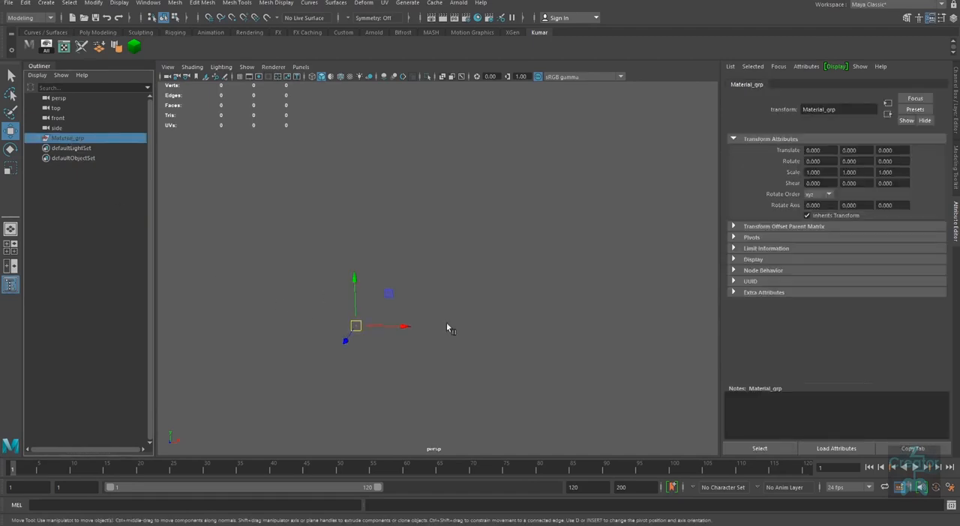
pyautogui.hotkey('shift', 'h')
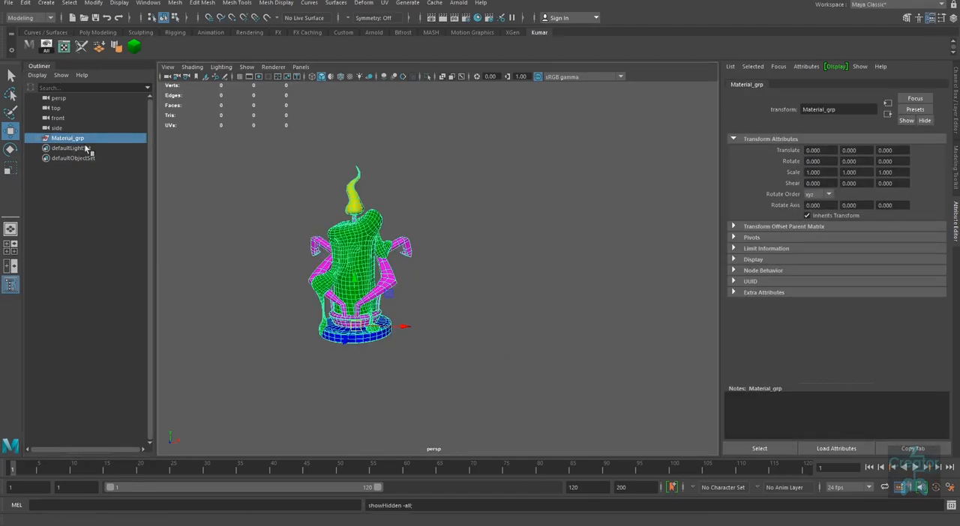
pyautogui.keyDown('alt'); pyautogui.moveTo(551, 343); pyautogui.dragTo(512, 305, button='middle'); pyautogui.keyUp('alt')
pyautogui.keyDown('alt'); pyautogui.moveTo(512, 306); pyautogui.dragTo(506, 365, button='right'); pyautogui.keyUp('alt')
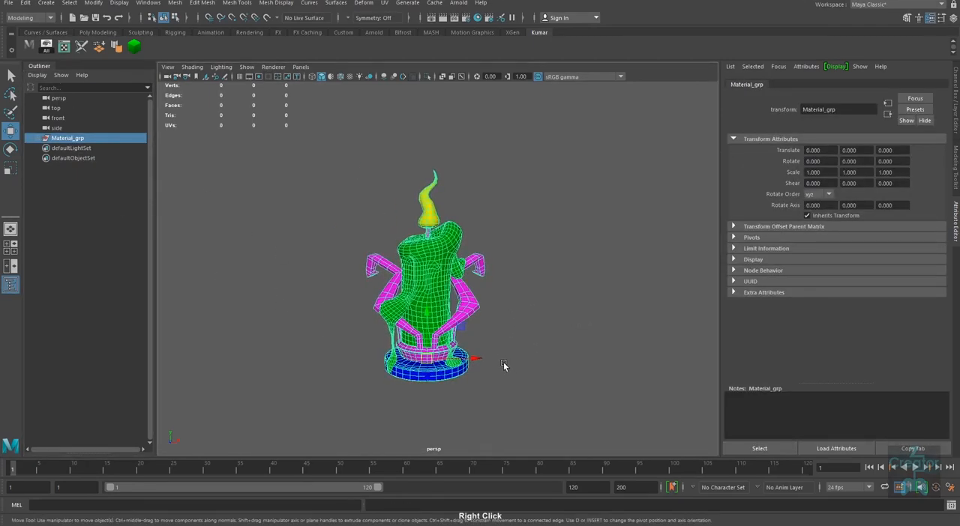
pyautogui.click(39, 139)
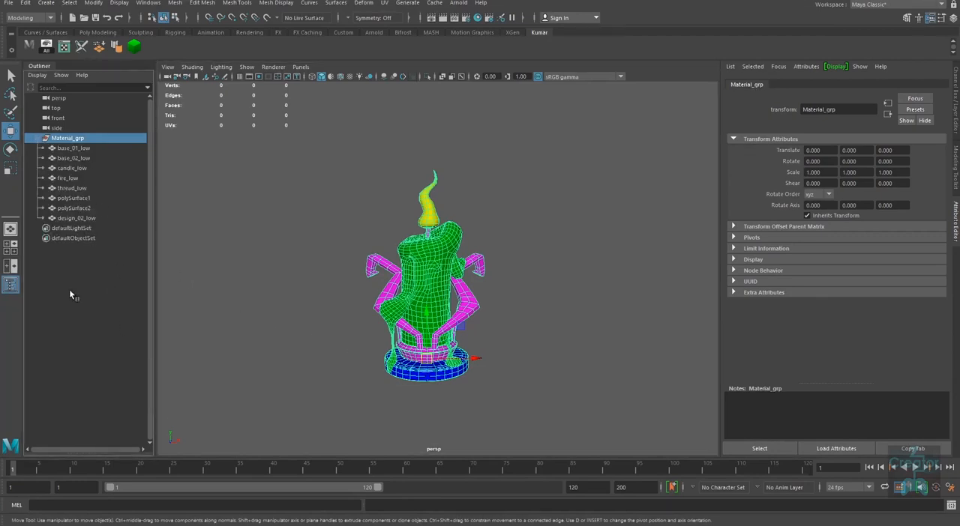
pyautogui.keyDown('alt'); pyautogui.moveTo(541, 379); pyautogui.dragTo(537, 380); pyautogui.keyUp('alt')
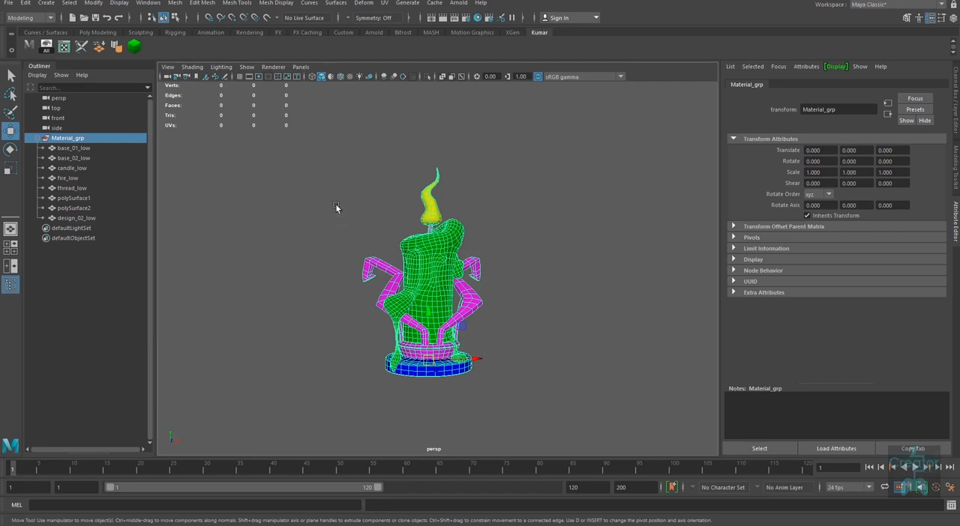
# Step: Select all the candle meshes under Material_grp and export the selection as an FBX file named Candle
pyautogui.click(307, 197)
pyautogui.moveTo(253, 150); pyautogui.dragTo(592, 439)
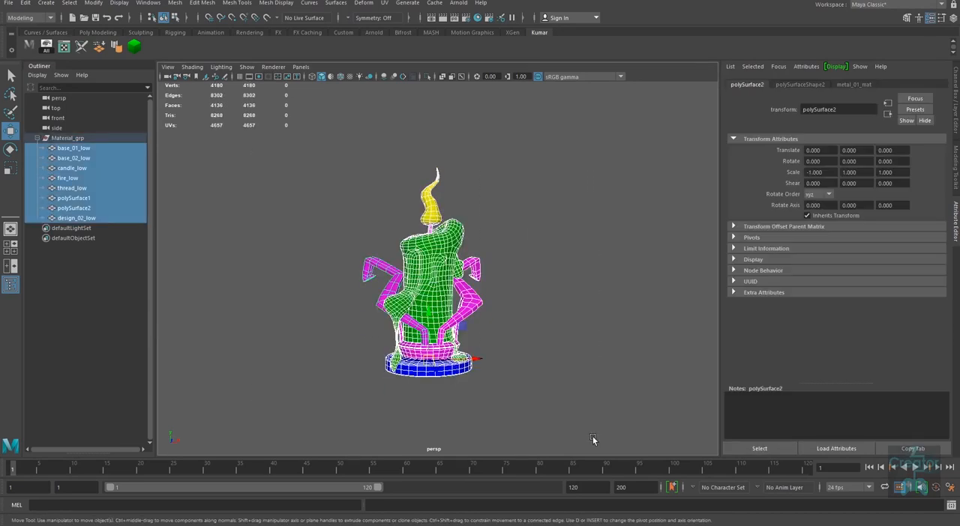
pyautogui.click(8, 2)
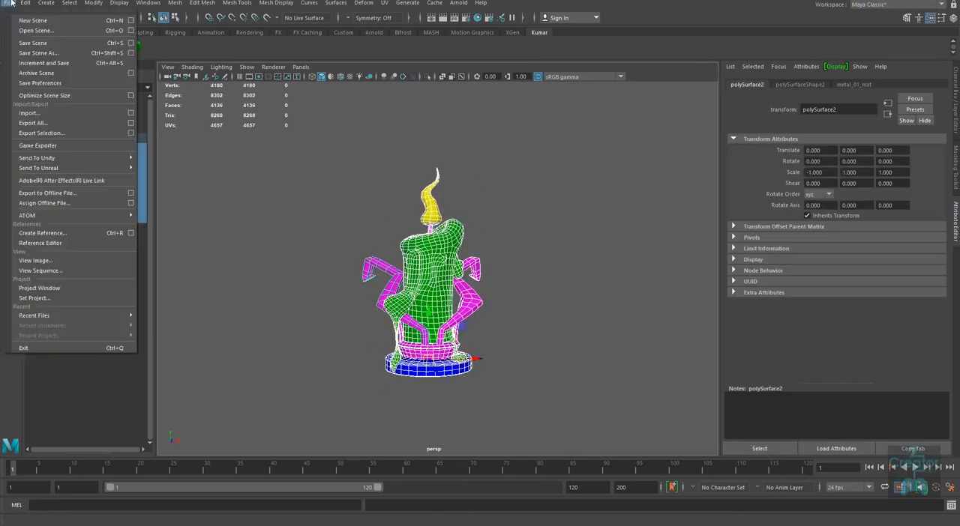
pyautogui.click(50, 134)
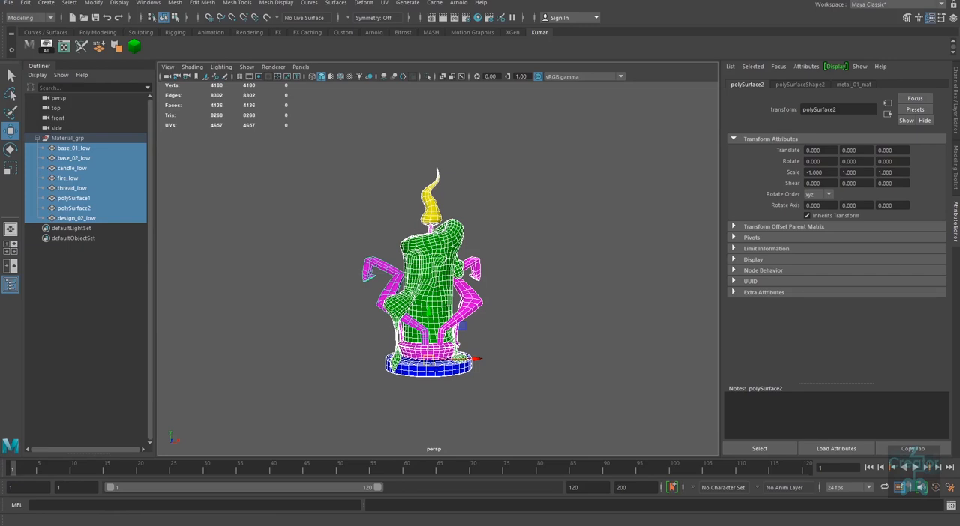
pyautogui.moveTo(832, 235); pyautogui.dragTo(690, 187)
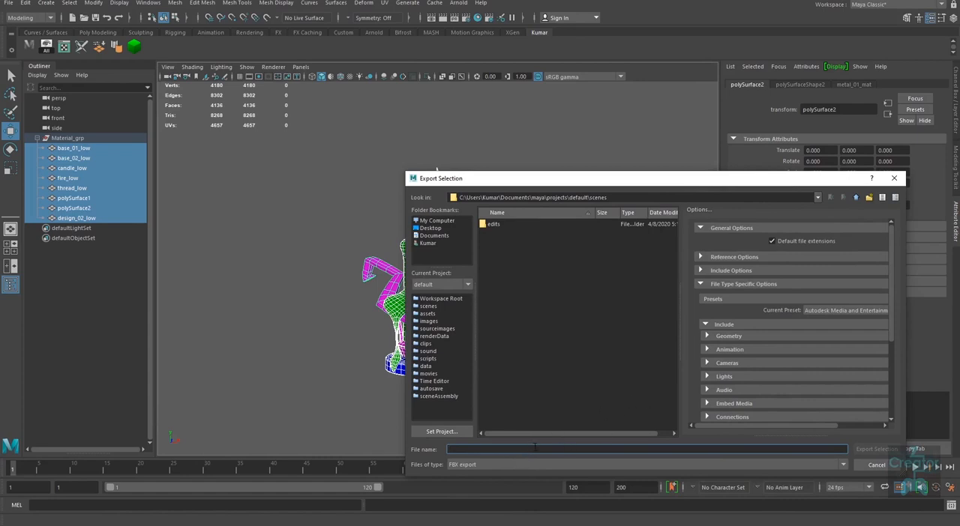
pyautogui.write('c')
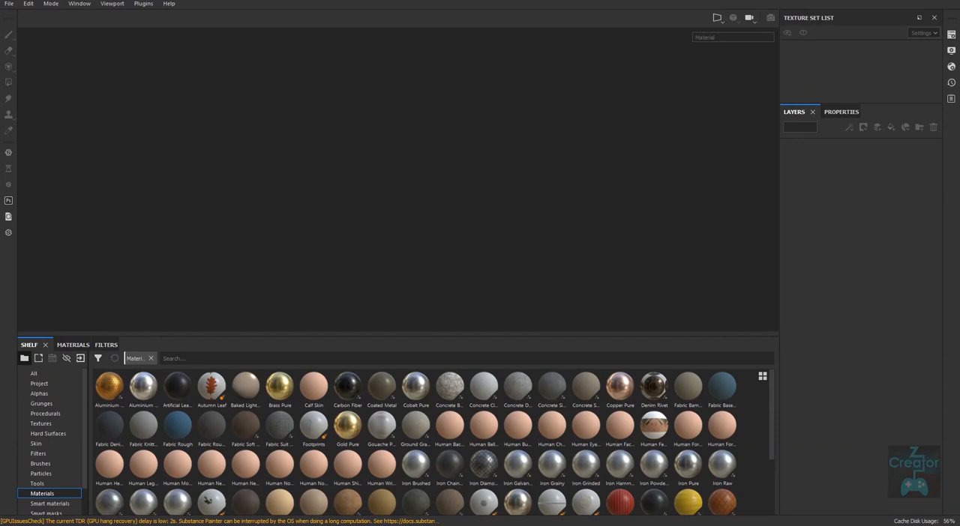
pyautogui.click(9, 4)
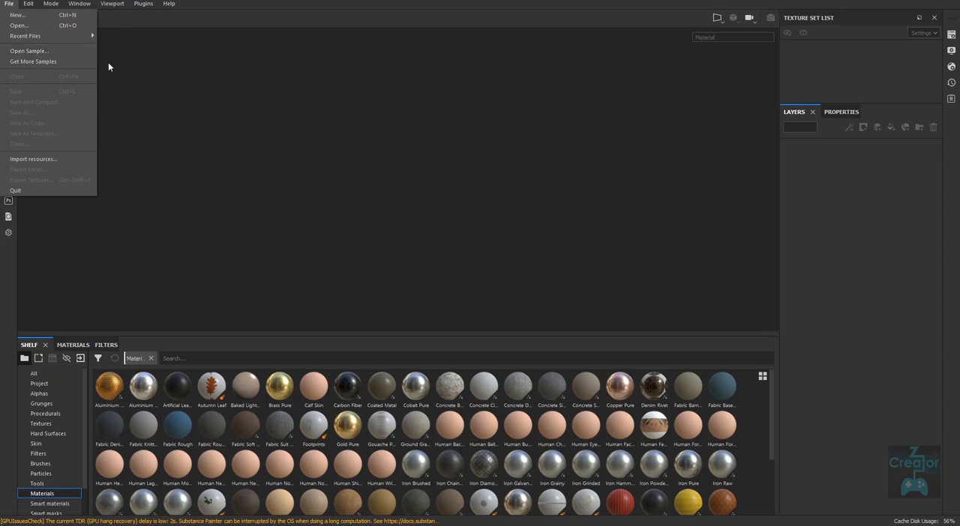
pyautogui.click(65, 59)
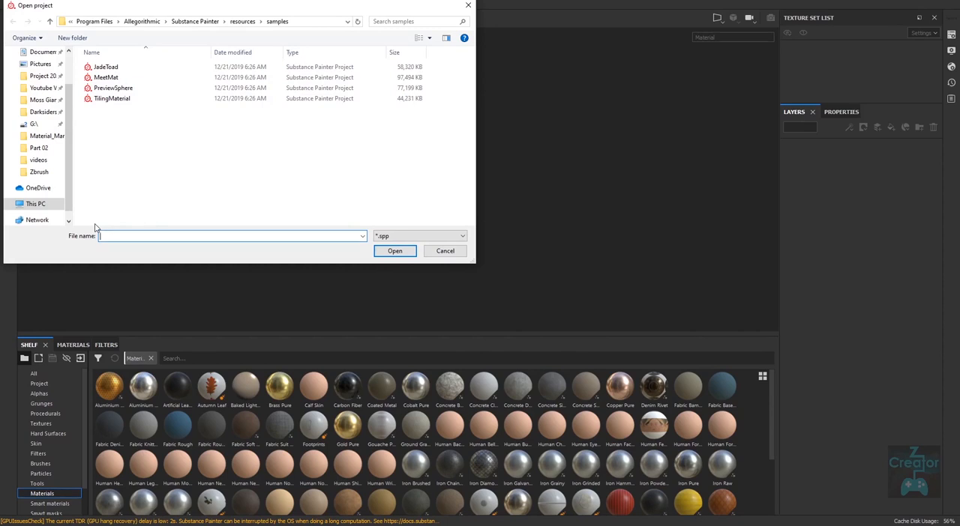
pyautogui.click(470, 7)
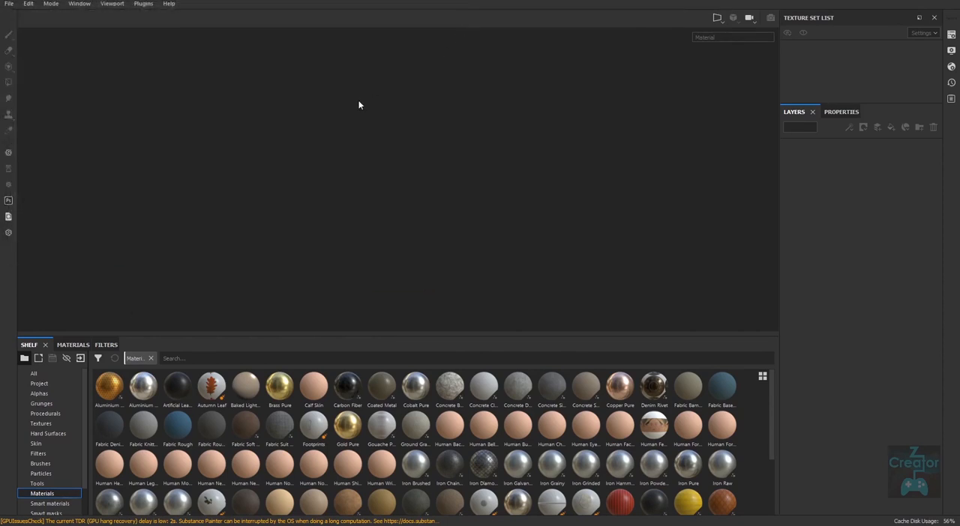
# Step: In Substance Painter, start a new project with the PBR - Metallic Roughness (allegorithmic) template
pyautogui.click(10, 3)
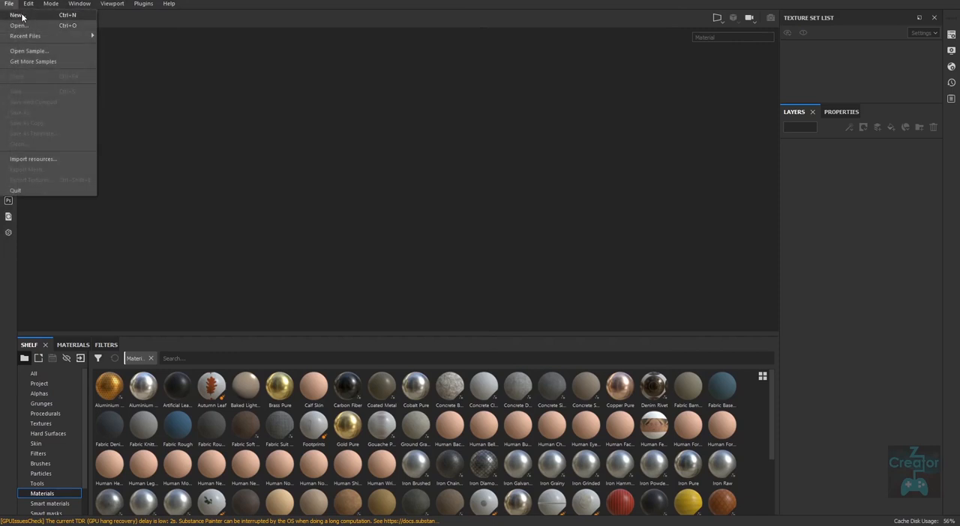
pyautogui.click(22, 15)
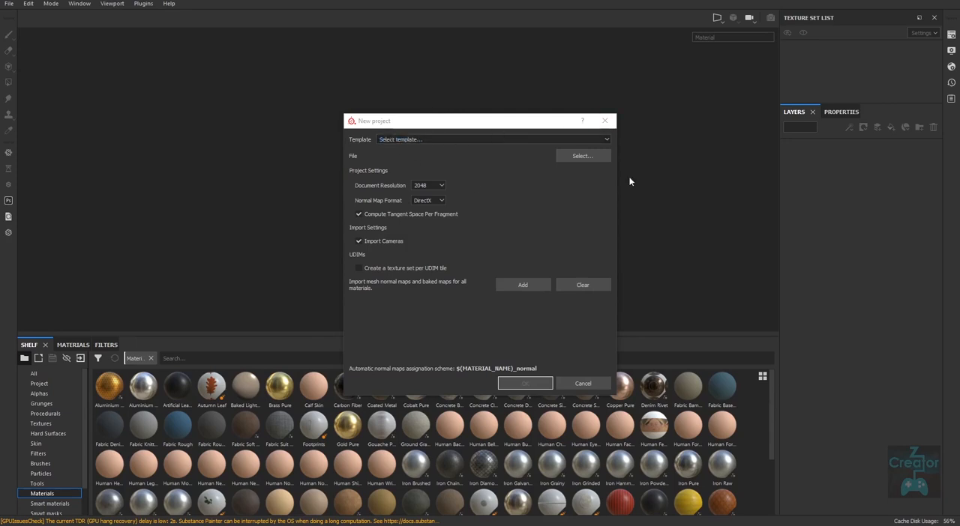
pyautogui.click(534, 138)
pyautogui.scroll(-2, 527, 205)
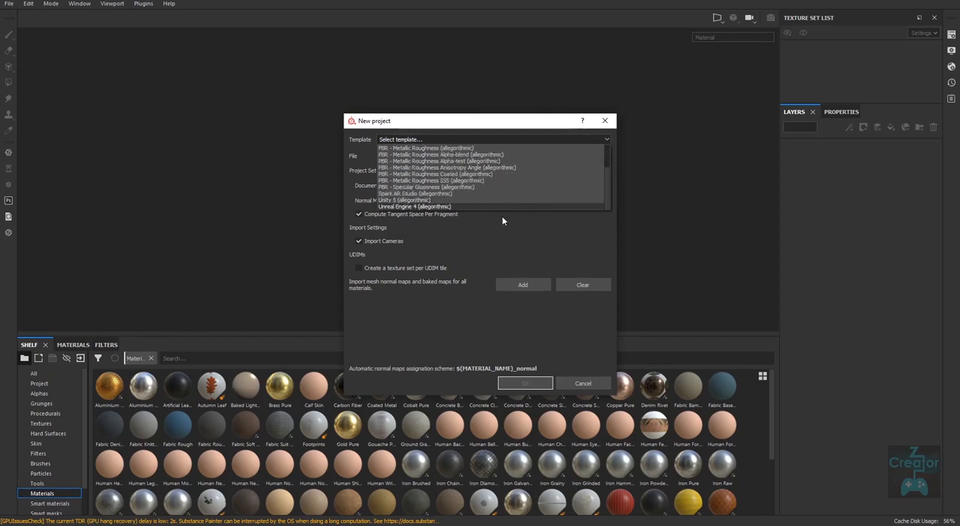
pyautogui.scroll(2, 606, 176)
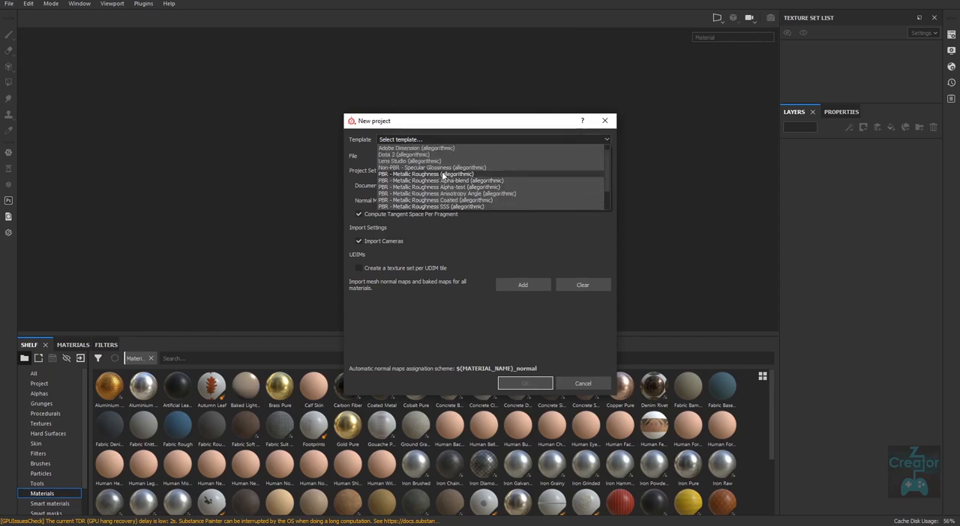
pyautogui.click(441, 174)
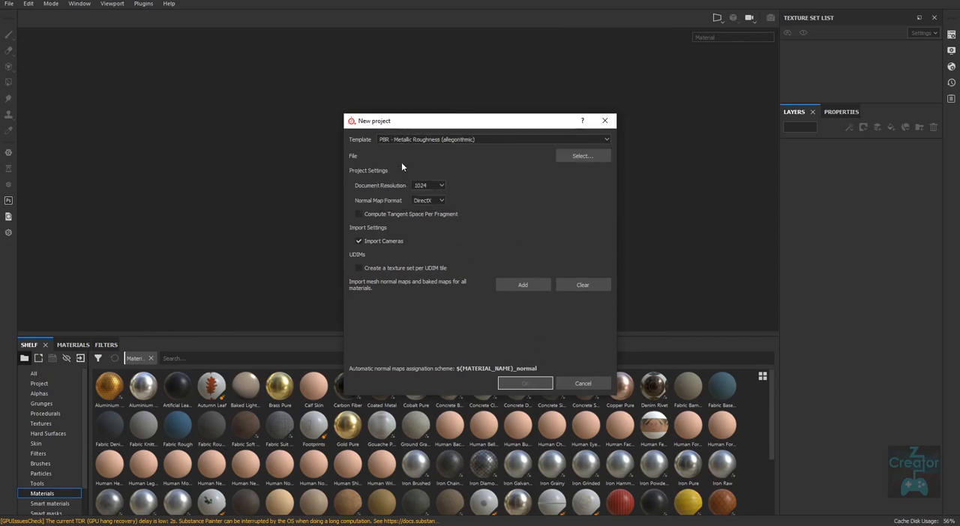
# Step: Load Candle.fbx from the SP/fbx folder as the new project's mesh
pyautogui.click(576, 157)
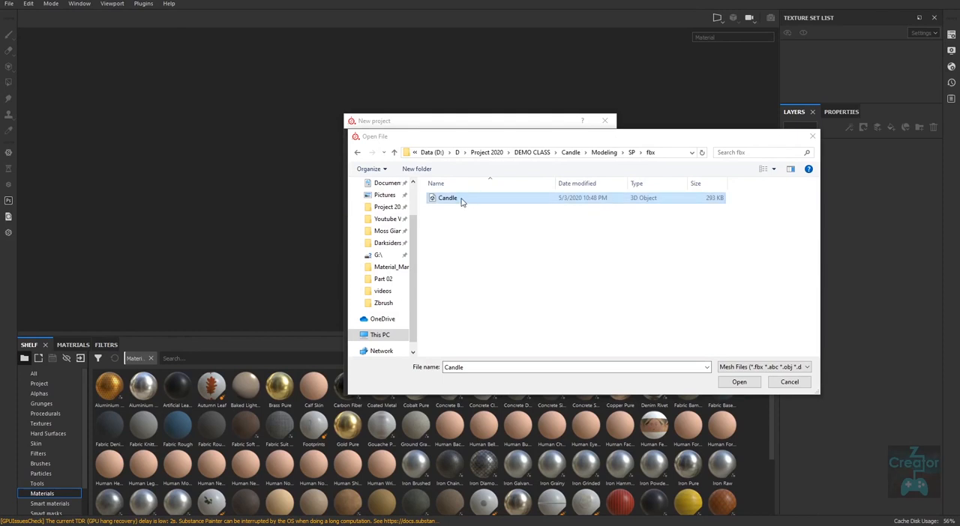
pyautogui.click(458, 199)
pyautogui.click(739, 382)
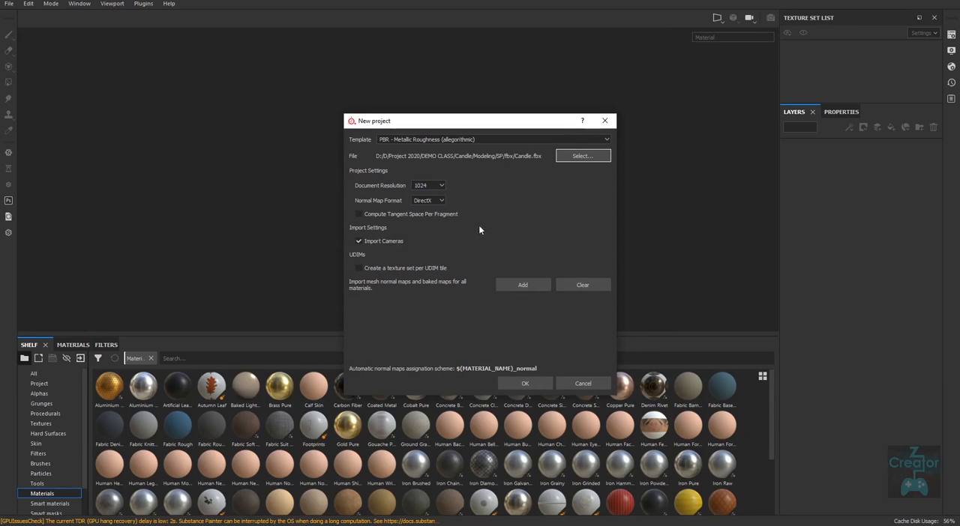
# Step: Set the new project's document resolution to 2048 and its normal map format to OpenGL
pyautogui.click(442, 186)
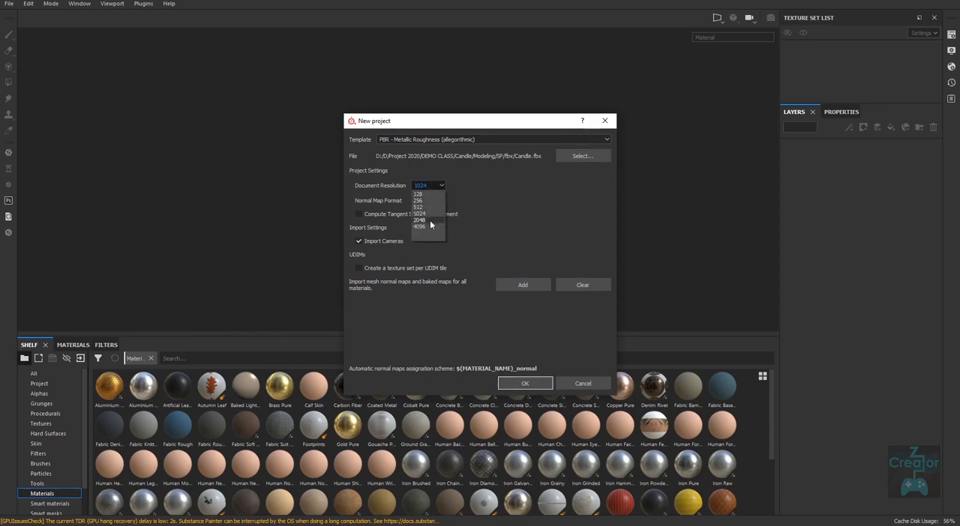
pyautogui.click(429, 219)
pyautogui.click(433, 220)
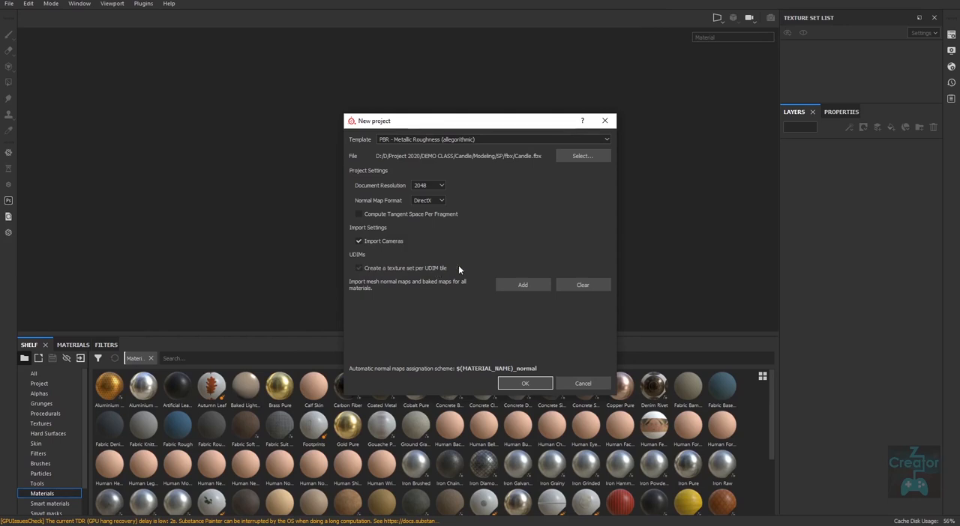
# Step: Create the project with the texture set per UDIM tile option off, and enlarge the Texture Set List
pyautogui.click(358, 268)
pyautogui.click(358, 267)
pyautogui.click(527, 383)
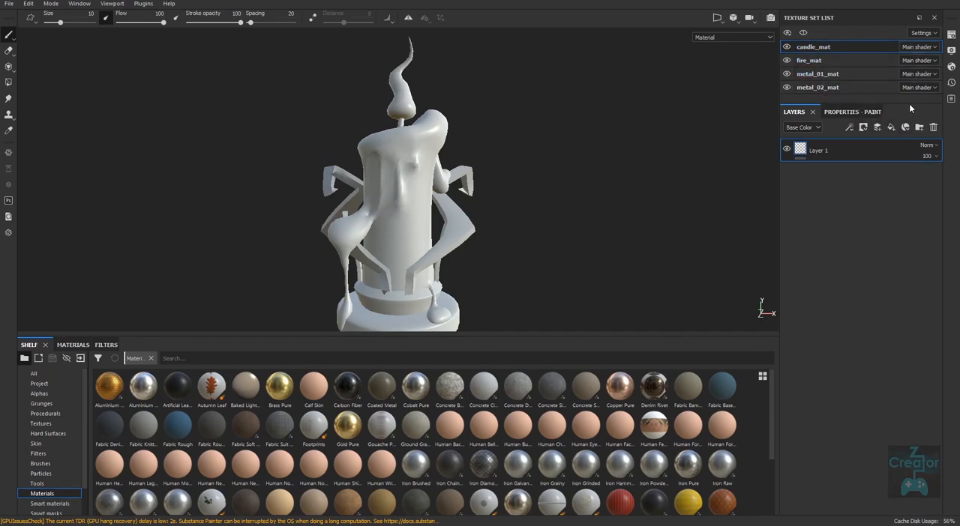
pyautogui.moveTo(910, 103); pyautogui.dragTo(899, 157)
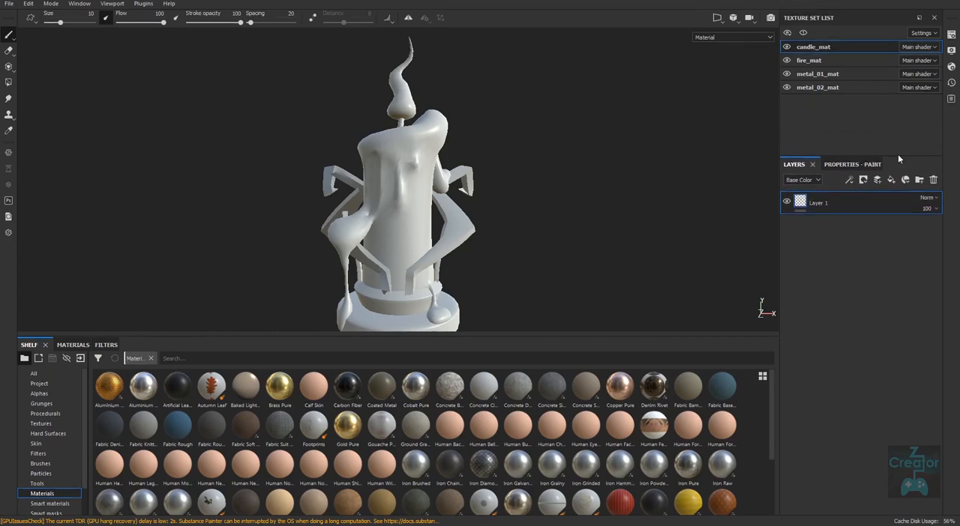
# Step: Inspect the imported candle mesh from its base to its top and around its sides
pyautogui.keyDown('alt'); pyautogui.moveTo(502, 251); pyautogui.dragTo(427, 254); pyautogui.keyUp('alt')
pyautogui.keyDown('alt'); pyautogui.moveTo(466, 282); pyautogui.dragTo(477, 200, button='middle'); pyautogui.keyUp('alt')
pyautogui.keyDown('alt'); pyautogui.moveTo(457, 229); pyautogui.dragTo(497, 255, button='right'); pyautogui.keyUp('alt')
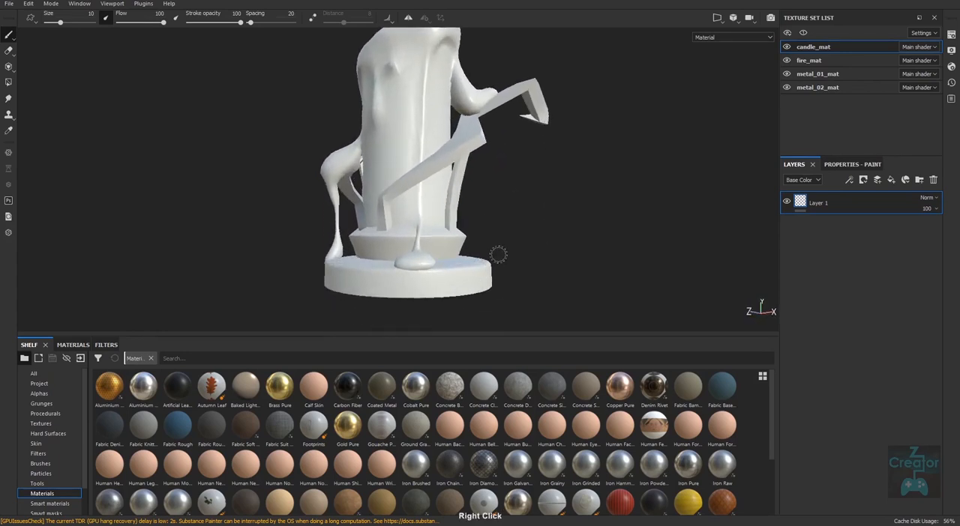
pyautogui.keyDown('alt'); pyautogui.moveTo(497, 255); pyautogui.dragTo(497, 282); pyautogui.keyUp('alt')
pyautogui.keyDown('alt'); pyautogui.moveTo(443, 220); pyautogui.dragTo(436, 189, button='middle'); pyautogui.keyUp('alt')
pyautogui.keyDown('alt'); pyautogui.moveTo(436, 187); pyautogui.dragTo(444, 222, button='right'); pyautogui.keyUp('alt')
pyautogui.keyDown('alt'); pyautogui.moveTo(433, 200); pyautogui.dragTo(442, 322, button='middle'); pyautogui.keyUp('alt')
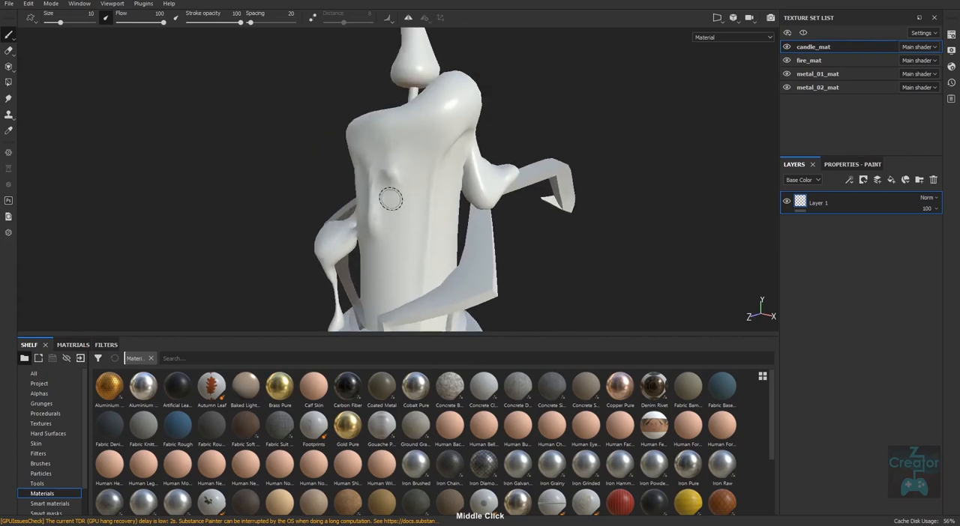
pyautogui.keyDown('alt'); pyautogui.moveTo(382, 213); pyautogui.dragTo(439, 236); pyautogui.keyUp('alt')
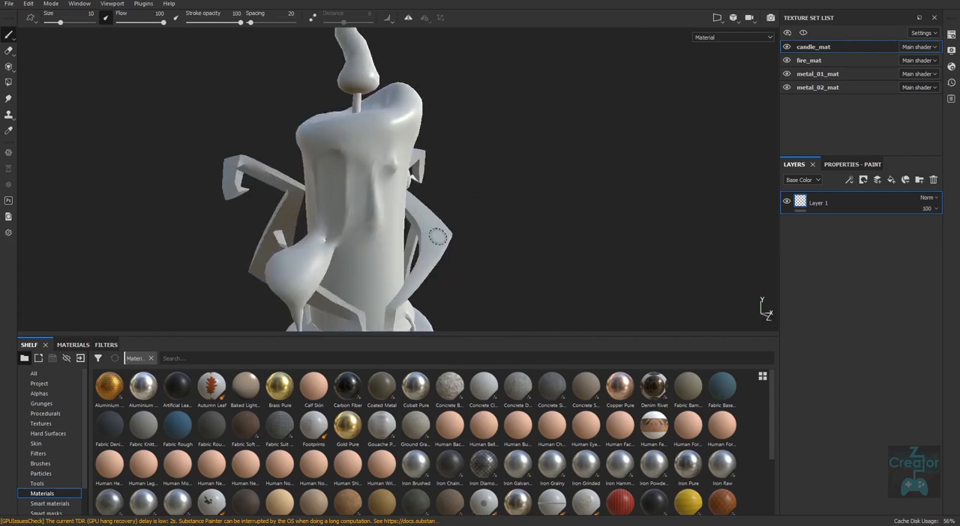
pyautogui.keyDown('alt'); pyautogui.moveTo(394, 247); pyautogui.dragTo(479, 203, button='middle'); pyautogui.keyUp('alt')
pyautogui.keyDown('alt'); pyautogui.moveTo(435, 213); pyautogui.dragTo(502, 218); pyautogui.keyUp('alt')
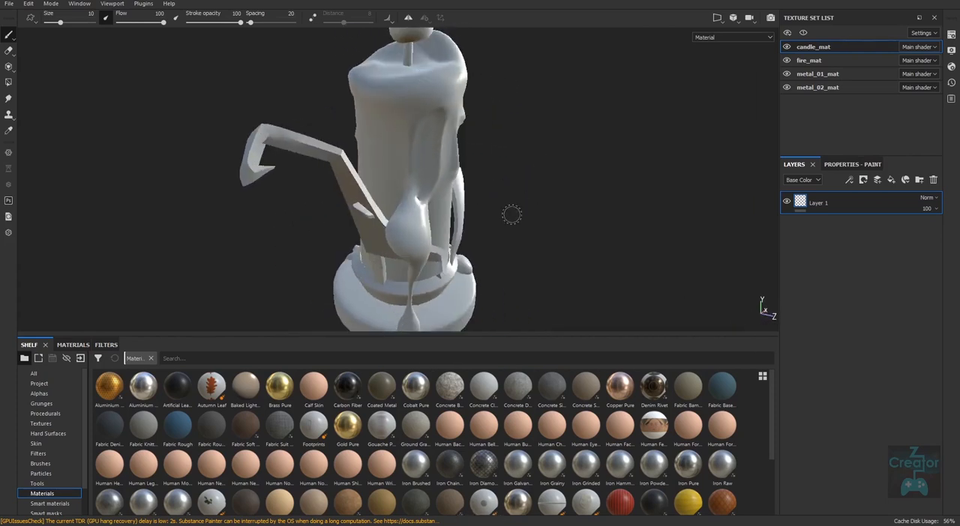
# Step: Compare the shading of the metal arms on both sides of the imported candle from several angles
pyautogui.keyDown('alt'); pyautogui.moveTo(593, 247); pyautogui.dragTo(542, 251, button='right'); pyautogui.keyUp('alt')
pyautogui.keyDown('alt'); pyautogui.moveTo(538, 260); pyautogui.dragTo(321, 291); pyautogui.keyUp('alt')
pyautogui.keyDown('alt'); pyautogui.moveTo(652, 256); pyautogui.dragTo(592, 259, button='right'); pyautogui.keyUp('alt')
pyautogui.keyDown('alt'); pyautogui.moveTo(585, 262); pyautogui.dragTo(592, 237, button='middle'); pyautogui.keyUp('alt')
pyautogui.keyDown('alt'); pyautogui.moveTo(585, 247); pyautogui.dragTo(558, 255, button='right'); pyautogui.keyUp('alt')
pyautogui.keyDown('alt'); pyautogui.moveTo(532, 262); pyautogui.dragTo(647, 248); pyautogui.keyUp('alt')
pyautogui.keyDown('alt'); pyautogui.moveTo(408, 258); pyautogui.dragTo(465, 267, button='right'); pyautogui.keyUp('alt')
pyautogui.keyDown('alt'); pyautogui.moveTo(465, 268); pyautogui.dragTo(739, 286); pyautogui.keyUp('alt')
pyautogui.keyDown('alt'); pyautogui.moveTo(581, 252); pyautogui.dragTo(521, 258, button='right'); pyautogui.keyUp('alt')
pyautogui.keyDown('alt'); pyautogui.moveTo(574, 261); pyautogui.dragTo(114, 253); pyautogui.keyUp('alt')
pyautogui.keyDown('alt'); pyautogui.moveTo(597, 276); pyautogui.dragTo(489, 252, button='middle'); pyautogui.keyUp('alt')
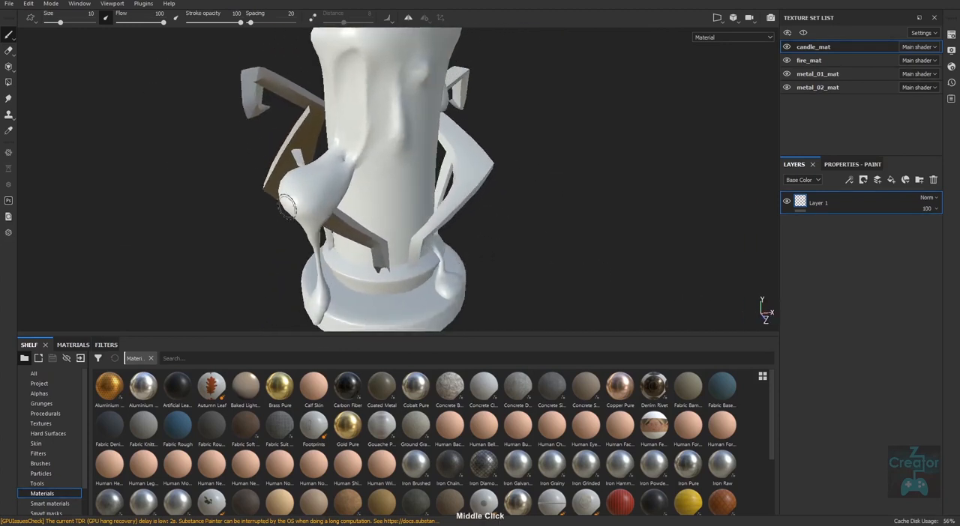
pyautogui.keyDown('alt'); pyautogui.moveTo(574, 289); pyautogui.dragTo(453, 275); pyautogui.keyUp('alt')
pyautogui.keyDown('alt'); pyautogui.moveTo(534, 268); pyautogui.dragTo(480, 264, button='right'); pyautogui.keyUp('alt')
pyautogui.keyDown('alt'); pyautogui.moveTo(443, 263); pyautogui.dragTo(476, 261); pyautogui.keyUp('alt')
pyautogui.keyDown('alt'); pyautogui.moveTo(477, 260); pyautogui.dragTo(550, 257, button='middle'); pyautogui.keyUp('alt')
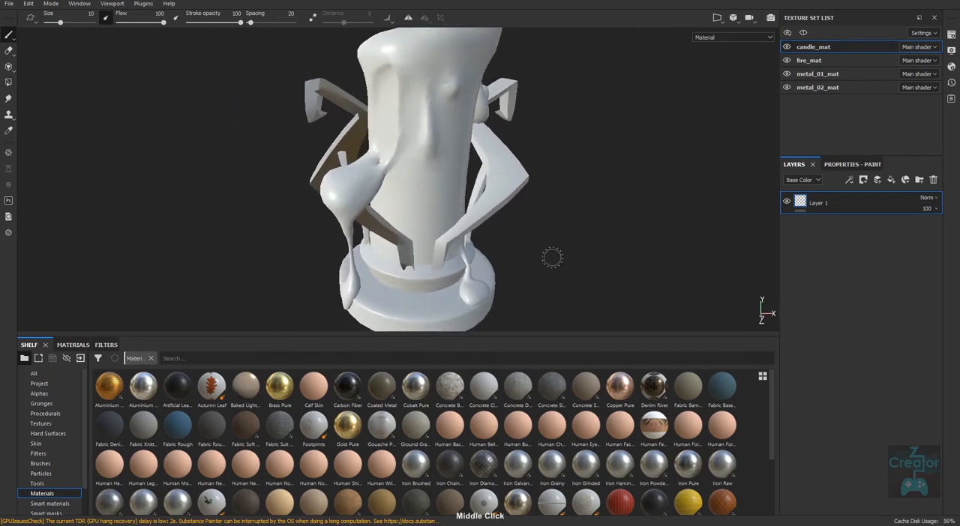
pyautogui.keyDown('alt'); pyautogui.moveTo(551, 257); pyautogui.dragTo(472, 250, button='right'); pyautogui.keyUp('alt')
pyautogui.keyDown('alt'); pyautogui.moveTo(533, 252); pyautogui.dragTo(520, 265, button='middle'); pyautogui.keyUp('alt')
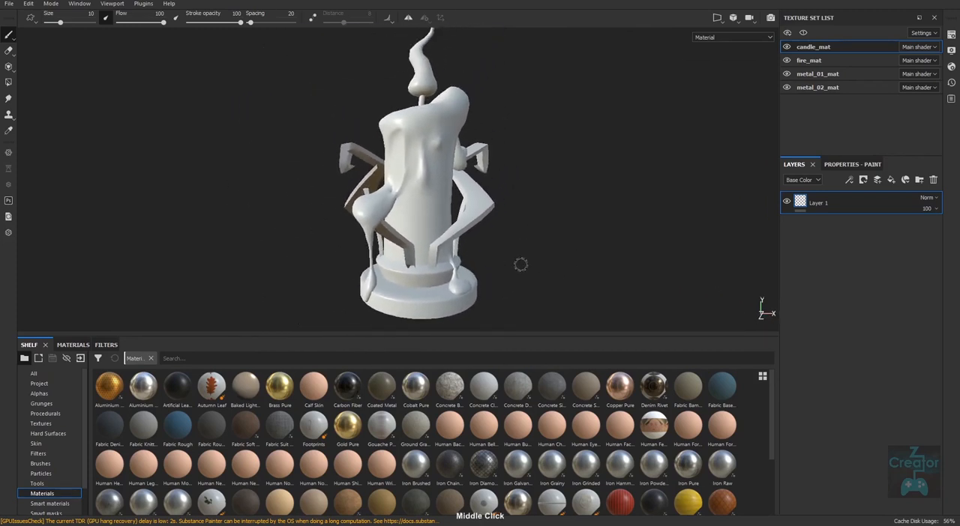
pyautogui.keyDown('alt'); pyautogui.moveTo(521, 265); pyautogui.dragTo(472, 257, button='right'); pyautogui.keyUp('alt')
pyautogui.keyDown('alt'); pyautogui.moveTo(360, 204); pyautogui.dragTo(404, 277, button='right'); pyautogui.keyUp('alt')
pyautogui.keyDown('alt'); pyautogui.moveTo(404, 277); pyautogui.dragTo(560, 283); pyautogui.keyUp('alt')
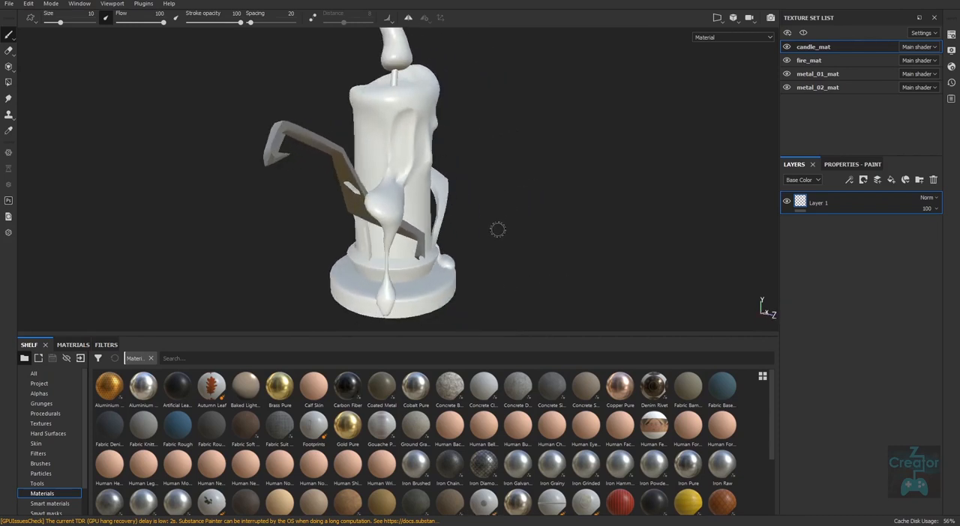
pyautogui.keyDown('alt'); pyautogui.moveTo(381, 277); pyautogui.dragTo(78, 291); pyautogui.keyUp('alt')
pyautogui.moveTo(568, 242); pyautogui.dragTo(469, 249, button='middle')
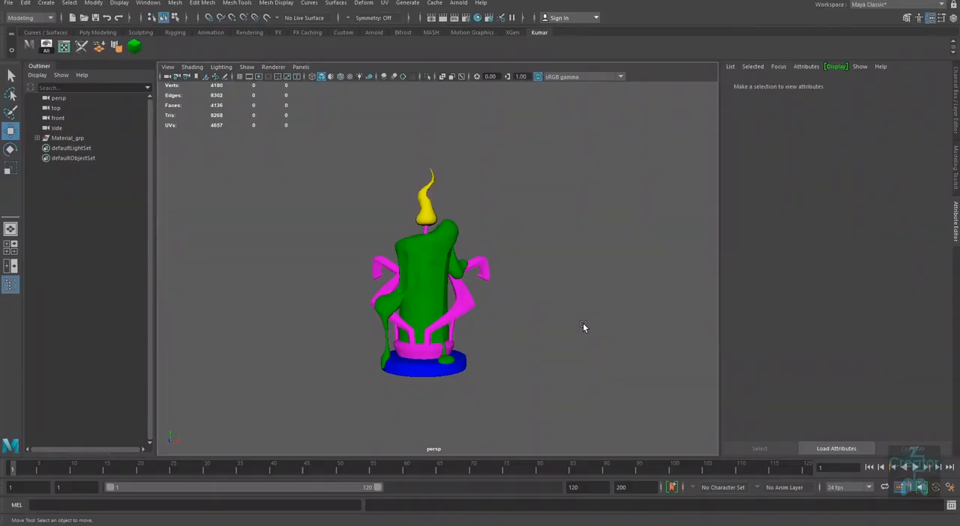
# Step: Switch to Maya, open the UV Editor beside the model and select the candle's left metal arm to show its UVs
pyautogui.click(65, 47)
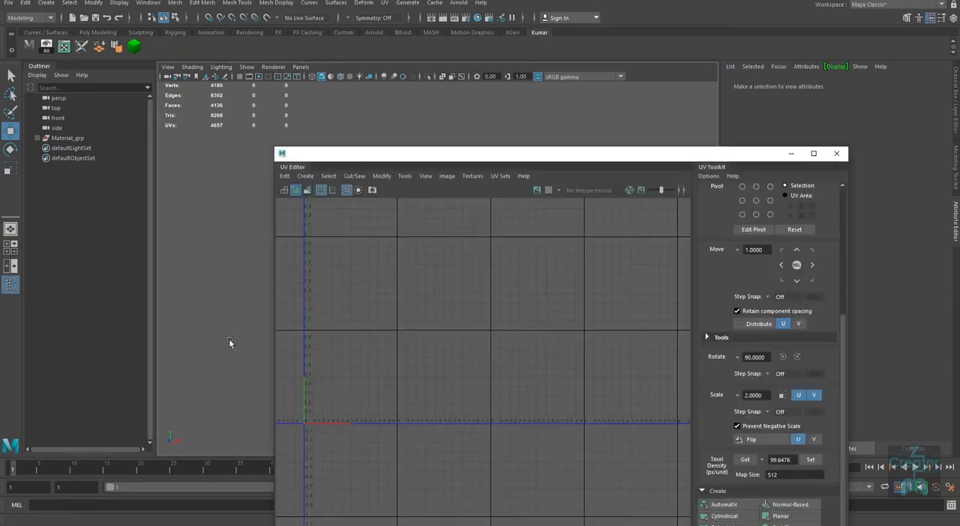
pyautogui.moveTo(505, 155); pyautogui.dragTo(716, 155)
pyautogui.keyDown('alt'); pyautogui.moveTo(408, 312); pyautogui.dragTo(353, 319, button='middle'); pyautogui.keyUp('alt')
pyautogui.moveTo(354, 319)
pyautogui.keyDown('alt'); pyautogui.mouseDown()
pyautogui.moveTo(319, 332)
pyautogui.moveTo(348, 336)
pyautogui.mouseUp(); pyautogui.keyUp('alt')
pyautogui.click(325, 305)
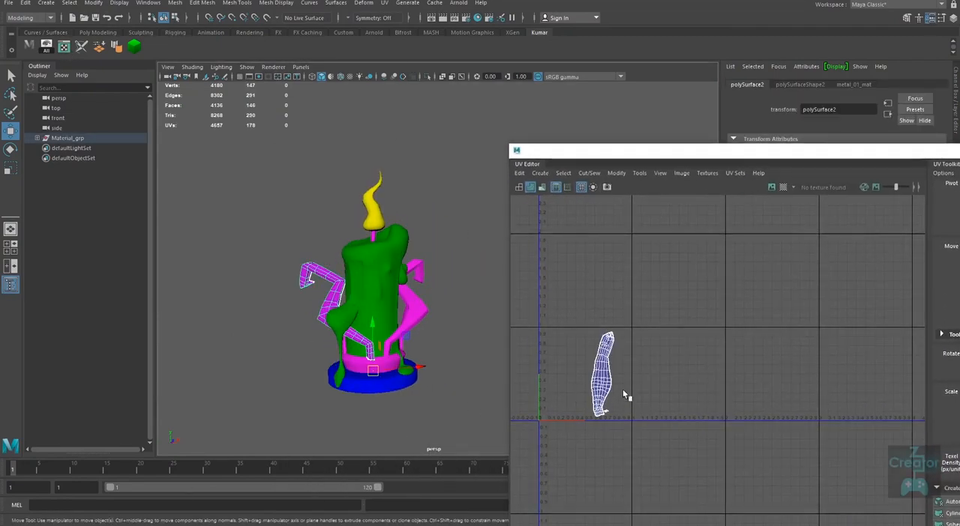
pyautogui.keyDown('alt'); pyautogui.moveTo(625, 393); pyautogui.dragTo(647, 376, button='middle'); pyautogui.keyUp('alt')
# Step: Select all the candle meshes, view their combined UV layout, and clear the selection
pyautogui.moveTo(469, 163); pyautogui.dragTo(194, 442)
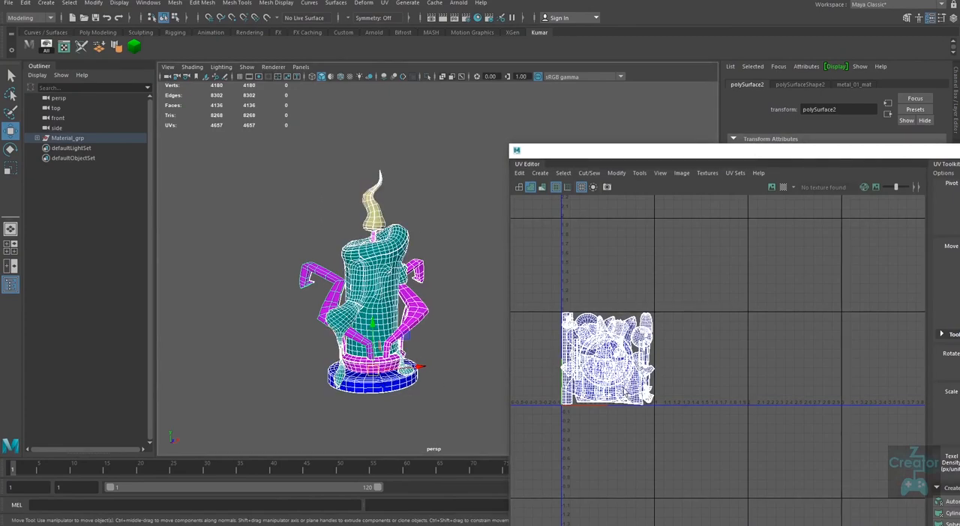
pyautogui.keyDown('alt'); pyautogui.moveTo(741, 407); pyautogui.dragTo(679, 417, button='right'); pyautogui.keyUp('alt')
pyautogui.keyDown('alt'); pyautogui.moveTo(679, 418); pyautogui.dragTo(733, 405, button='middle'); pyautogui.keyUp('alt')
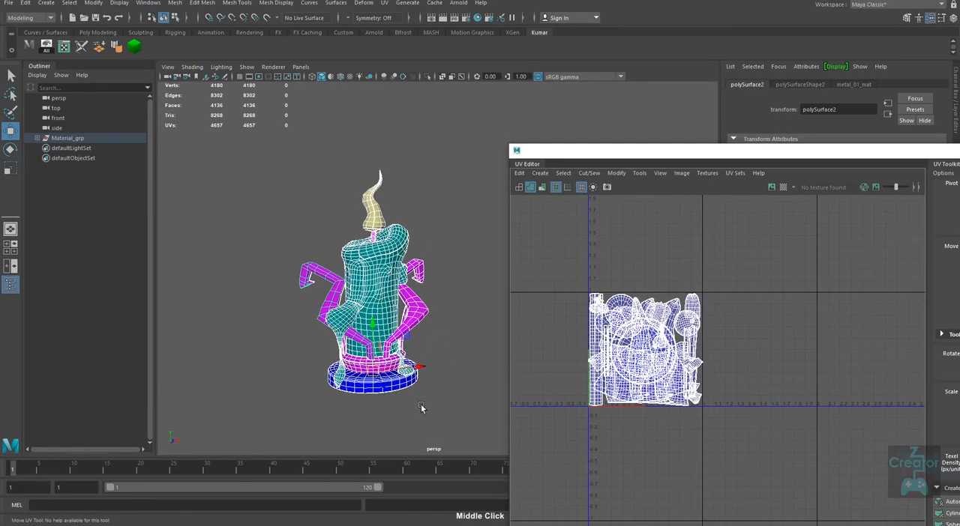
pyautogui.keyDown('alt'); pyautogui.moveTo(421, 407); pyautogui.dragTo(397, 414); pyautogui.keyUp('alt')
pyautogui.keyDown('alt'); pyautogui.moveTo(397, 413); pyautogui.dragTo(398, 439, button='right'); pyautogui.keyUp('alt')
pyautogui.click(405, 443)
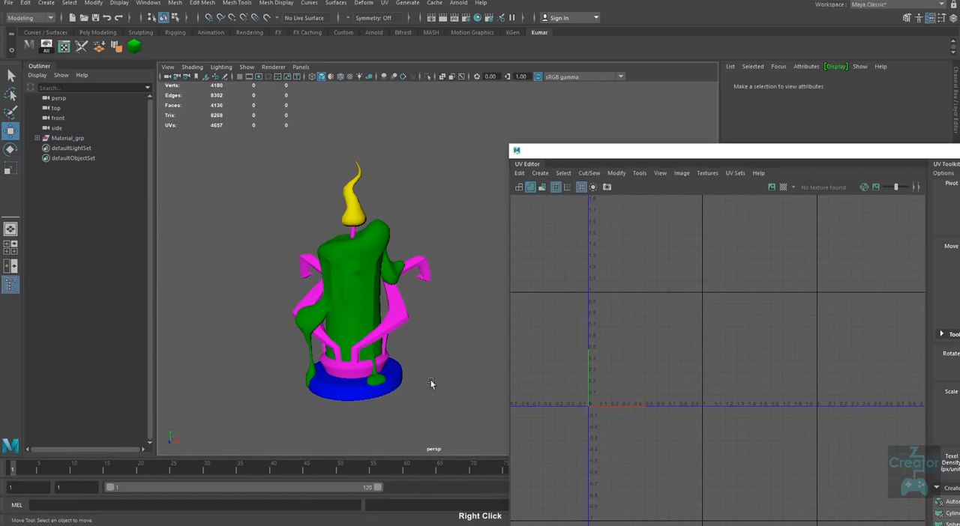
# Step: Examine the UVs of the left arm, a rear support strip and the whole candle in turn
pyautogui.click(332, 332)
pyautogui.keyDown('alt'); pyautogui.moveTo(405, 441); pyautogui.dragTo(425, 428); pyautogui.keyUp('alt')
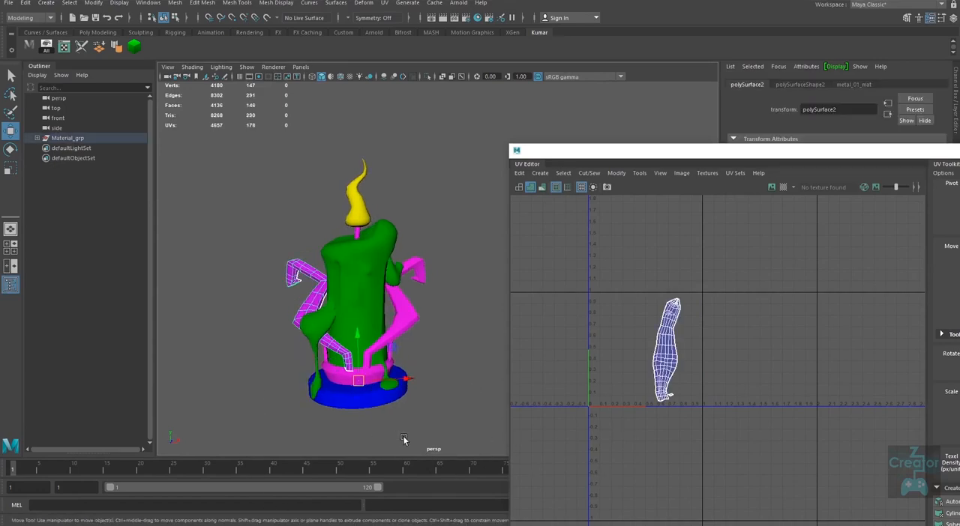
pyautogui.keyDown('alt'); pyautogui.moveTo(424, 428); pyautogui.dragTo(386, 434, button='right'); pyautogui.keyUp('alt')
pyautogui.keyDown('alt'); pyautogui.moveTo(386, 434); pyautogui.dragTo(436, 407); pyautogui.keyUp('alt')
pyautogui.click(426, 359)
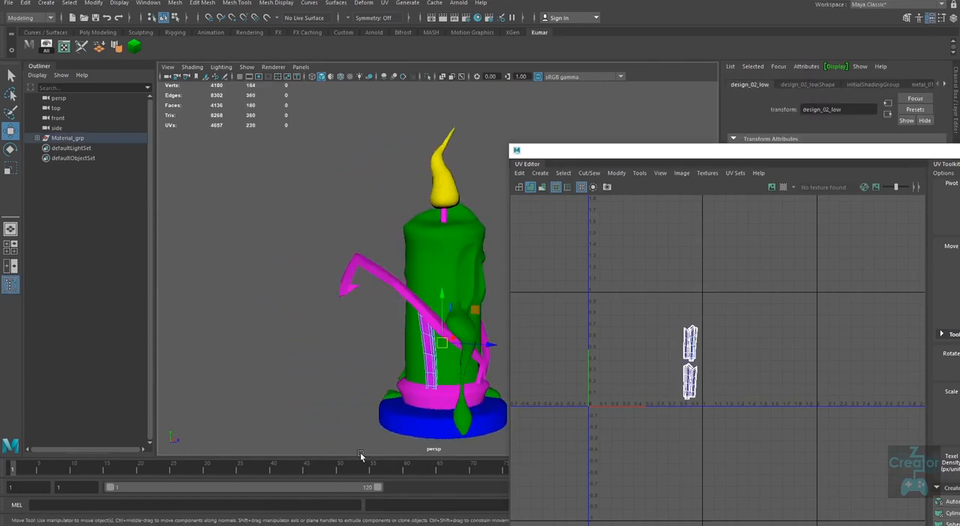
pyautogui.keyDown('alt'); pyautogui.moveTo(367, 443); pyautogui.dragTo(287, 427); pyautogui.keyUp('alt')
pyautogui.keyDown('alt'); pyautogui.moveTo(286, 428); pyautogui.dragTo(309, 374, button='right'); pyautogui.keyUp('alt')
pyautogui.moveTo(240, 168); pyautogui.dragTo(447, 468)
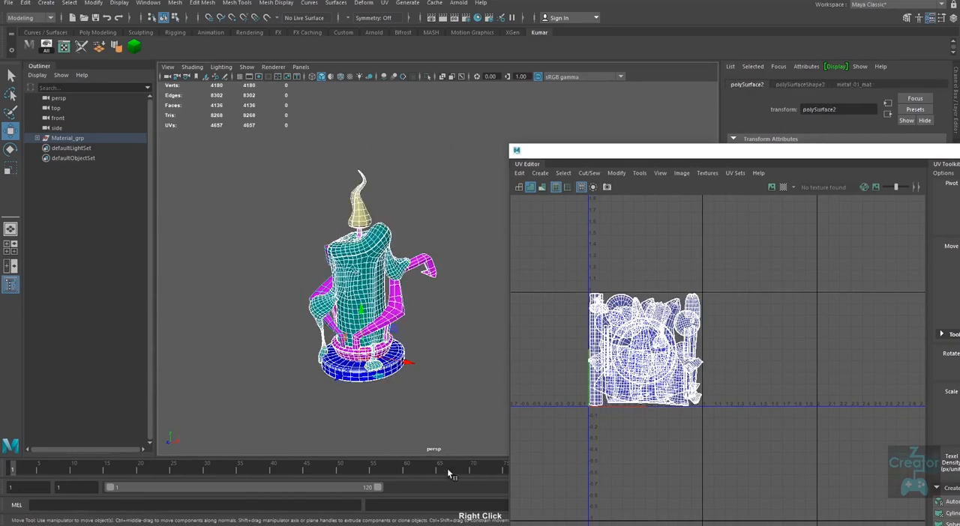
# Step: Select only the left metal arm and display its transform channels
pyautogui.moveTo(825, 156); pyautogui.dragTo(816, 303)
pyautogui.click(458, 328)
pyautogui.click(328, 325)
pyautogui.click(796, 84)
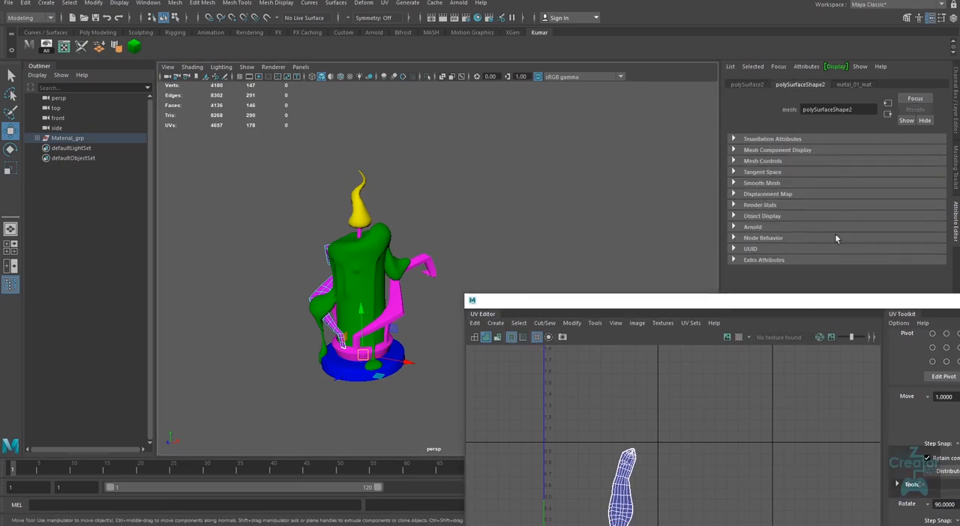
pyautogui.hotkey('ctrl', 'a')
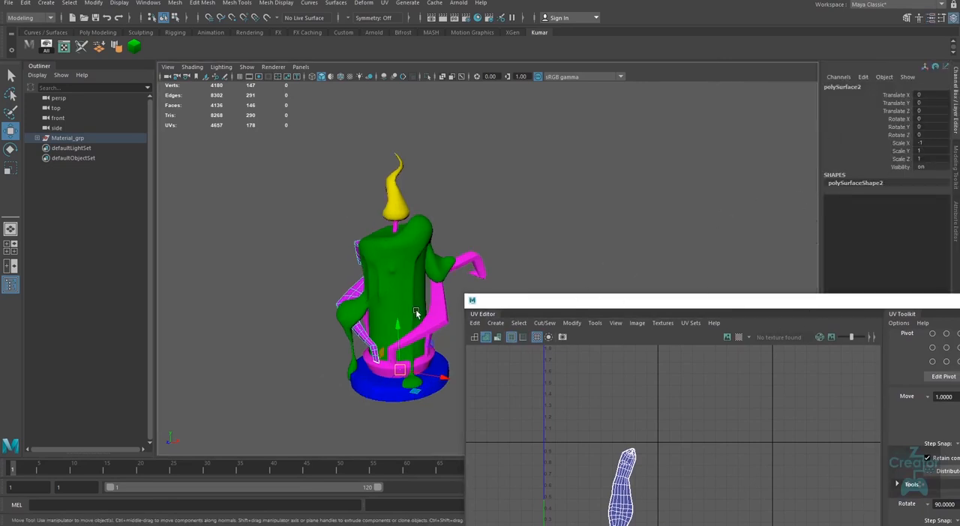
# Step: Freeze the left metal arm's transformations and clear the selection
pyautogui.keyDown('alt'); pyautogui.moveTo(416, 314); pyautogui.dragTo(398, 332); pyautogui.keyUp('alt')
pyautogui.keyDown('alt'); pyautogui.moveTo(398, 332); pyautogui.dragTo(324, 275, button='right'); pyautogui.keyUp('alt')
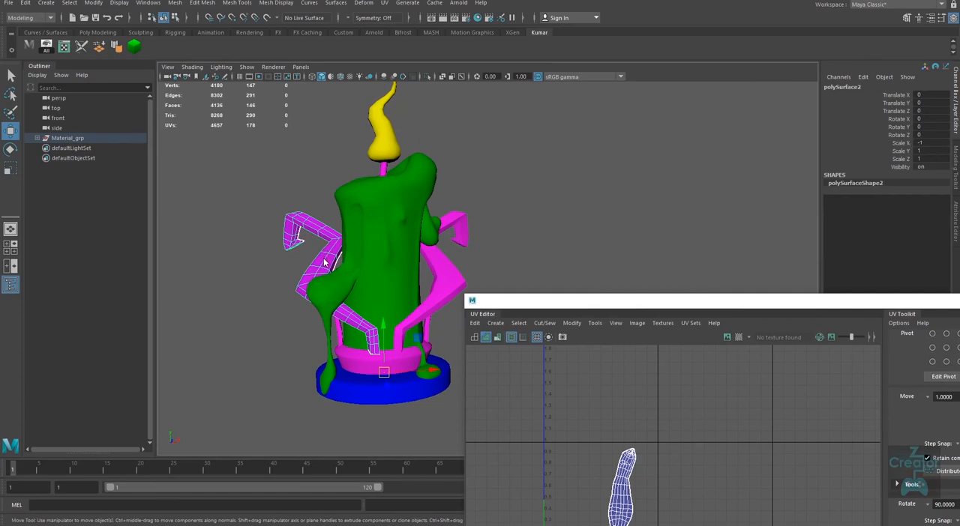
pyautogui.moveTo(325, 261)
pyautogui.mouseDown()
pyautogui.moveTo(345, 272)
pyautogui.moveTo(333, 266)
pyautogui.mouseUp()
pyautogui.click(76, 4)
pyautogui.click(93, 3)
pyautogui.click(75, 4)
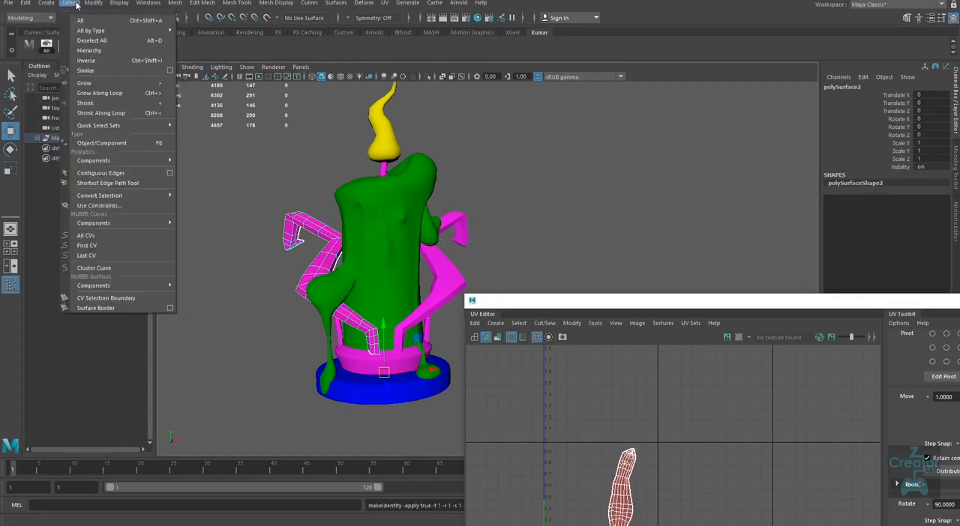
pyautogui.moveTo(100, 4)
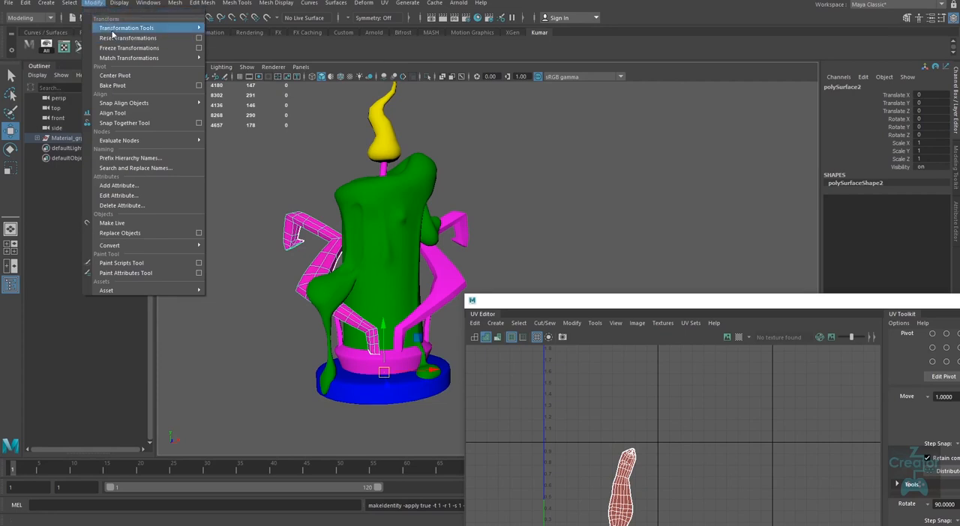
pyautogui.click(522, 275)
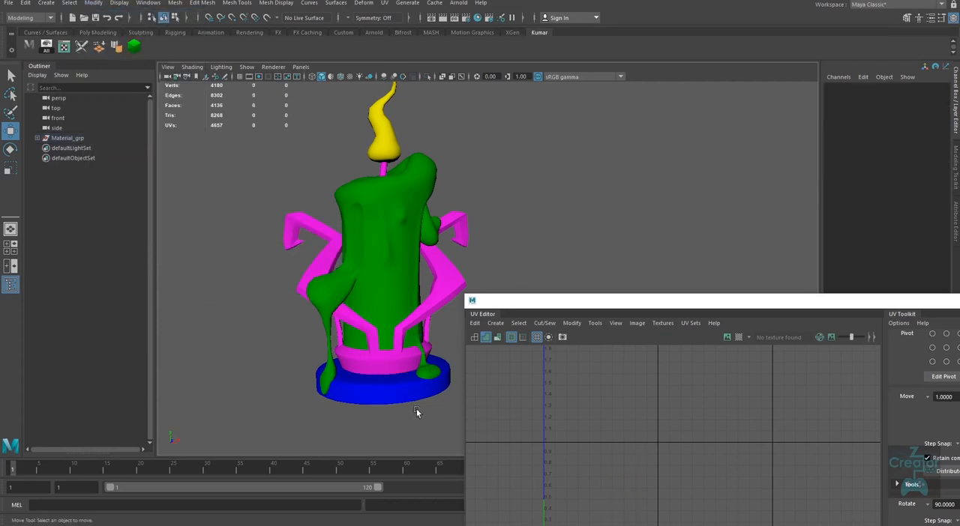
# Step: Select all the magenta metal meshes, including the arms, supports, wick and ring, and show their UVs together
pyautogui.click(320, 279)
pyautogui.moveTo(720, 304); pyautogui.dragTo(719, 182)
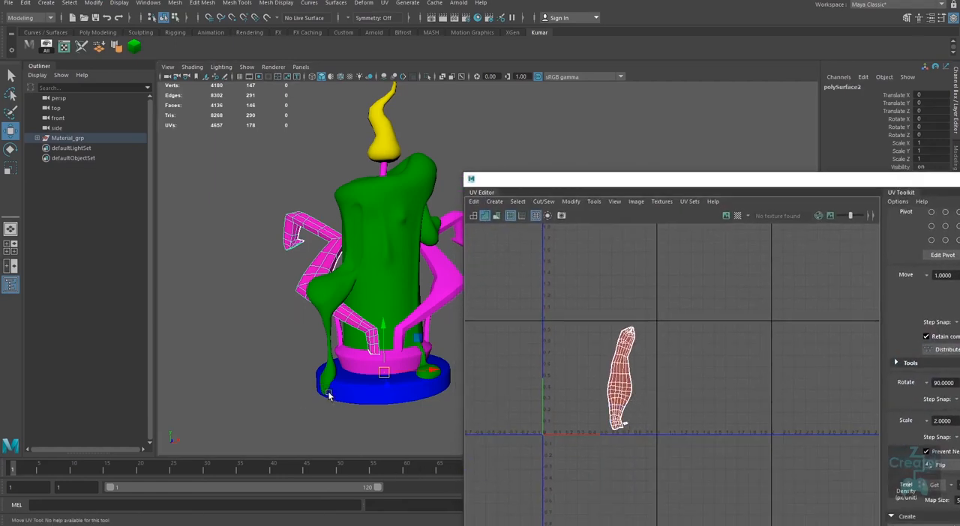
pyautogui.keyDown('alt'); pyautogui.moveTo(370, 396); pyautogui.dragTo(340, 260, button='middle'); pyautogui.keyUp('alt')
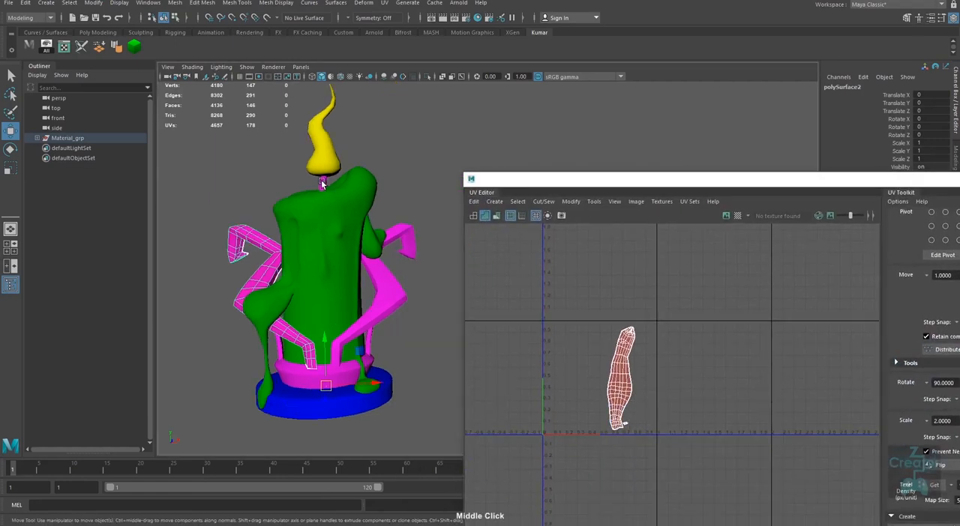
pyautogui.keyDown('shift'); pyautogui.click(322, 185); pyautogui.keyUp('shift')
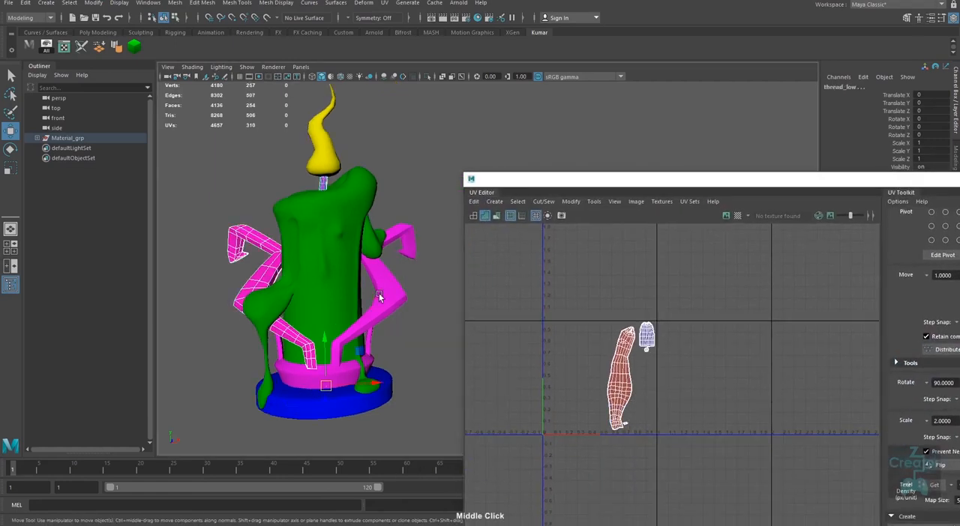
pyautogui.keyDown('shift'); pyautogui.click(383, 303); pyautogui.keyUp('shift')
pyautogui.keyDown('shift'); pyautogui.click(369, 341); pyautogui.keyUp('shift')
pyautogui.keyDown('alt'); pyautogui.moveTo(381, 375); pyautogui.dragTo(391, 365); pyautogui.keyUp('alt')
pyautogui.keyDown('shift'); pyautogui.click(309, 366); pyautogui.keyUp('shift')
pyautogui.keyDown('alt'); pyautogui.moveTo(644, 401); pyautogui.dragTo(618, 378, button='middle'); pyautogui.keyUp('alt')
pyautogui.keyDown('alt'); pyautogui.moveTo(617, 375); pyautogui.dragTo(614, 454, button='right'); pyautogui.keyUp('alt')
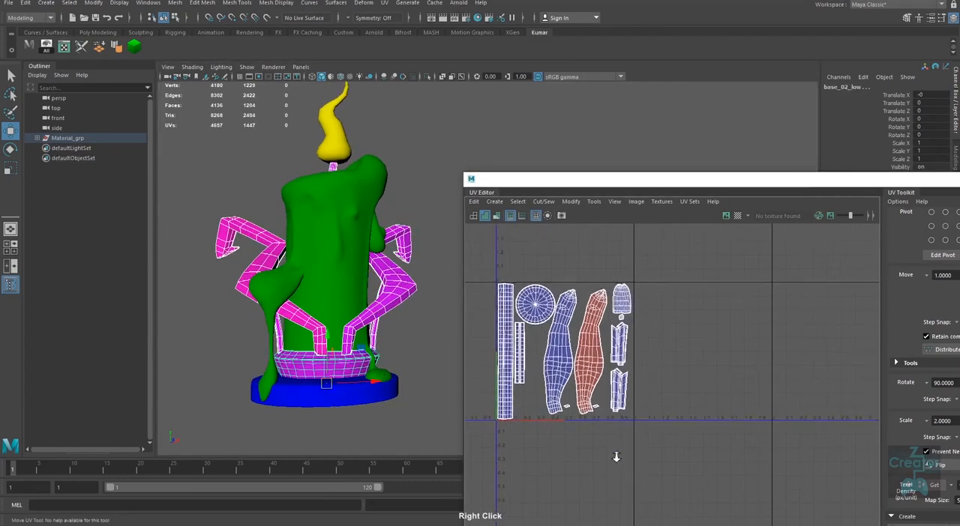
# Step: Select the left arm's reversed UV shells, shaded red, and flip them along U
pyautogui.keyDown('alt'); pyautogui.moveTo(597, 408); pyautogui.dragTo(639, 400, button='middle'); pyautogui.keyUp('alt')
pyautogui.moveTo(639, 399)
pyautogui.keyDown('alt'); pyautogui.mouseDown(button='right')
pyautogui.moveTo(641, 451)
pyautogui.moveTo(648, 412)
pyautogui.mouseUp(button='right'); pyautogui.keyUp('alt')
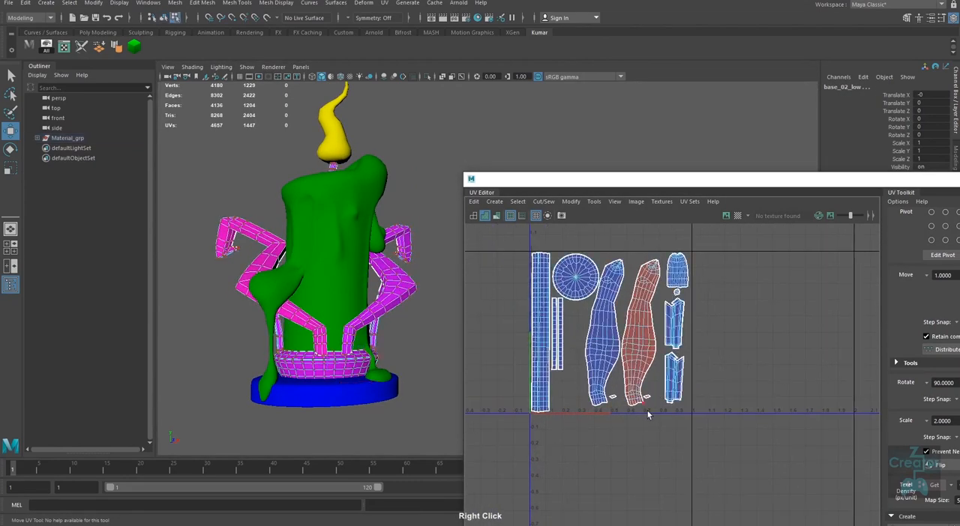
pyautogui.moveTo(649, 418); pyautogui.dragTo(629, 387)
pyautogui.keyDown('ctrl'); pyautogui.moveTo(637, 414); pyautogui.dragTo(695, 414, button='right'); pyautogui.keyUp('ctrl')
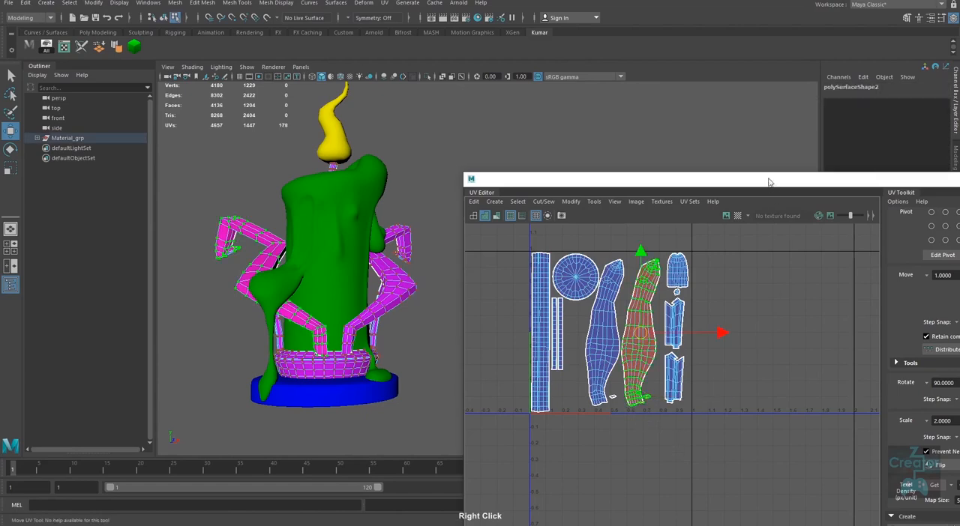
pyautogui.moveTo(768, 183); pyautogui.dragTo(577, 73)
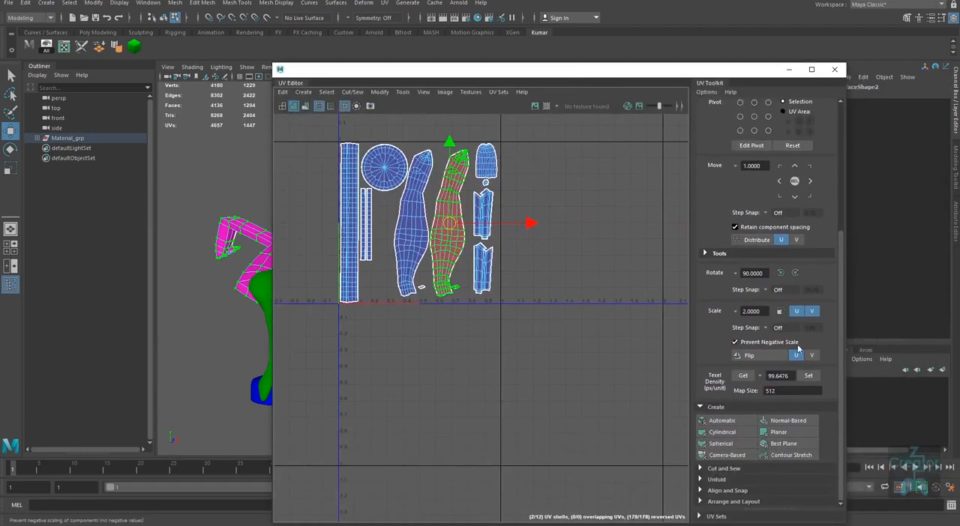
pyautogui.click(761, 360)
# Step: Move the flipped arm shells slightly along U, away from the other arm's shell
pyautogui.keyDown('alt'); pyautogui.moveTo(488, 244); pyautogui.dragTo(540, 388, button='right'); pyautogui.keyUp('alt')
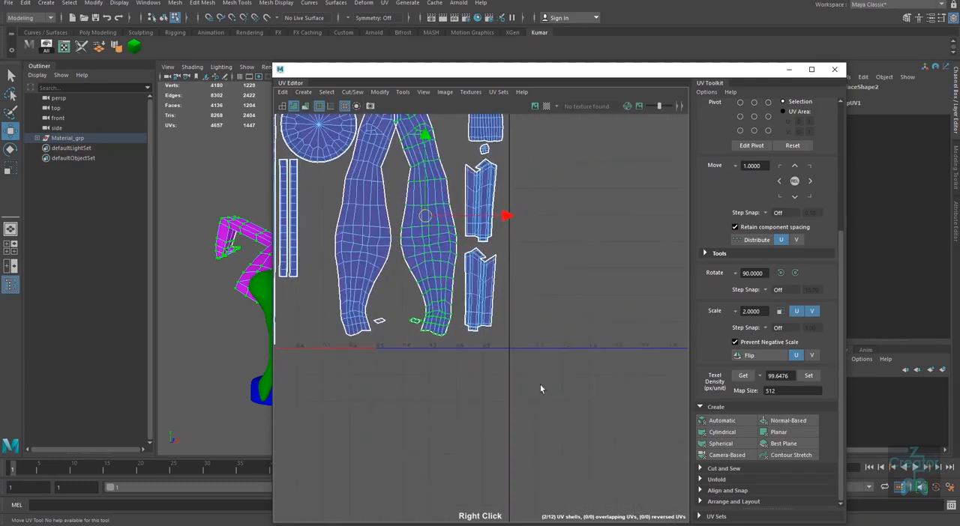
pyautogui.keyDown('alt'); pyautogui.moveTo(541, 388); pyautogui.dragTo(567, 455, button='middle'); pyautogui.keyUp('alt')
pyautogui.moveTo(528, 284); pyautogui.dragTo(534, 285)
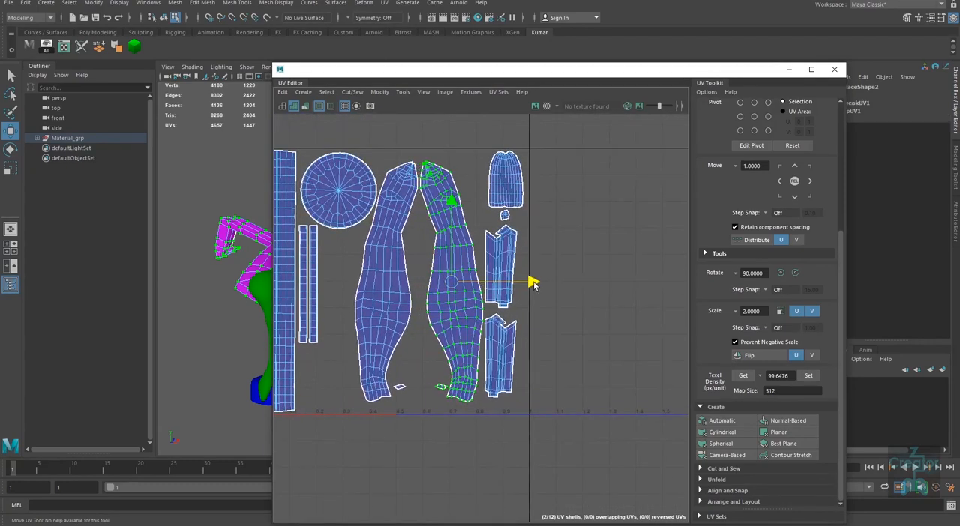
# Step: Move the small UV shell at the foot of the flipped arm slightly along U, and close the UV Editor
pyautogui.click(524, 360)
pyautogui.click(431, 388)
pyautogui.keyDown('ctrl'); pyautogui.rightClick(430, 388); pyautogui.keyUp('ctrl')
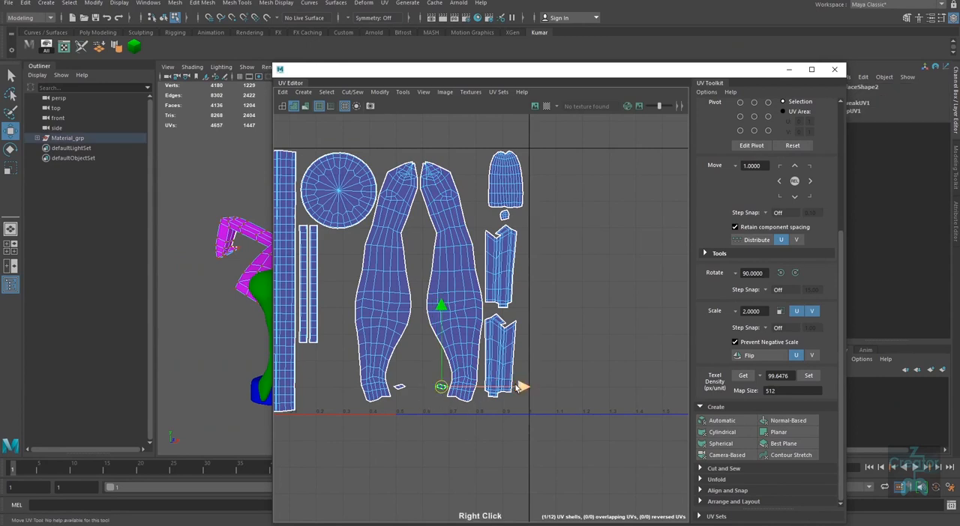
pyautogui.moveTo(516, 385); pyautogui.dragTo(512, 386)
pyautogui.click(553, 386)
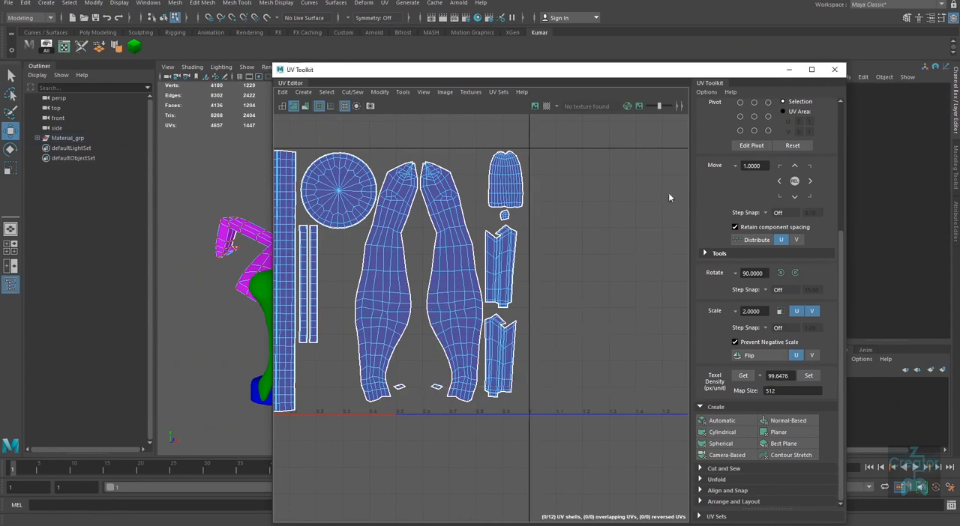
pyautogui.keyDown('alt'); pyautogui.moveTo(503, 353); pyautogui.dragTo(405, 327, button='right'); pyautogui.keyUp('alt')
pyautogui.moveTo(326, 295); pyautogui.dragTo(388, 243, button='right')
pyautogui.click(510, 203)
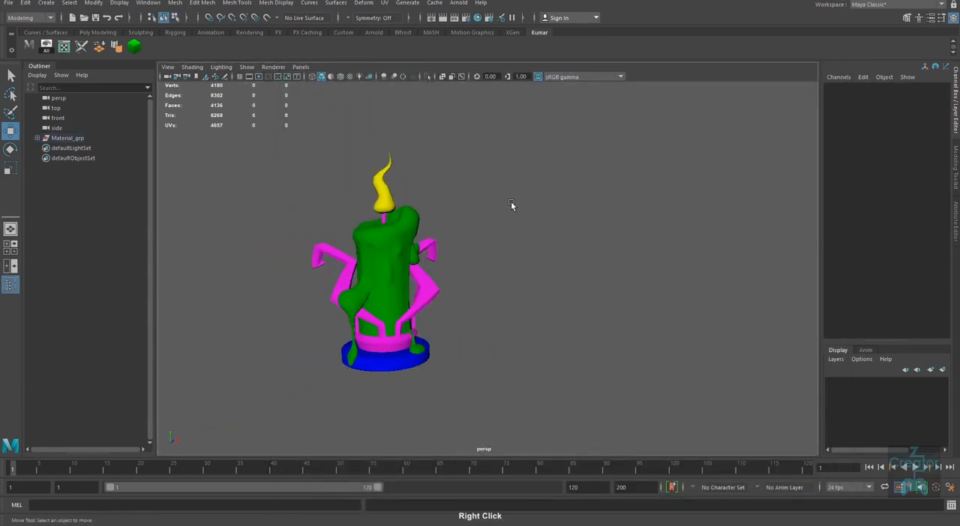
# Step: Select all the candle's meshes and delete their construction history
pyautogui.scroll(-1, 511, 201)
pyautogui.moveTo(560, 126); pyautogui.dragTo(274, 412)
pyautogui.keyDown('alt'); pyautogui.moveTo(534, 328); pyautogui.dragTo(509, 350); pyautogui.keyUp('alt')
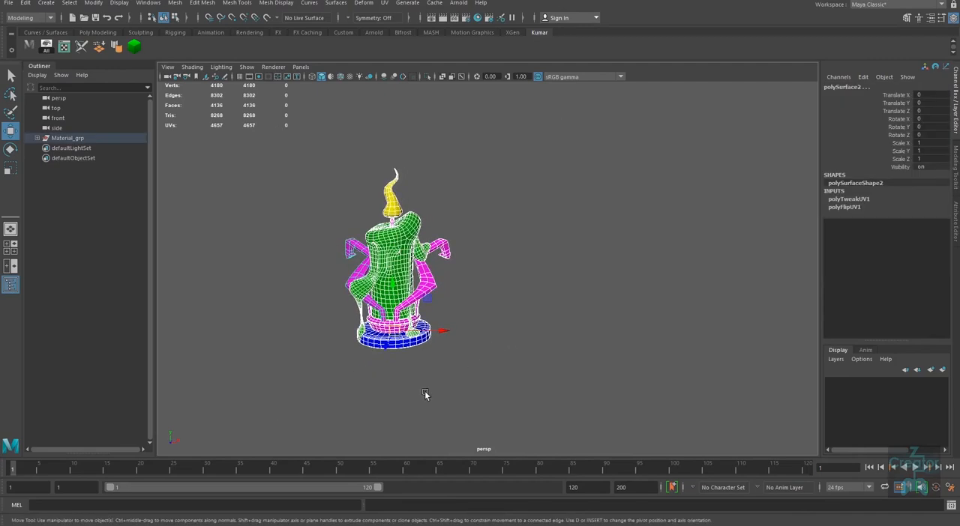
pyautogui.keyDown('alt'); pyautogui.moveTo(424, 390); pyautogui.dragTo(453, 340, button='right'); pyautogui.keyUp('alt')
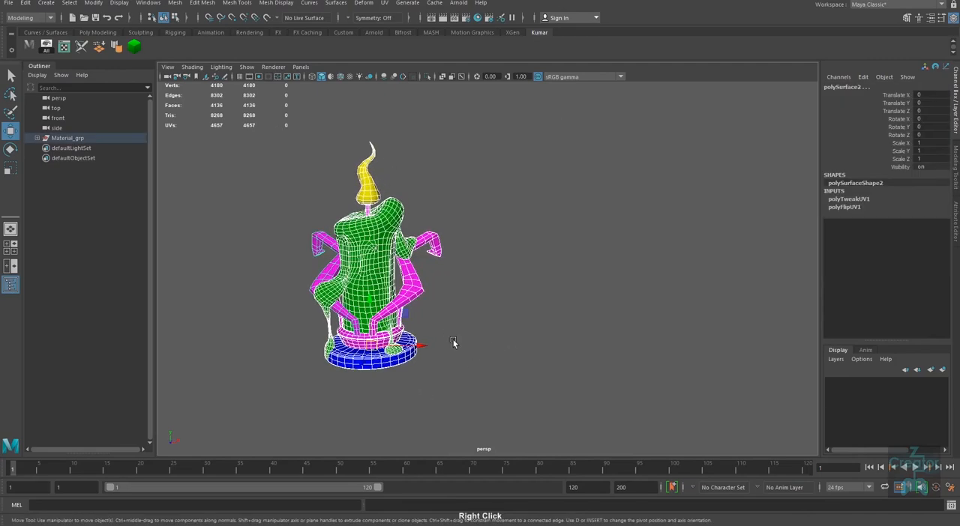
pyautogui.keyDown('alt'); pyautogui.moveTo(454, 322); pyautogui.dragTo(484, 334); pyautogui.keyUp('alt')
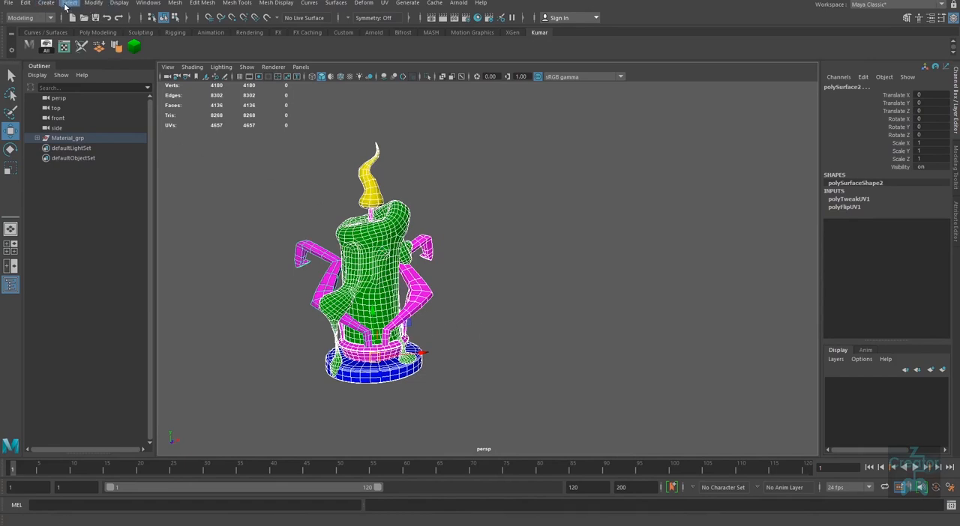
pyautogui.click(30, 3)
pyautogui.moveTo(108, 120)
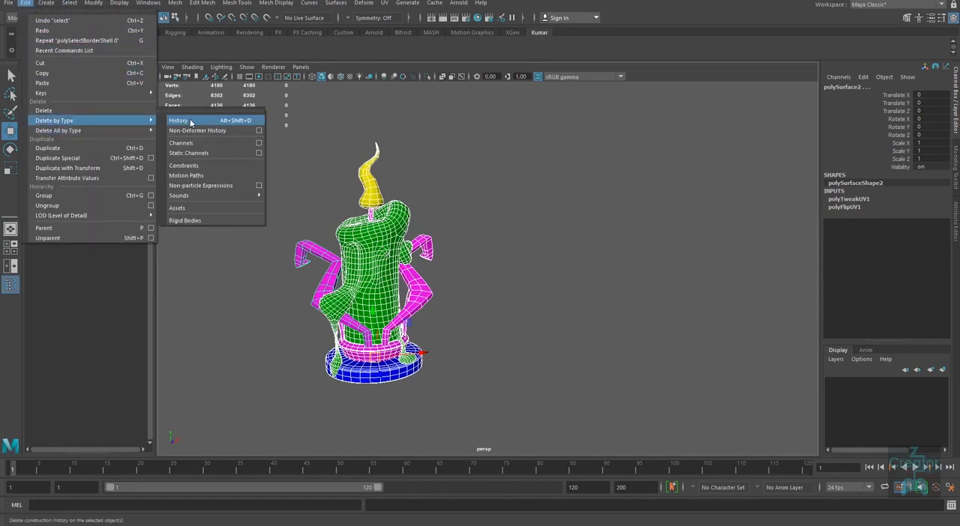
pyautogui.click(215, 120)
# Step: Export the whole selected candle as FBX to the SP/fbx folder, replacing the existing Candle.fbx
pyautogui.keyDown('alt'); pyautogui.moveTo(585, 396); pyautogui.dragTo(536, 173, button='right'); pyautogui.keyUp('alt')
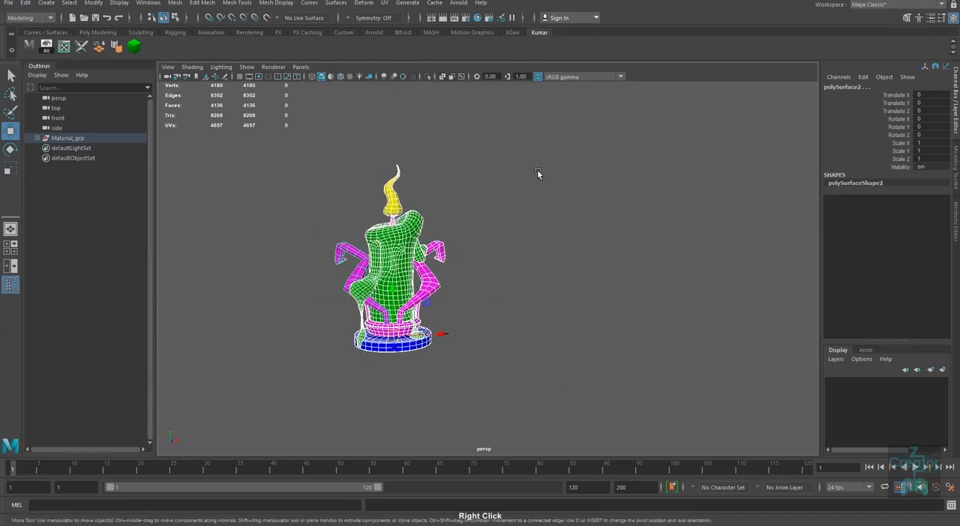
pyautogui.keyDown('alt'); pyautogui.moveTo(254, 405); pyautogui.dragTo(546, 317, button='middle'); pyautogui.keyUp('alt')
pyautogui.keyDown('alt'); pyautogui.moveTo(547, 317); pyautogui.dragTo(575, 357, button='right'); pyautogui.keyUp('alt')
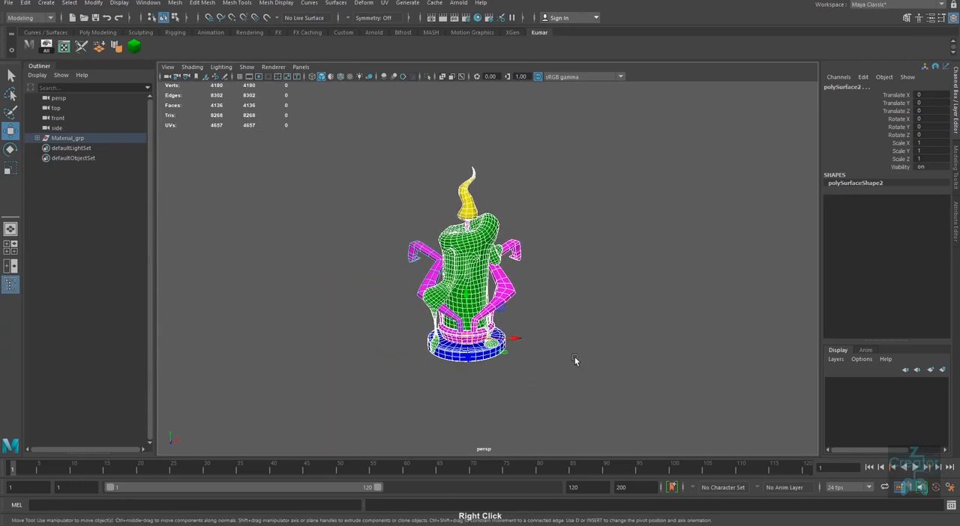
pyautogui.moveTo(346, 148); pyautogui.dragTo(602, 425)
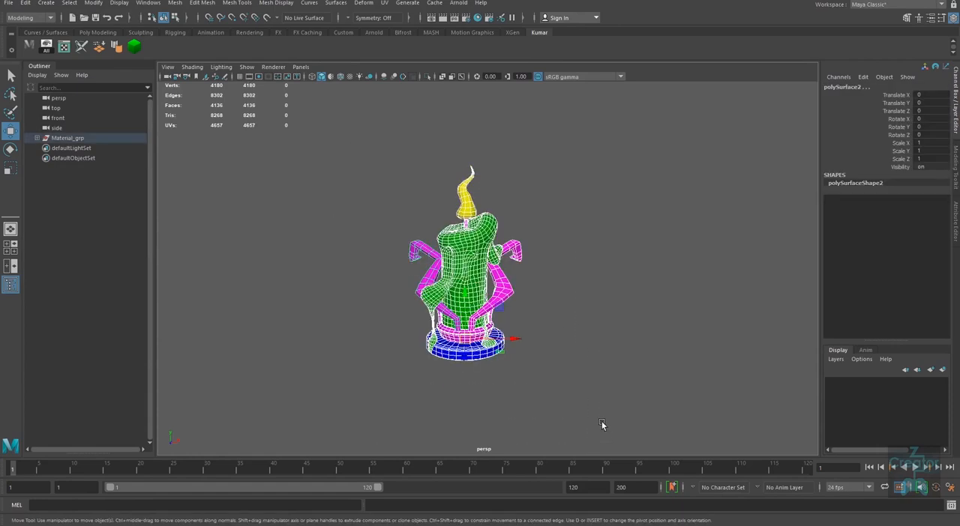
pyautogui.click(8, 3)
pyautogui.click(46, 132)
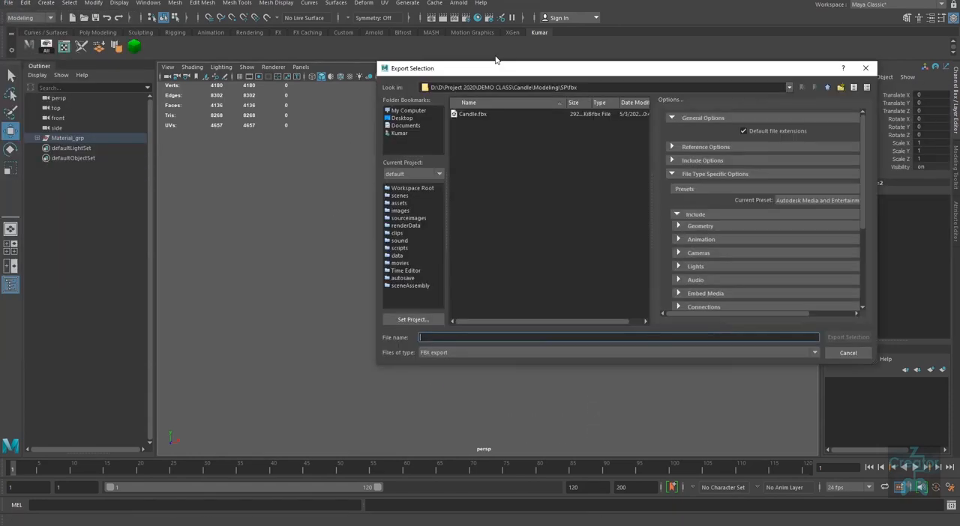
pyautogui.doubleClick(480, 115)
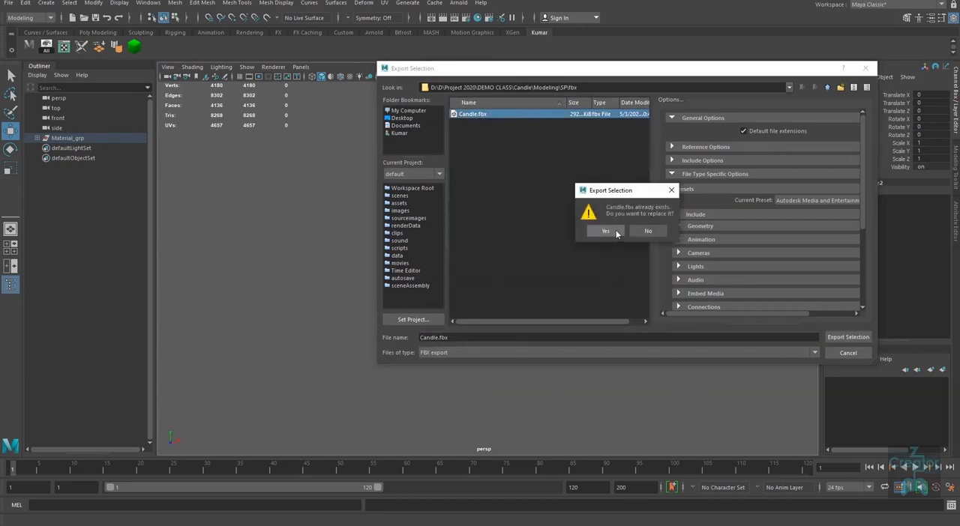
pyautogui.click(606, 231)
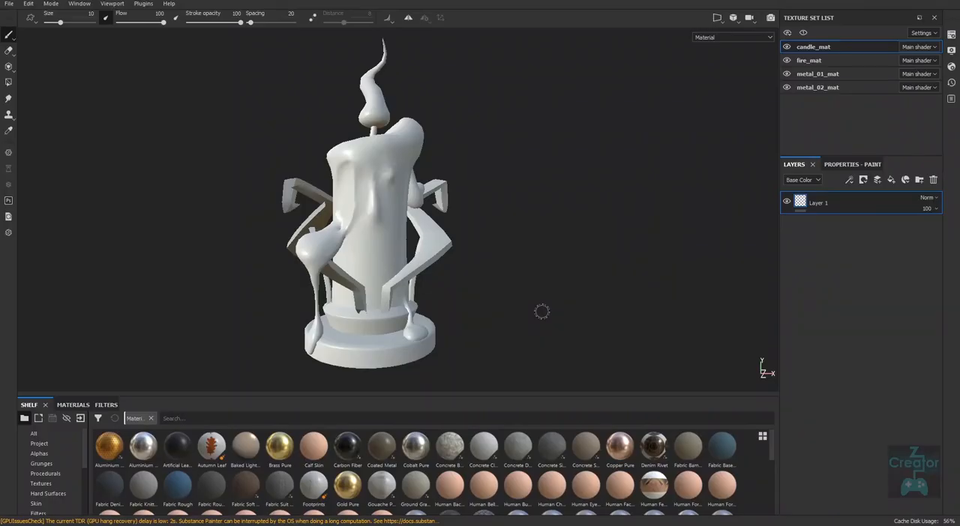
# Step: Switch to Substance Painter and try to reload Candle.fbx through the project configuration with the OpenGL normal map format
pyautogui.moveTo(275, 348)
pyautogui.keyDown('alt'); pyautogui.mouseDown()
pyautogui.moveTo(187, 348)
pyautogui.moveTo(267, 355)
pyautogui.mouseUp(); pyautogui.keyUp('alt')
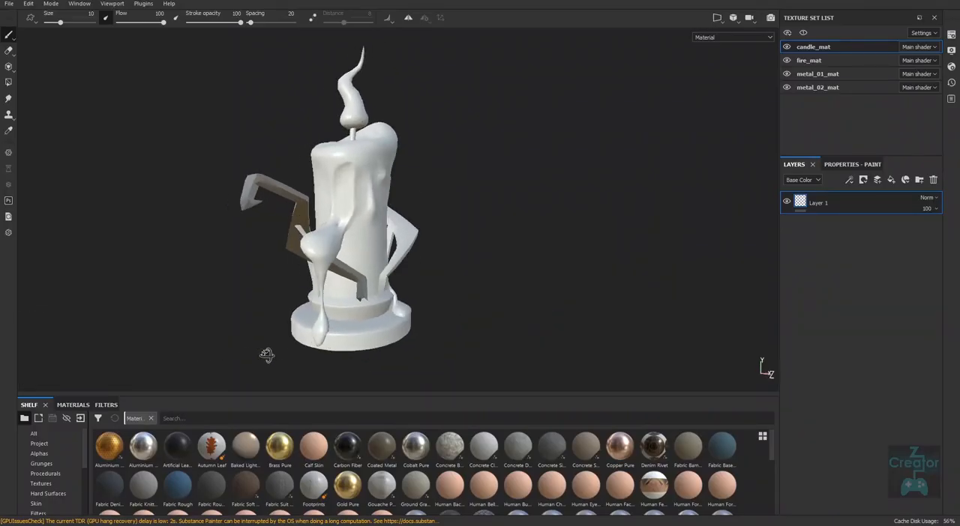
pyautogui.moveTo(512, 344)
pyautogui.keyDown('alt'); pyautogui.mouseDown()
pyautogui.moveTo(440, 355)
pyautogui.moveTo(368, 196)
pyautogui.mouseUp(); pyautogui.keyUp('alt')
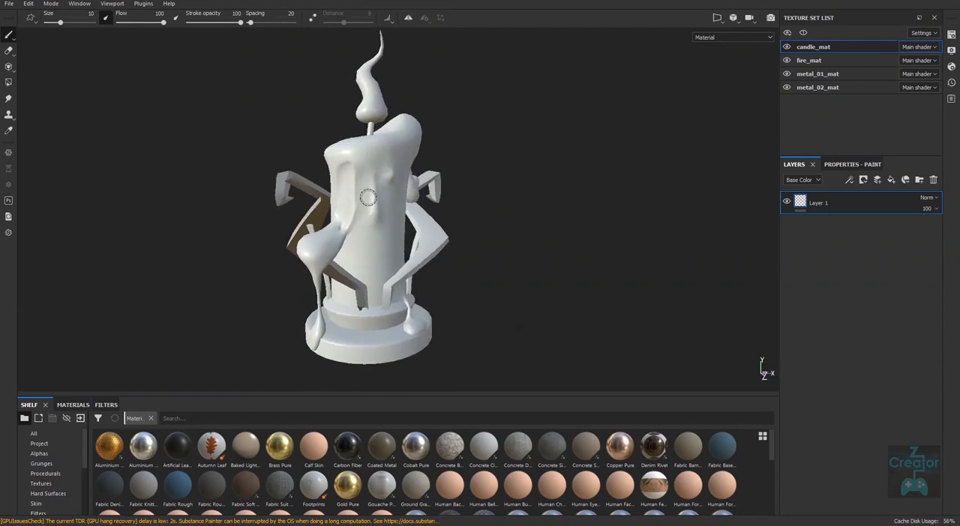
pyautogui.keyDown('alt'); pyautogui.moveTo(522, 319); pyautogui.dragTo(509, 328); pyautogui.keyUp('alt')
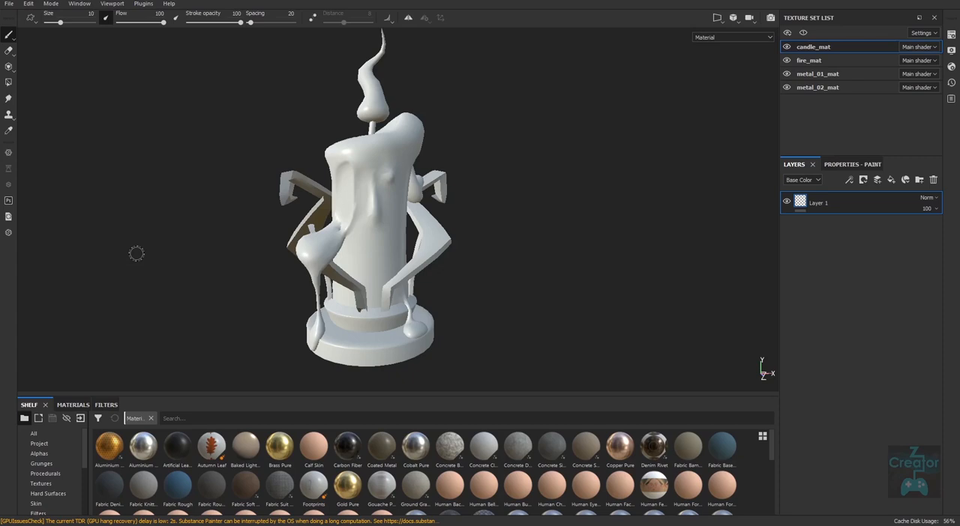
pyautogui.click(8, 4)
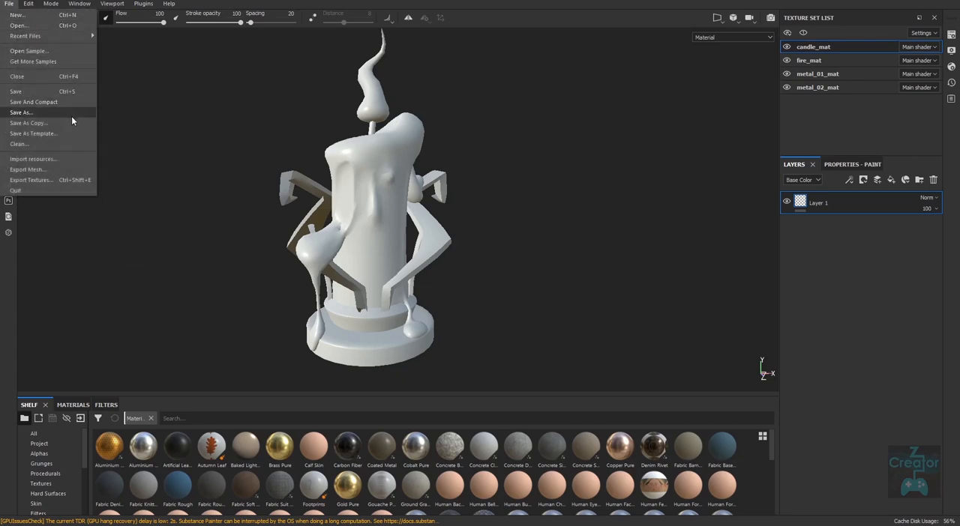
pyautogui.moveTo(35, 6)
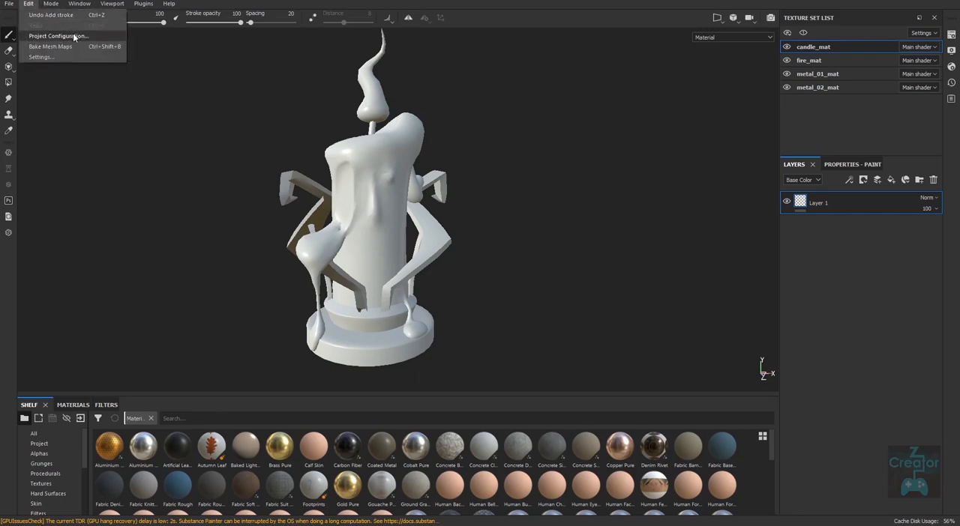
pyautogui.click(73, 35)
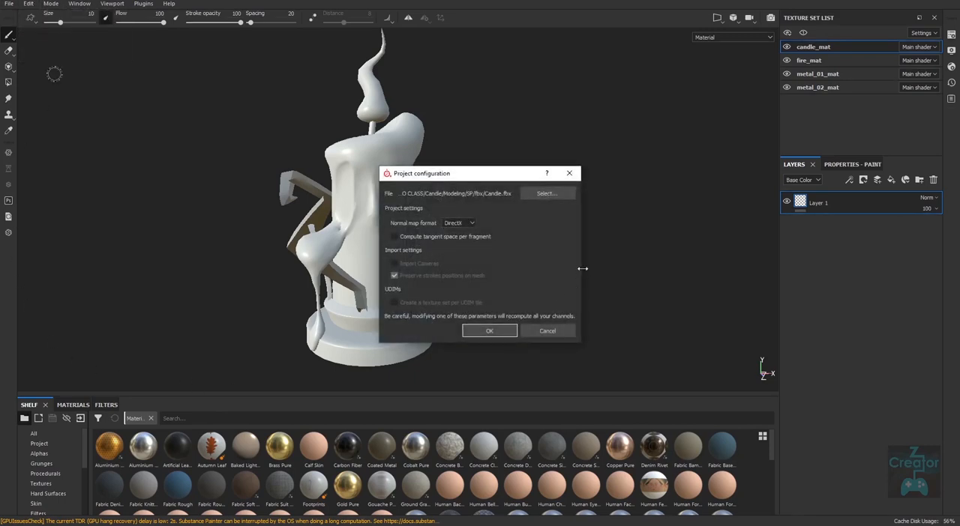
pyautogui.click(547, 194)
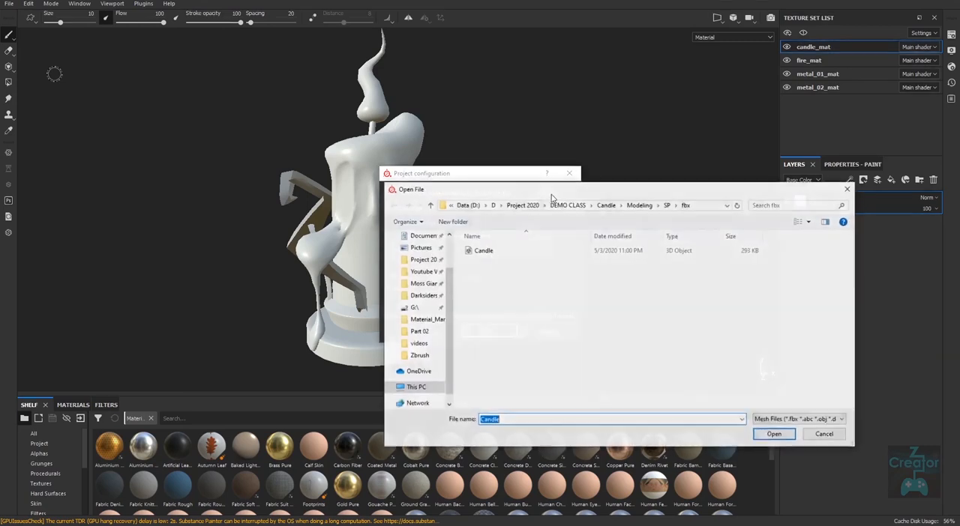
pyautogui.doubleClick(486, 251)
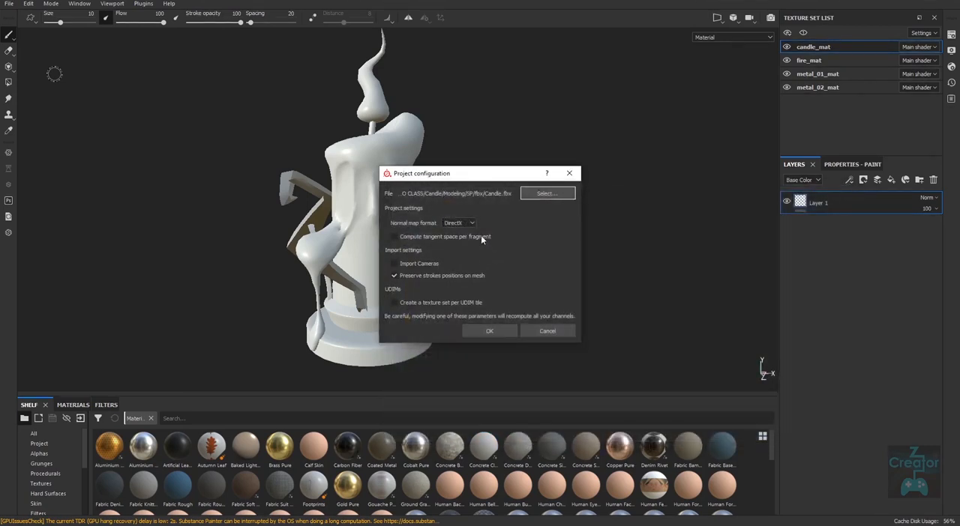
pyautogui.click(472, 220)
pyautogui.click(463, 239)
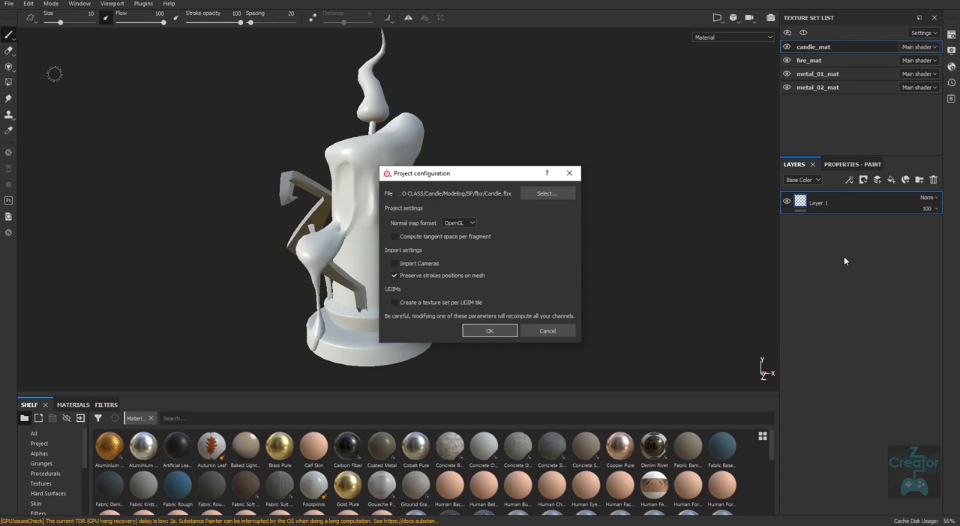
pyautogui.click(515, 331)
pyautogui.click(30, 4)
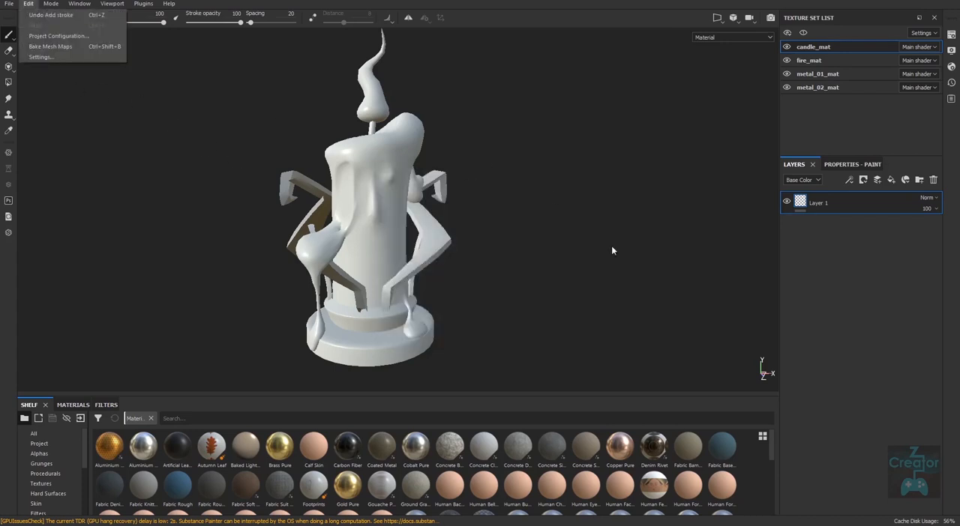
pyautogui.click(678, 322)
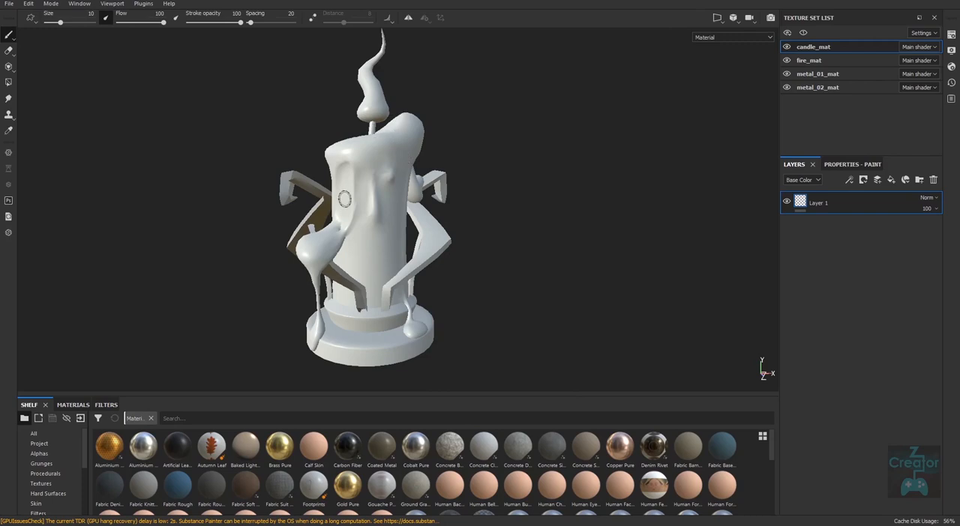
# Step: Reload the mesh from Candle.fbx in the project configuration, with the normal map format set to OpenGL
pyautogui.keyDown('alt'); pyautogui.moveTo(503, 311); pyautogui.dragTo(568, 312); pyautogui.keyUp('alt')
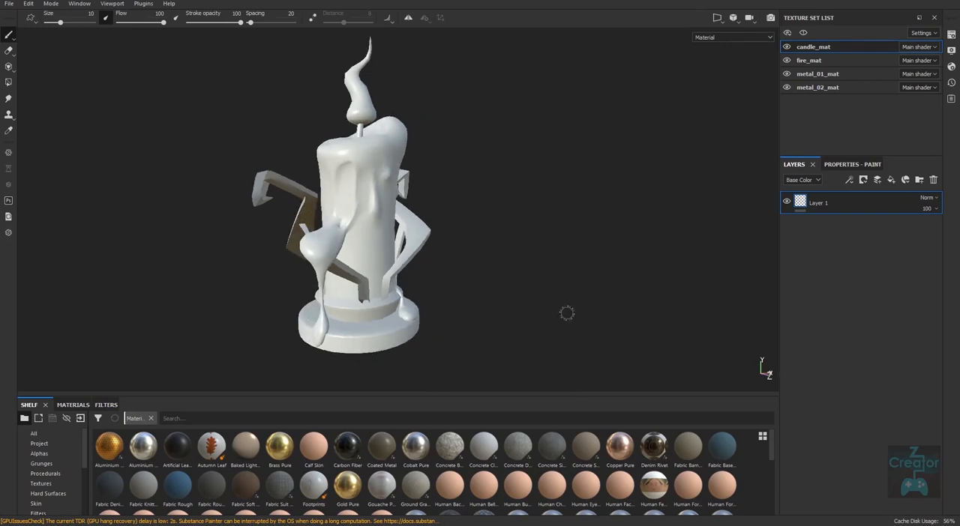
pyautogui.keyDown('alt'); pyautogui.moveTo(516, 327); pyautogui.dragTo(511, 334); pyautogui.keyUp('alt')
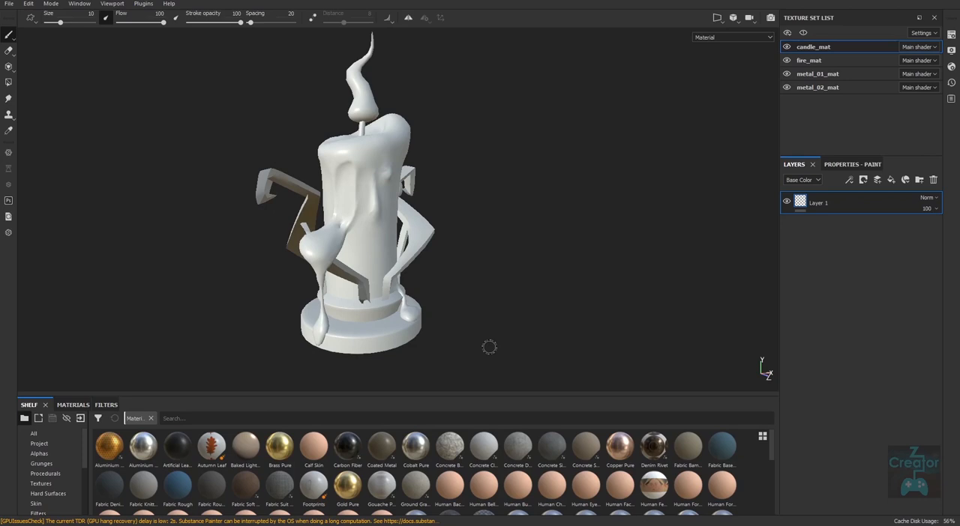
pyautogui.click(9, 3)
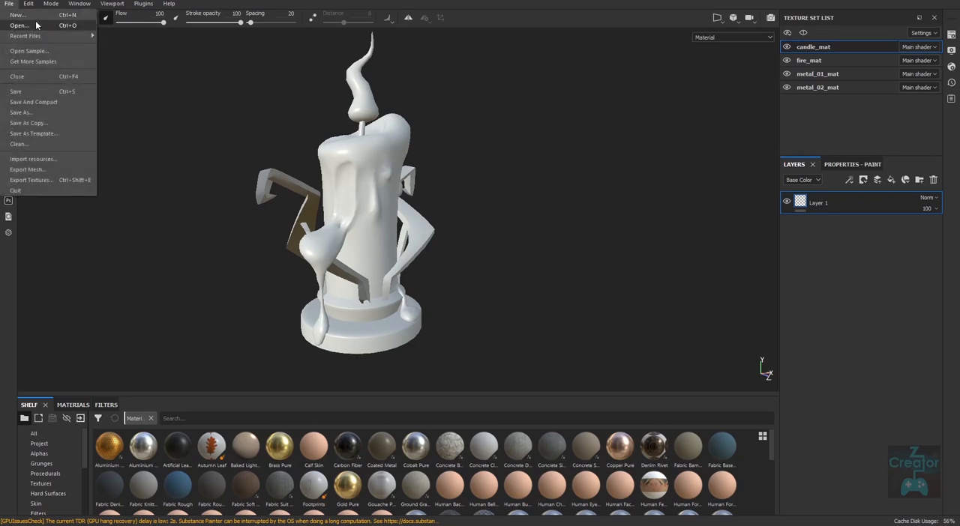
pyautogui.click(63, 33)
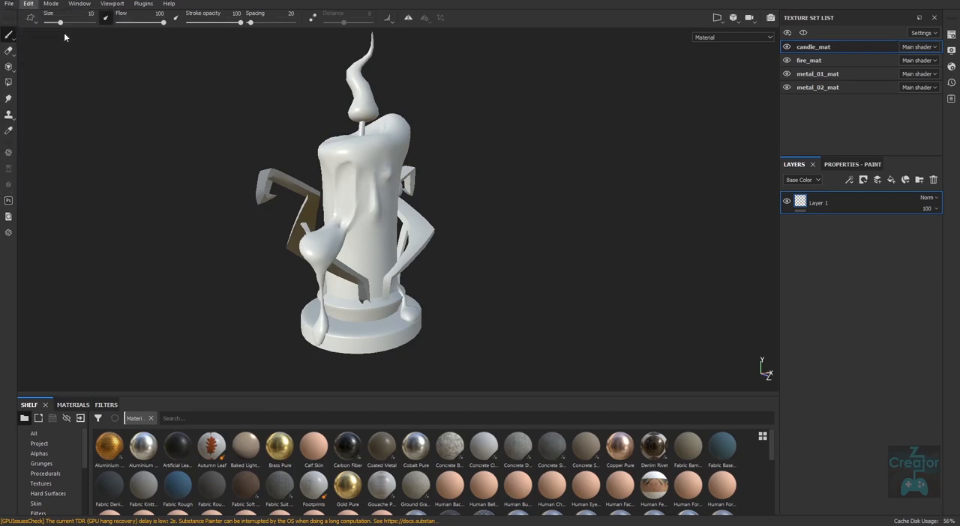
pyautogui.click(541, 195)
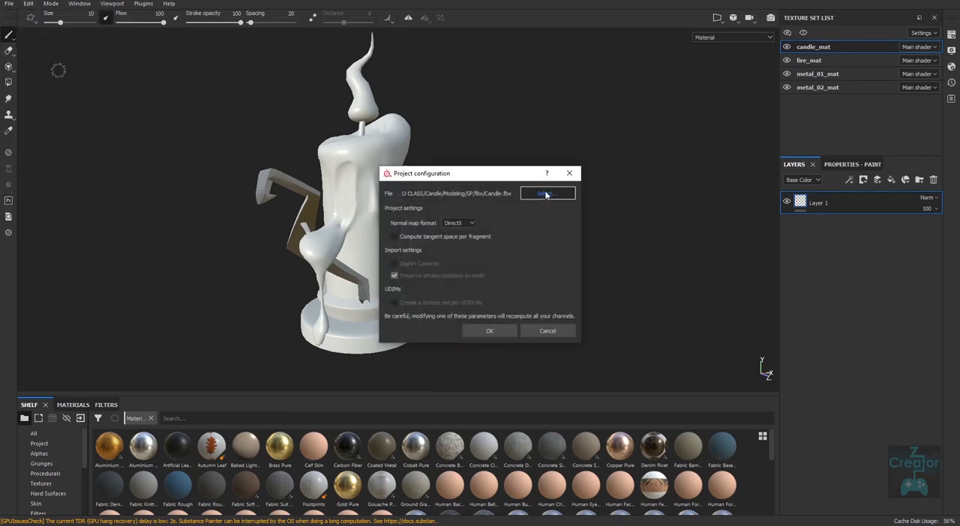
pyautogui.doubleClick(507, 252)
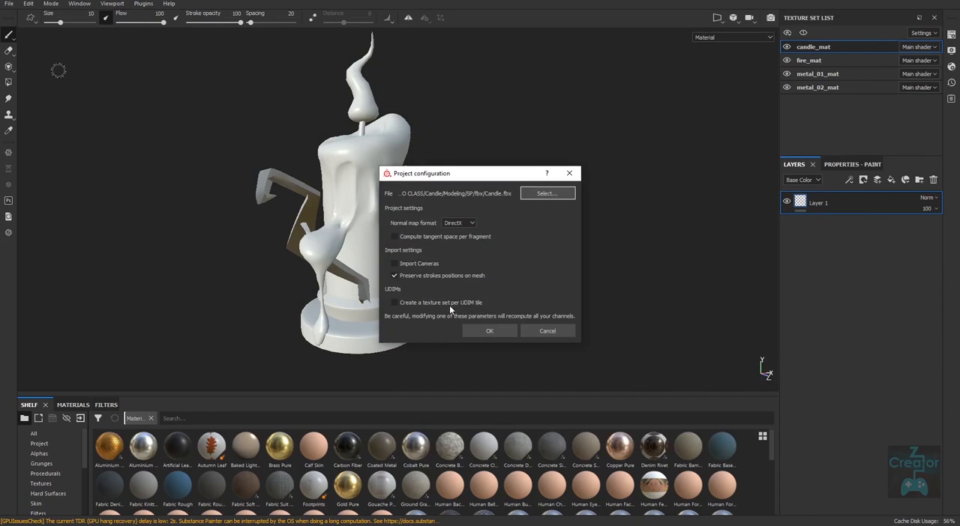
pyautogui.click(472, 223)
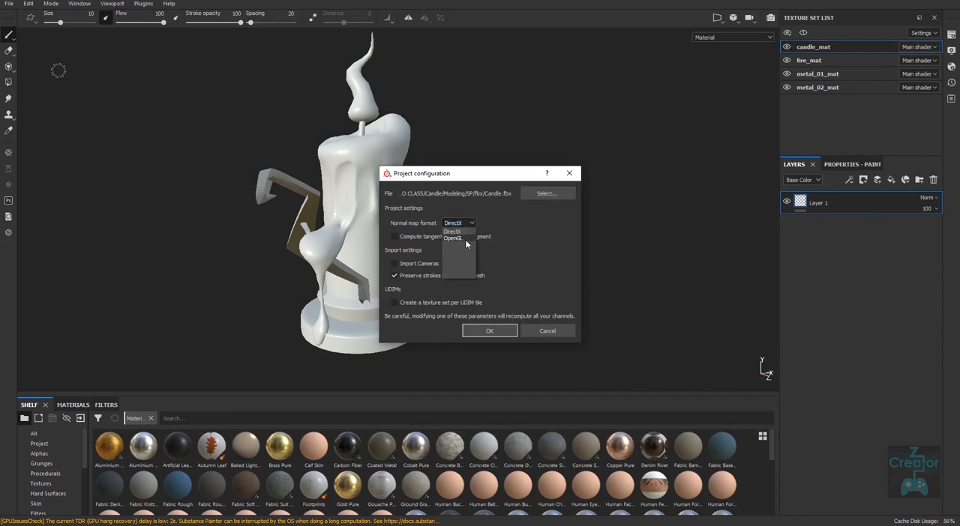
pyautogui.click(464, 237)
pyautogui.click(500, 332)
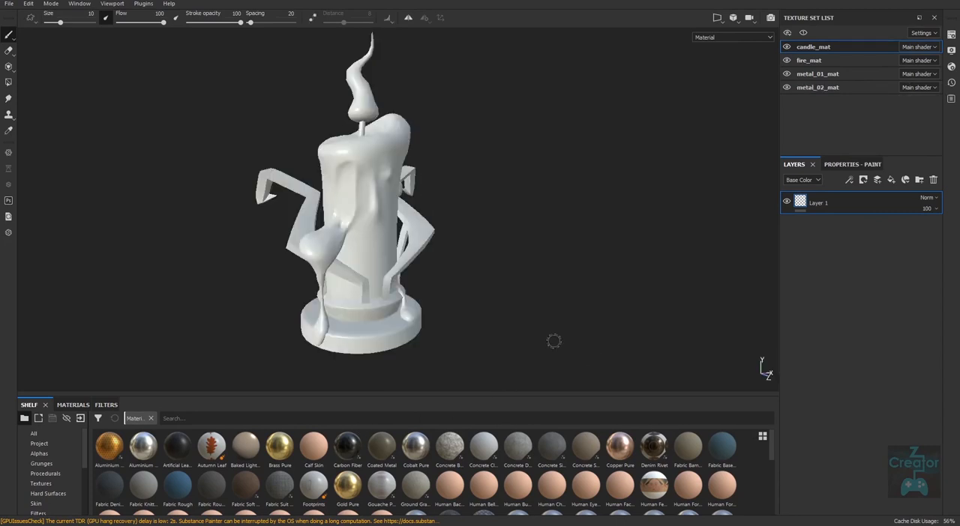
# Step: Examine the reloaded candle's arms, wax drips and base from several sides and close up for shading errors
pyautogui.keyDown('alt'); pyautogui.moveTo(553, 334); pyautogui.dragTo(510, 321); pyautogui.keyUp('alt')
pyautogui.keyDown('alt'); pyautogui.moveTo(510, 322); pyautogui.dragTo(502, 317, button='right'); pyautogui.keyUp('alt')
pyautogui.keyDown('alt'); pyautogui.moveTo(502, 317); pyautogui.dragTo(531, 311); pyautogui.keyUp('alt')
pyautogui.keyDown('alt'); pyautogui.moveTo(530, 311); pyautogui.dragTo(531, 341, button='middle'); pyautogui.keyUp('alt')
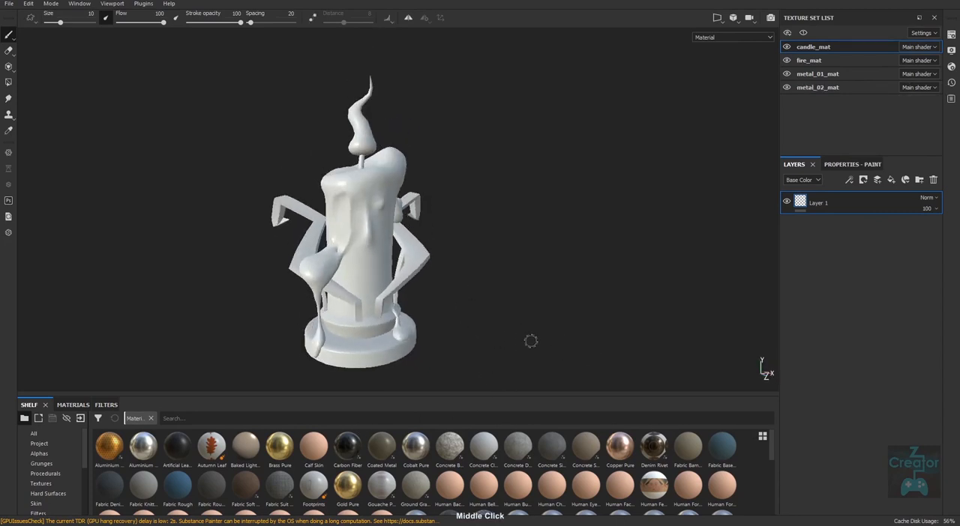
pyautogui.keyDown('alt'); pyautogui.moveTo(478, 347); pyautogui.dragTo(444, 335); pyautogui.keyUp('alt')
pyautogui.keyDown('alt'); pyautogui.moveTo(443, 334); pyautogui.dragTo(426, 295, button='middle'); pyautogui.keyUp('alt')
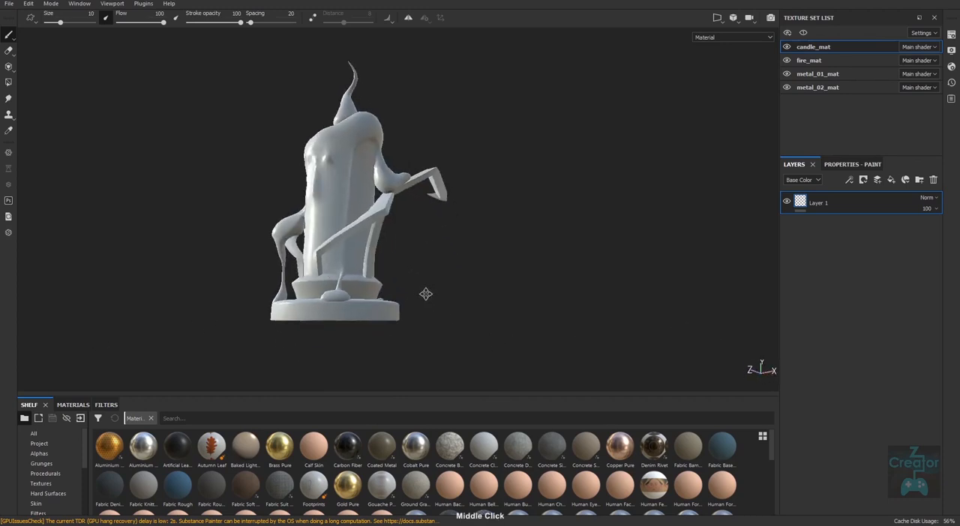
pyautogui.keyDown('alt'); pyautogui.moveTo(427, 295); pyautogui.dragTo(550, 360, button='right'); pyautogui.keyUp('alt')
pyautogui.keyDown('alt'); pyautogui.moveTo(418, 321); pyautogui.dragTo(704, 328); pyautogui.keyUp('alt')
pyautogui.keyDown('alt'); pyautogui.moveTo(311, 329); pyautogui.dragTo(364, 325); pyautogui.keyUp('alt')
pyautogui.keyDown('alt'); pyautogui.moveTo(315, 309); pyautogui.dragTo(600, 312, button='right'); pyautogui.keyUp('alt')
pyautogui.keyDown('alt'); pyautogui.moveTo(285, 313); pyautogui.dragTo(309, 312); pyautogui.keyUp('alt')
pyautogui.keyDown('alt'); pyautogui.moveTo(309, 312); pyautogui.dragTo(376, 281, button='middle'); pyautogui.keyUp('alt')
pyautogui.moveTo(376, 282)
pyautogui.keyDown('alt'); pyautogui.mouseDown(button='right')
pyautogui.moveTo(673, 338)
pyautogui.moveTo(668, 322)
pyautogui.mouseUp(button='right'); pyautogui.keyUp('alt')
pyautogui.moveTo(406, 262)
pyautogui.keyDown('shift'); pyautogui.mouseDown(button='right')
pyautogui.moveTo(388, 271)
pyautogui.moveTo(395, 276)
pyautogui.mouseUp(button='right'); pyautogui.keyUp('shift')
pyautogui.keyDown('alt'); pyautogui.moveTo(395, 276); pyautogui.dragTo(149, 312); pyautogui.keyUp('alt')
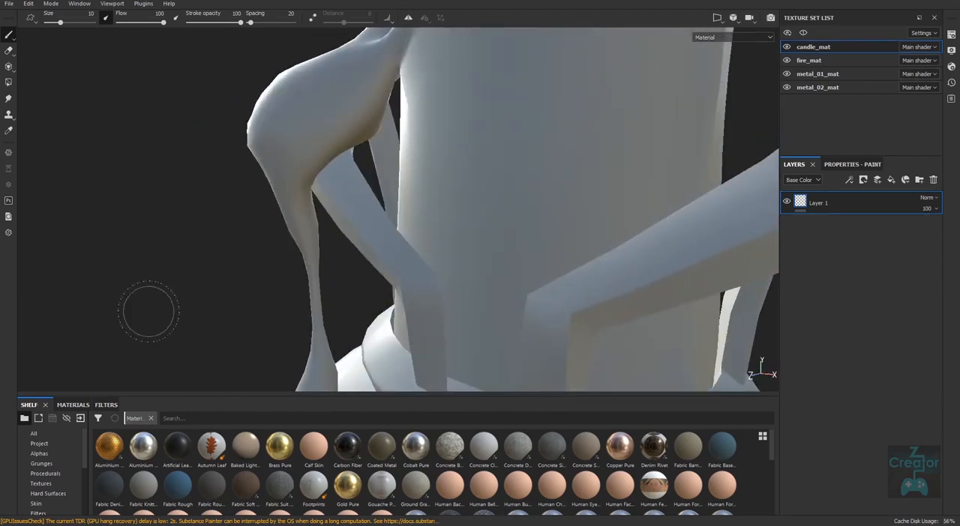
# Step: Examine the arms, support struts and base of the candle model from several sides for shading errors
pyautogui.keyDown('alt'); pyautogui.moveTo(729, 303); pyautogui.dragTo(338, 285, button='right'); pyautogui.keyUp('alt')
pyautogui.keyDown('alt'); pyautogui.moveTo(705, 291); pyautogui.dragTo(649, 293); pyautogui.keyUp('alt')
pyautogui.keyDown('alt'); pyautogui.moveTo(649, 292); pyautogui.dragTo(491, 281, button='middle'); pyautogui.keyUp('alt')
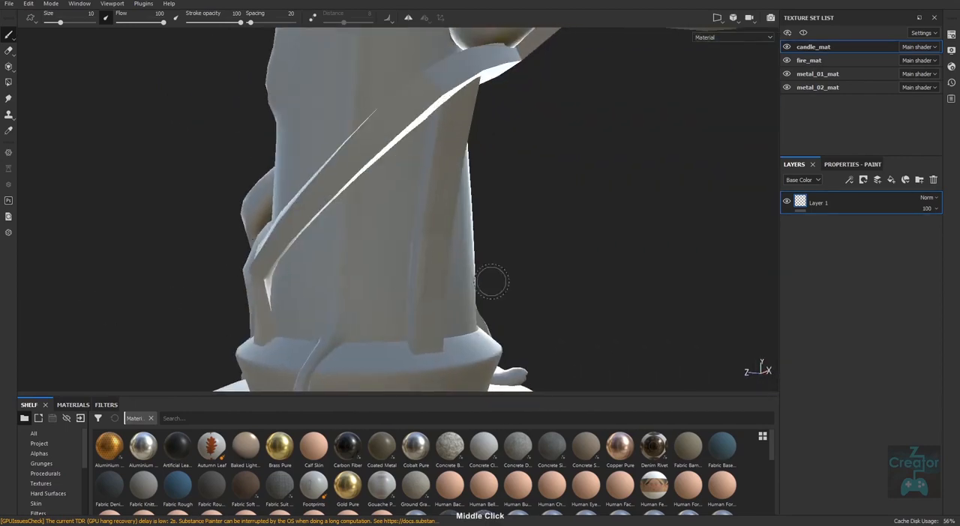
pyautogui.keyDown('alt'); pyautogui.moveTo(491, 280); pyautogui.dragTo(142, 307, button='right'); pyautogui.keyUp('alt')
pyautogui.keyDown('shift'); pyautogui.moveTo(420, 265); pyautogui.dragTo(454, 263, button='right'); pyautogui.keyUp('shift')
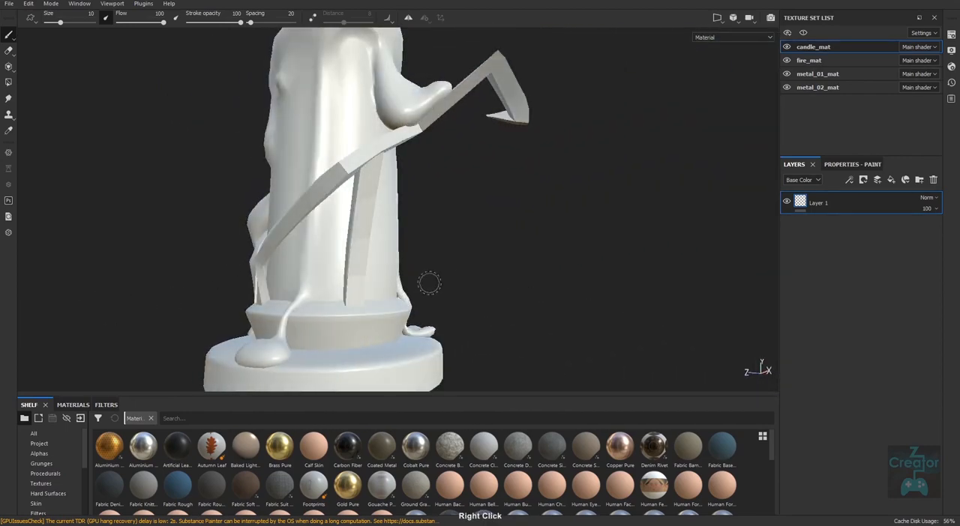
pyautogui.keyDown('alt'); pyautogui.moveTo(430, 281); pyautogui.dragTo(513, 301); pyautogui.keyUp('alt')
pyautogui.keyDown('alt'); pyautogui.moveTo(583, 293); pyautogui.dragTo(538, 291, button='right'); pyautogui.keyUp('alt')
pyautogui.keyDown('alt'); pyautogui.moveTo(448, 278); pyautogui.dragTo(561, 273); pyautogui.keyUp('alt')
pyautogui.keyDown('alt'); pyautogui.moveTo(433, 309); pyautogui.dragTo(381, 275); pyautogui.keyUp('alt')
pyautogui.keyDown('alt'); pyautogui.moveTo(379, 275); pyautogui.dragTo(408, 364, button='right'); pyautogui.keyUp('alt')
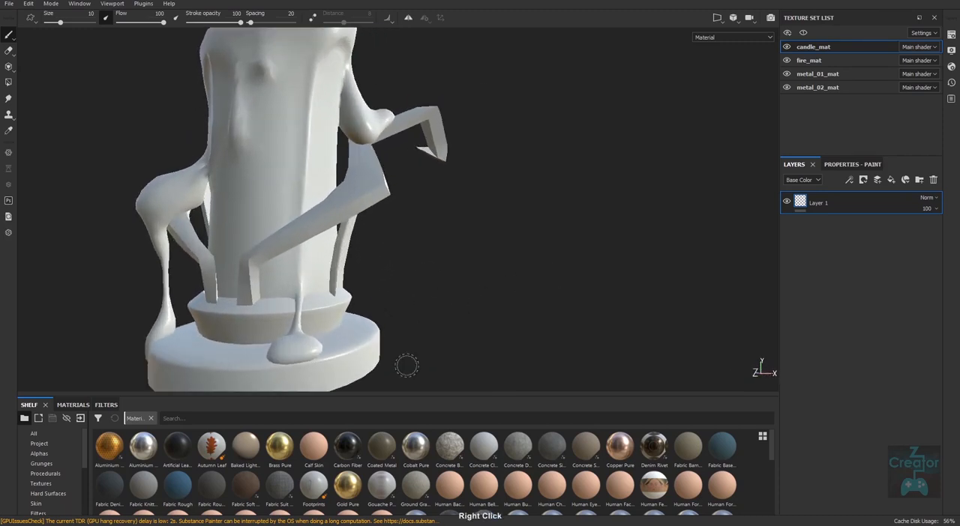
pyautogui.keyDown('alt'); pyautogui.moveTo(406, 365); pyautogui.dragTo(275, 322); pyautogui.keyUp('alt')
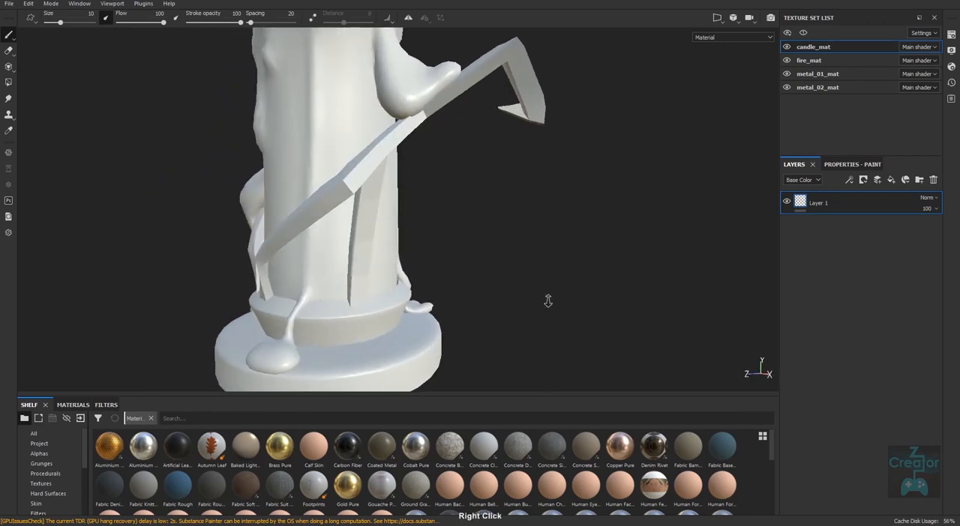
pyautogui.keyDown('alt'); pyautogui.moveTo(548, 302); pyautogui.dragTo(367, 311, button='right'); pyautogui.keyUp('alt')
pyautogui.keyDown('alt'); pyautogui.moveTo(367, 310); pyautogui.dragTo(560, 303); pyautogui.keyUp('alt')
pyautogui.keyDown('alt'); pyautogui.moveTo(560, 302); pyautogui.dragTo(404, 272, button='right'); pyautogui.keyUp('alt')
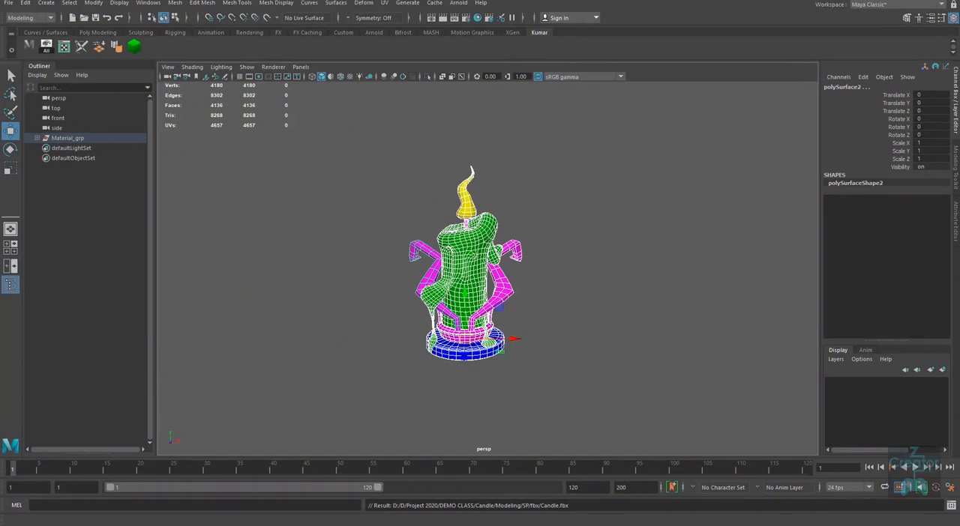
# Step: Switch to Maya and apply Soften/Harden Edges to the upright strut design_02_low with an angle of about 64.7
pyautogui.keyDown('alt'); pyautogui.moveTo(599, 327); pyautogui.dragTo(518, 307); pyautogui.keyUp('alt')
pyautogui.keyDown('alt'); pyautogui.moveTo(518, 307); pyautogui.dragTo(555, 351, button='right'); pyautogui.keyUp('alt')
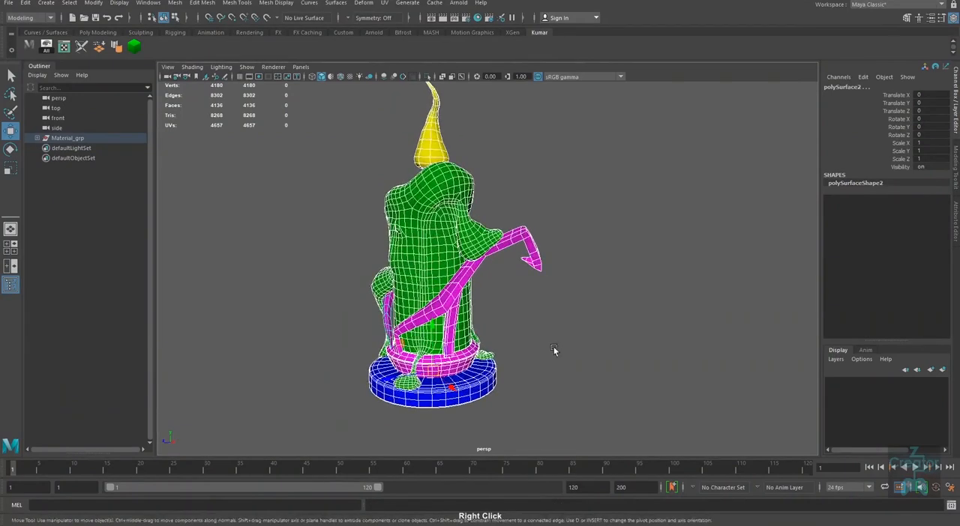
pyautogui.click(556, 351)
pyautogui.keyDown('alt'); pyautogui.moveTo(557, 351); pyautogui.dragTo(539, 365); pyautogui.keyUp('alt')
pyautogui.keyDown('alt'); pyautogui.moveTo(486, 328); pyautogui.dragTo(500, 289, button='middle'); pyautogui.keyUp('alt')
pyautogui.keyDown('alt'); pyautogui.moveTo(501, 289); pyautogui.dragTo(491, 338, button='right'); pyautogui.keyUp('alt')
pyautogui.click(463, 327)
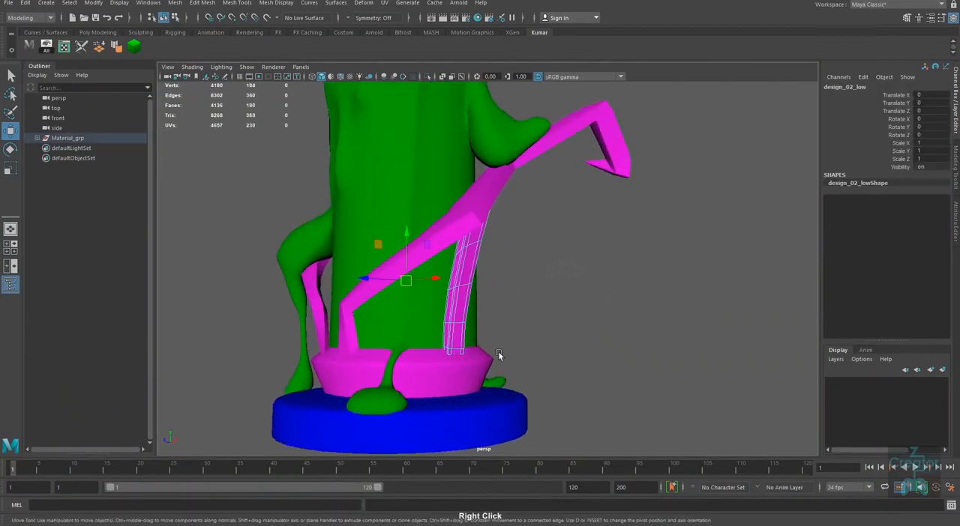
pyautogui.keyDown('alt'); pyautogui.moveTo(518, 365); pyautogui.dragTo(444, 317); pyautogui.keyUp('alt')
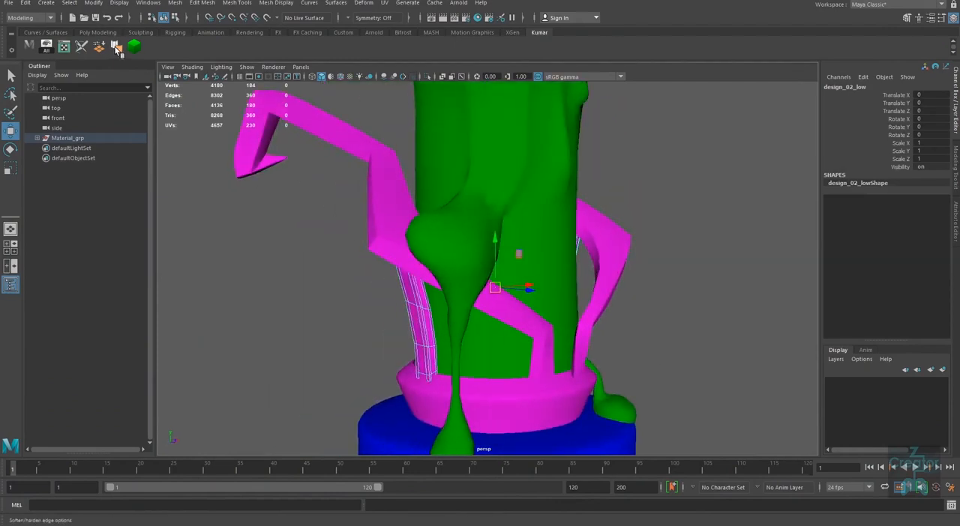
pyautogui.click(180, 4)
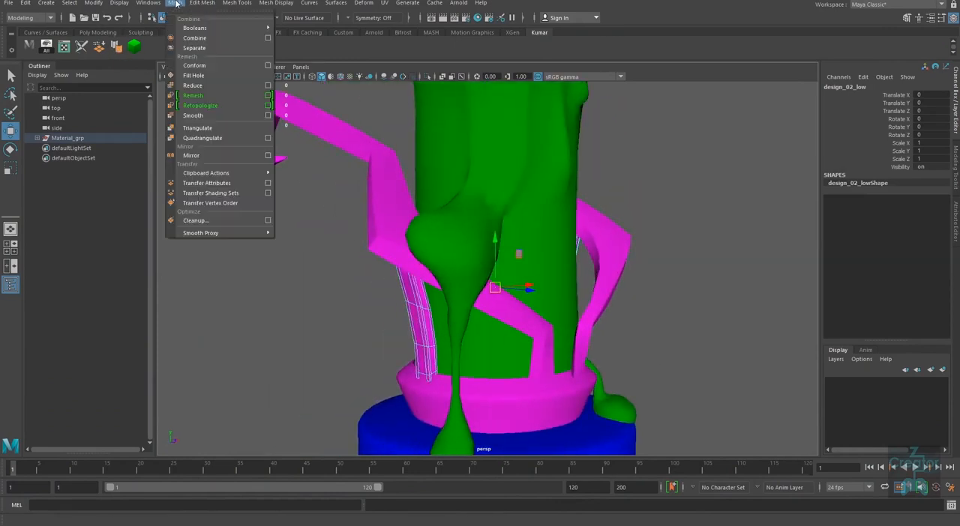
pyautogui.click(276, 3)
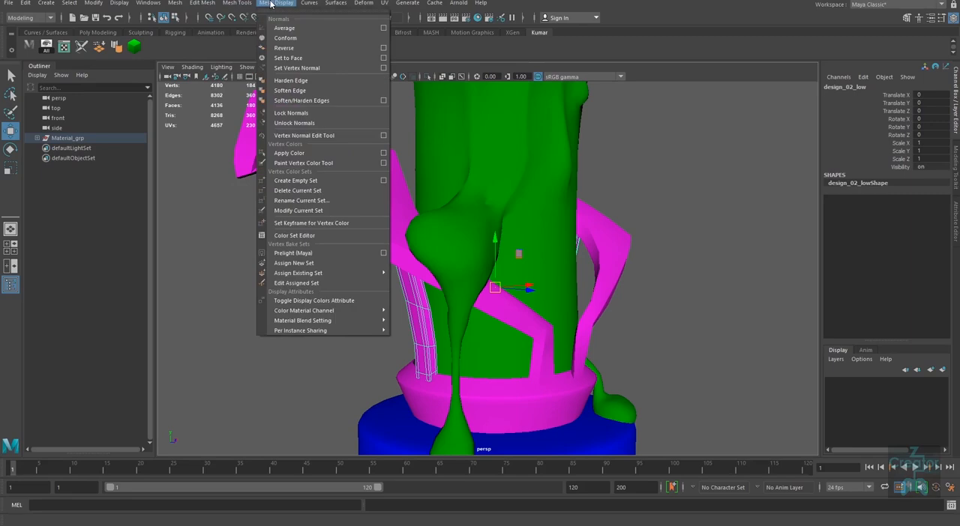
pyautogui.click(383, 100)
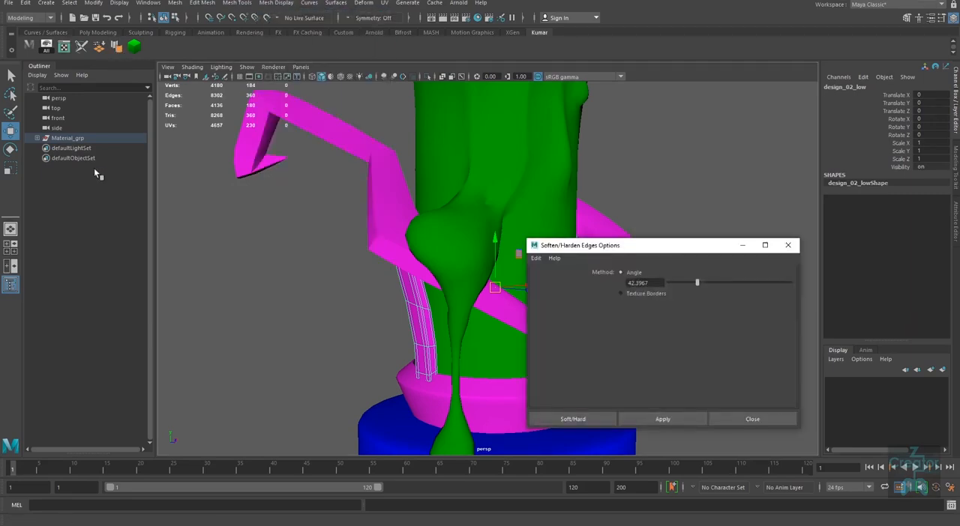
pyautogui.moveTo(697, 283); pyautogui.dragTo(711, 283)
pyautogui.click(684, 421)
pyautogui.click(753, 419)
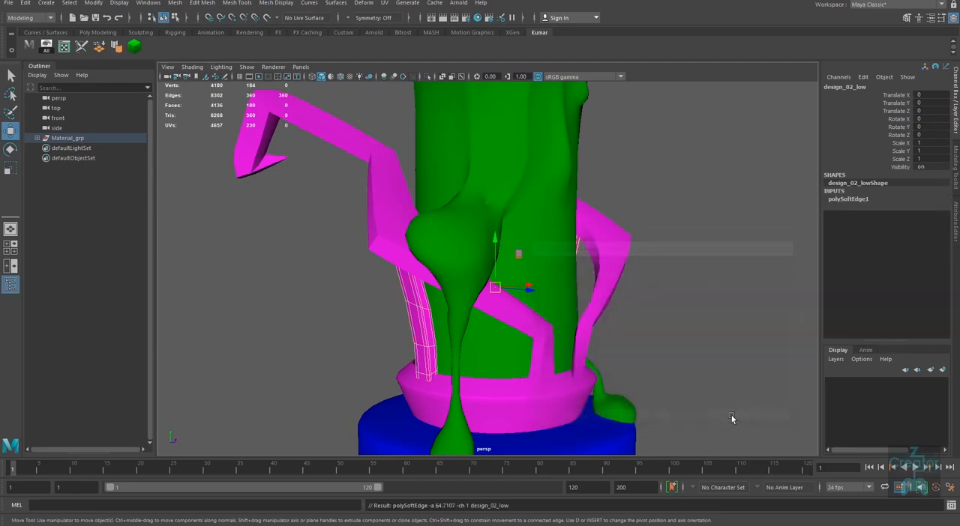
# Step: Inspect the edge shading of the upright strut and its junctions with the arm and the base ring
pyautogui.moveTo(419, 329); pyautogui.dragTo(501, 285, button='right')
pyautogui.click(675, 252)
pyautogui.keyDown('alt'); pyautogui.moveTo(507, 363); pyautogui.dragTo(592, 352); pyautogui.keyUp('alt')
pyautogui.scroll(4, 503, 413)
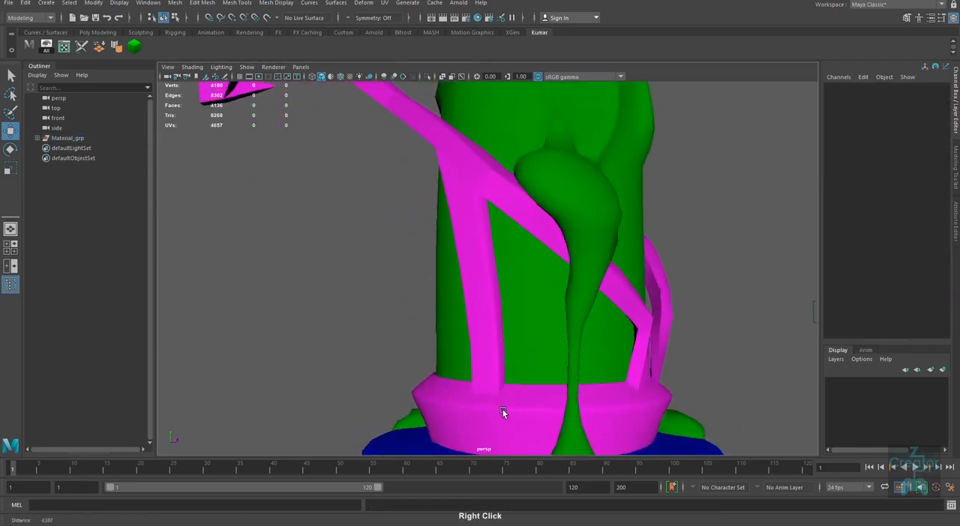
pyautogui.click(490, 333)
pyautogui.keyDown('alt'); pyautogui.moveTo(490, 333); pyautogui.dragTo(457, 347); pyautogui.keyUp('alt')
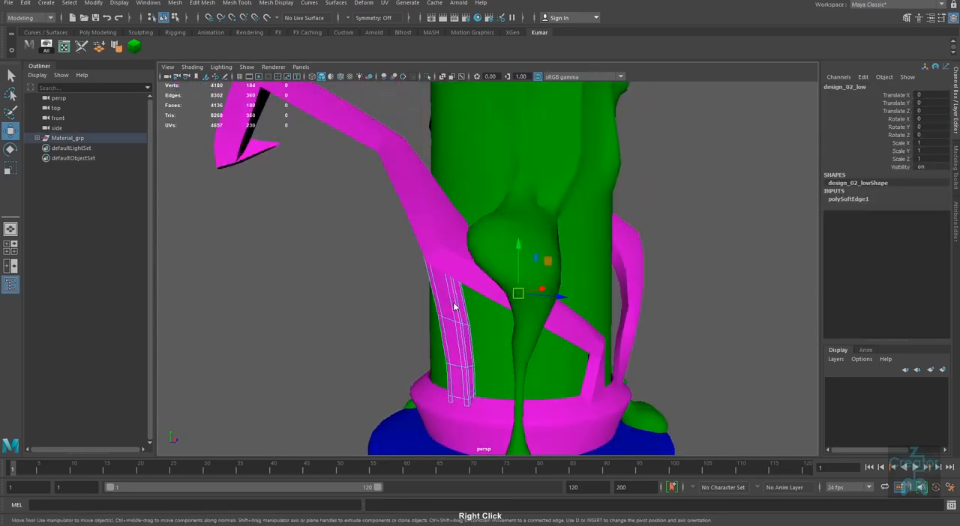
pyautogui.moveTo(453, 302); pyautogui.dragTo(428, 294, button='right')
pyautogui.keyDown('alt'); pyautogui.moveTo(623, 381); pyautogui.dragTo(536, 367, button='right'); pyautogui.keyUp('alt')
# Step: Select the whole candle and export it as FBX to the SP/fbx folder, overwriting Candle.fbx
pyautogui.moveTo(661, 135); pyautogui.dragTo(289, 423)
pyautogui.keyDown('alt'); pyautogui.moveTo(446, 322); pyautogui.dragTo(518, 322, button='right'); pyautogui.keyUp('alt')
pyautogui.keyDown('alt'); pyautogui.moveTo(525, 319); pyautogui.dragTo(538, 338); pyautogui.keyUp('alt')
pyautogui.keyDown('alt'); pyautogui.moveTo(448, 330); pyautogui.dragTo(434, 354, button='middle'); pyautogui.keyUp('alt')
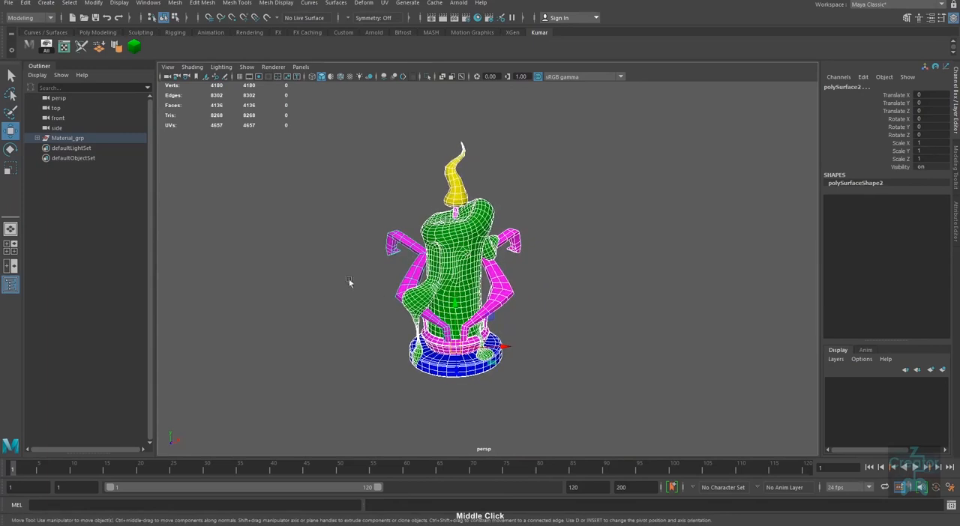
pyautogui.click(9, 3)
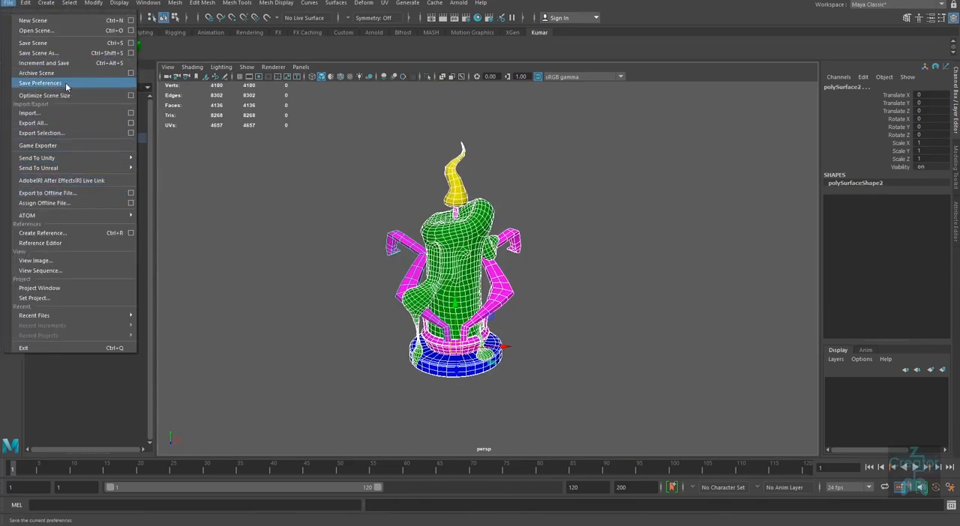
pyautogui.click(65, 133)
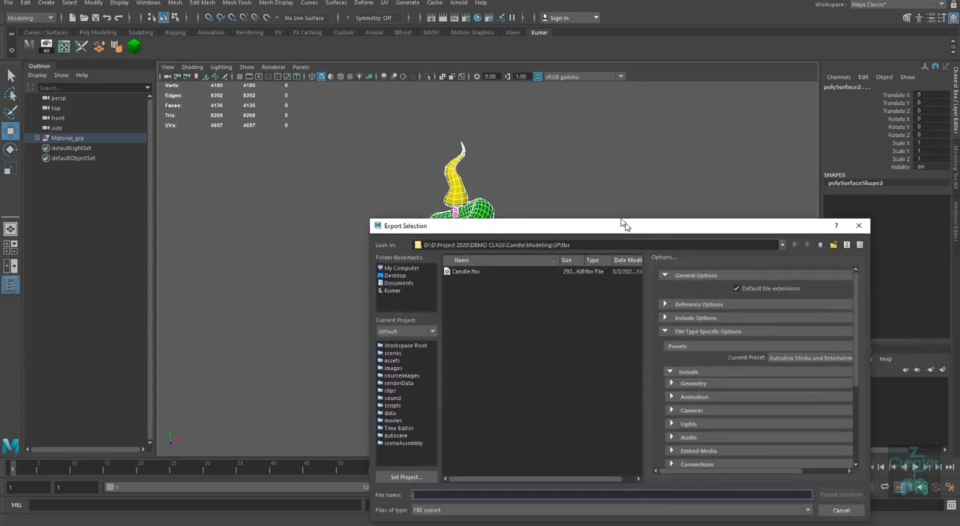
pyautogui.moveTo(622, 222); pyautogui.dragTo(604, 203)
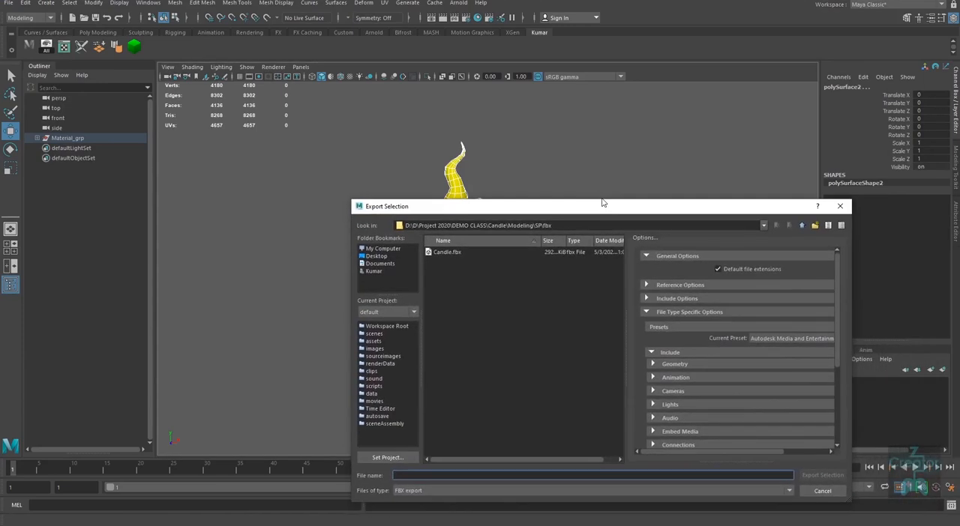
pyautogui.doubleClick(450, 252)
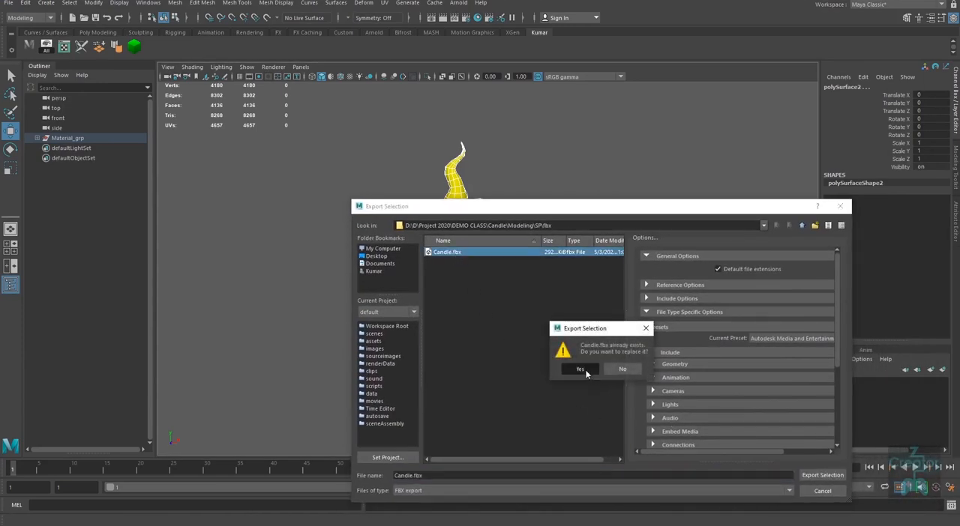
pyautogui.click(580, 368)
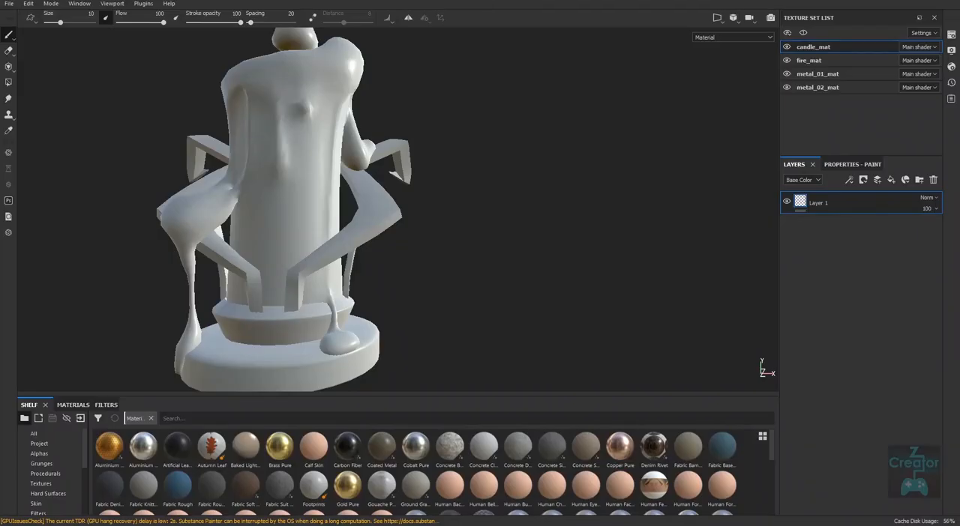
# Step: Switch to Substance Painter and examine the struts beneath the candle's arms from several angles
pyautogui.moveTo(469, 330)
pyautogui.keyDown('alt'); pyautogui.mouseDown()
pyautogui.moveTo(432, 328)
pyautogui.moveTo(495, 251)
pyautogui.moveTo(512, 318)
pyautogui.moveTo(451, 279)
pyautogui.moveTo(424, 297)
pyautogui.moveTo(490, 307)
pyautogui.mouseUp(); pyautogui.keyUp('alt')
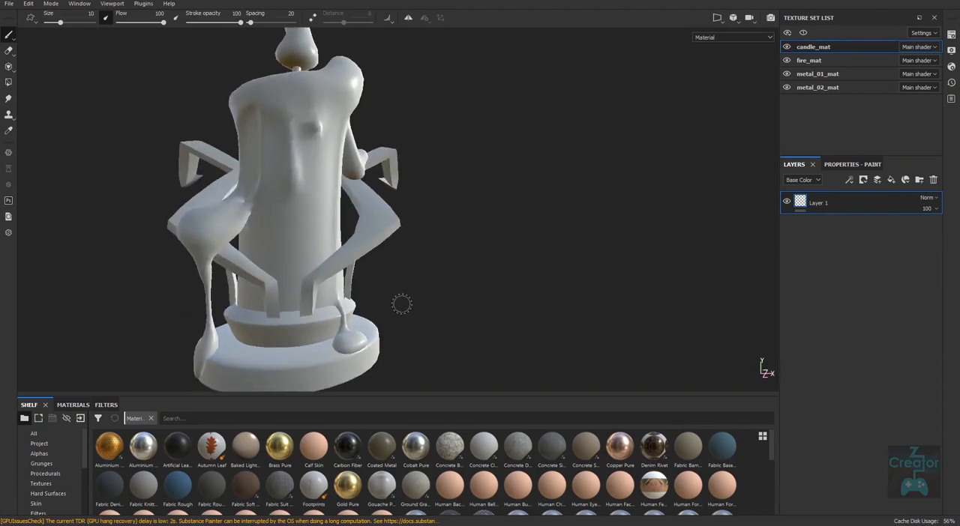
pyautogui.keyDown('alt'); pyautogui.moveTo(402, 304); pyautogui.dragTo(423, 304, button='middle'); pyautogui.keyUp('alt')
pyautogui.keyDown('alt'); pyautogui.moveTo(461, 325); pyautogui.dragTo(235, 287, button='right'); pyautogui.keyUp('alt')
pyautogui.keyDown('alt'); pyautogui.moveTo(568, 270); pyautogui.dragTo(402, 300); pyautogui.keyUp('alt')
pyautogui.keyDown('alt'); pyautogui.moveTo(456, 291); pyautogui.dragTo(471, 260, button='middle'); pyautogui.keyUp('alt')
pyautogui.keyDown('alt'); pyautogui.moveTo(551, 300); pyautogui.dragTo(450, 298); pyautogui.keyUp('alt')
pyautogui.keyDown('alt'); pyautogui.moveTo(409, 281); pyautogui.dragTo(454, 323, button='right'); pyautogui.keyUp('alt')
pyautogui.keyDown('alt'); pyautogui.moveTo(464, 329); pyautogui.dragTo(423, 288, button='middle'); pyautogui.keyUp('alt')
pyautogui.keyDown('alt'); pyautogui.moveTo(464, 322); pyautogui.dragTo(439, 326); pyautogui.keyUp('alt')
pyautogui.keyDown('alt'); pyautogui.moveTo(431, 342); pyautogui.dragTo(463, 387, button='right'); pyautogui.keyUp('alt')
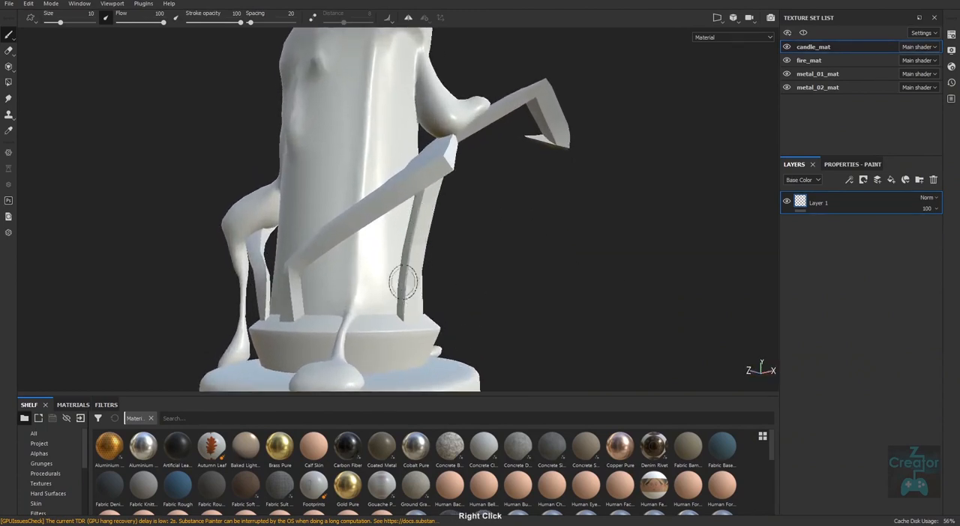
# Step: Reload the re-exported Candle.fbx through the project configuration, keeping the OpenGL normal map format and stroke positions preserved
pyautogui.click(30, 4)
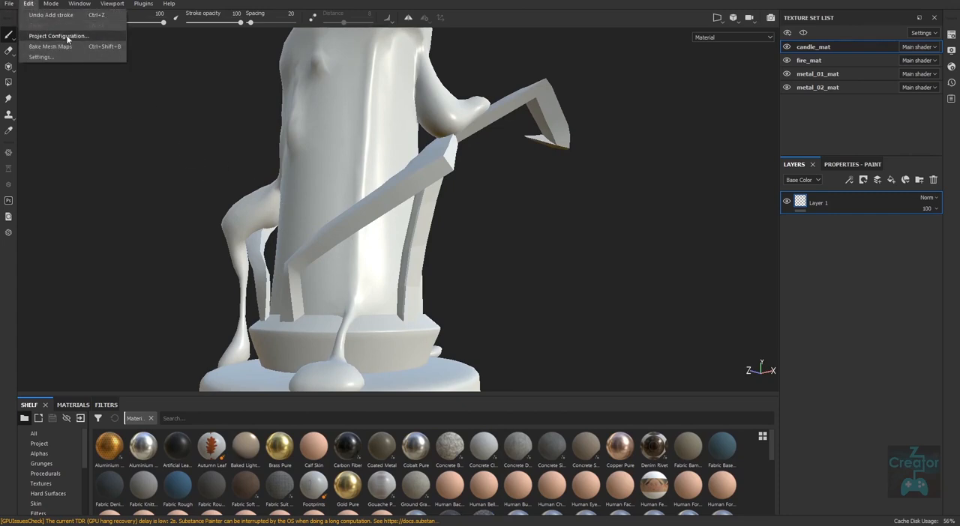
pyautogui.click(66, 37)
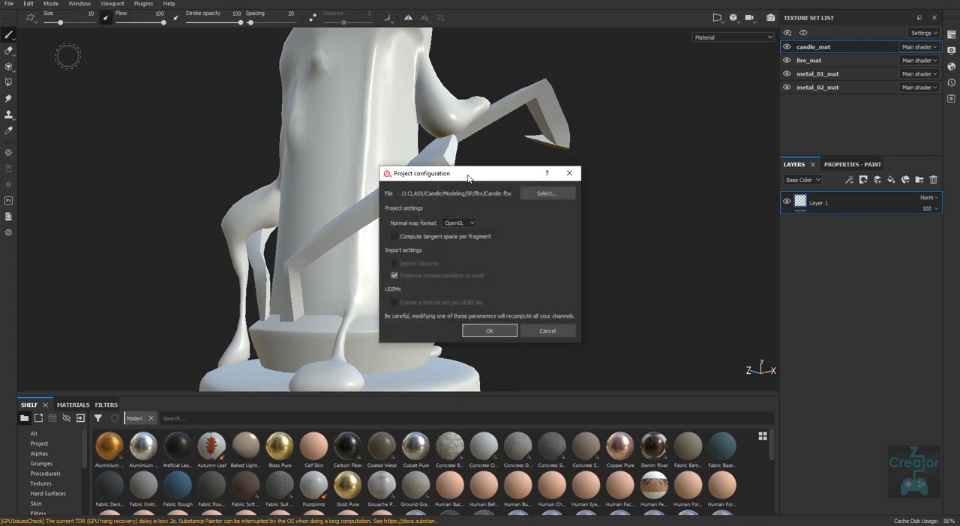
pyautogui.moveTo(466, 174); pyautogui.dragTo(639, 165)
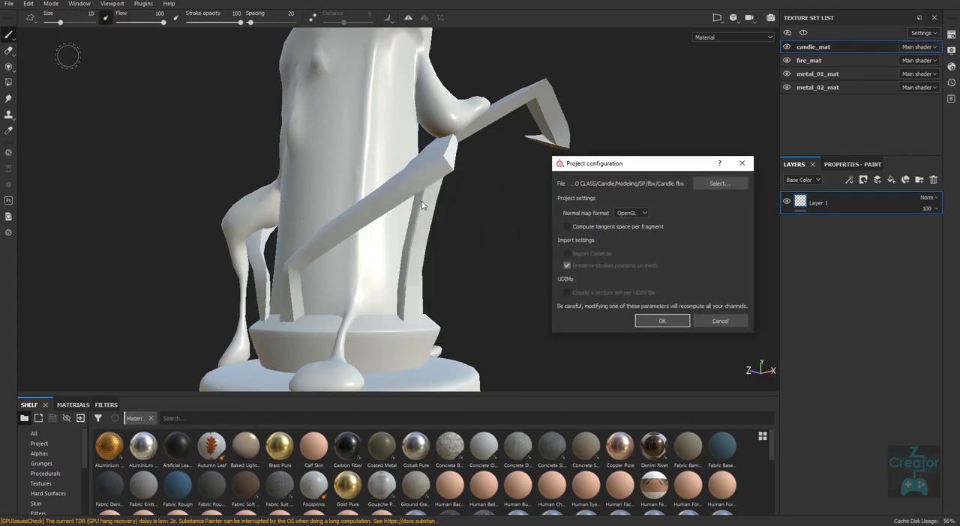
pyautogui.click(717, 184)
pyautogui.doubleClick(659, 239)
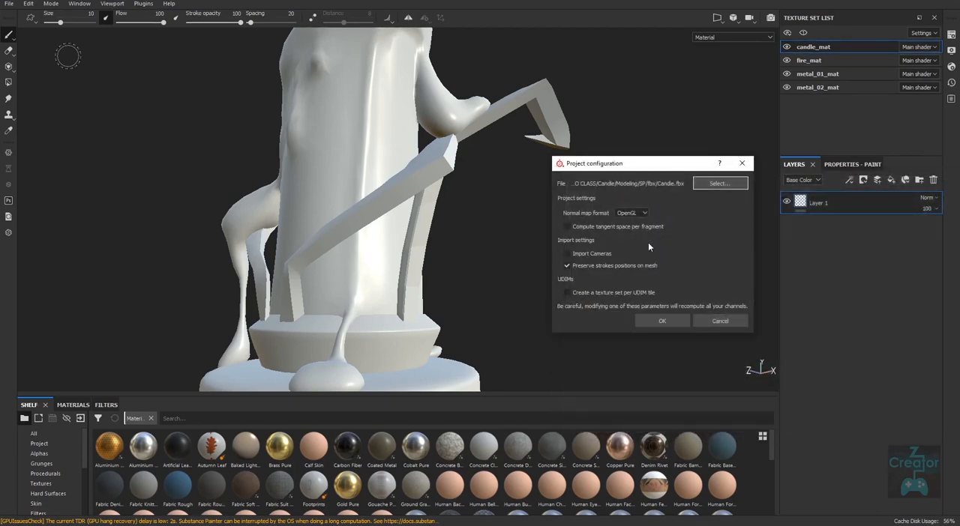
pyautogui.click(661, 322)
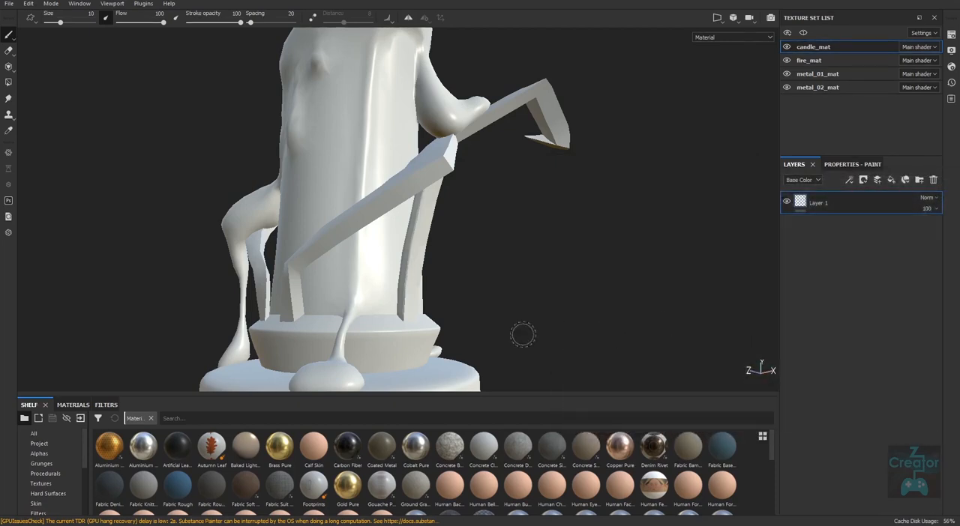
pyautogui.keyDown('alt'); pyautogui.moveTo(600, 329); pyautogui.dragTo(487, 328, button='right'); pyautogui.keyUp('alt')
pyautogui.keyDown('alt'); pyautogui.moveTo(487, 328); pyautogui.dragTo(593, 326); pyautogui.keyUp('alt')
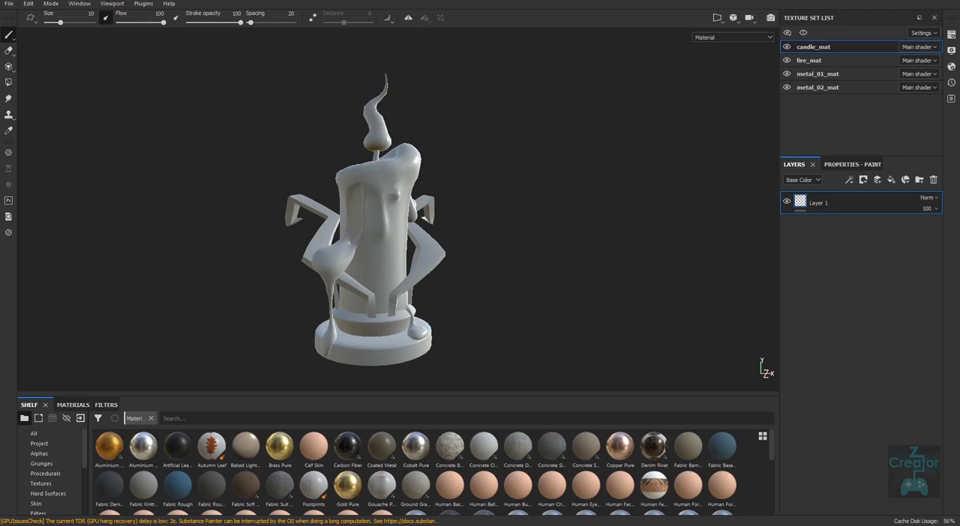
# Step: Review candle_mat's texture set settings for size, channels and mesh maps, and close them
pyautogui.click(950, 35)
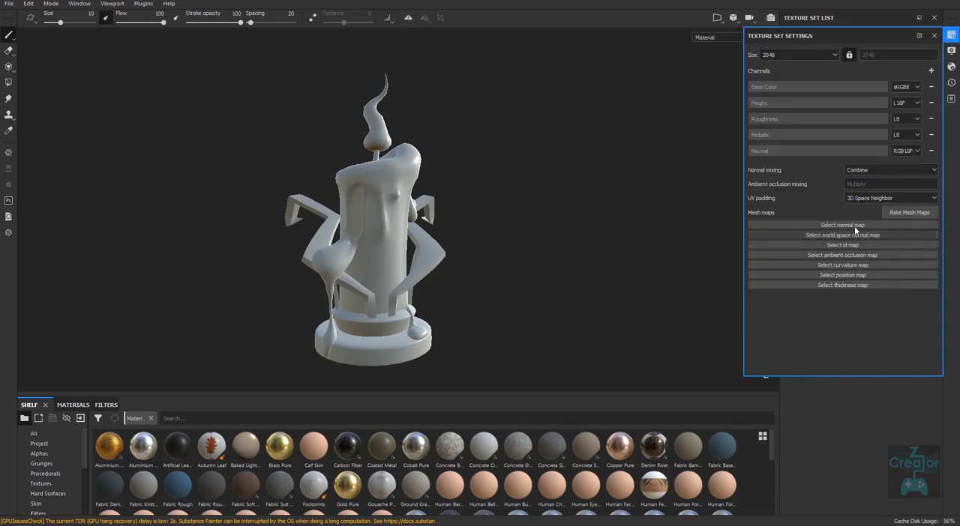
pyautogui.click(934, 36)
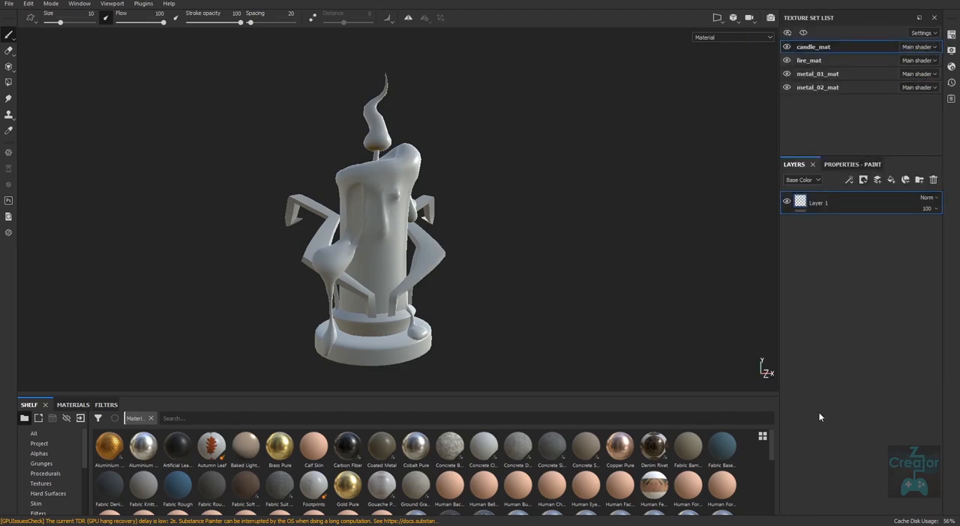
pyautogui.click(9, 4)
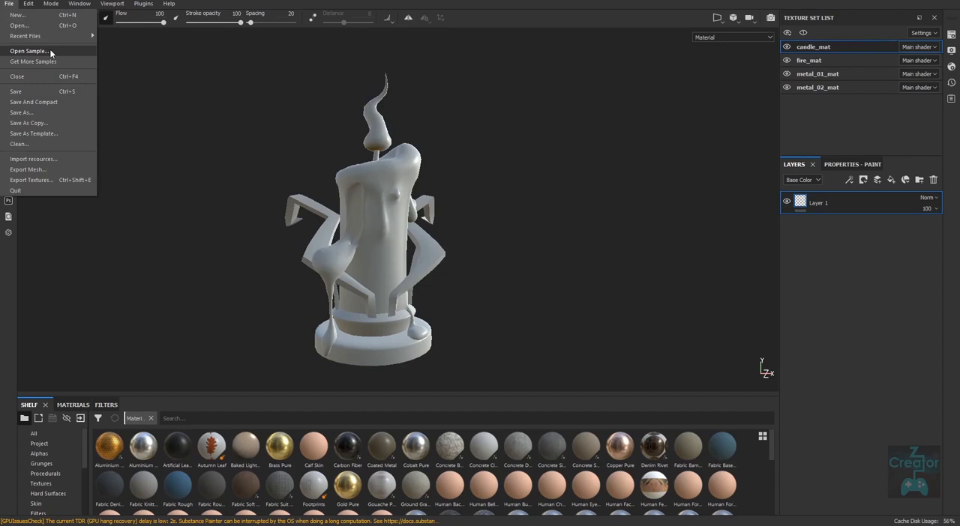
pyautogui.click(951, 35)
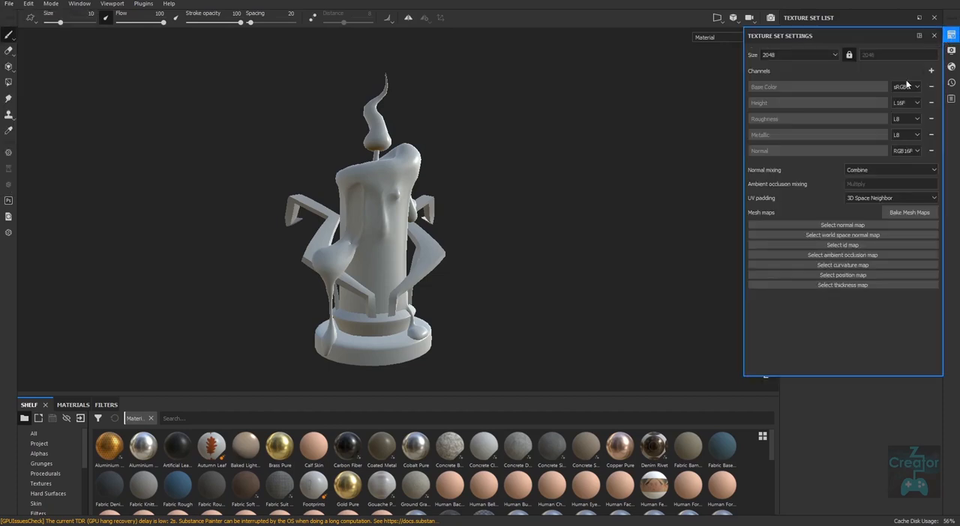
pyautogui.click(935, 36)
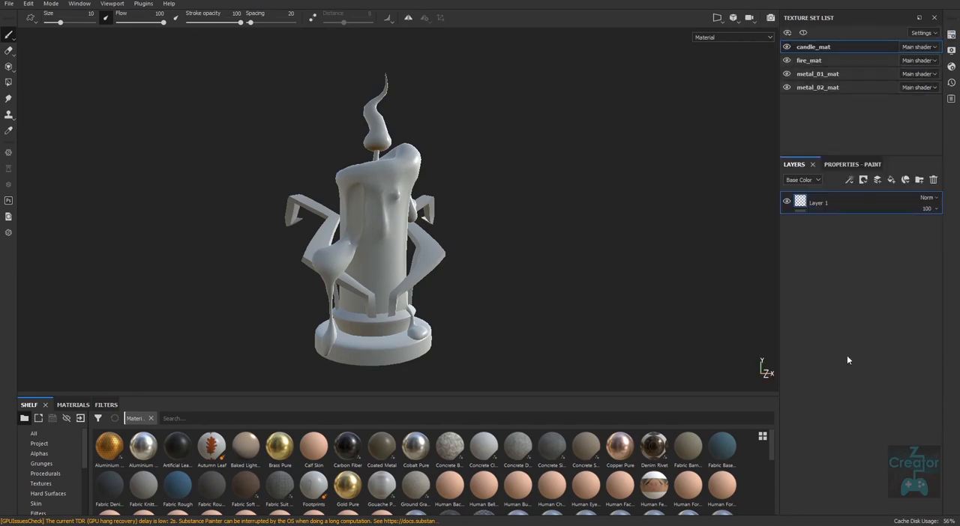
pyautogui.click(950, 35)
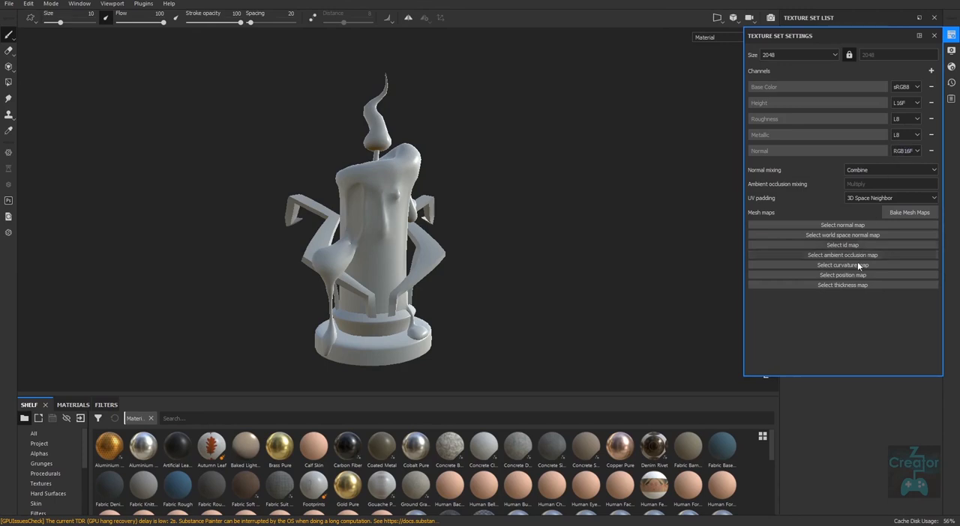
pyautogui.click(935, 36)
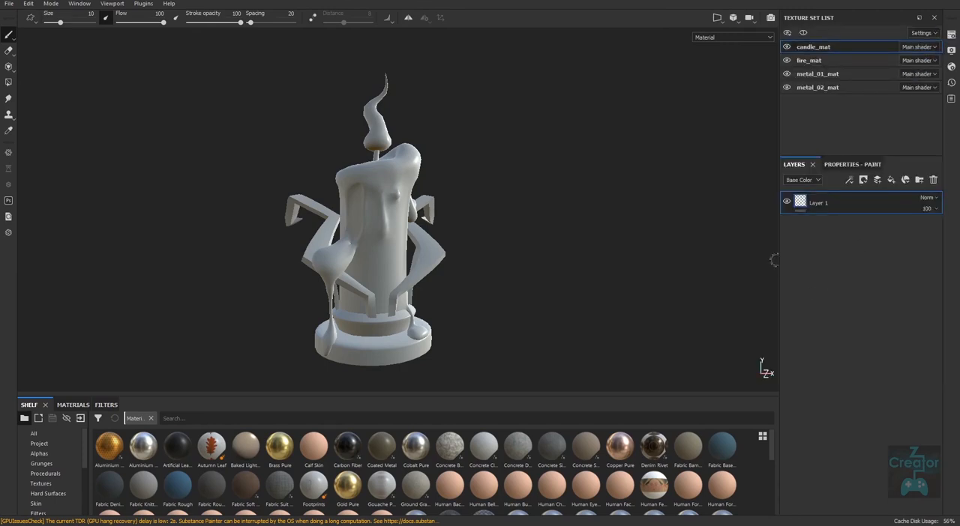